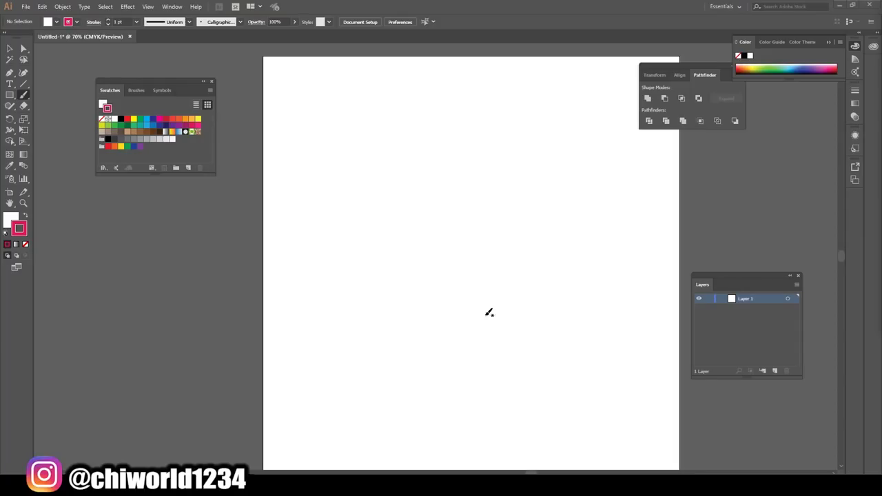
# Set sketch opacity to 50% and rough in the pink head outline, chin, nose and mouth
pyautogui.moveTo(465, 295)
pyautogui.mouseDown()
pyautogui.moveTo(448, 256)
pyautogui.moveTo(414, 252)
pyautogui.mouseUp()
pyautogui.hotkey('ctrl', 'z')
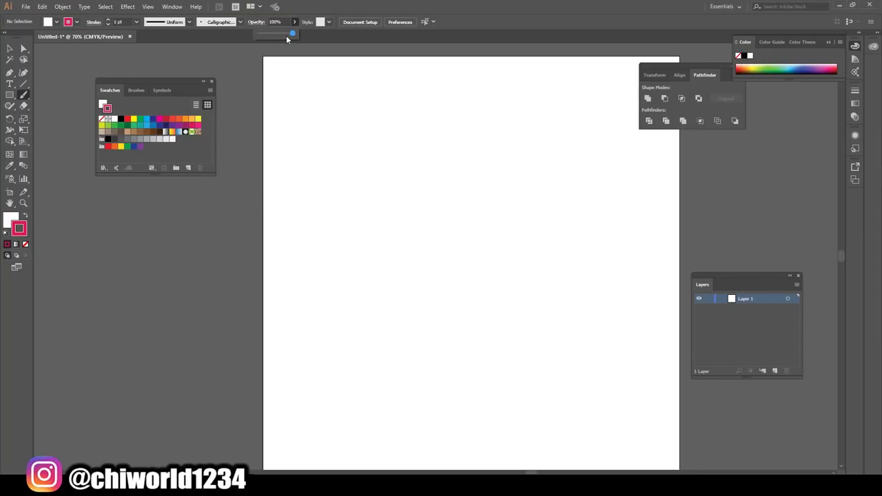
pyautogui.click(236, 166)
pyautogui.moveTo(452, 359)
pyautogui.mouseDown()
pyautogui.moveTo(496, 368)
pyautogui.moveTo(564, 313)
pyautogui.moveTo(582, 214)
pyautogui.moveTo(545, 115)
pyautogui.moveTo(476, 119)
pyautogui.mouseUp()
pyautogui.moveTo(536, 126)
pyautogui.mouseDown()
pyautogui.moveTo(390, 123)
pyautogui.moveTo(380, 225)
pyautogui.moveTo(390, 305)
pyautogui.moveTo(471, 386)
pyautogui.moveTo(528, 343)
pyautogui.moveTo(461, 365)
pyautogui.mouseUp()
pyautogui.moveTo(417, 343); pyautogui.dragTo(474, 390)
pyautogui.moveTo(494, 298); pyautogui.dragTo(454, 295)
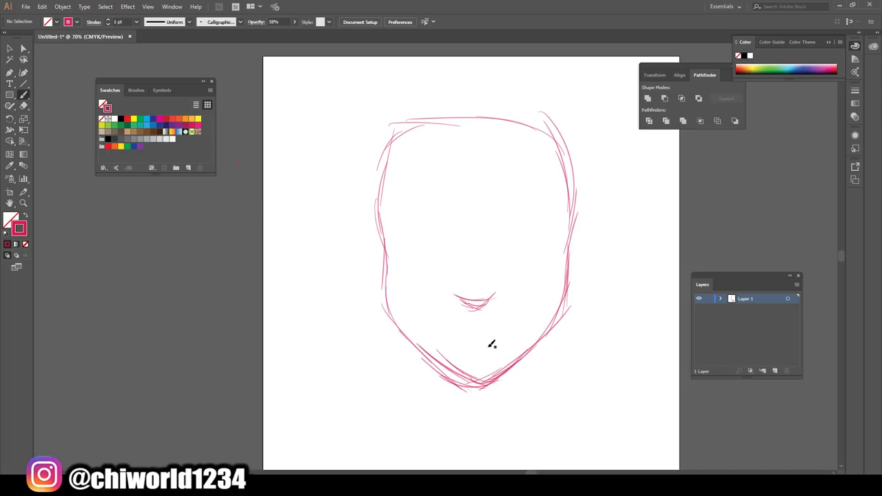
pyautogui.moveTo(492, 339)
pyautogui.mouseDown()
pyautogui.moveTo(450, 335)
pyautogui.moveTo(456, 344)
pyautogui.mouseUp()
# Sketch both eye lines, the eyebrows and an iris under each eyelid
pyautogui.moveTo(555, 254); pyautogui.dragTo(508, 238)
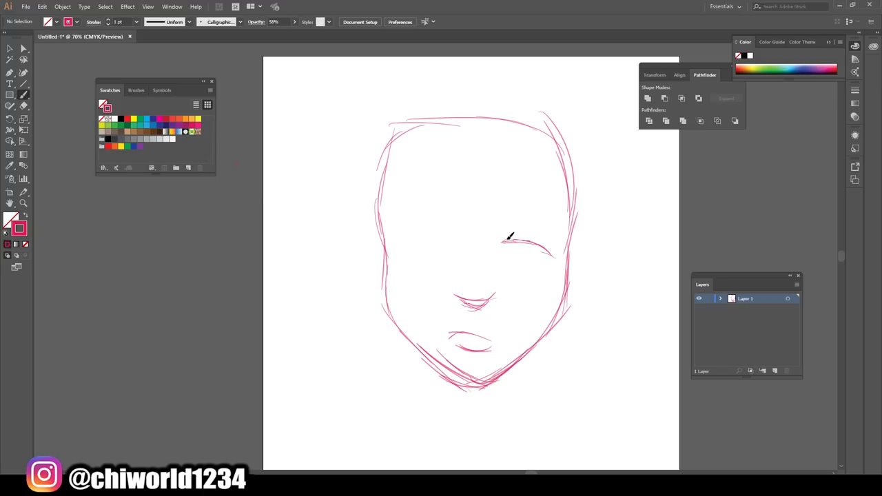
pyautogui.moveTo(449, 252); pyautogui.dragTo(391, 257)
pyautogui.moveTo(543, 238); pyautogui.dragTo(408, 236)
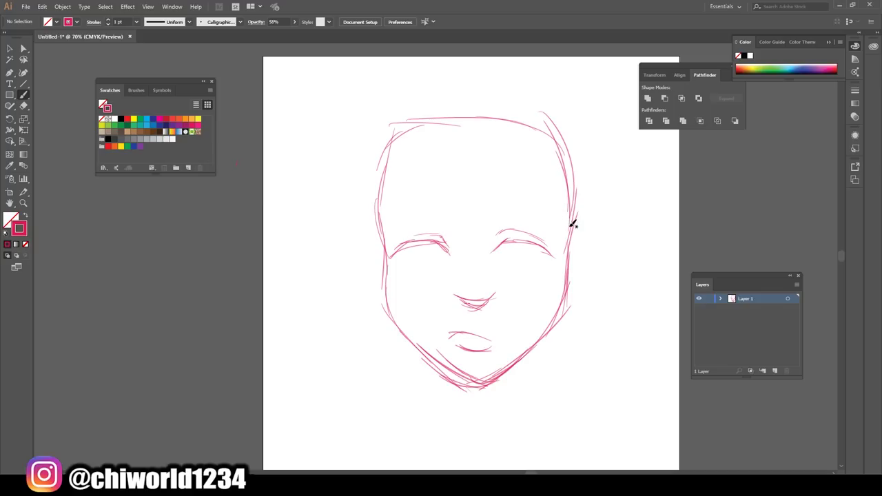
pyautogui.moveTo(571, 223)
pyautogui.mouseDown()
pyautogui.moveTo(528, 197)
pyautogui.moveTo(492, 200)
pyautogui.moveTo(546, 191)
pyautogui.moveTo(504, 194)
pyautogui.mouseUp()
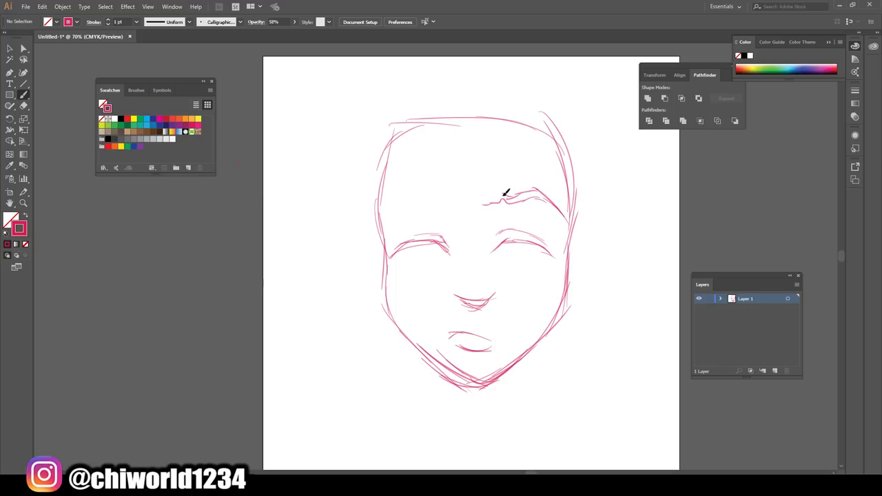
pyautogui.moveTo(391, 209)
pyautogui.mouseDown()
pyautogui.moveTo(453, 204)
pyautogui.moveTo(386, 219)
pyautogui.mouseUp()
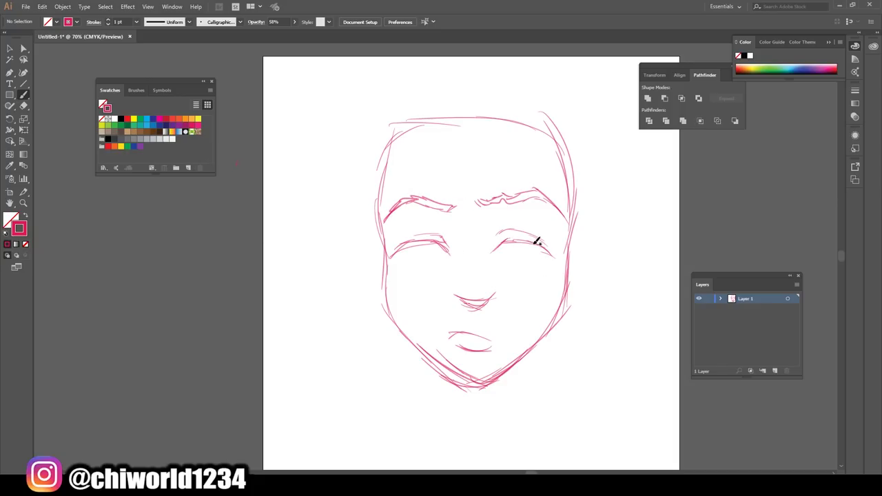
pyautogui.moveTo(537, 239); pyautogui.dragTo(511, 241)
pyautogui.moveTo(432, 246); pyautogui.dragTo(443, 237)
# Sketch both ears, the head sides and flat top, wavy hair strokes and a neck line
pyautogui.moveTo(381, 226)
pyautogui.mouseDown()
pyautogui.moveTo(368, 292)
pyautogui.moveTo(383, 271)
pyautogui.mouseUp()
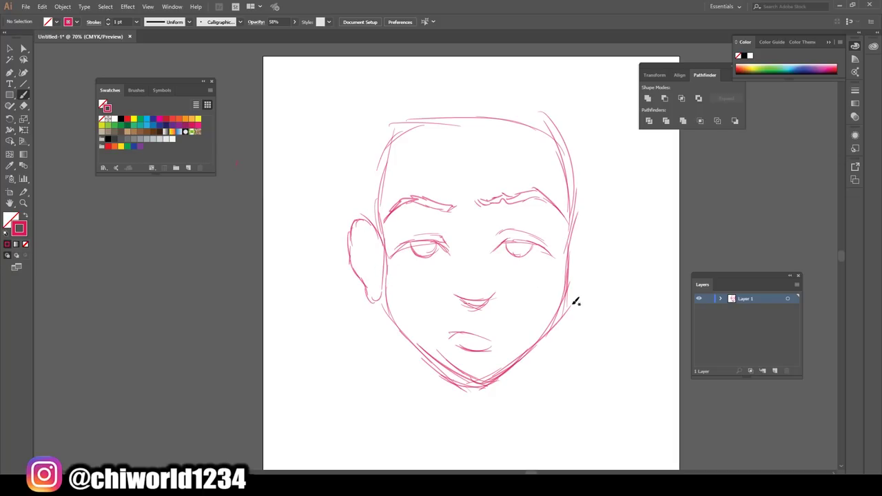
pyautogui.moveTo(575, 301); pyautogui.dragTo(576, 219)
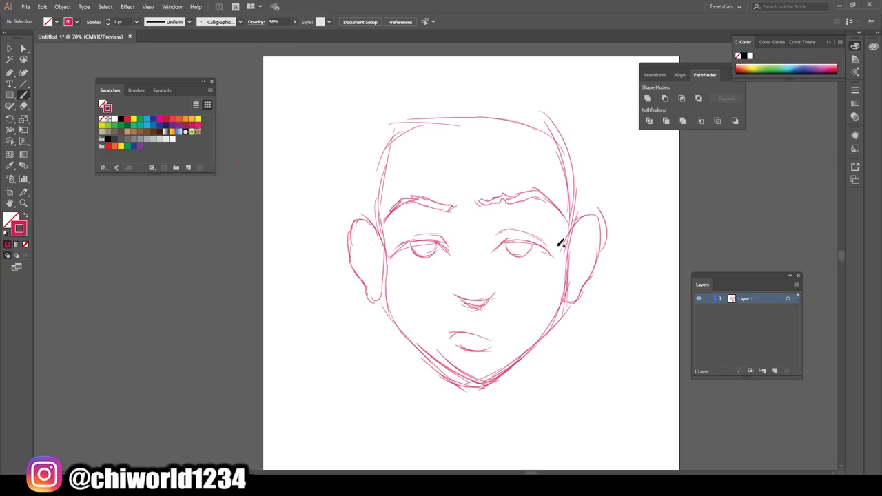
pyautogui.moveTo(577, 173)
pyautogui.mouseDown()
pyautogui.moveTo(578, 119)
pyautogui.moveTo(504, 129)
pyautogui.moveTo(384, 118)
pyautogui.moveTo(378, 169)
pyautogui.mouseUp()
pyautogui.moveTo(393, 124)
pyautogui.mouseDown()
pyautogui.moveTo(376, 189)
pyautogui.moveTo(381, 217)
pyautogui.moveTo(364, 190)
pyautogui.mouseUp()
pyautogui.moveTo(366, 147); pyautogui.dragTo(371, 120)
pyautogui.moveTo(559, 77); pyautogui.dragTo(432, 65)
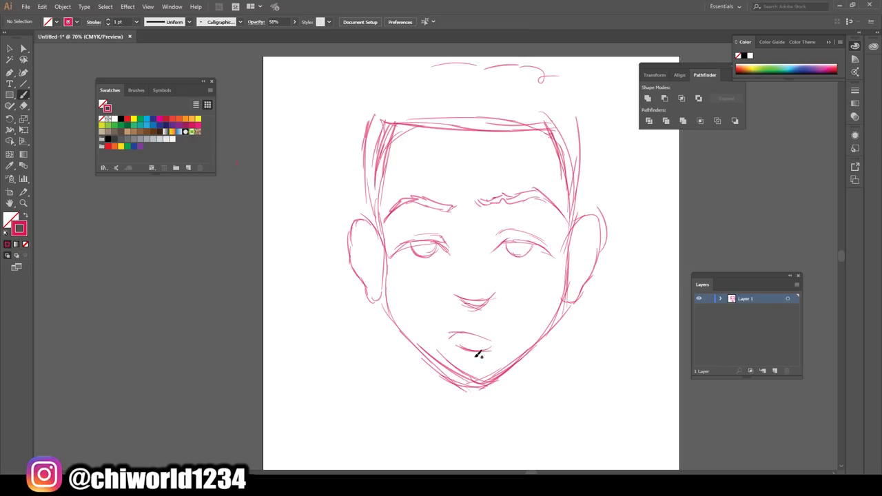
pyautogui.moveTo(529, 349)
pyautogui.mouseDown()
pyautogui.moveTo(512, 374)
pyautogui.moveTo(437, 368)
pyautogui.mouseUp()
# Sketch the neck lines, the high turtleneck collar and both sloping shoulder lines
pyautogui.scroll(-1, 380, 380)
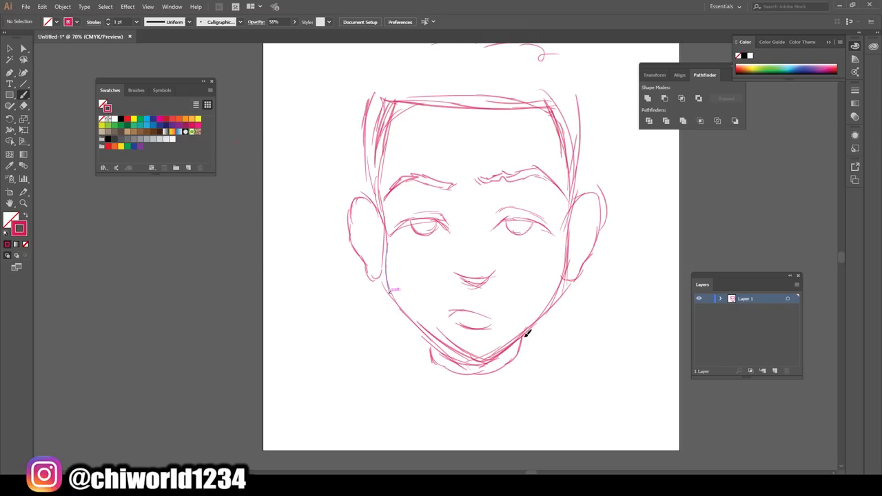
pyautogui.moveTo(527, 328)
pyautogui.mouseDown()
pyautogui.moveTo(542, 330)
pyautogui.moveTo(512, 386)
pyautogui.moveTo(526, 380)
pyautogui.mouseUp()
pyautogui.moveTo(493, 408)
pyautogui.mouseDown()
pyautogui.moveTo(520, 402)
pyautogui.moveTo(443, 413)
pyautogui.moveTo(415, 365)
pyautogui.moveTo(423, 330)
pyautogui.moveTo(467, 379)
pyautogui.moveTo(437, 409)
pyautogui.moveTo(441, 434)
pyautogui.mouseUp()
pyautogui.moveTo(416, 335); pyautogui.dragTo(382, 409)
pyautogui.moveTo(523, 359); pyautogui.dragTo(515, 422)
pyautogui.moveTo(545, 338); pyautogui.dragTo(551, 434)
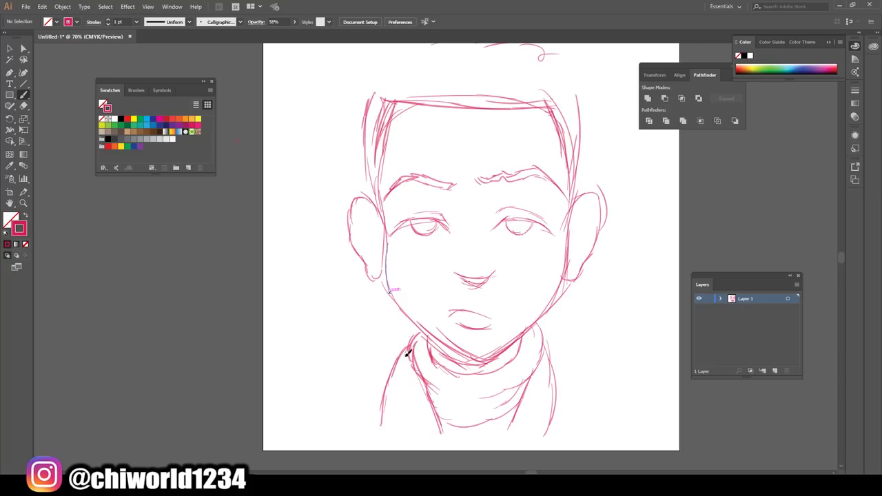
pyautogui.moveTo(407, 352); pyautogui.dragTo(337, 398)
pyautogui.moveTo(550, 357); pyautogui.dragTo(596, 406)
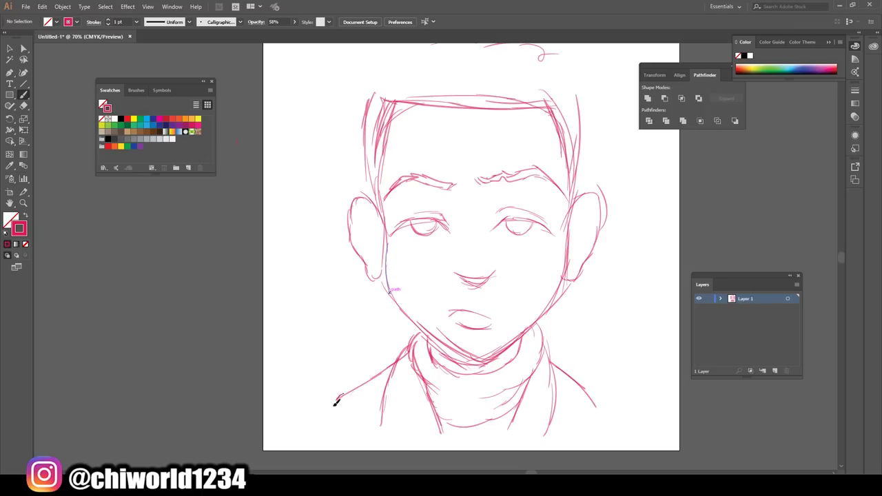
pyautogui.moveTo(337, 398); pyautogui.dragTo(324, 432)
pyautogui.moveTo(594, 392); pyautogui.dragTo(602, 441)
# Add inner curves to both ears and a small stroke under the right eye
pyautogui.scroll(3, 397, 200)
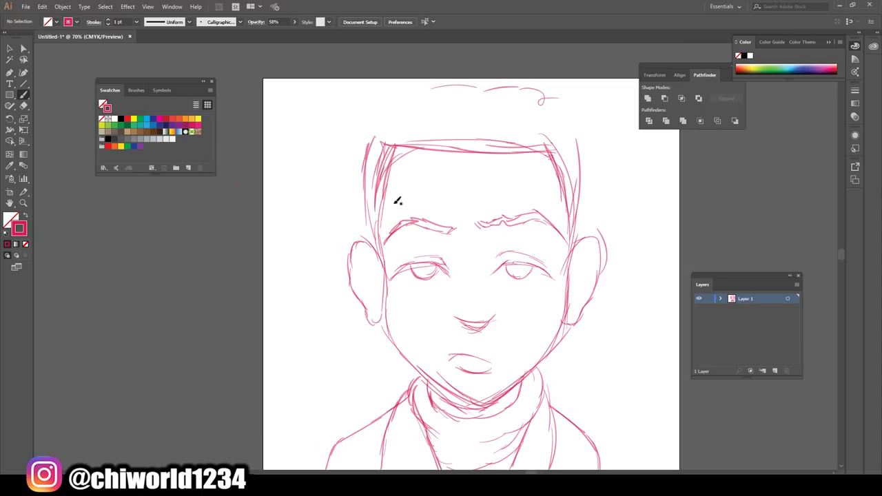
pyautogui.moveTo(575, 273); pyautogui.dragTo(597, 251)
pyautogui.moveTo(383, 274); pyautogui.dragTo(361, 254)
pyautogui.moveTo(524, 275); pyautogui.dragTo(536, 279)
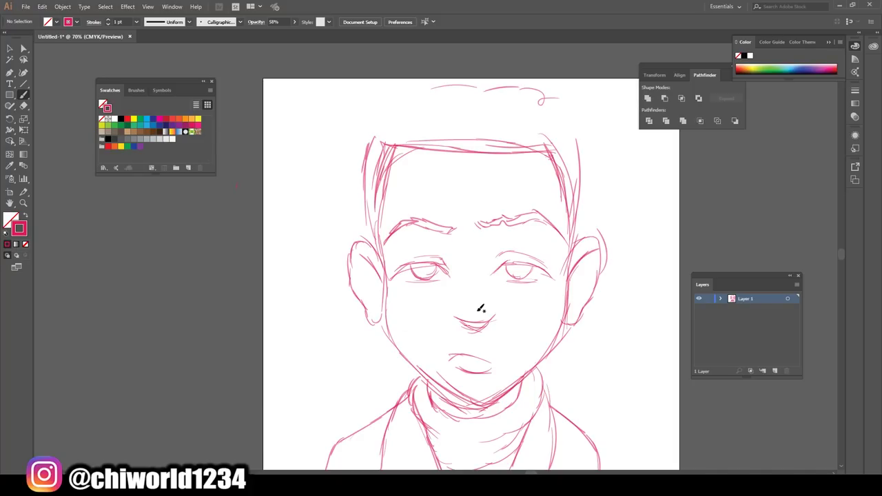
# Reposition both eyebrows and delete the stray strokes at the left temple
pyautogui.press('v')
pyautogui.moveTo(470, 243); pyautogui.dragTo(561, 202)
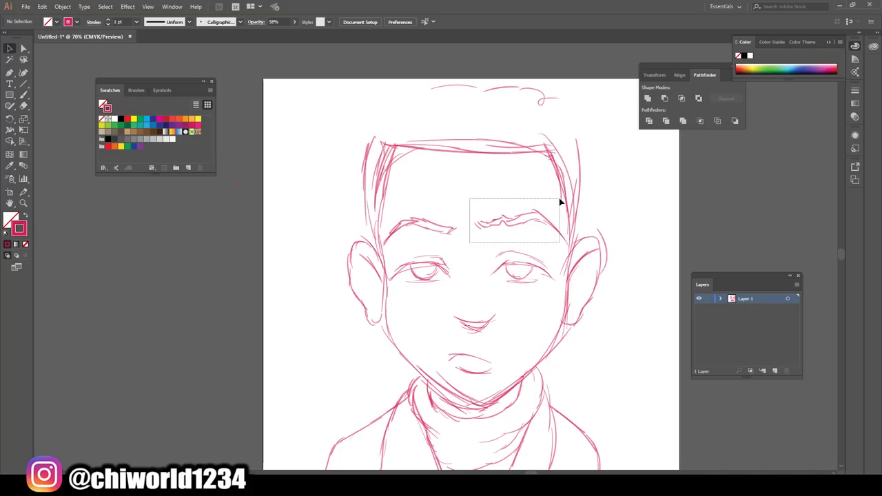
pyautogui.moveTo(476, 207); pyautogui.dragTo(494, 217)
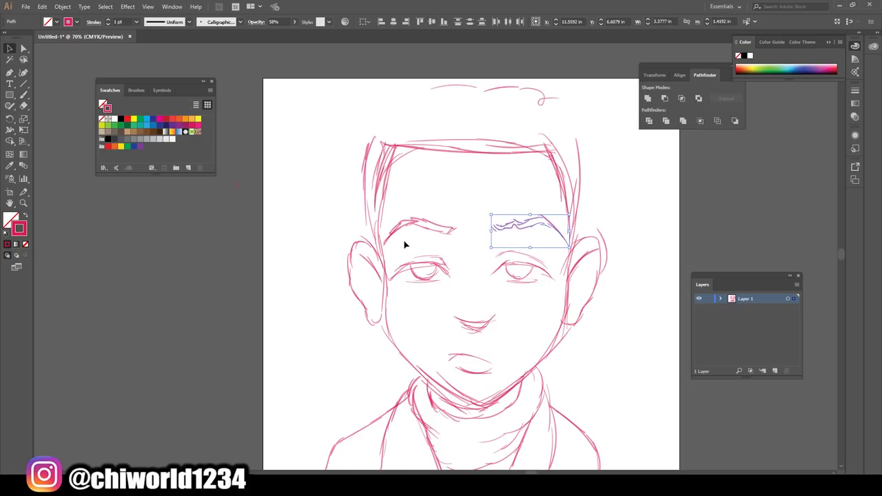
pyautogui.moveTo(405, 244)
pyautogui.mouseDown()
pyautogui.moveTo(449, 215)
pyautogui.moveTo(376, 173)
pyautogui.mouseUp()
pyautogui.press('Delete')
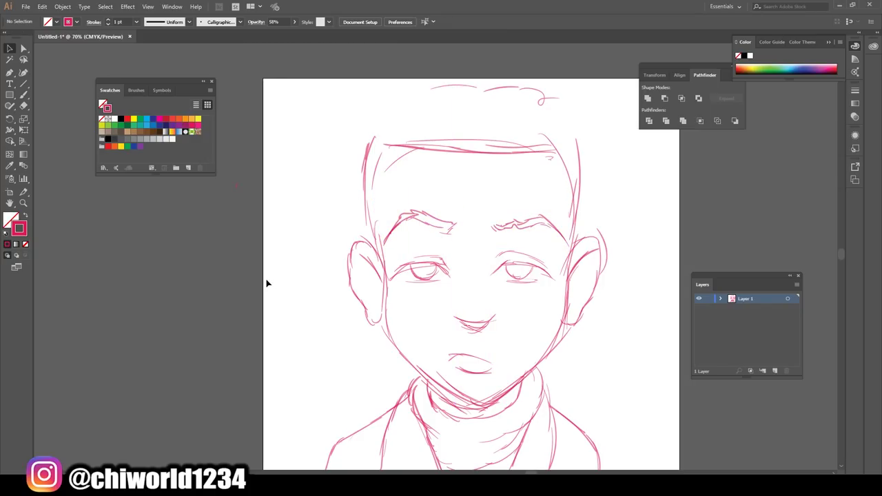
# Add a temple stroke, nose bridge, cheek tattoo marks and forehead and brow tattoos
pyautogui.click(22, 97)
pyautogui.moveTo(568, 163); pyautogui.dragTo(555, 136)
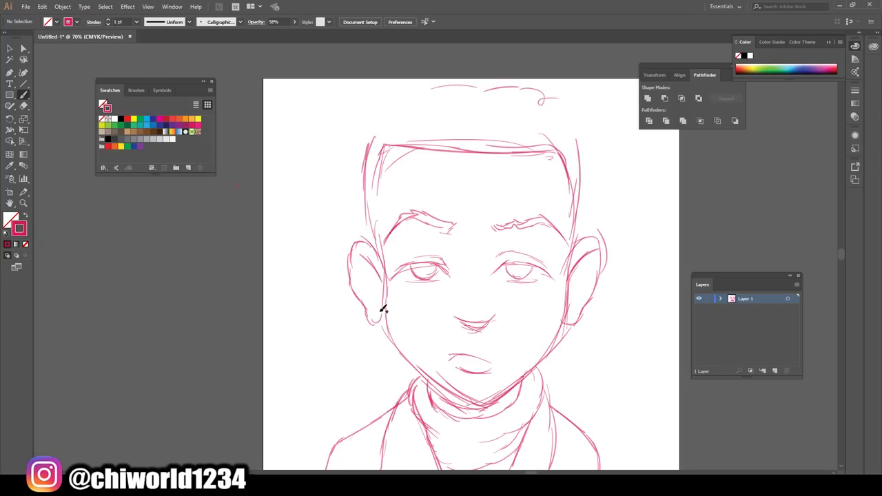
pyautogui.moveTo(489, 288); pyautogui.dragTo(491, 250)
pyautogui.moveTo(505, 290); pyautogui.dragTo(501, 270)
pyautogui.moveTo(429, 293); pyautogui.dragTo(415, 291)
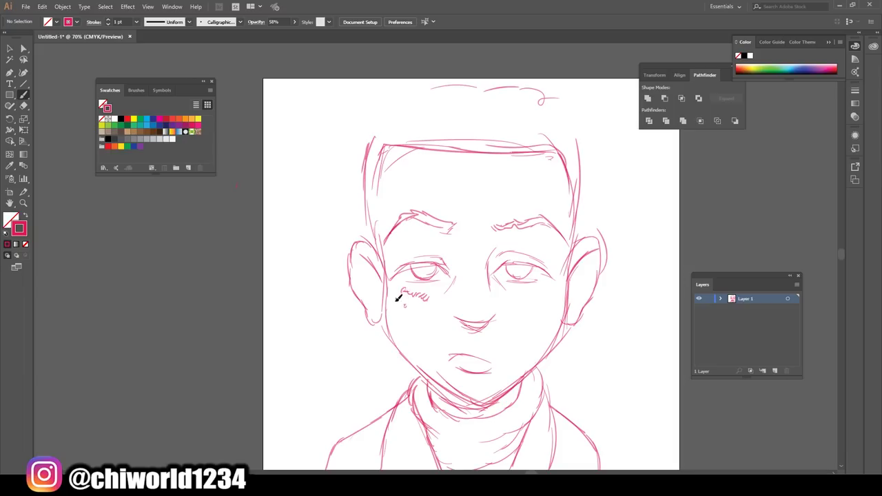
pyautogui.moveTo(480, 205)
pyautogui.mouseDown()
pyautogui.moveTo(477, 217)
pyautogui.moveTo(478, 176)
pyautogui.mouseUp()
pyautogui.moveTo(409, 174)
pyautogui.mouseDown()
pyautogui.moveTo(417, 177)
pyautogui.moveTo(404, 177)
pyautogui.mouseUp()
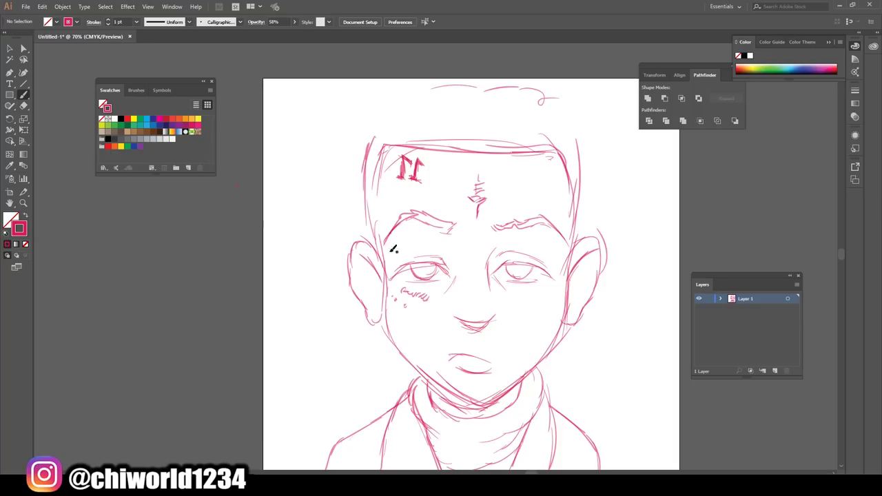
pyautogui.moveTo(559, 209); pyautogui.dragTo(551, 221)
# Add ear detail, the left pupil, darker hatched brows and long lines down both head sides
pyautogui.moveTo(572, 303)
pyautogui.mouseDown()
pyautogui.moveTo(587, 275)
pyautogui.moveTo(581, 303)
pyautogui.mouseUp()
pyautogui.moveTo(377, 298); pyautogui.dragTo(366, 264)
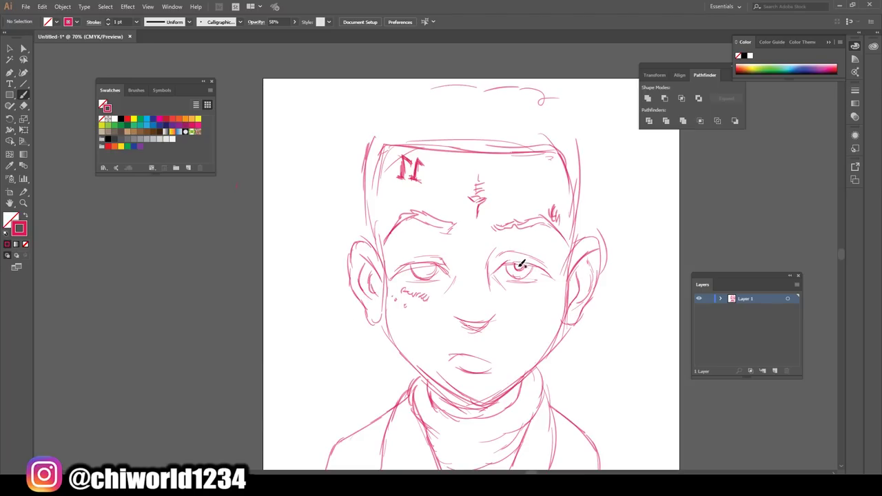
pyautogui.moveTo(421, 265); pyautogui.dragTo(426, 267)
pyautogui.moveTo(460, 230); pyautogui.dragTo(411, 211)
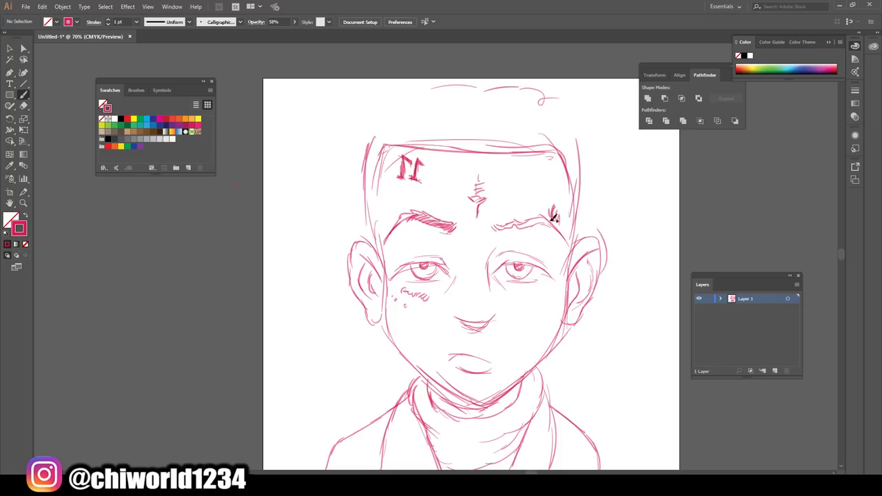
pyautogui.moveTo(503, 225); pyautogui.dragTo(494, 230)
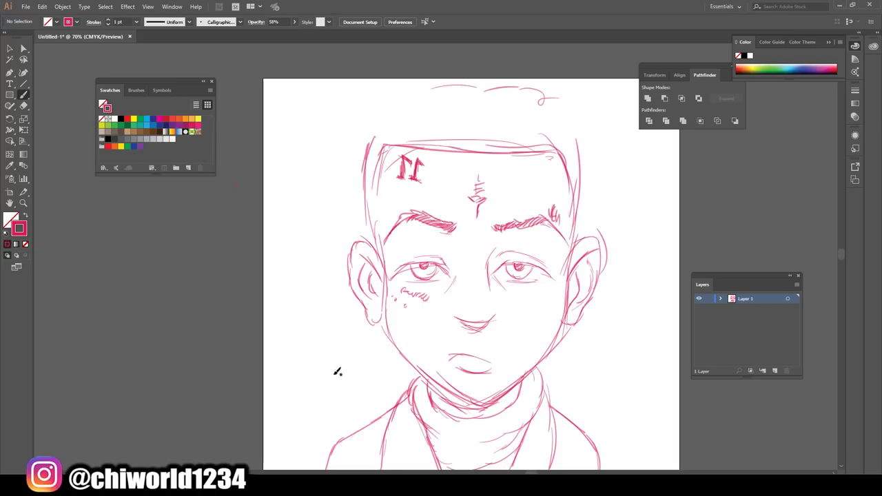
pyautogui.moveTo(586, 207)
pyautogui.mouseDown()
pyautogui.moveTo(566, 256)
pyautogui.moveTo(590, 145)
pyautogui.mouseUp()
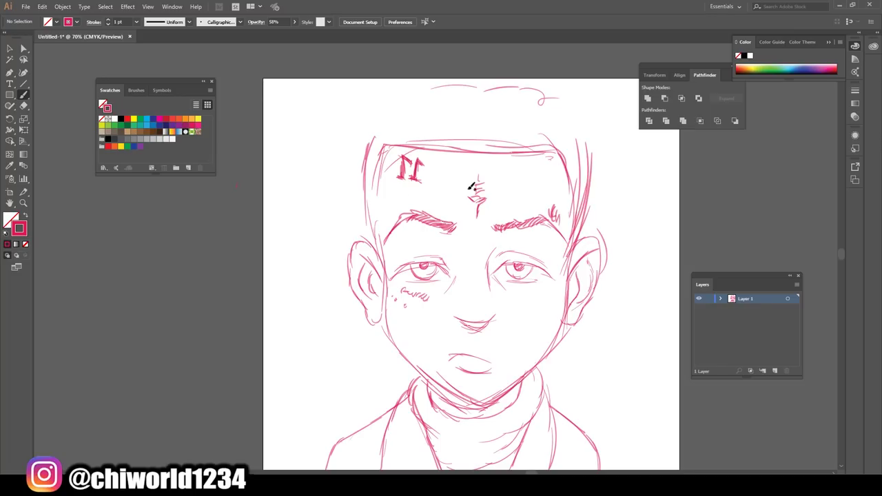
pyautogui.moveTo(381, 137); pyautogui.dragTo(369, 241)
pyautogui.moveTo(562, 147)
pyautogui.mouseDown()
pyautogui.moveTo(569, 175)
pyautogui.moveTo(398, 143)
pyautogui.moveTo(381, 189)
pyautogui.mouseUp()
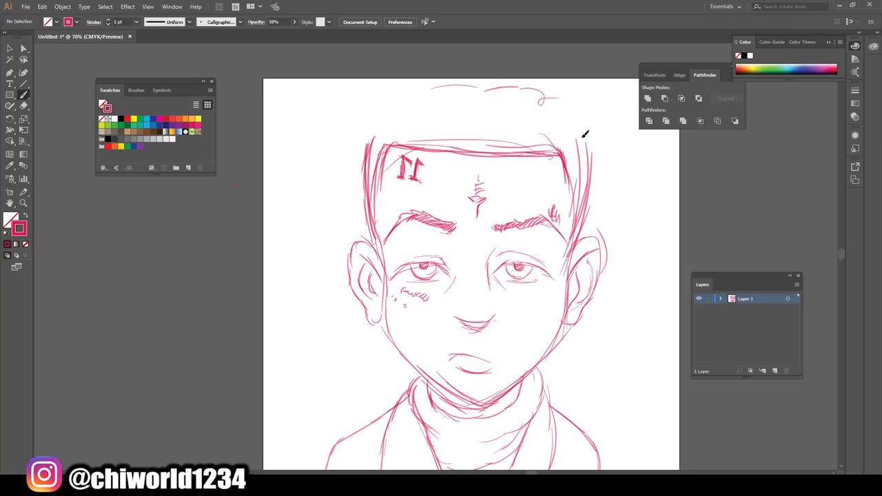
# Sketch the outer hair contours down both sides of the head from crown to jaw
pyautogui.moveTo(584, 133)
pyautogui.mouseDown()
pyautogui.moveTo(611, 303)
pyautogui.moveTo(561, 417)
pyautogui.mouseUp()
pyautogui.moveTo(624, 279)
pyautogui.mouseDown()
pyautogui.moveTo(621, 214)
pyautogui.moveTo(594, 124)
pyautogui.mouseUp()
pyautogui.moveTo(609, 250)
pyautogui.mouseDown()
pyautogui.moveTo(616, 310)
pyautogui.moveTo(592, 385)
pyautogui.mouseUp()
pyautogui.moveTo(629, 324)
pyautogui.mouseDown()
pyautogui.moveTo(634, 196)
pyautogui.moveTo(577, 107)
pyautogui.mouseUp()
pyautogui.moveTo(408, 113)
pyautogui.mouseDown()
pyautogui.moveTo(370, 99)
pyautogui.moveTo(342, 120)
pyautogui.moveTo(346, 238)
pyautogui.mouseUp()
pyautogui.moveTo(353, 297); pyautogui.dragTo(372, 330)
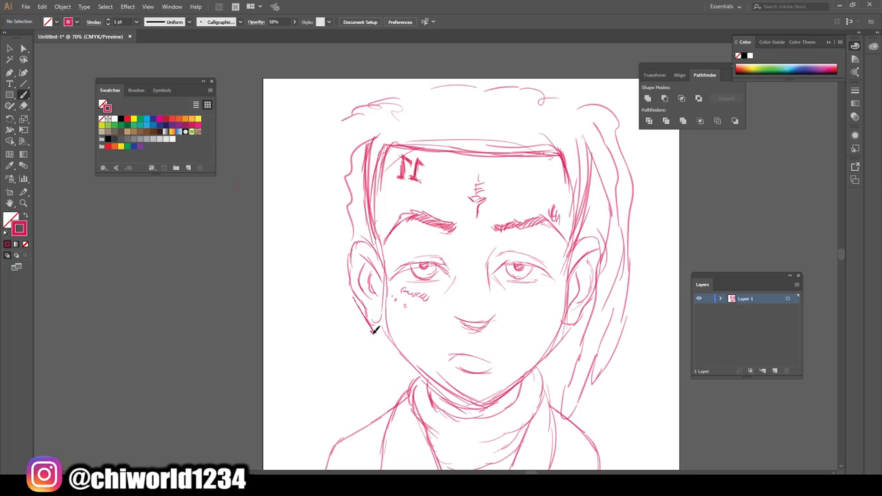
pyautogui.moveTo(385, 405); pyautogui.dragTo(353, 298)
pyautogui.moveTo(380, 358)
pyautogui.mouseDown()
pyautogui.moveTo(337, 197)
pyautogui.moveTo(365, 127)
pyautogui.mouseUp()
pyautogui.moveTo(437, 95)
pyautogui.mouseDown()
pyautogui.moveTo(397, 90)
pyautogui.moveTo(305, 148)
pyautogui.moveTo(295, 279)
pyautogui.moveTo(311, 172)
pyautogui.mouseUp()
pyautogui.moveTo(349, 118)
pyautogui.mouseDown()
pyautogui.moveTo(327, 194)
pyautogui.moveTo(322, 345)
pyautogui.moveTo(338, 295)
pyautogui.mouseUp()
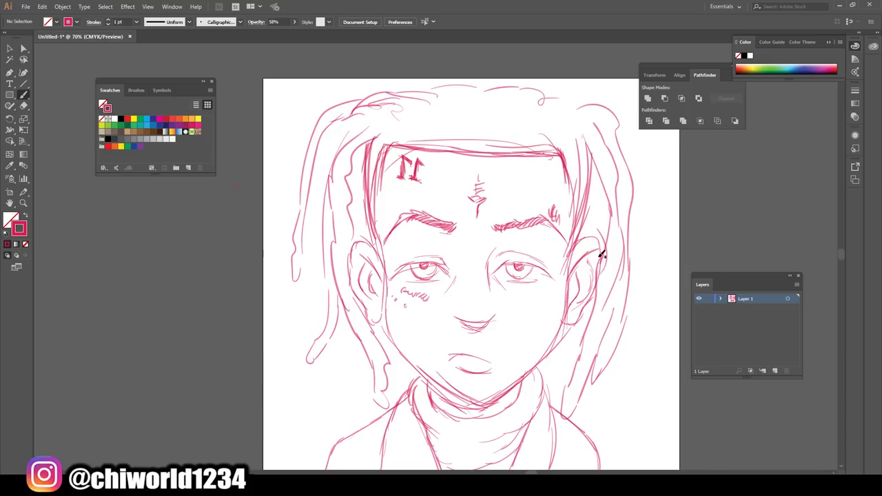
# Add right-side strands near the jaw and vertical dreadlock strands across the top of the head
pyautogui.moveTo(584, 308); pyautogui.dragTo(561, 369)
pyautogui.moveTo(620, 173)
pyautogui.mouseDown()
pyautogui.moveTo(656, 217)
pyautogui.moveTo(559, 92)
pyautogui.mouseUp()
pyautogui.moveTo(569, 128); pyautogui.dragTo(579, 172)
pyautogui.moveTo(560, 113)
pyautogui.mouseDown()
pyautogui.moveTo(566, 155)
pyautogui.moveTo(558, 145)
pyautogui.mouseUp()
pyautogui.moveTo(541, 100)
pyautogui.mouseDown()
pyautogui.moveTo(535, 134)
pyautogui.moveTo(525, 138)
pyautogui.mouseUp()
pyautogui.moveTo(486, 105)
pyautogui.mouseDown()
pyautogui.moveTo(481, 138)
pyautogui.moveTo(461, 138)
pyautogui.mouseUp()
pyautogui.moveTo(400, 116); pyautogui.dragTo(396, 138)
pyautogui.moveTo(431, 103); pyautogui.dragTo(419, 134)
pyautogui.moveTo(460, 96); pyautogui.dragTo(468, 128)
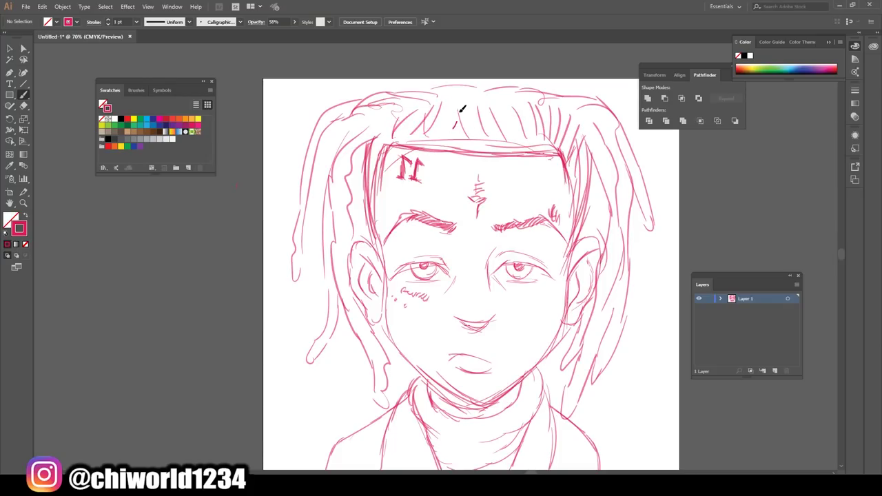
pyautogui.hotkey('ctrl', '-')
pyautogui.hotkey('ctrl', '-')
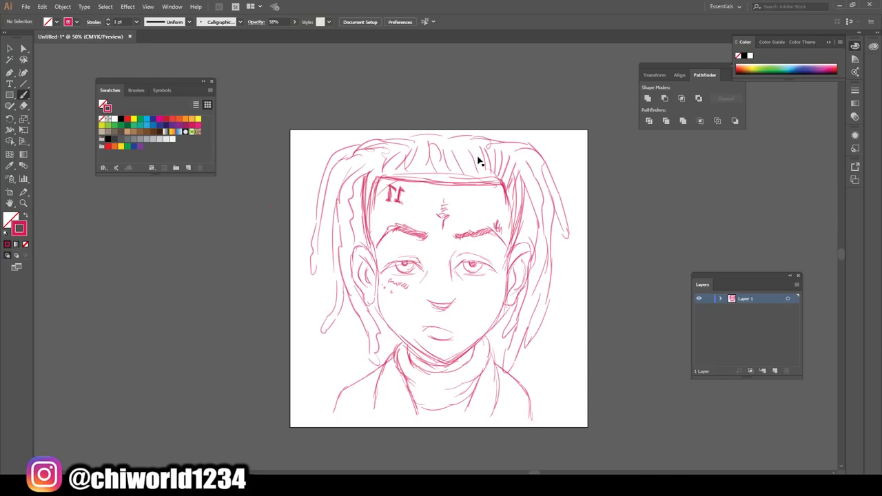
# Select the whole sketch and scale it down slightly
pyautogui.press('v')
pyautogui.moveTo(610, 417); pyautogui.dragTo(290, 58)
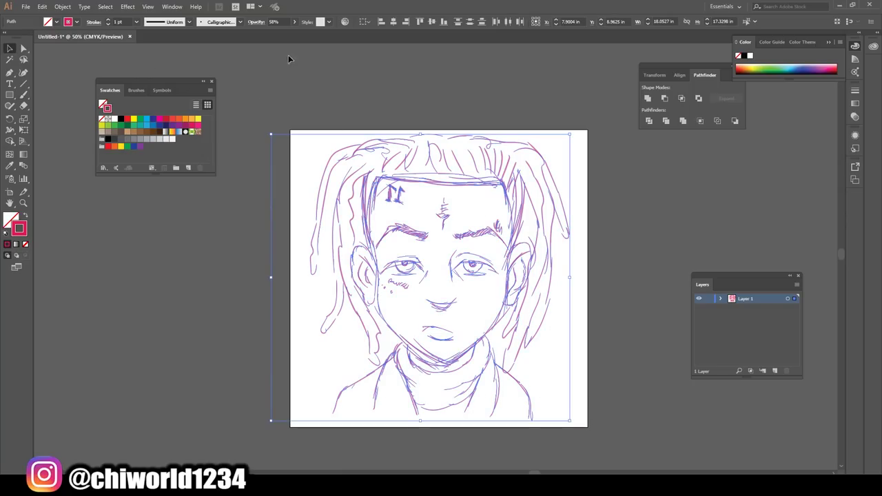
pyautogui.moveTo(612, 102); pyautogui.dragTo(562, 140)
pyautogui.scroll(-2, 499, 179)
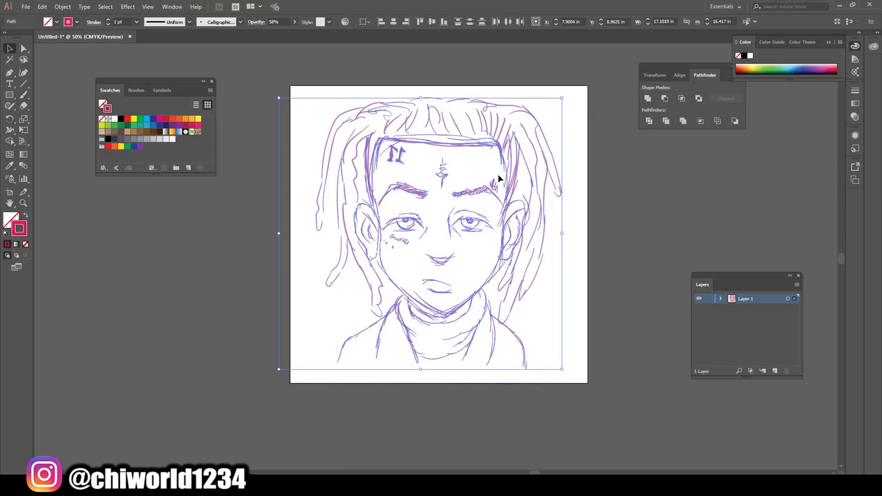
# Fade the sketch to 26% opacity, lock Layer 1 and add a new Layer 2
pyautogui.click(295, 22)
pyautogui.moveTo(280, 33); pyautogui.dragTo(271, 34)
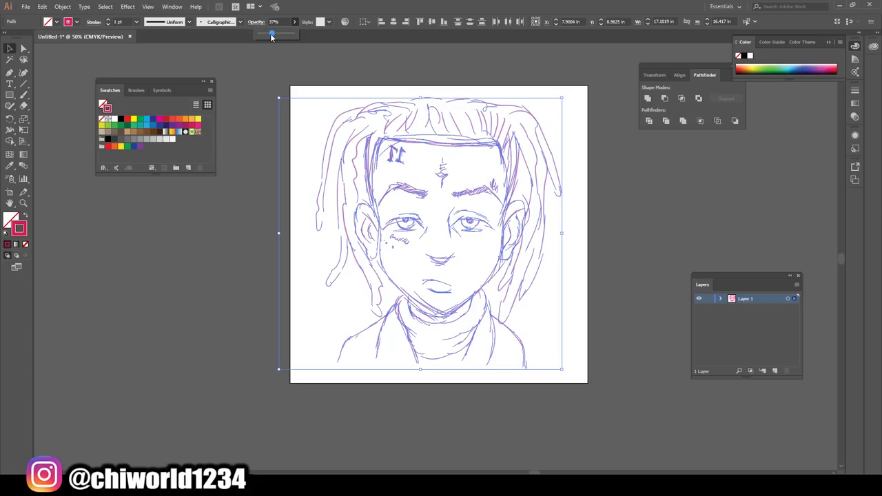
pyautogui.click(676, 253)
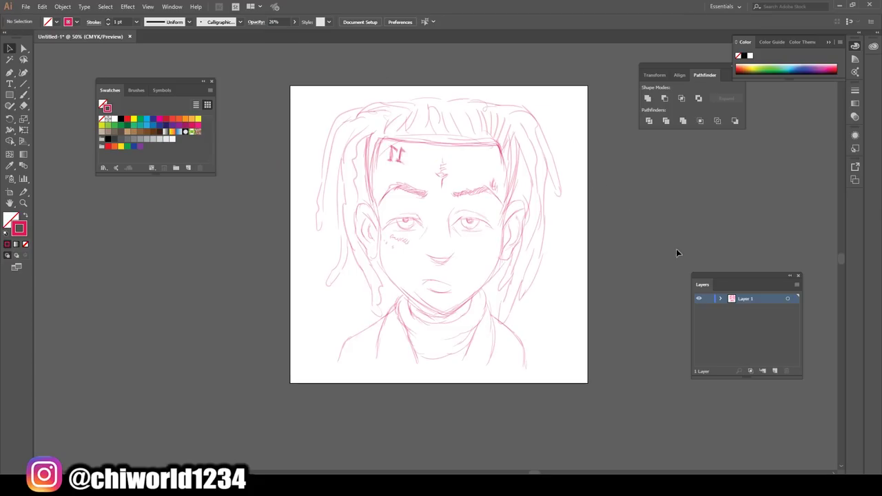
pyautogui.click(774, 370)
pyautogui.click(6, 235)
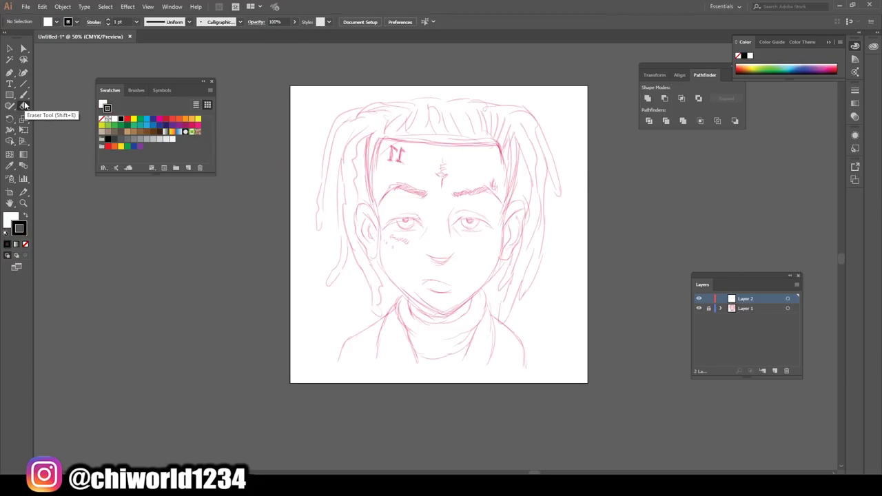
# Set up the Pencil with a black fill and no stroke, zoomed in on the eyes
pyautogui.hotkey('ctrl', '1')
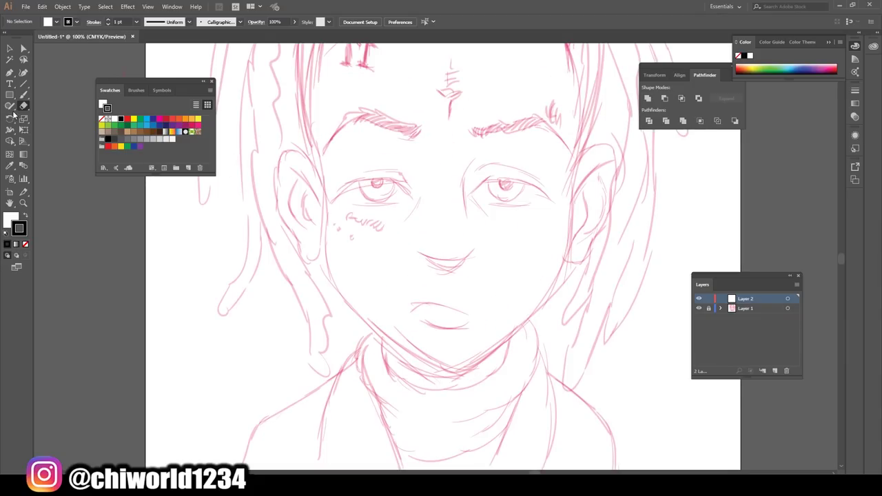
pyautogui.moveTo(9, 105); pyautogui.dragTo(48, 115)
pyautogui.click(10, 219)
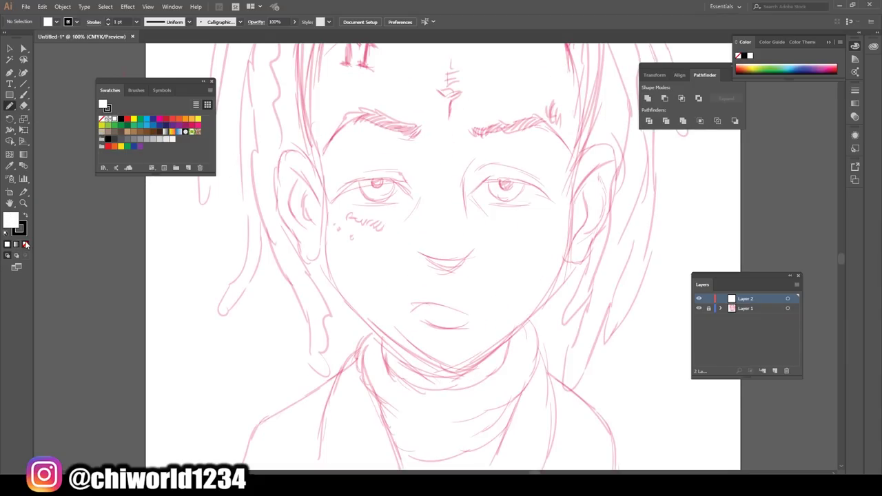
pyautogui.click(27, 244)
pyautogui.hotkey('shift', 'x')
pyautogui.hotkey('ctrl', '+')
pyautogui.hotkey('ctrl', '+')
pyautogui.hotkey('ctrl', '+')
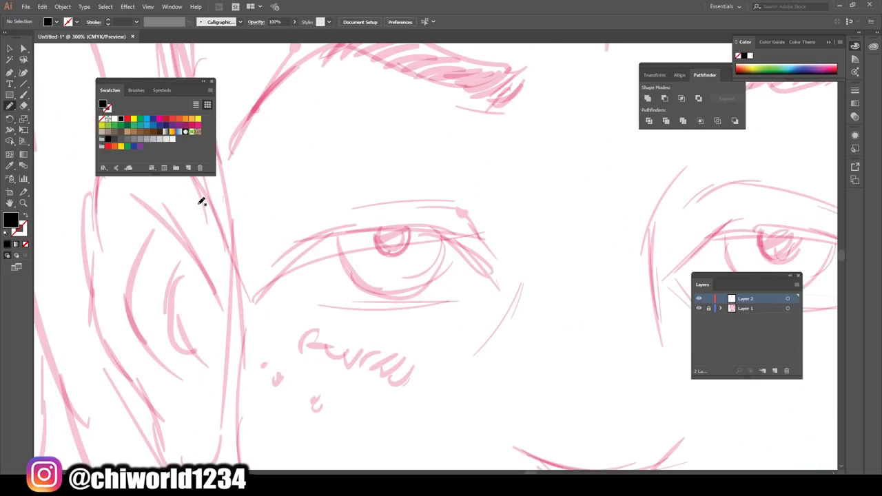
pyautogui.moveTo(303, 300)
pyautogui.mouseDown()
pyautogui.moveTo(404, 231)
pyautogui.moveTo(498, 276)
pyautogui.moveTo(451, 223)
pyautogui.moveTo(306, 230)
pyautogui.moveTo(249, 298)
pyautogui.mouseUp()
pyautogui.hotkey('ctrl', '0')
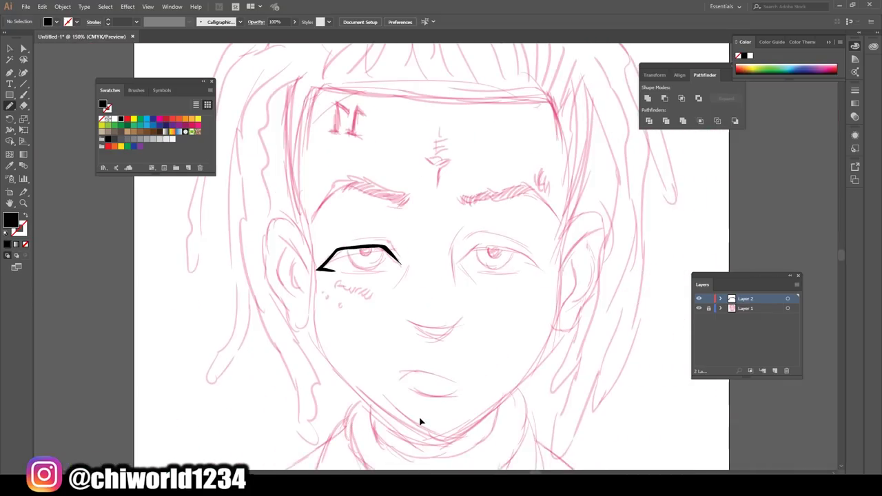
pyautogui.scroll(3, 419, 418)
pyautogui.hotkey('ctrl', 'z')
# Ink thick black upper lids and solid black irises for both eyes
pyautogui.moveTo(440, 269)
pyautogui.mouseDown()
pyautogui.moveTo(477, 237)
pyautogui.moveTo(561, 252)
pyautogui.moveTo(596, 282)
pyautogui.moveTo(581, 288)
pyautogui.moveTo(569, 251)
pyautogui.moveTo(475, 230)
pyautogui.moveTo(440, 267)
pyautogui.mouseUp()
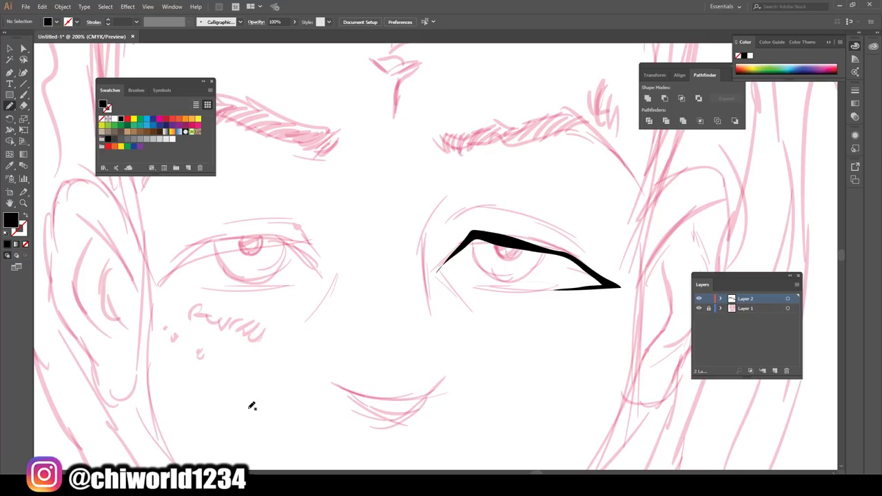
pyautogui.moveTo(199, 287)
pyautogui.mouseDown()
pyautogui.moveTo(186, 253)
pyautogui.moveTo(287, 233)
pyautogui.moveTo(327, 276)
pyautogui.moveTo(297, 231)
pyautogui.moveTo(193, 244)
pyautogui.moveTo(167, 277)
pyautogui.moveTo(157, 274)
pyautogui.mouseUp()
pyautogui.hotkey('ctrl', '-')
pyautogui.hotkey('ctrl', '-')
pyautogui.hotkey('ctrl', '+')
pyautogui.hotkey('ctrl', '+')
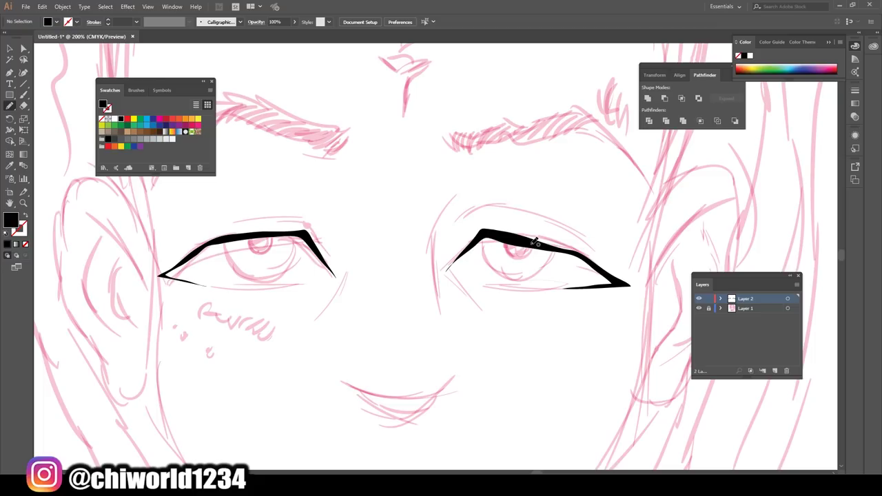
pyautogui.moveTo(535, 241); pyautogui.dragTo(533, 242)
pyautogui.moveTo(272, 233); pyautogui.dragTo(267, 248)
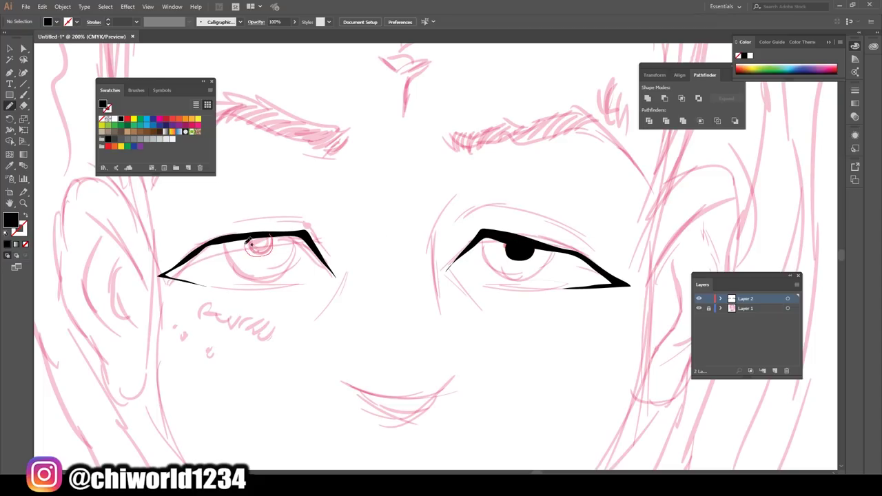
# Brush round outlines around both irises and a thin crease above each eye
pyautogui.click(24, 95)
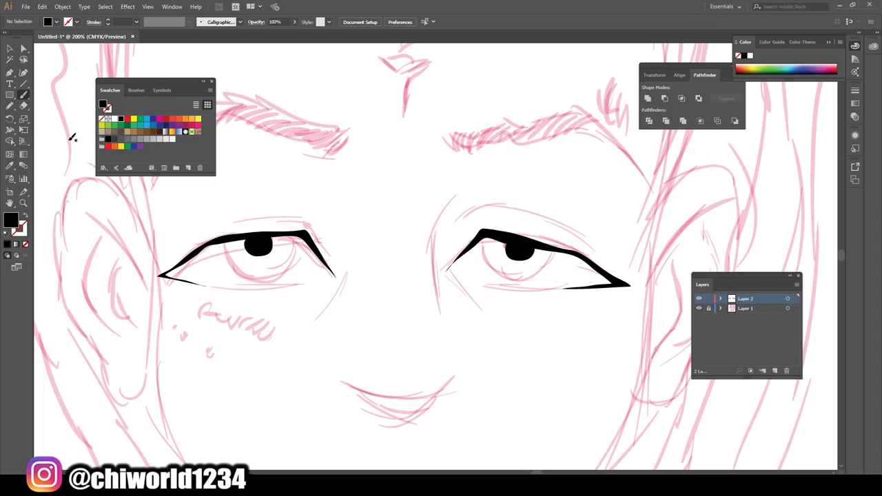
pyautogui.moveTo(292, 231); pyautogui.dragTo(227, 236)
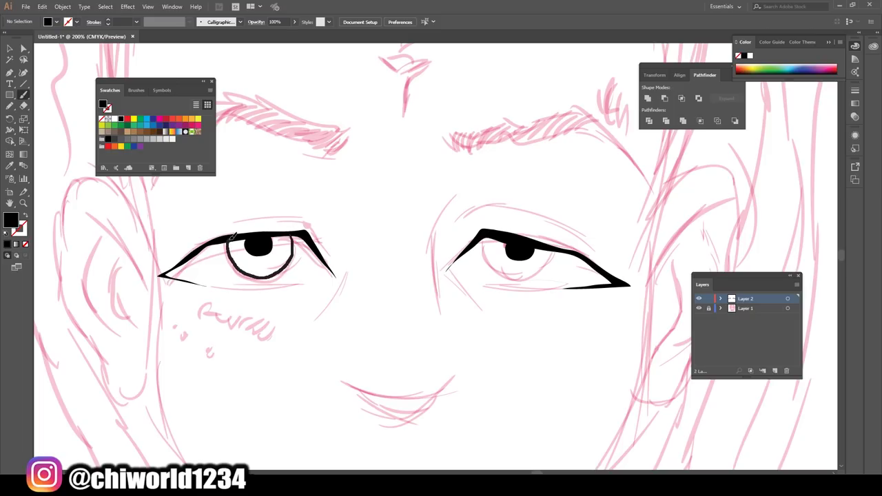
pyautogui.moveTo(491, 233)
pyautogui.mouseDown()
pyautogui.moveTo(489, 262)
pyautogui.moveTo(552, 243)
pyautogui.mouseUp()
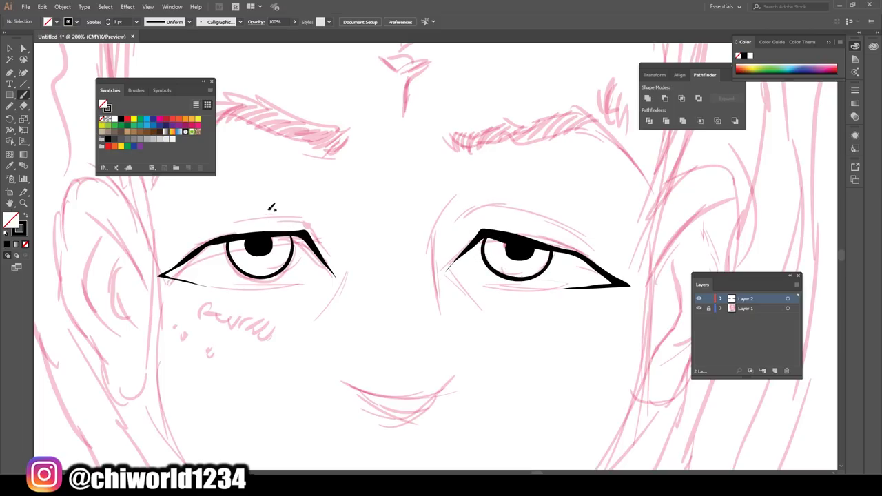
pyautogui.moveTo(452, 241); pyautogui.dragTo(617, 264)
pyautogui.moveTo(331, 244)
pyautogui.mouseDown()
pyautogui.moveTo(273, 205)
pyautogui.moveTo(247, 206)
pyautogui.moveTo(174, 246)
pyautogui.mouseUp()
# Ink the nostril line and the upper lip curve in black, undoing a failed lower-lip stroke
pyautogui.scroll(-2, 545, 441)
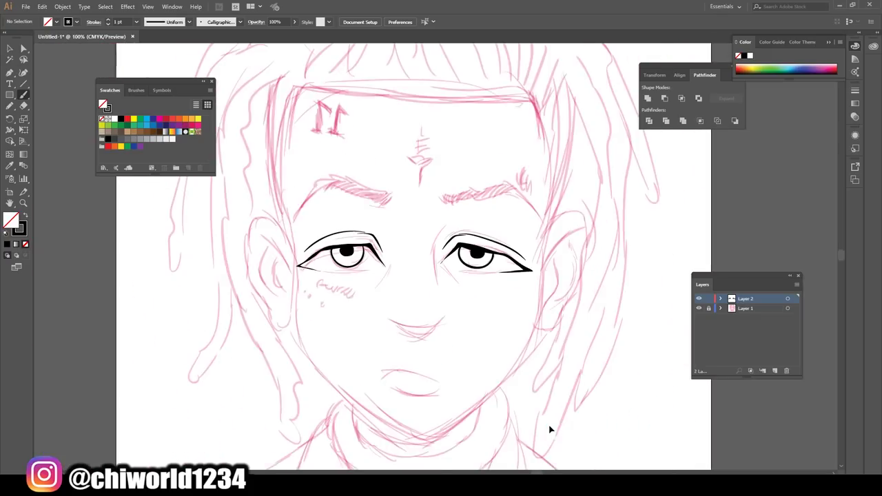
pyautogui.scroll(-1, 538, 414)
pyautogui.scroll(2, 541, 400)
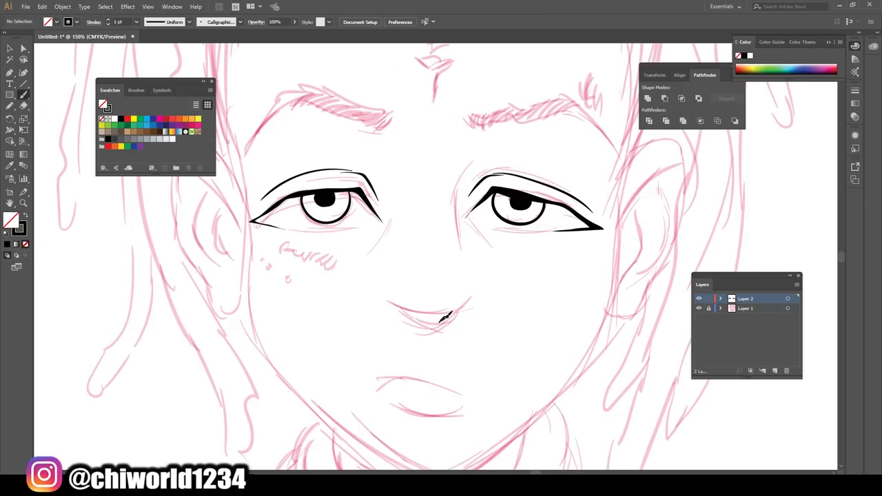
pyautogui.moveTo(442, 320); pyautogui.dragTo(460, 315)
pyautogui.moveTo(412, 377); pyautogui.dragTo(477, 402)
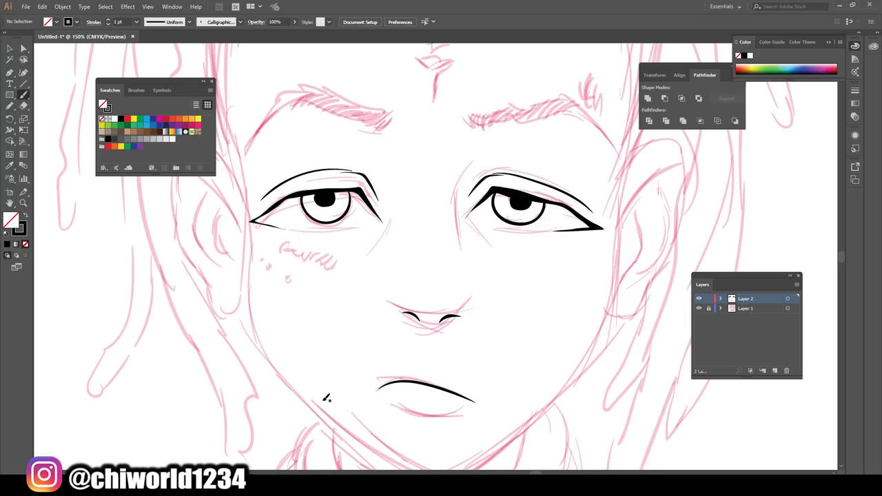
pyautogui.scroll(-2, 330, 386)
pyautogui.moveTo(392, 377)
pyautogui.mouseDown()
pyautogui.moveTo(466, 386)
pyautogui.moveTo(391, 377)
pyautogui.mouseUp()
pyautogui.hotkey('ctrl', 'z')
pyautogui.scroll(-5, 593, 422)
pyautogui.scroll(5, 588, 421)
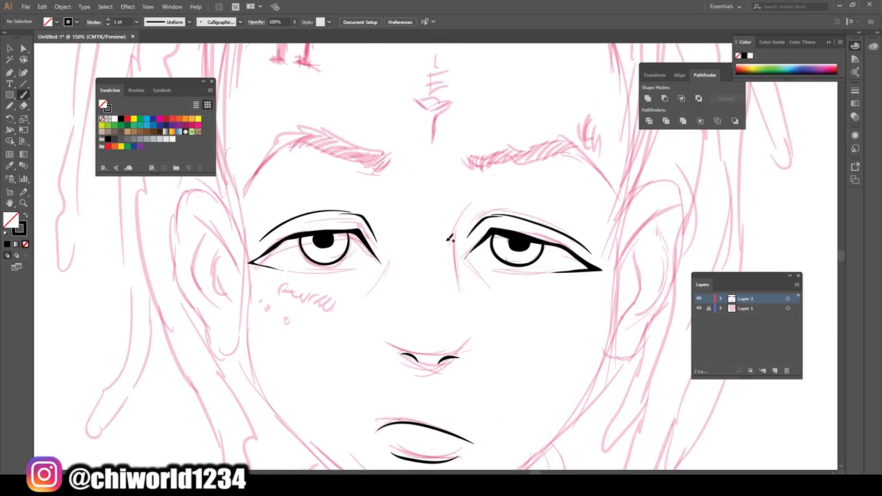
pyautogui.scroll(3, 450, 238)
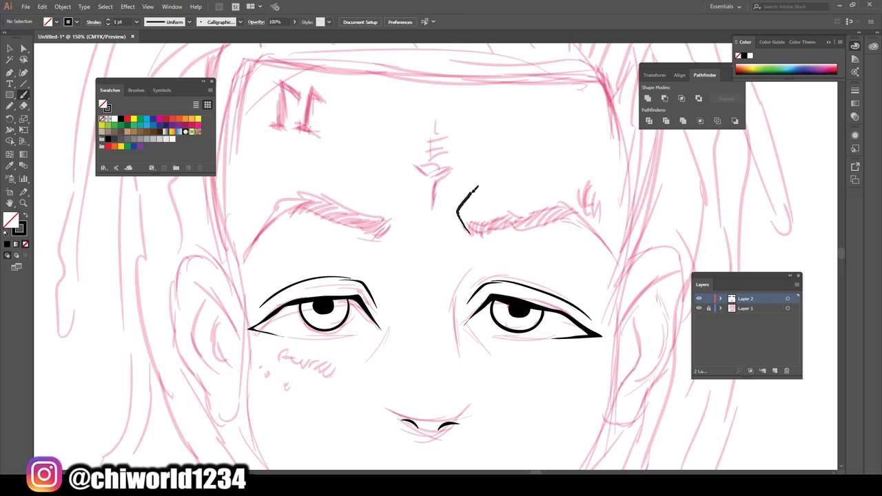
# Ink frown creases above and between both eyebrows
pyautogui.moveTo(477, 187); pyautogui.dragTo(487, 178)
pyautogui.moveTo(493, 147); pyautogui.dragTo(491, 140)
pyautogui.moveTo(386, 231)
pyautogui.mouseDown()
pyautogui.moveTo(392, 176)
pyautogui.moveTo(381, 145)
pyautogui.mouseUp()
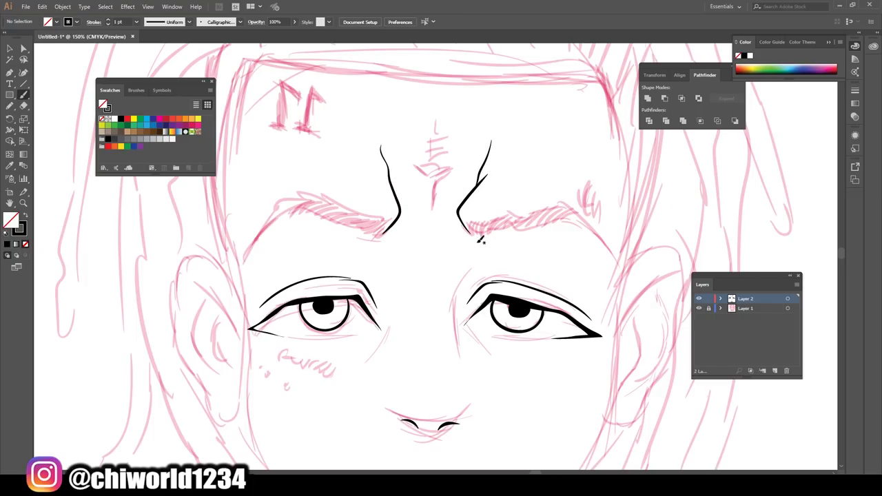
pyautogui.moveTo(456, 233); pyautogui.dragTo(436, 209)
# Ink both sides of the face outline from the temples down to the chin
pyautogui.hotkey('ctrl', '-')
pyautogui.hotkey('ctrl', '+')
pyautogui.scroll(1, 583, 360)
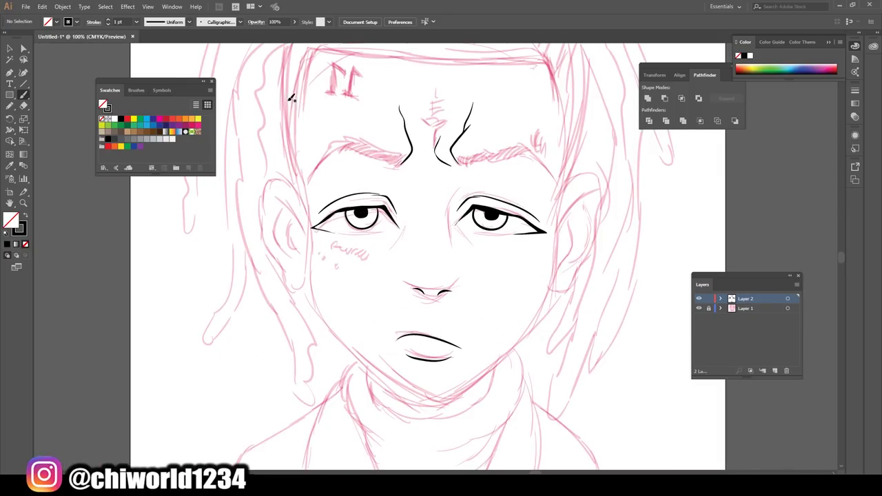
pyautogui.moveTo(292, 115)
pyautogui.mouseDown()
pyautogui.moveTo(315, 266)
pyautogui.moveTo(348, 341)
pyautogui.moveTo(438, 398)
pyautogui.moveTo(528, 329)
pyautogui.moveTo(562, 229)
pyautogui.moveTo(583, 61)
pyautogui.mouseUp()
pyautogui.hotkey('ctrl', '-')
pyautogui.hotkey('ctrl', '+')
pyautogui.scroll(3, 593, 147)
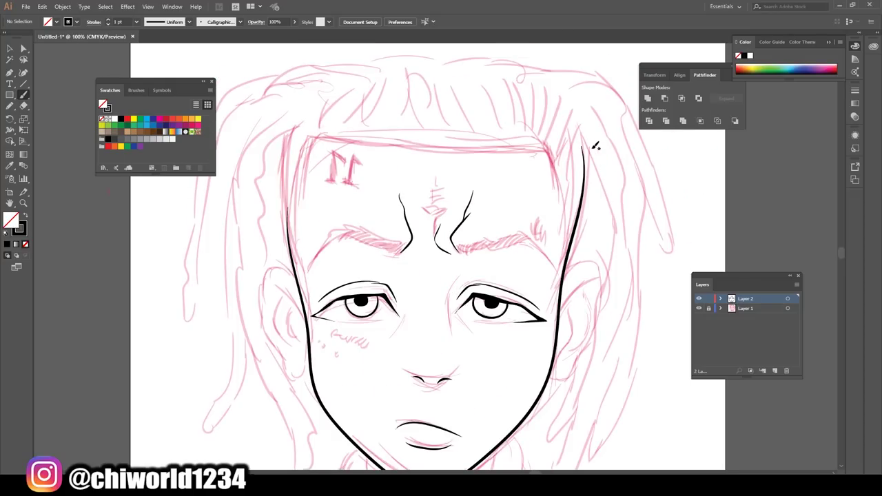
pyautogui.moveTo(294, 264); pyautogui.dragTo(295, 122)
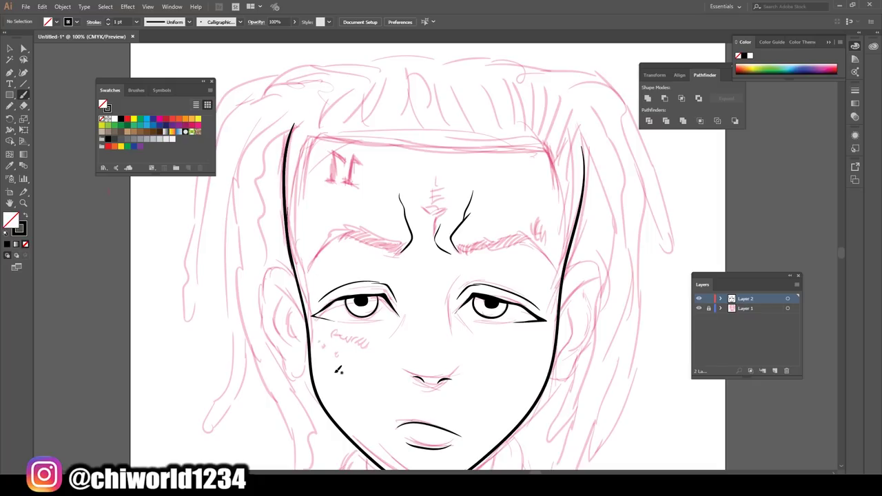
pyautogui.click(10, 105)
# With a black fill and no stroke, ink the left eyebrow as a solid black shape
pyautogui.click(25, 216)
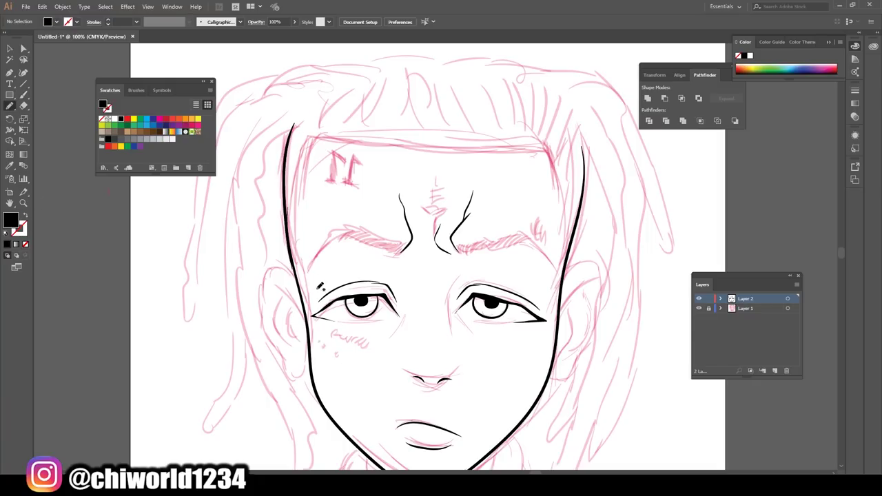
pyautogui.scroll(2, 319, 286)
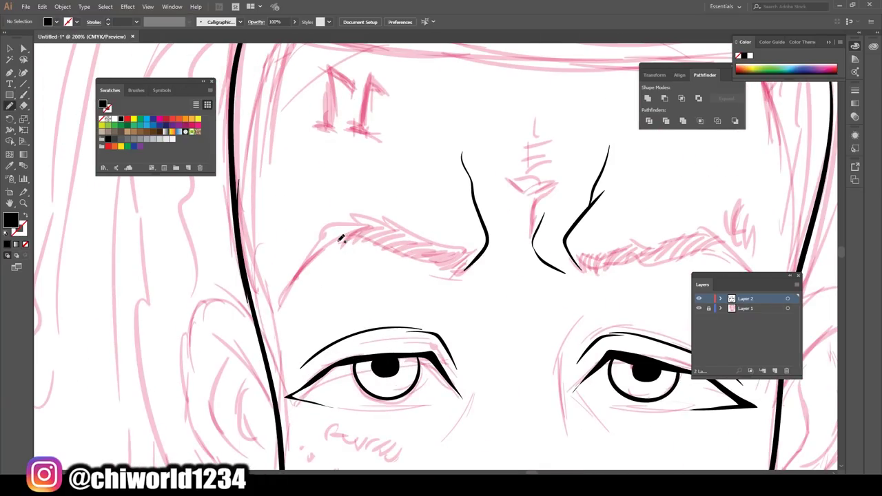
pyautogui.moveTo(340, 239); pyautogui.dragTo(435, 267)
pyautogui.moveTo(486, 243); pyautogui.dragTo(443, 238)
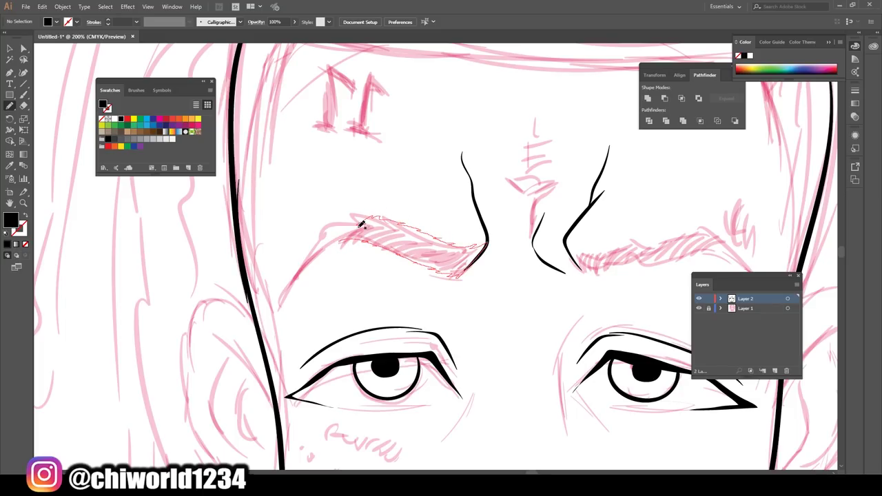
pyautogui.moveTo(361, 224)
pyautogui.mouseDown()
pyautogui.moveTo(330, 241)
pyautogui.moveTo(335, 222)
pyautogui.moveTo(290, 268)
pyautogui.mouseUp()
pyautogui.moveTo(329, 222); pyautogui.dragTo(287, 270)
# Outline the right eyebrow as a filled black shape
pyautogui.hotkey('ctrl', '-')
pyautogui.hotkey('ctrl', '-')
pyautogui.hotkey('ctrl', '-')
pyautogui.hotkey('ctrl', '+')
pyautogui.hotkey('ctrl', '+')
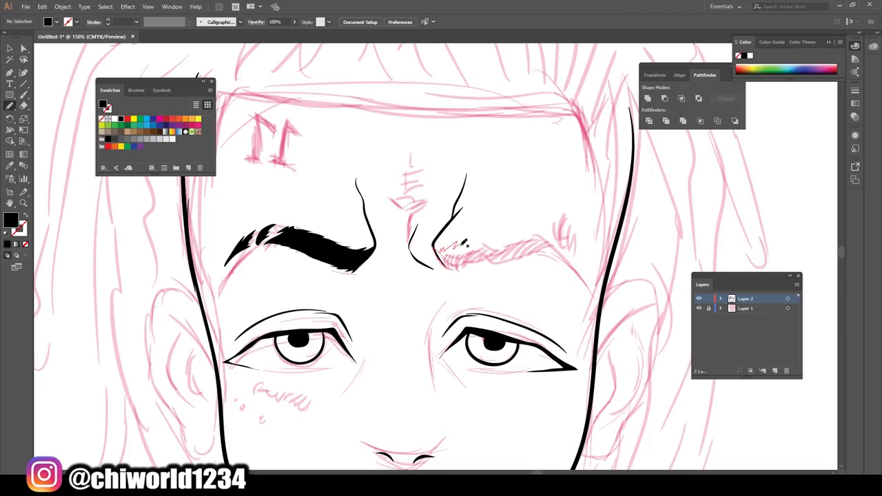
pyautogui.moveTo(462, 244)
pyautogui.mouseDown()
pyautogui.moveTo(568, 260)
pyautogui.moveTo(441, 250)
pyautogui.mouseUp()
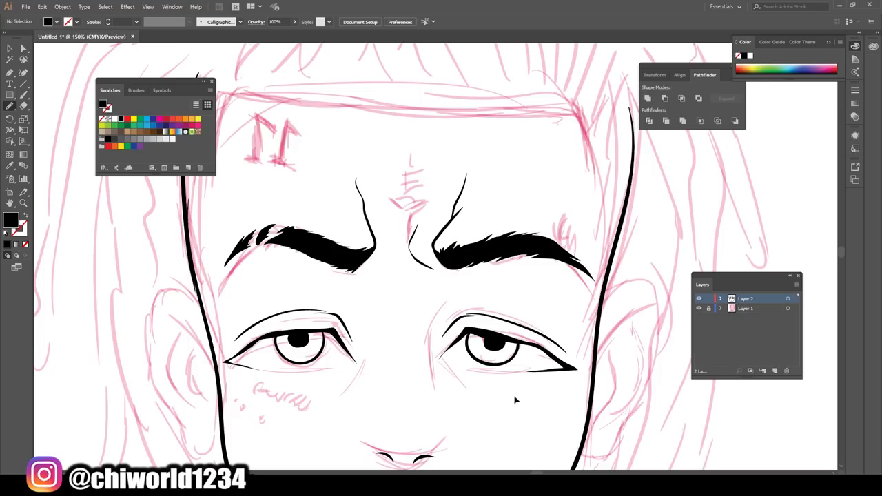
# Trace the hairline from the right temple across the forehead to the left
pyautogui.scroll(-3, 524, 389)
pyautogui.scroll(1, 551, 345)
pyautogui.scroll(2, 572, 321)
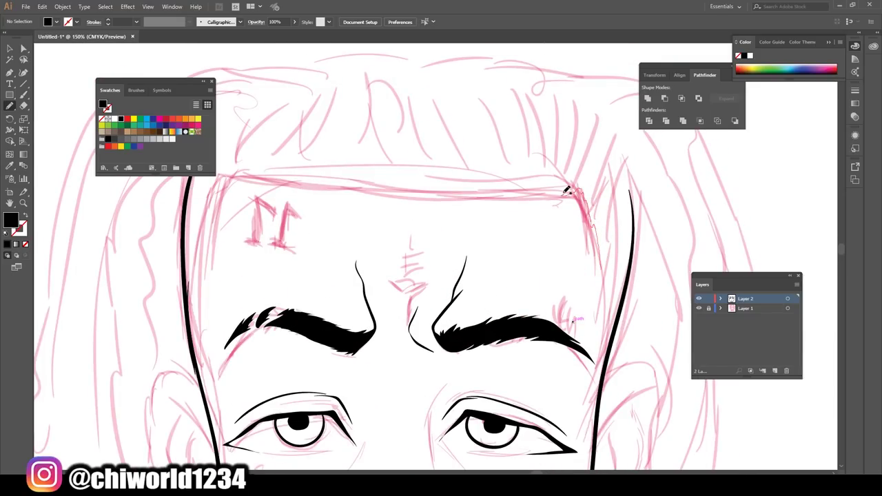
pyautogui.moveTo(565, 191)
pyautogui.mouseDown()
pyautogui.moveTo(269, 172)
pyautogui.moveTo(197, 222)
pyautogui.mouseUp()
# Close the hair outline over the head so it becomes a solid black mass
pyautogui.moveTo(238, 100)
pyautogui.mouseDown()
pyautogui.moveTo(303, 73)
pyautogui.moveTo(622, 142)
pyautogui.moveTo(634, 241)
pyautogui.moveTo(616, 270)
pyautogui.mouseUp()
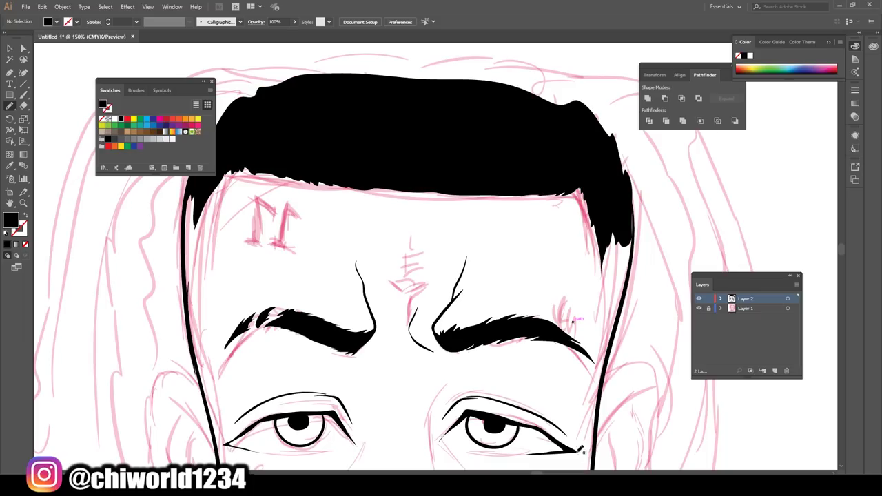
pyautogui.hotkey('ctrl', '-')
pyautogui.hotkey('ctrl', '-')
pyautogui.hotkey('ctrl', '-')
pyautogui.hotkey('ctrl', '1')
pyautogui.scroll(-3, 590, 387)
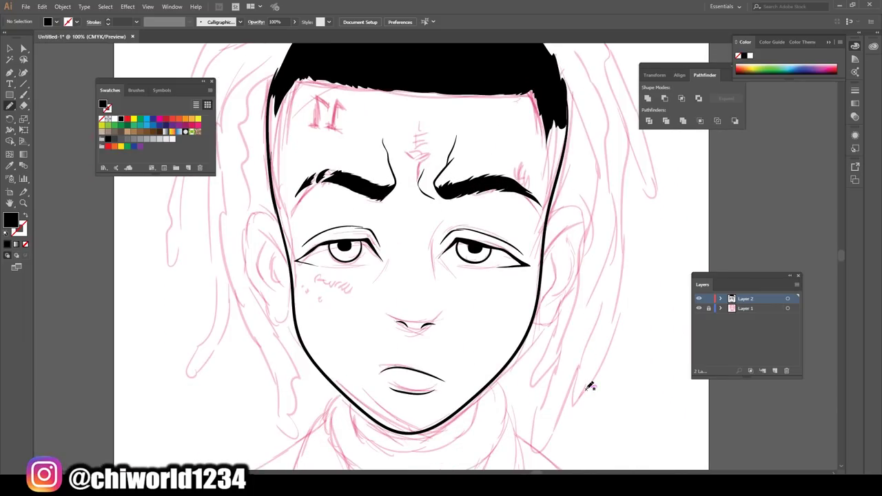
pyautogui.scroll(-1, 547, 388)
pyautogui.scroll(2, 548, 388)
pyautogui.scroll(2, 547, 388)
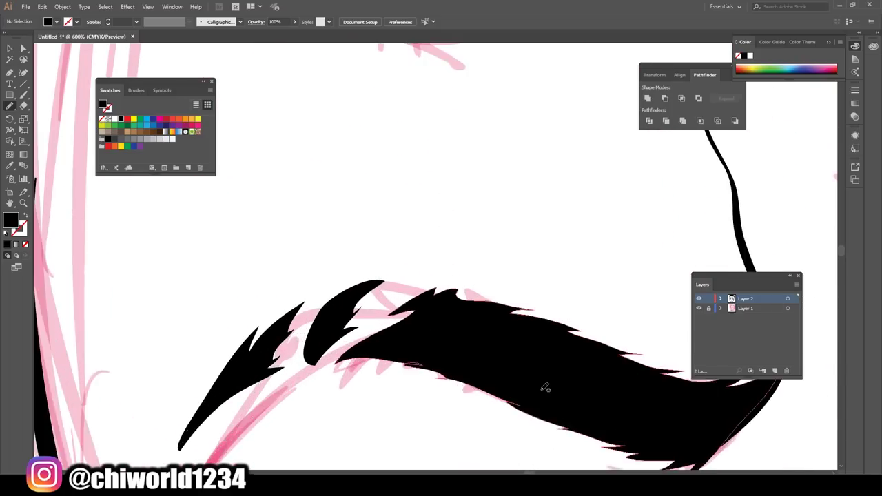
pyautogui.scroll(2, 544, 387)
pyautogui.scroll(2, 544, 387)
# Ink both strokes of the 11 tattoo above the left eyebrow in black
pyautogui.moveTo(363, 293)
pyautogui.mouseDown()
pyautogui.moveTo(451, 169)
pyautogui.moveTo(358, 273)
pyautogui.mouseUp()
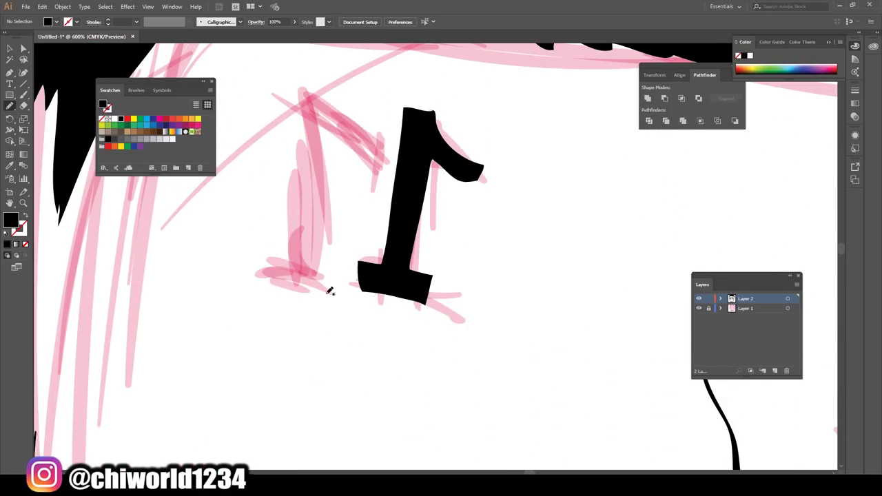
pyautogui.moveTo(274, 277)
pyautogui.mouseDown()
pyautogui.moveTo(336, 284)
pyautogui.moveTo(274, 278)
pyautogui.mouseUp()
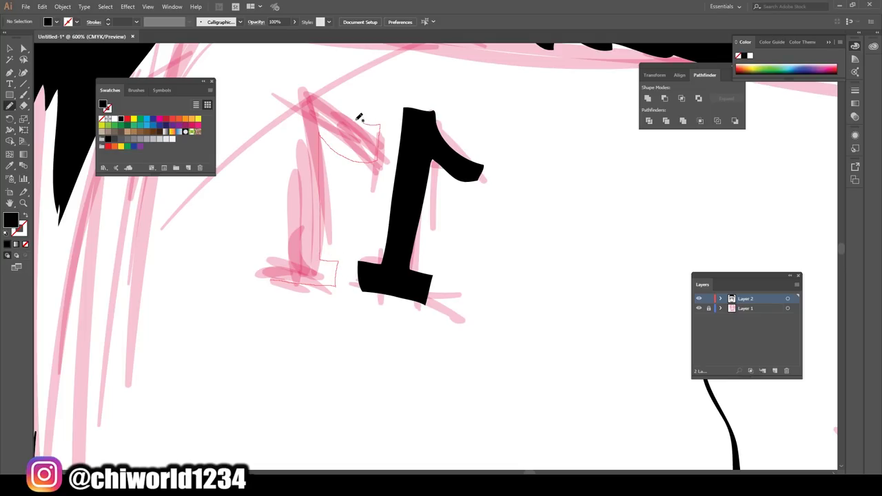
pyautogui.scroll(-3, 358, 437)
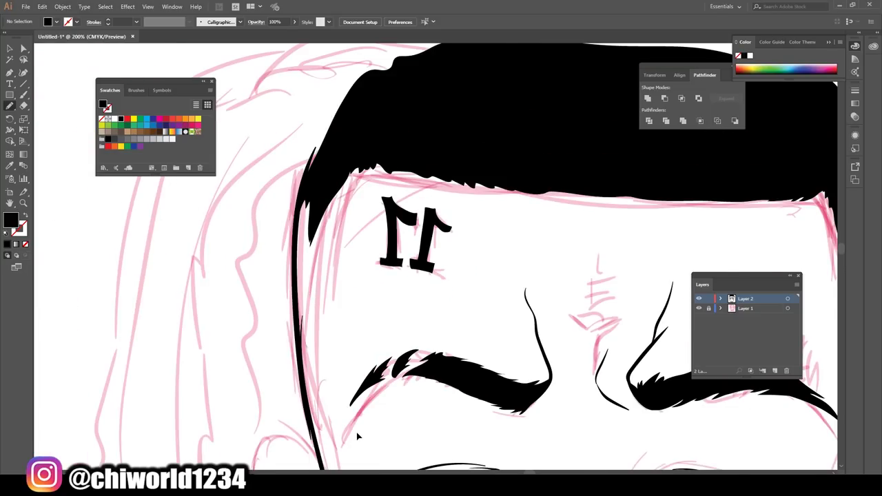
pyautogui.scroll(-1, 359, 435)
pyautogui.scroll(-2, 359, 432)
pyautogui.scroll(1, 359, 431)
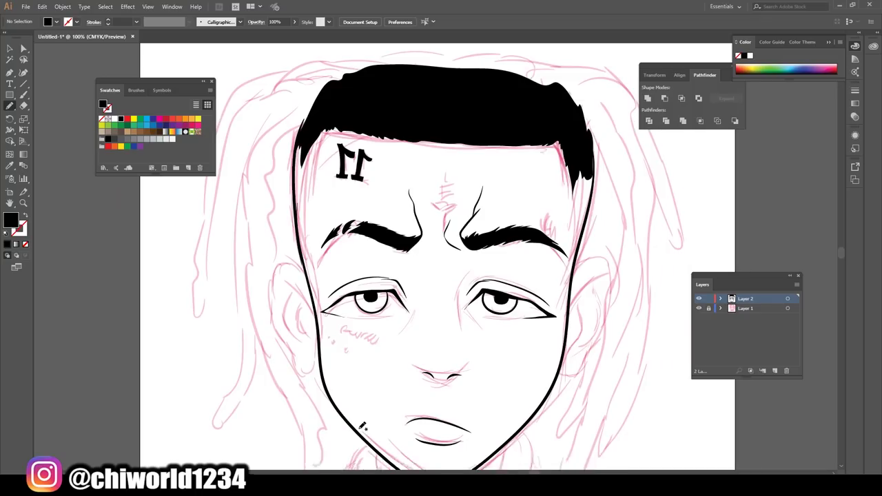
pyautogui.scroll(2, 358, 429)
pyautogui.scroll(2, 495, 216)
# Add black stray hairs at the right eyebrow's outer end, briefly hiding the sketch to check
pyautogui.moveTo(493, 226)
pyautogui.mouseDown()
pyautogui.moveTo(523, 201)
pyautogui.moveTo(518, 263)
pyautogui.mouseUp()
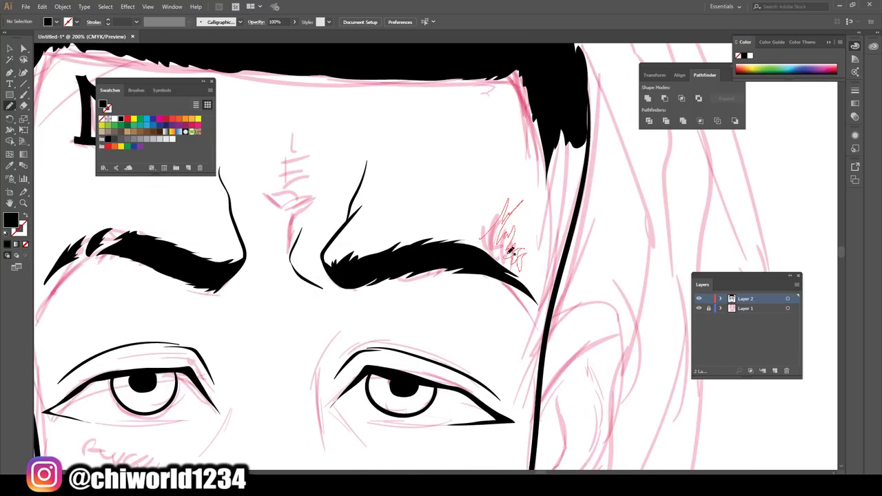
pyautogui.moveTo(491, 235); pyautogui.dragTo(486, 239)
pyautogui.scroll(-3, 440, 353)
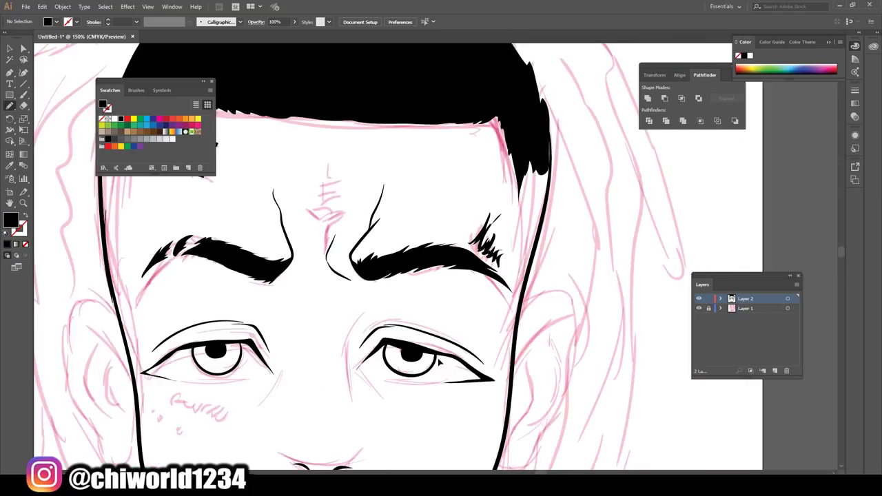
pyautogui.scroll(-2, 442, 356)
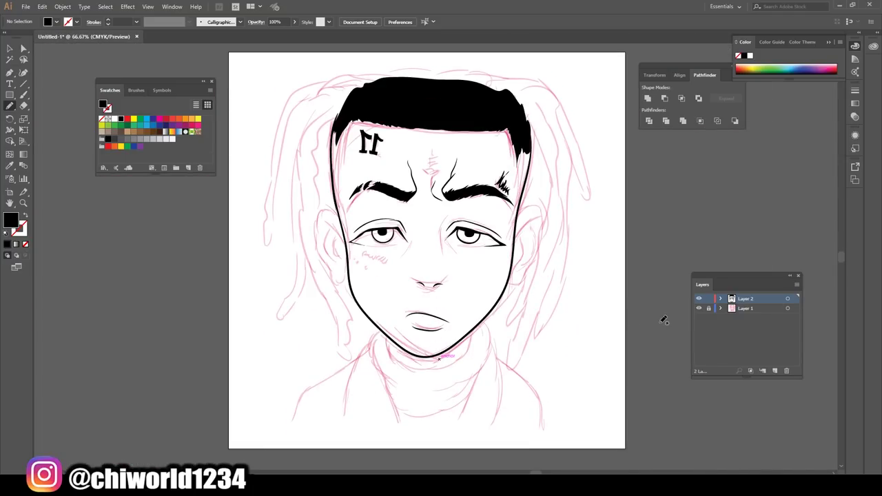
pyautogui.click(699, 308)
pyautogui.scroll(3, 633, 336)
pyautogui.scroll(1, 634, 336)
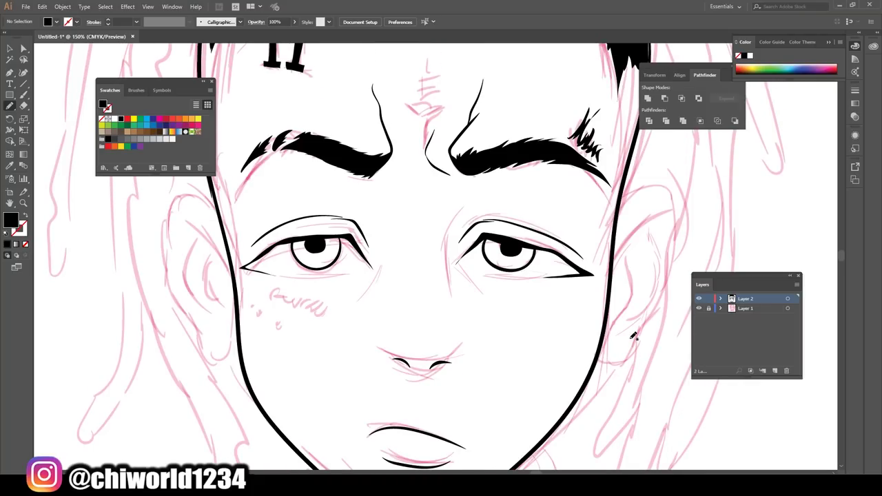
# Paintbrush a black mark under the left eye and a thin 0.25 pt line at the right eye
pyautogui.press('b')
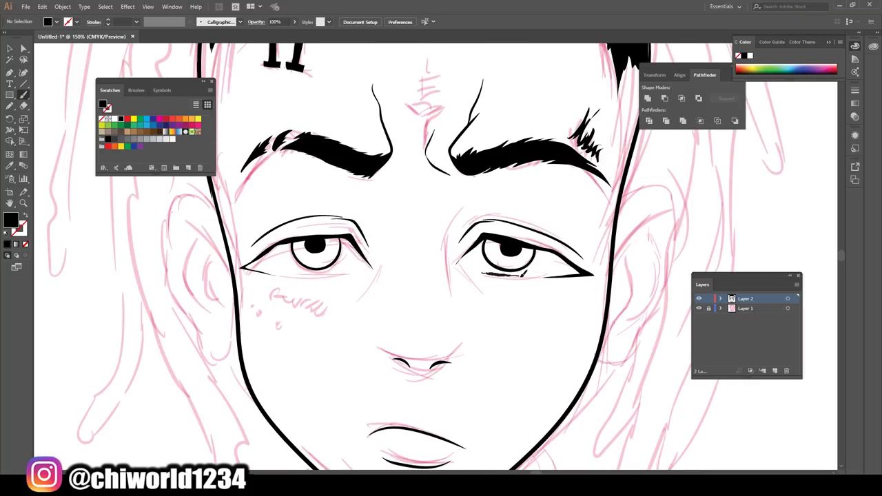
pyautogui.hotkey('shift', 'x')
pyautogui.moveTo(328, 273); pyautogui.dragTo(343, 275)
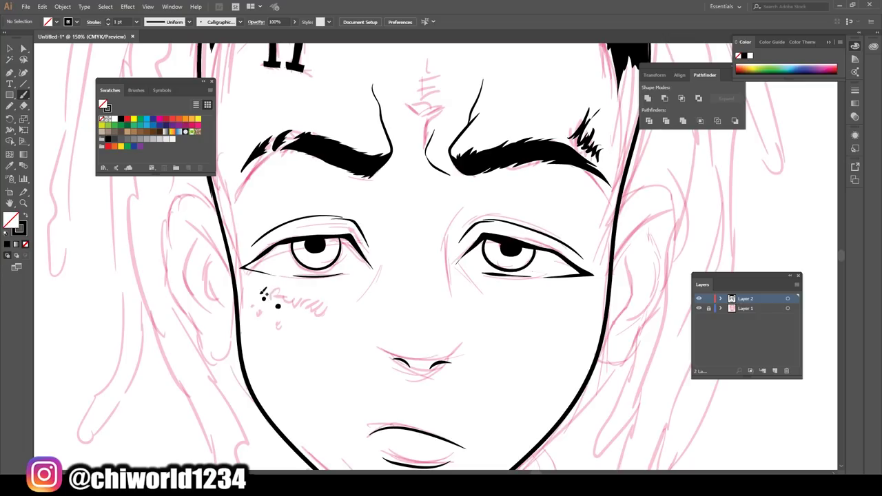
pyautogui.click(134, 22)
pyautogui.moveTo(483, 293); pyautogui.dragTo(459, 264)
# Toggle the pink sketch layer off and on to check the inked face
pyautogui.hotkey('ctrl', '-')
pyautogui.hotkey('ctrl', '-')
pyautogui.hotkey('ctrl', '-')
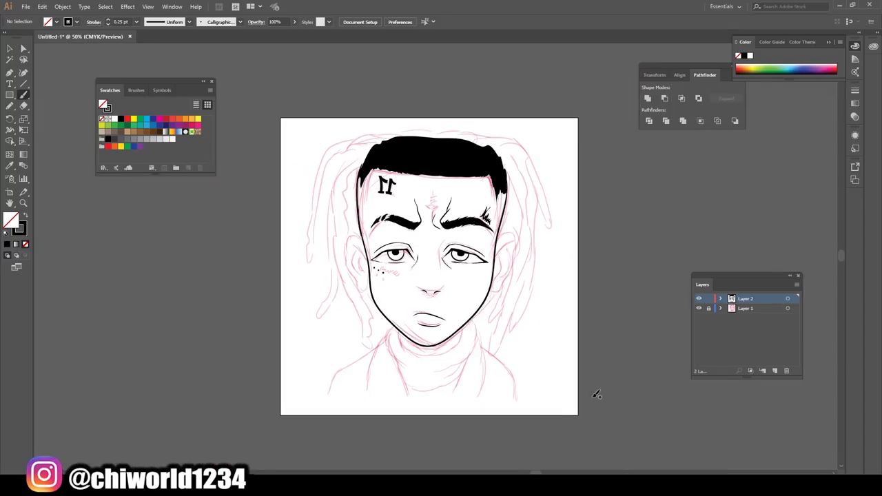
pyautogui.click(699, 308)
pyautogui.hotkey('ctrl', '+')
pyautogui.hotkey('ctrl', '+')
pyautogui.hotkey('ctrl', '+')
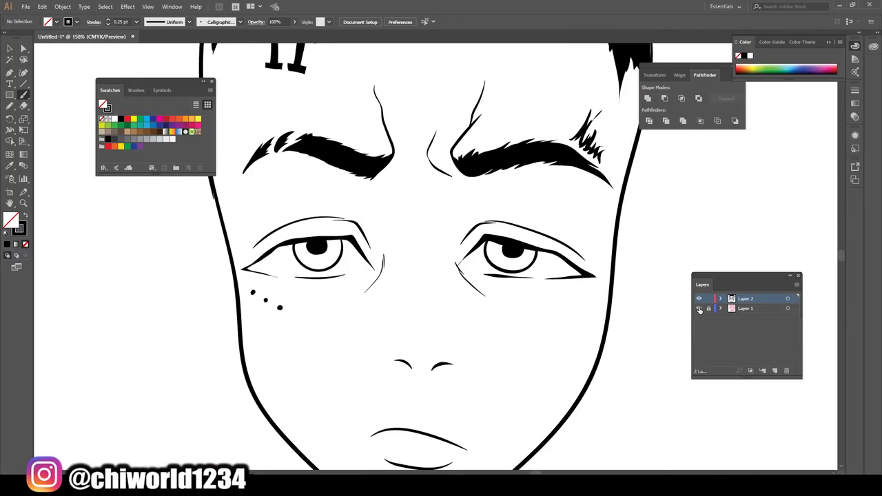
pyautogui.click(698, 308)
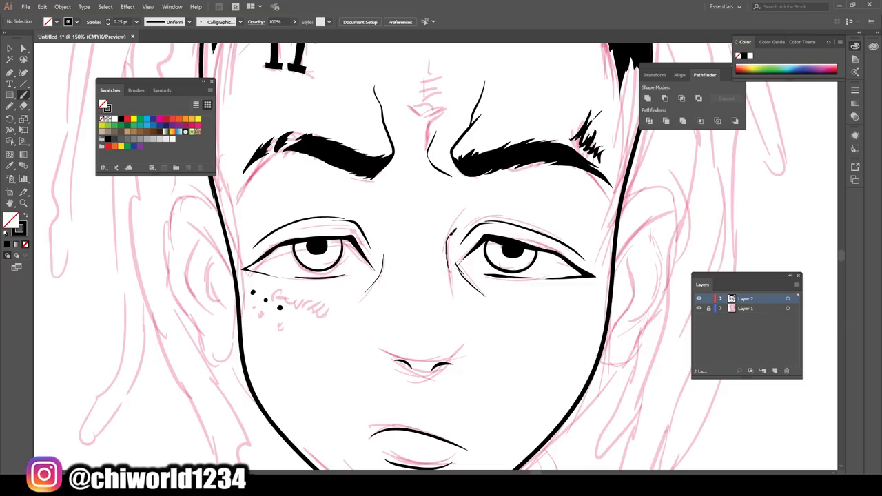
pyautogui.hotkey('ctrl', '-')
pyautogui.hotkey('ctrl', '-')
pyautogui.hotkey('ctrl', '-')
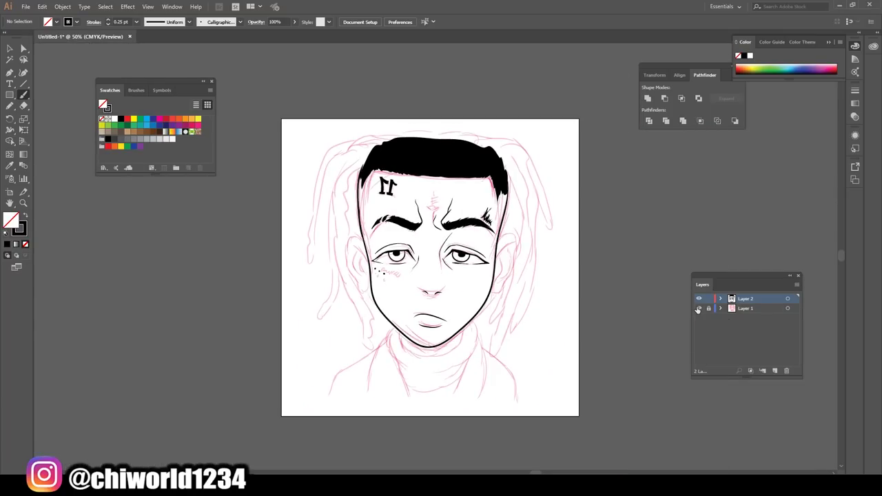
pyautogui.click(699, 308)
pyautogui.hotkey('ctrl', '+')
pyautogui.hotkey('ctrl', '+')
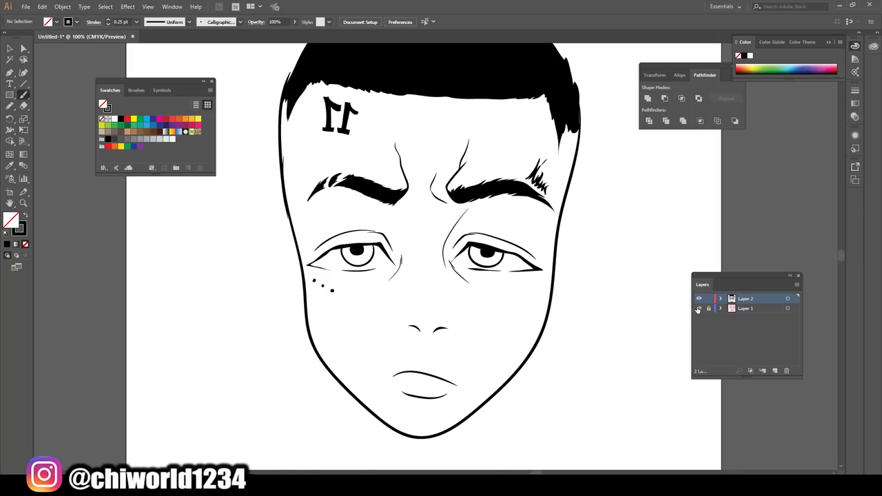
pyautogui.click(699, 308)
pyautogui.hotkey('ctrl', '+')
pyautogui.hotkey('ctrl', '+')
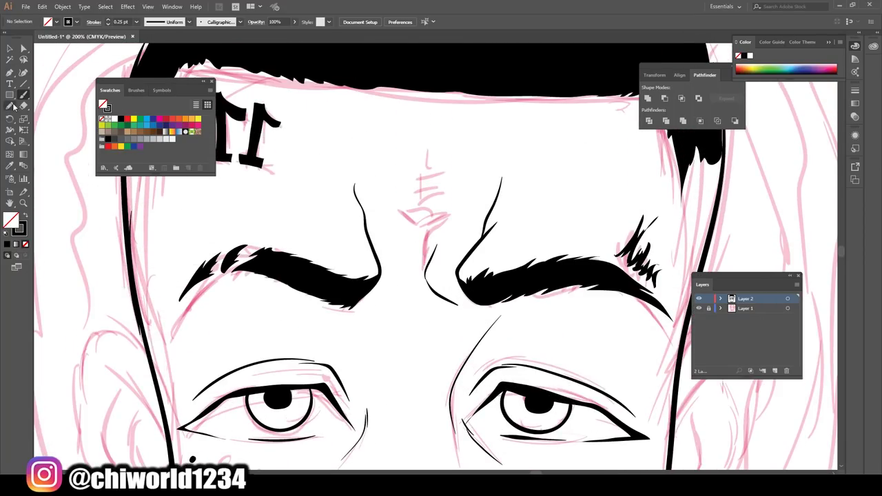
# Paint a branching 0.75 pt tattoo between the brows above the nose bridge
pyautogui.click(136, 21)
pyautogui.click(146, 55)
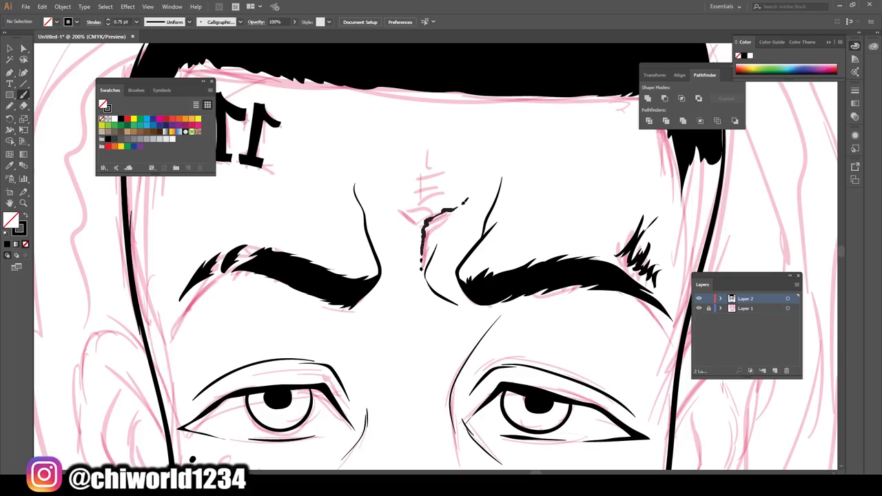
pyautogui.moveTo(459, 207)
pyautogui.mouseDown()
pyautogui.moveTo(422, 219)
pyautogui.moveTo(460, 179)
pyautogui.mouseUp()
pyautogui.moveTo(428, 220); pyautogui.dragTo(403, 198)
pyautogui.moveTo(423, 211)
pyautogui.mouseDown()
pyautogui.moveTo(412, 188)
pyautogui.moveTo(447, 169)
pyautogui.moveTo(429, 164)
pyautogui.moveTo(427, 151)
pyautogui.mouseUp()
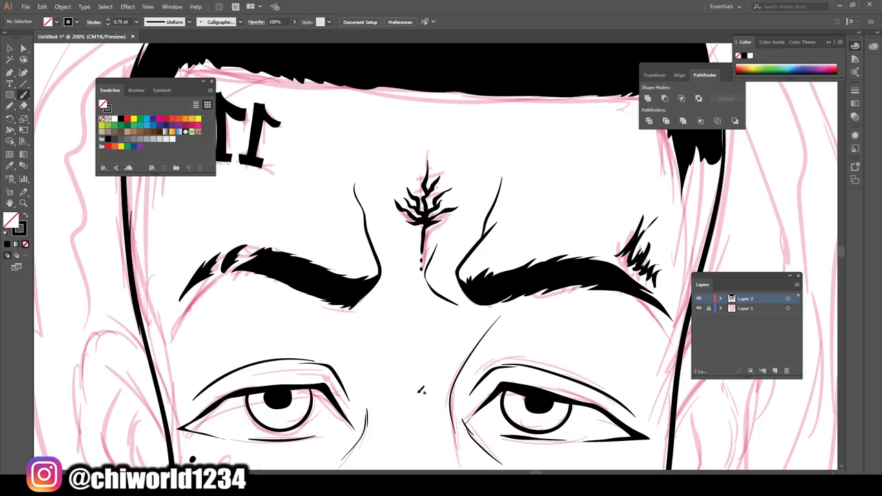
pyautogui.hotkey('ctrl', '-')
pyautogui.hotkey('ctrl', '-')
pyautogui.hotkey('ctrl', '-')
pyautogui.scroll(-2, 566, 382)
# Ink the neck line under the chin and the turtleneck collar's outer edge, sides and lower edge
pyautogui.click(699, 308)
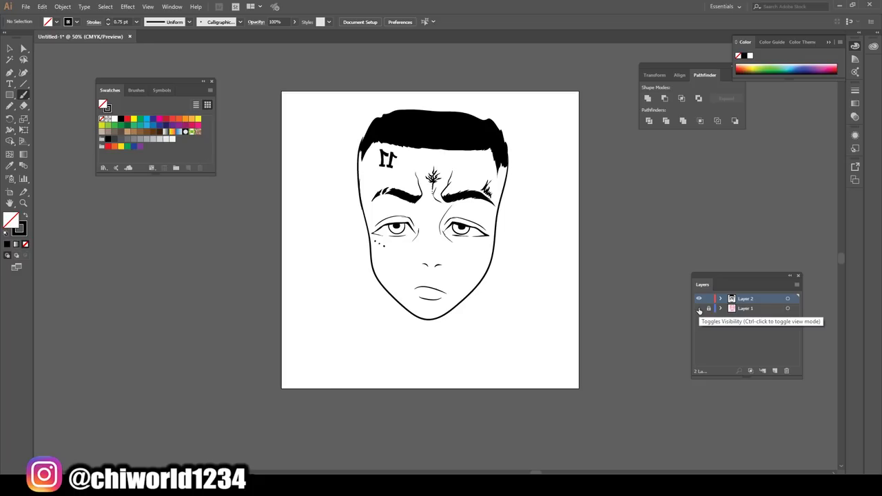
pyautogui.hotkey('ctrl', '+')
pyautogui.hotkey('ctrl', '+')
pyautogui.click(698, 308)
pyautogui.hotkey('ctrl', '+')
pyautogui.hotkey('ctrl', '+')
pyautogui.scroll(-1, 517, 268)
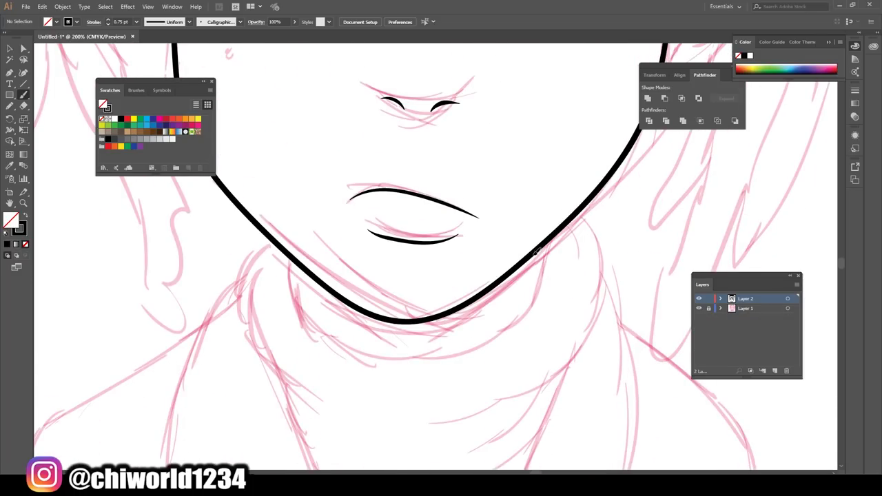
pyautogui.moveTo(535, 253)
pyautogui.mouseDown()
pyautogui.moveTo(503, 332)
pyautogui.moveTo(344, 341)
pyautogui.moveTo(304, 268)
pyautogui.moveTo(362, 345)
pyautogui.moveTo(515, 324)
pyautogui.moveTo(545, 279)
pyautogui.mouseUp()
pyautogui.moveTo(573, 212)
pyautogui.mouseDown()
pyautogui.moveTo(596, 252)
pyautogui.moveTo(488, 401)
pyautogui.mouseUp()
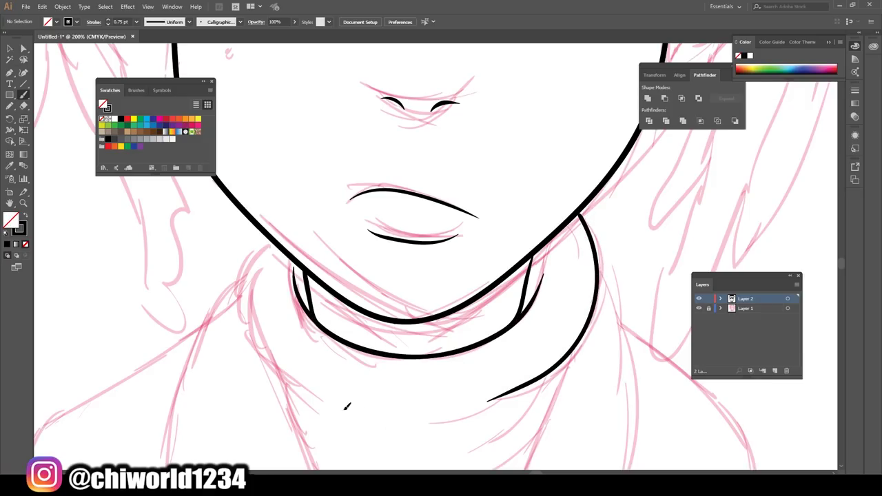
pyautogui.moveTo(344, 410); pyautogui.dragTo(267, 240)
pyautogui.scroll(-2, 288, 314)
pyautogui.scroll(2, 315, 282)
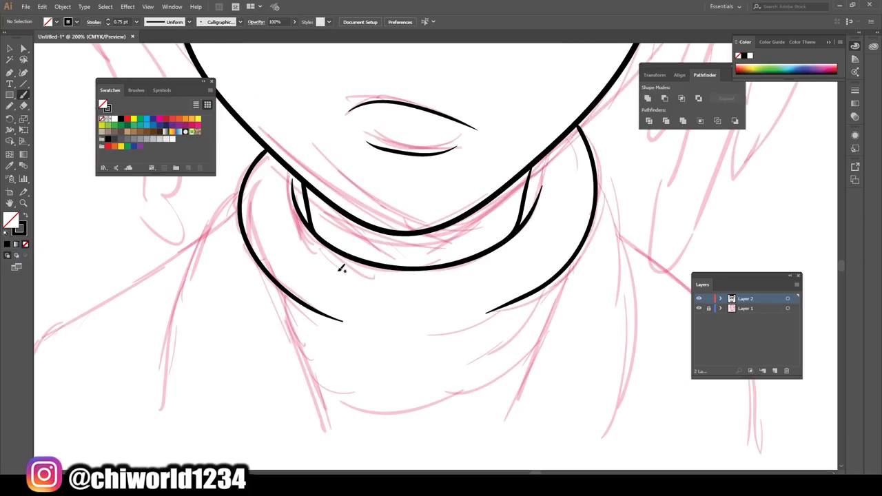
pyautogui.moveTo(562, 278)
pyautogui.mouseDown()
pyautogui.moveTo(511, 372)
pyautogui.moveTo(325, 378)
pyautogui.moveTo(253, 249)
pyautogui.mouseUp()
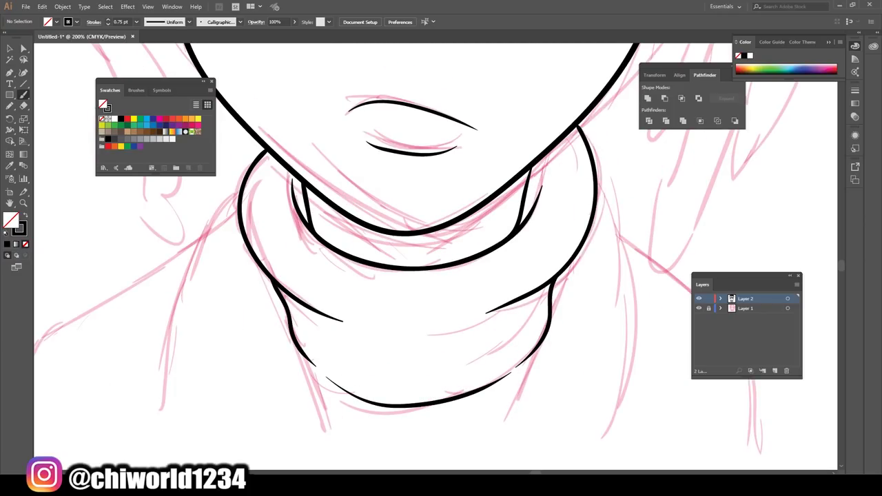
# Ink both sides of the neck, with a longer tapered line down the left
pyautogui.scroll(-3, 389, 459)
pyautogui.scroll(3, 389, 458)
pyautogui.scroll(2, 390, 462)
pyautogui.scroll(1, 391, 457)
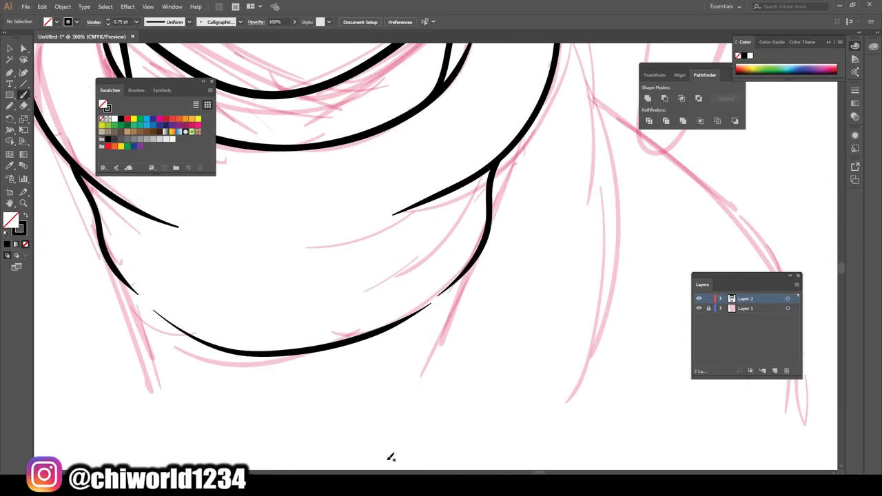
pyautogui.moveTo(510, 152); pyautogui.dragTo(392, 433)
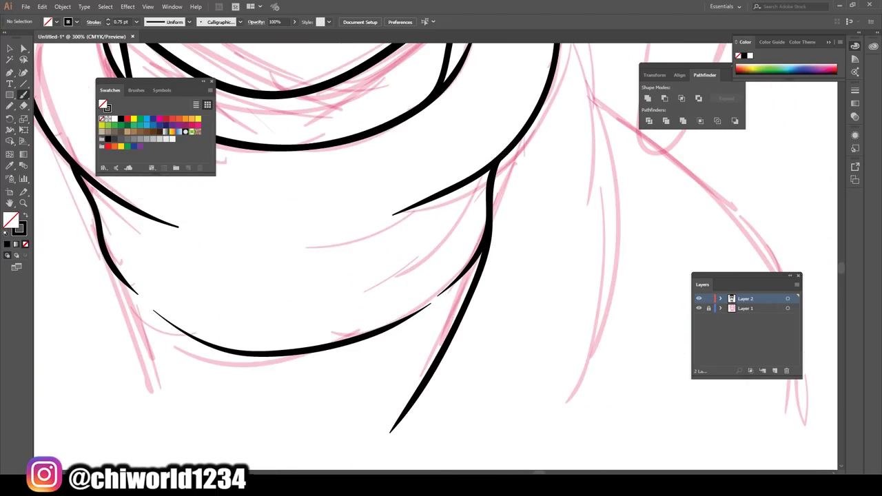
pyautogui.scroll(-2, 364, 454)
pyautogui.scroll(1, 363, 455)
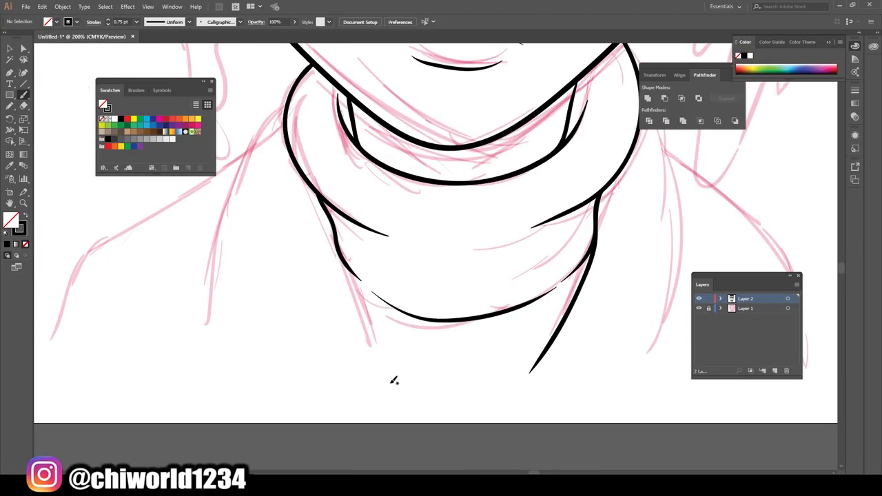
pyautogui.moveTo(390, 385); pyautogui.dragTo(316, 193)
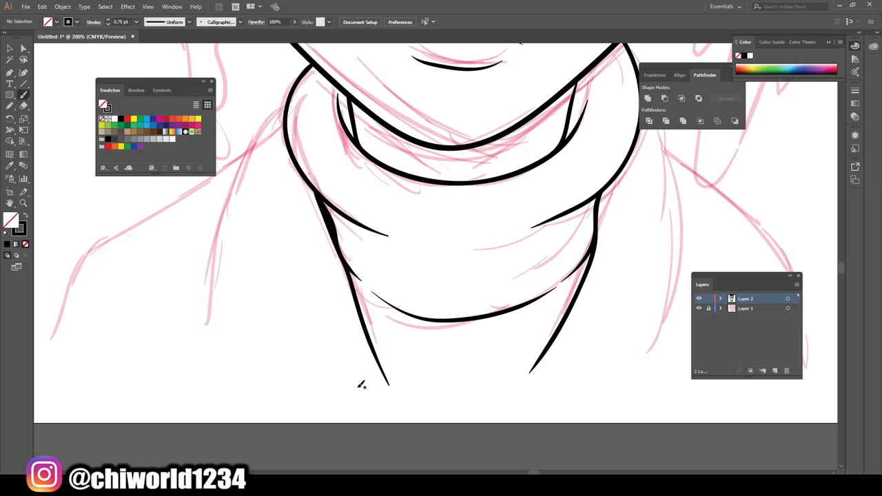
pyautogui.scroll(-2, 359, 384)
pyautogui.scroll(1, 359, 385)
pyautogui.scroll(1, 359, 385)
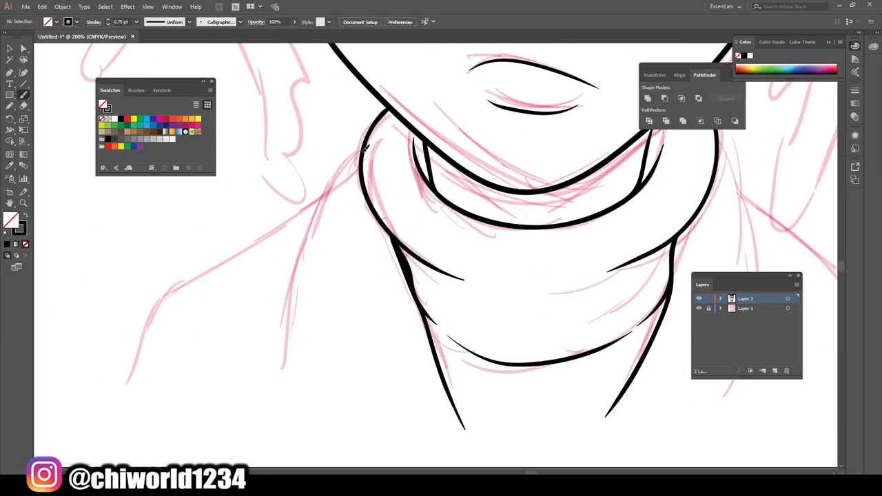
pyautogui.moveTo(343, 158); pyautogui.dragTo(293, 416)
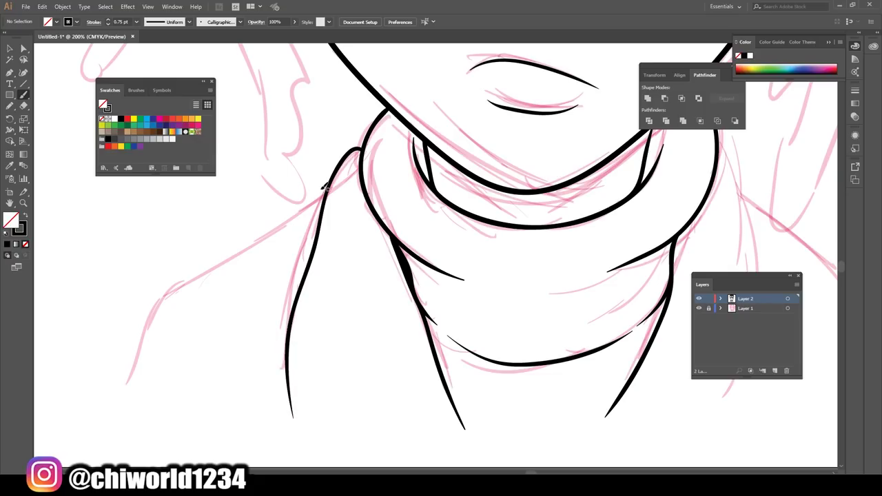
# Draw the left shoulder line, extend the turtleneck's right side, and ink the right neck and shoulder
pyautogui.moveTo(298, 222); pyautogui.dragTo(143, 329)
pyautogui.scroll(-1, 225, 438)
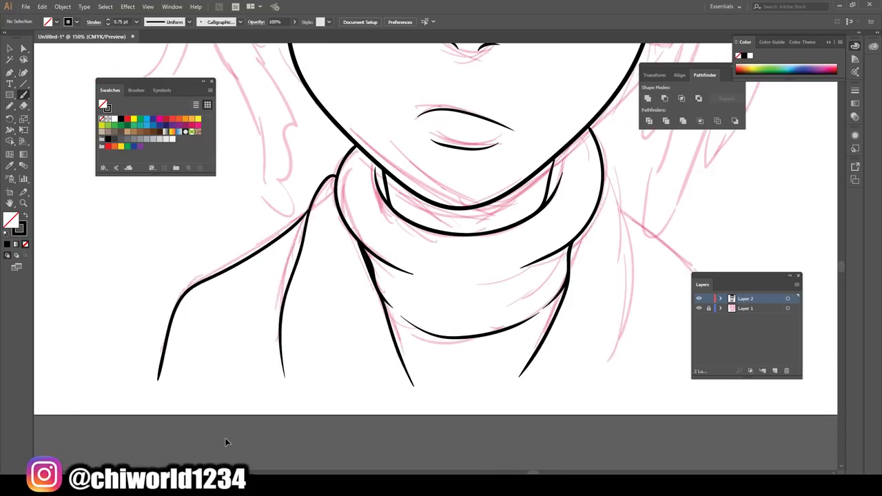
pyautogui.scroll(1, 227, 441)
pyautogui.hscroll(1, 231, 443)
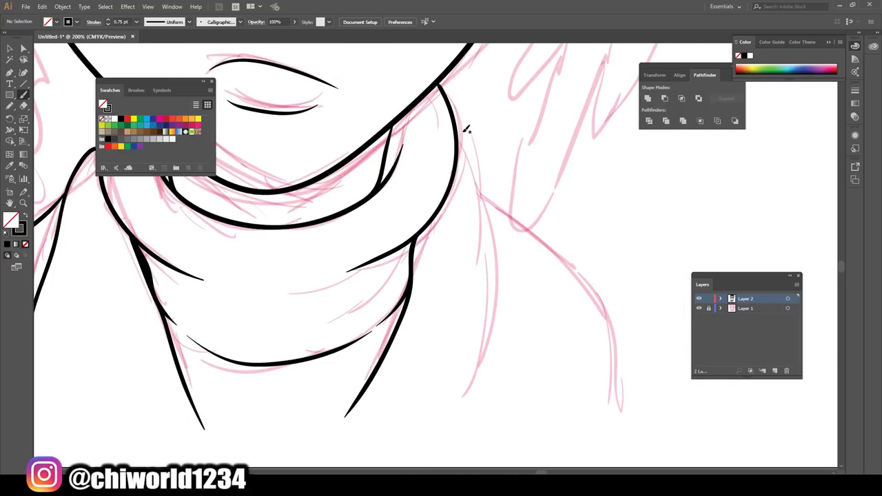
pyautogui.moveTo(460, 129); pyautogui.dragTo(475, 181)
pyautogui.moveTo(490, 221); pyautogui.dragTo(449, 424)
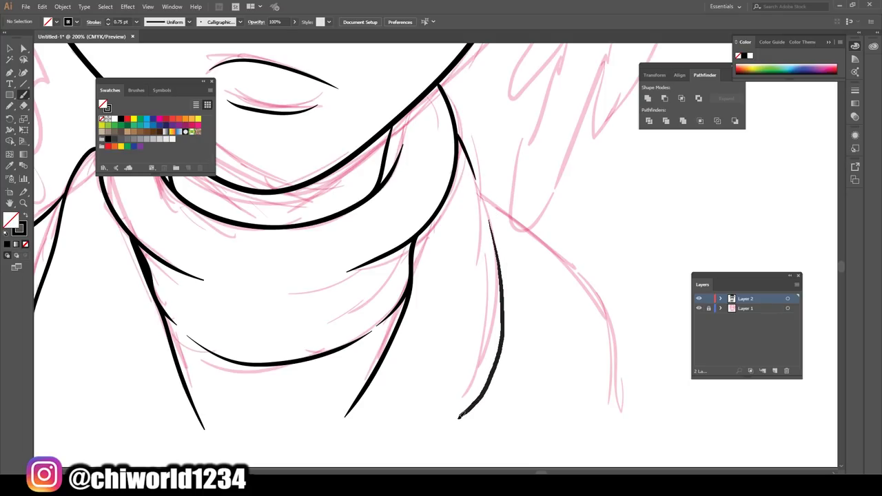
pyautogui.moveTo(629, 438); pyautogui.dragTo(535, 236)
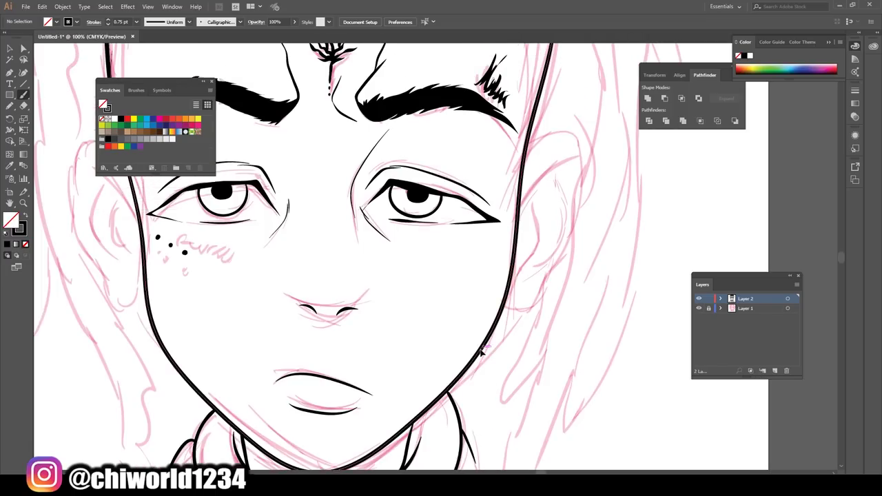
# Pencil a black-filled spiky hair shape along the right hair edge and across the hairline
pyautogui.hotkey('ctrl', '+')
pyautogui.scroll(3, 480, 353)
pyautogui.press('n')
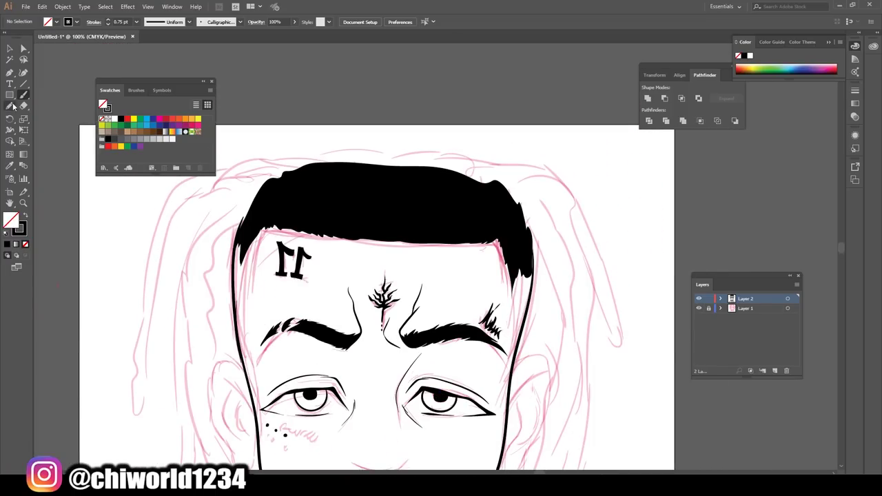
pyautogui.moveTo(538, 264); pyautogui.dragTo(532, 283)
pyautogui.moveTo(542, 235); pyautogui.dragTo(534, 293)
pyautogui.click(24, 217)
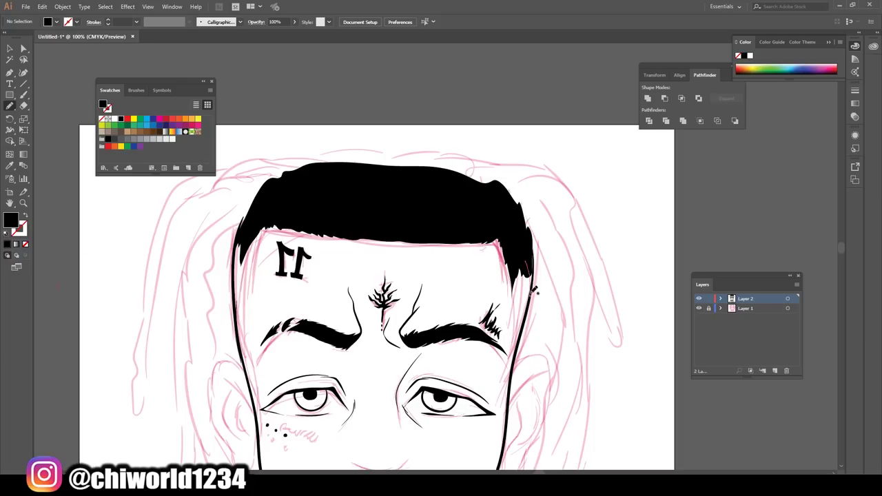
pyautogui.moveTo(539, 247)
pyautogui.mouseDown()
pyautogui.moveTo(536, 200)
pyautogui.moveTo(494, 160)
pyautogui.moveTo(433, 138)
pyautogui.moveTo(397, 148)
pyautogui.moveTo(379, 133)
pyautogui.moveTo(276, 153)
pyautogui.moveTo(248, 178)
pyautogui.moveTo(238, 238)
pyautogui.mouseUp()
pyautogui.hotkey('ctrl', '-')
# Paint a thick 4 pt black stroke, no fill, down the right dreadlock
pyautogui.hotkey('ctrl', '+')
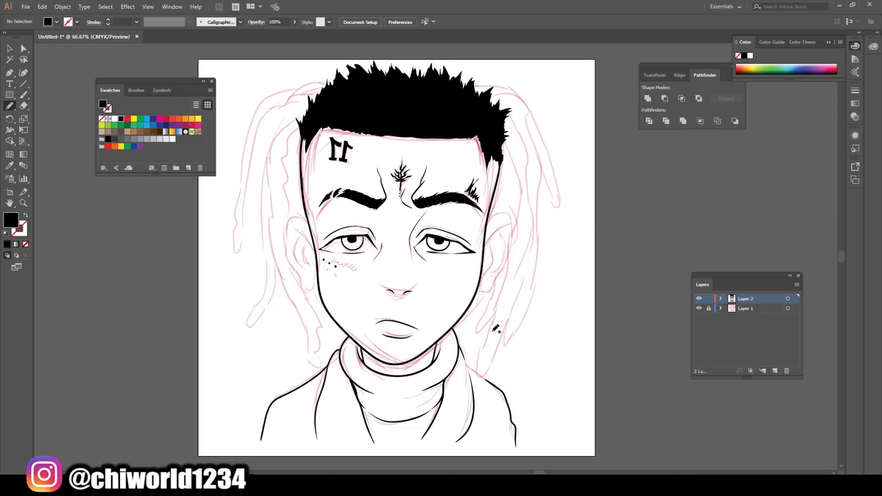
pyautogui.click(24, 94)
pyautogui.hotkey('shift', 'x')
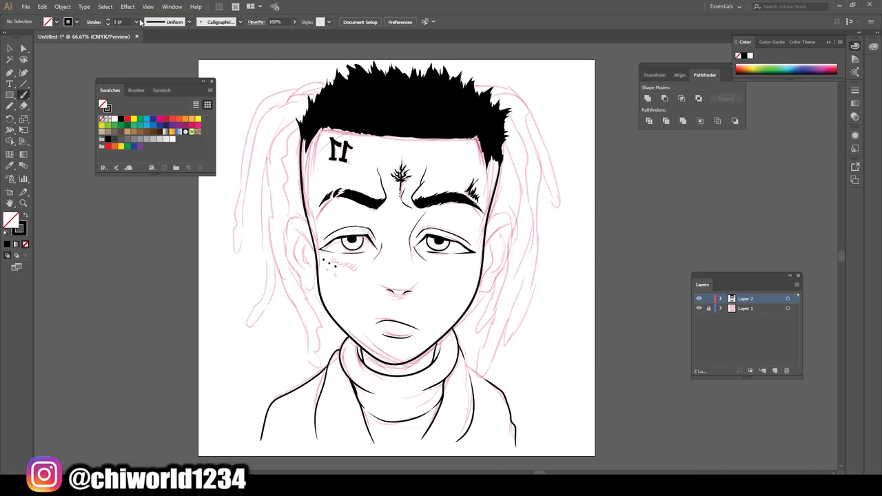
pyautogui.click(136, 22)
pyautogui.click(148, 62)
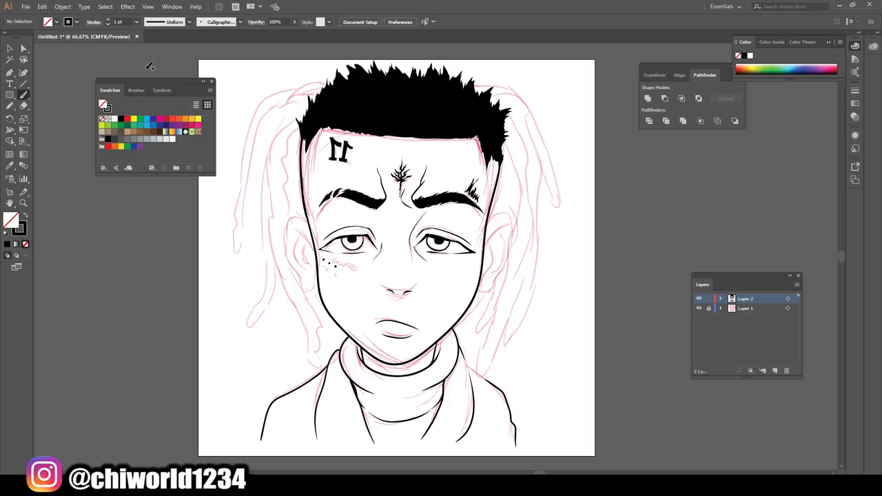
pyautogui.click(136, 21)
pyautogui.click(141, 93)
pyautogui.moveTo(499, 142)
pyautogui.mouseDown()
pyautogui.moveTo(521, 165)
pyautogui.moveTo(528, 196)
pyautogui.moveTo(475, 364)
pyautogui.moveTo(503, 332)
pyautogui.moveTo(535, 240)
pyautogui.moveTo(543, 179)
pyautogui.moveTo(537, 142)
pyautogui.moveTo(517, 117)
pyautogui.moveTo(497, 123)
pyautogui.mouseUp()
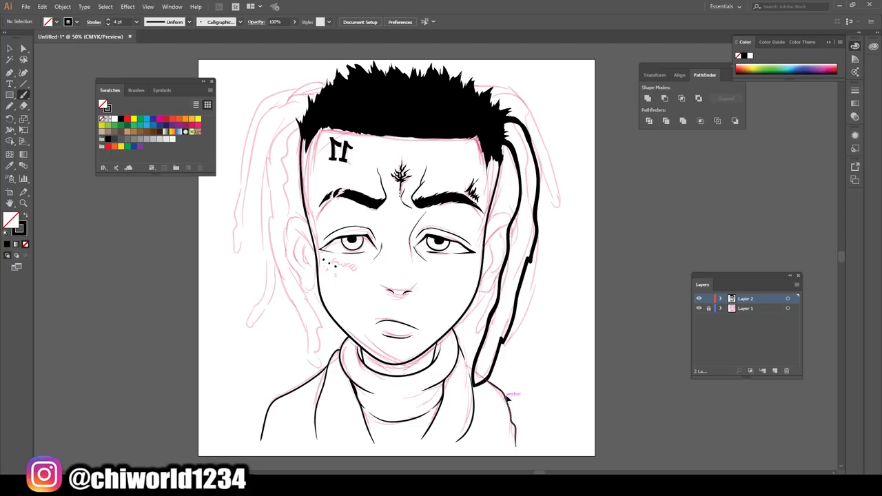
# Hide and reshow the pink sketch layer to check the dreadlock stroke
pyautogui.scroll(-3, 501, 384)
pyautogui.scroll(4, 500, 383)
pyautogui.click(699, 308)
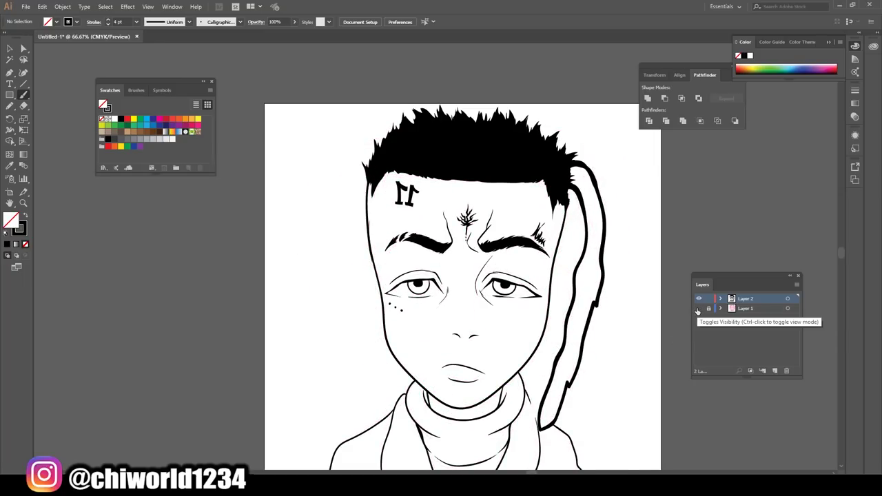
pyautogui.scroll(3, 644, 335)
pyautogui.scroll(-4, 644, 335)
pyautogui.scroll(2, 644, 336)
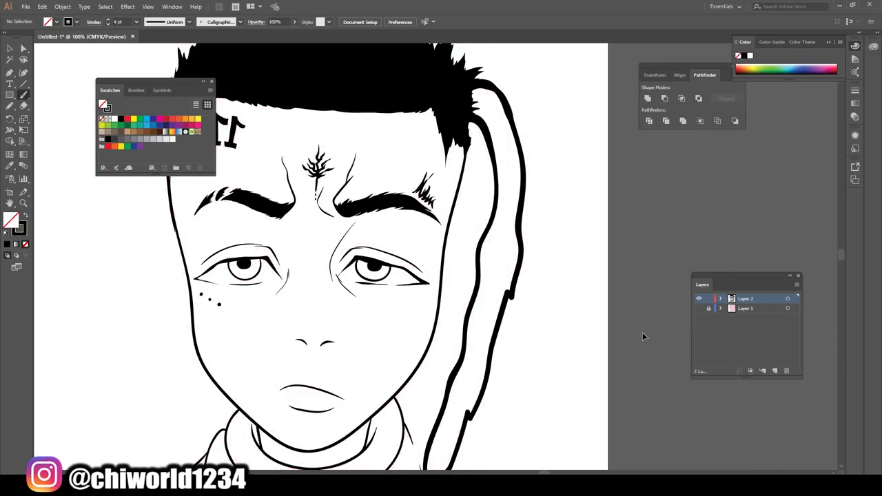
pyautogui.click(699, 308)
pyautogui.scroll(-2, 635, 328)
pyautogui.scroll(-1, 607, 326)
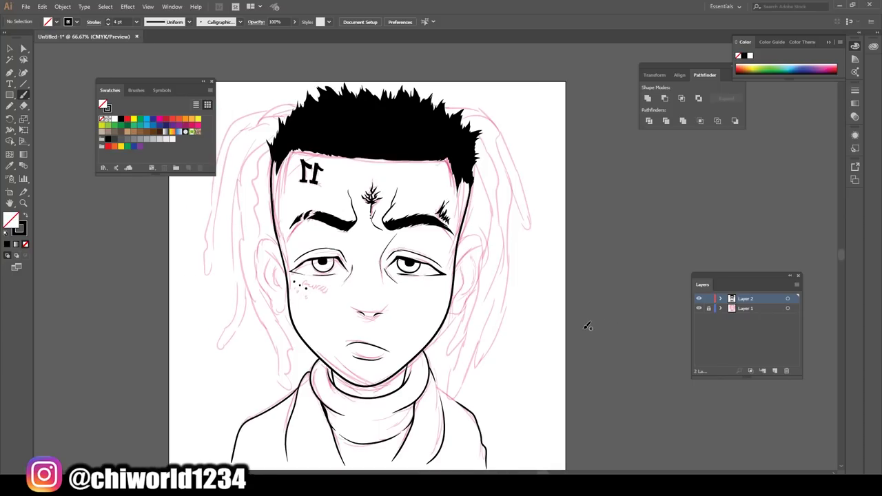
# At 2 pt, trace both dreadlock edges from the neck up to the ear
pyautogui.click(137, 21)
pyautogui.click(148, 61)
pyautogui.moveTo(449, 402)
pyautogui.mouseDown()
pyautogui.moveTo(492, 241)
pyautogui.moveTo(490, 187)
pyautogui.mouseUp()
pyautogui.moveTo(456, 398); pyautogui.dragTo(507, 247)
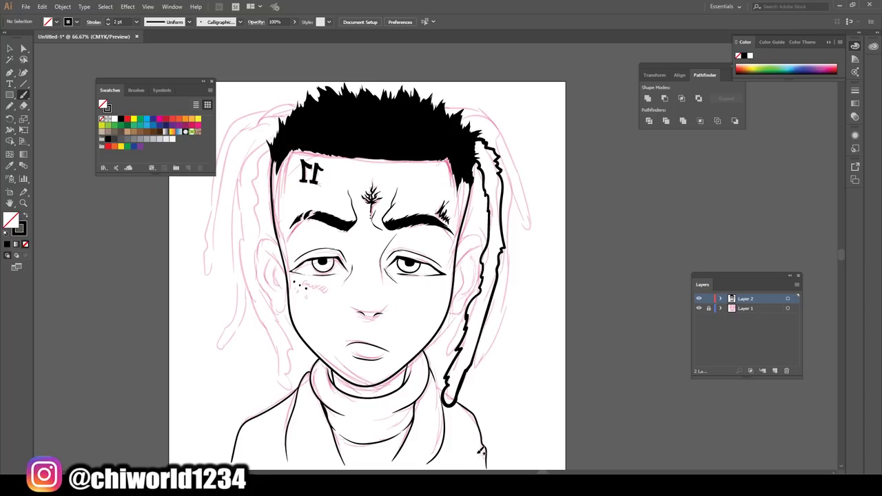
pyautogui.hotkey('ctrl', '-')
pyautogui.click(699, 308)
pyautogui.hotkey('ctrl', '+')
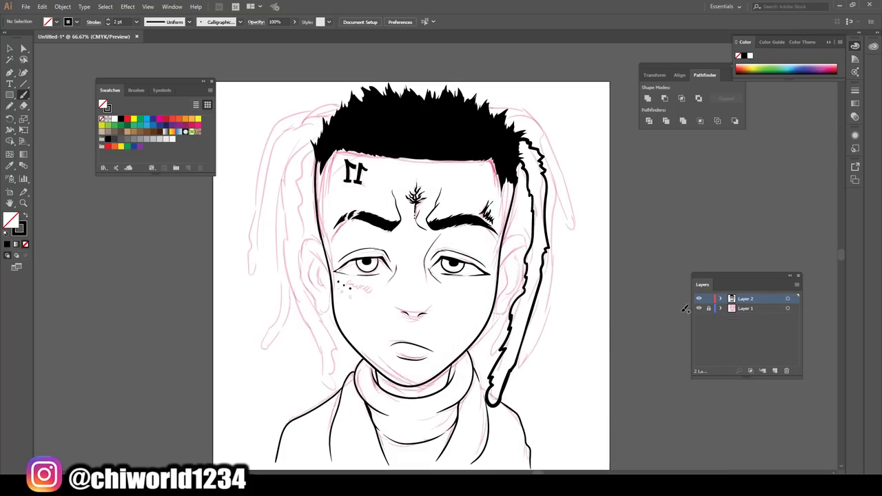
pyautogui.hotkey('ctrl', '+')
pyautogui.hotkey('ctrl', '+')
# Outline the right ear, and the left ear down toward the jaw
pyautogui.scroll(1, 581, 339)
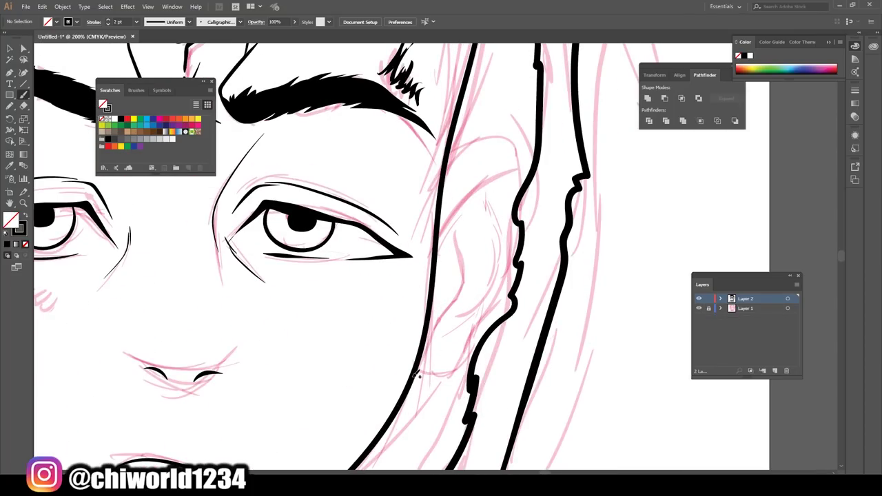
pyautogui.moveTo(415, 374); pyautogui.dragTo(448, 162)
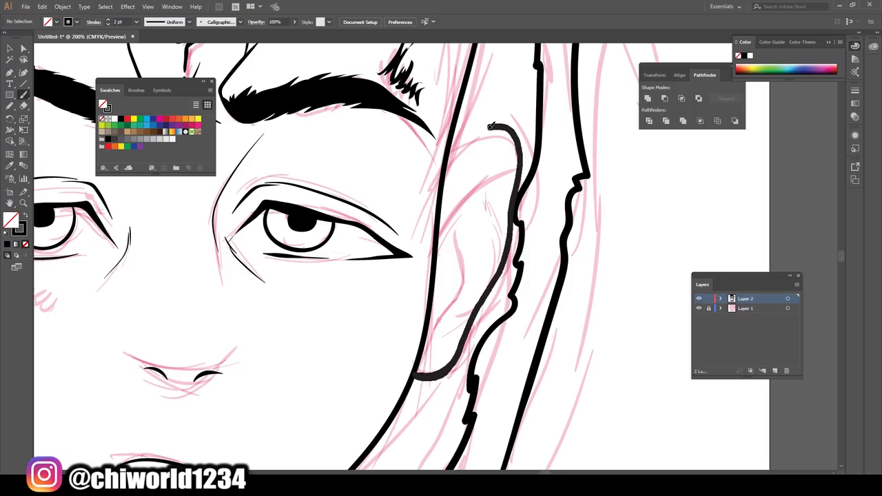
pyautogui.scroll(-2, 443, 411)
pyautogui.scroll(-1, 414, 310)
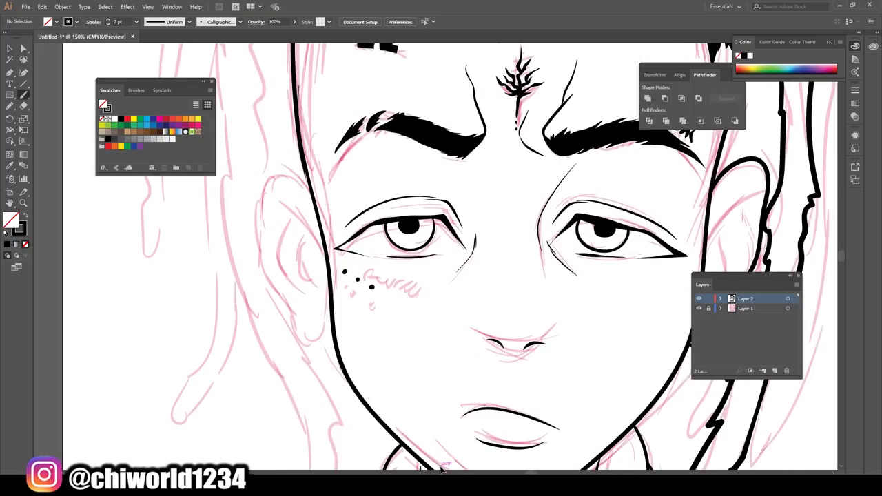
pyautogui.scroll(2, 324, 214)
pyautogui.moveTo(317, 199); pyautogui.dragTo(288, 298)
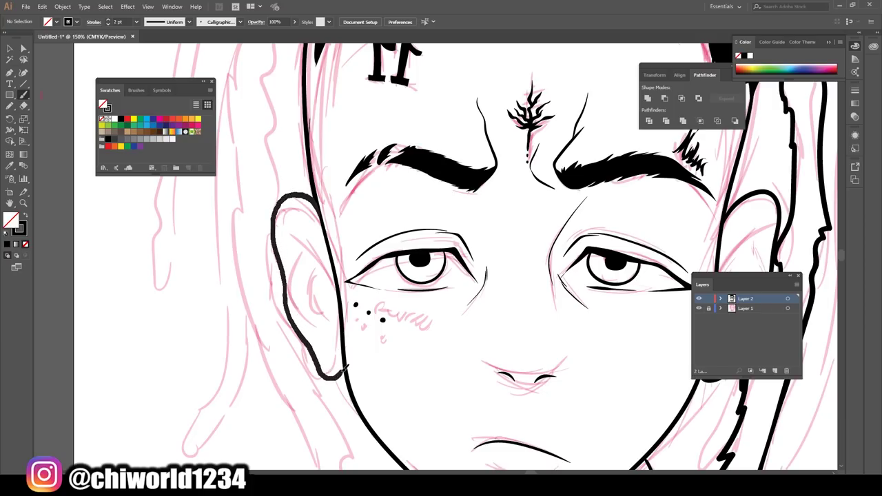
pyautogui.moveTo(288, 298); pyautogui.dragTo(344, 379)
# Ink the inner curve, a fold line and an edge line inside the right ear
pyautogui.hotkey('ctrl', '-')
pyautogui.hotkey('ctrl', '-')
pyautogui.hotkey('ctrl', '-')
pyautogui.hscroll(2, 383, 454)
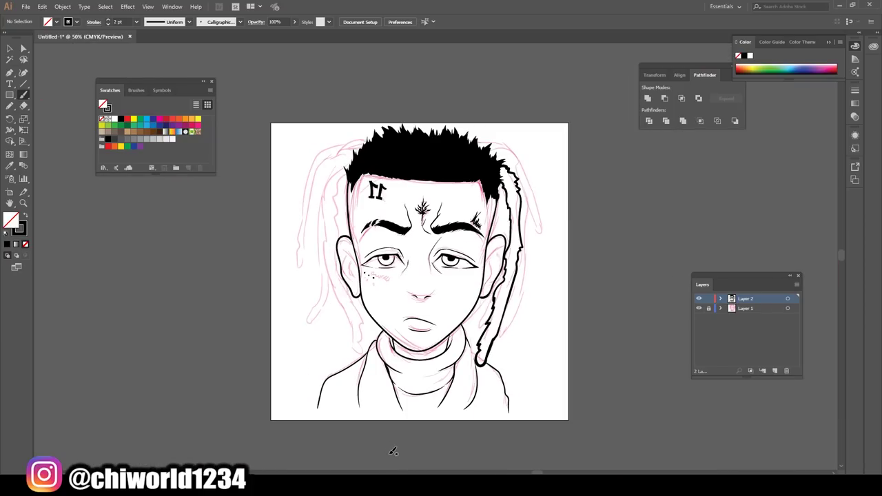
pyautogui.hotkey('ctrl', '+')
pyautogui.hotkey('ctrl', '+')
pyautogui.hotkey('ctrl', '+')
pyautogui.hotkey('ctrl', '+')
pyautogui.hotkey('ctrl', '+')
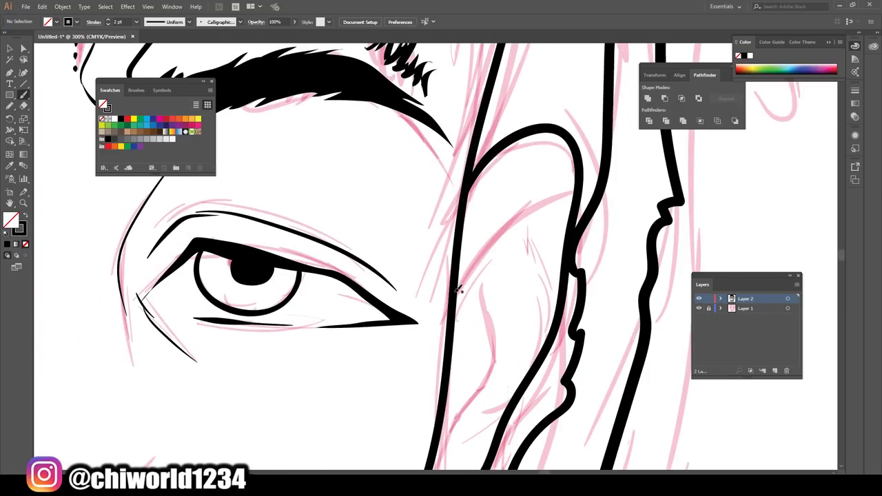
pyautogui.moveTo(458, 289); pyautogui.dragTo(566, 165)
pyautogui.scroll(-2, 480, 206)
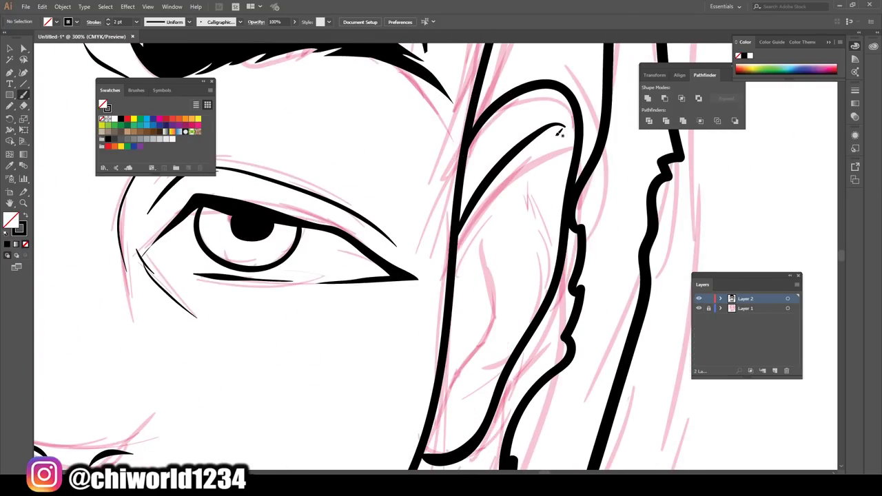
pyautogui.moveTo(544, 131)
pyautogui.mouseDown()
pyautogui.moveTo(531, 345)
pyautogui.moveTo(457, 406)
pyautogui.mouseUp()
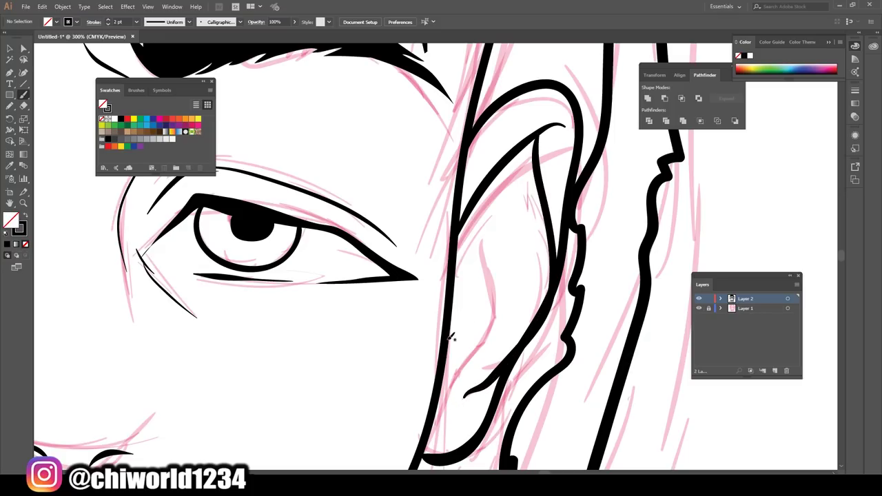
pyautogui.moveTo(451, 337)
pyautogui.mouseDown()
pyautogui.moveTo(472, 289)
pyautogui.moveTo(461, 256)
pyautogui.moveTo(479, 196)
pyautogui.moveTo(518, 293)
pyautogui.moveTo(446, 345)
pyautogui.mouseUp()
pyautogui.moveTo(552, 210); pyautogui.dragTo(558, 126)
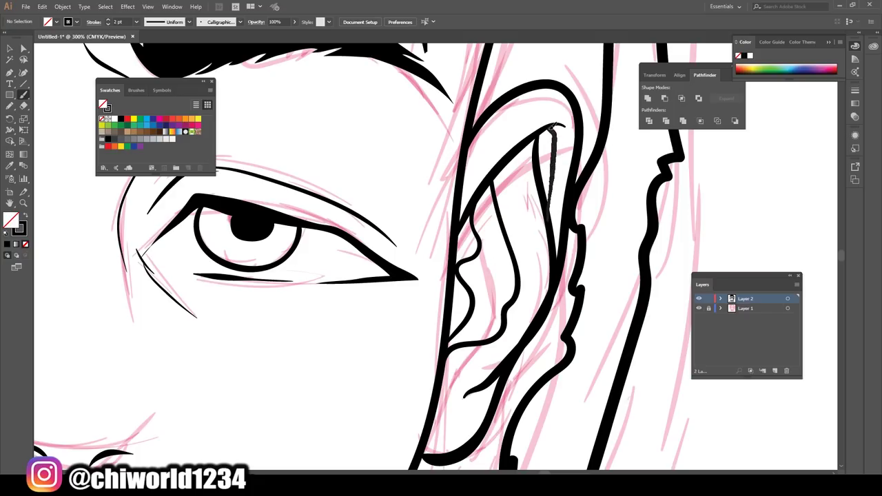
pyautogui.hotkey('ctrl', '1')
# Ink the left ear's inner-ear contours, the short fold and the black earlobe
pyautogui.hotkey('ctrl', '+')
pyautogui.hotkey('ctrl', '+')
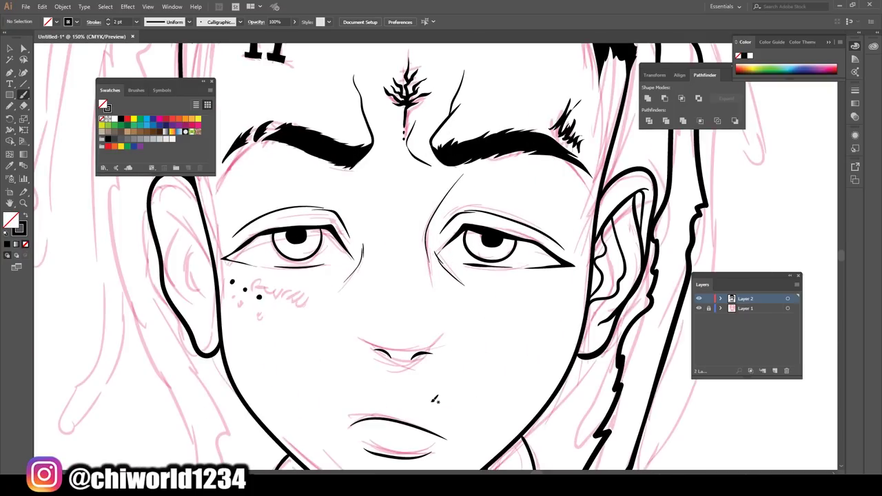
pyautogui.scroll(1, 357, 411)
pyautogui.hotkey('ctrl', '+')
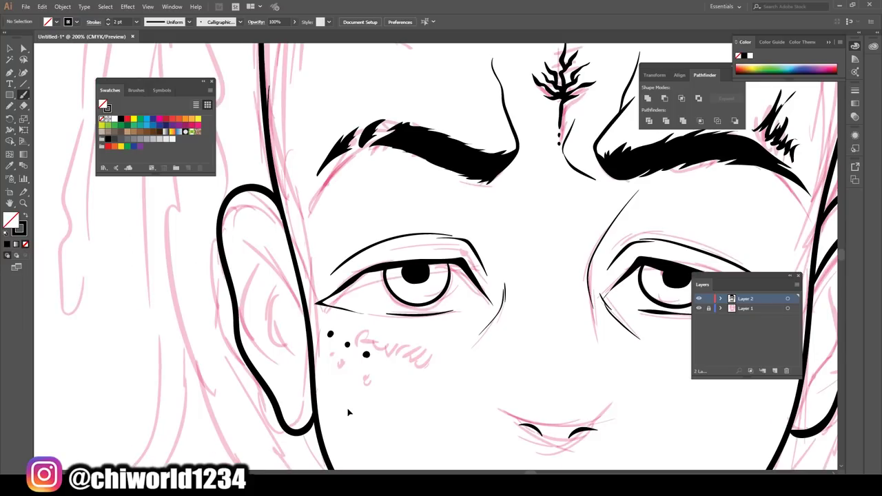
pyautogui.moveTo(305, 282); pyautogui.dragTo(230, 301)
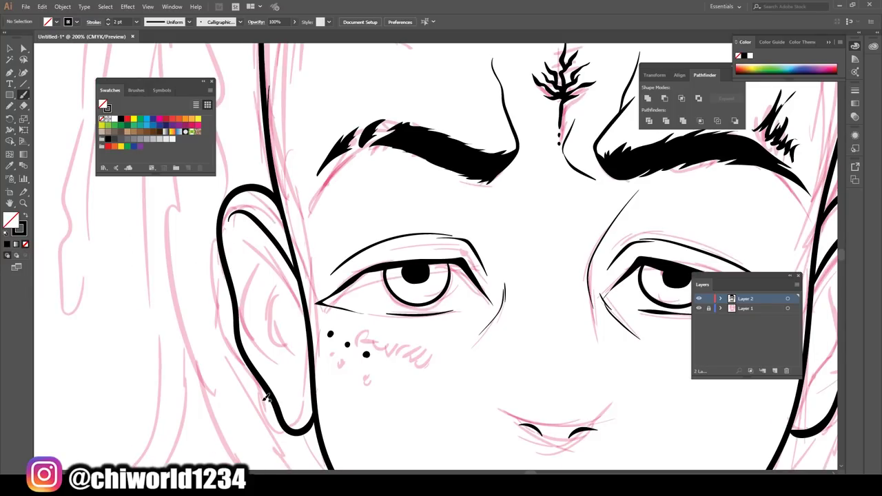
pyautogui.moveTo(292, 384); pyautogui.dragTo(307, 295)
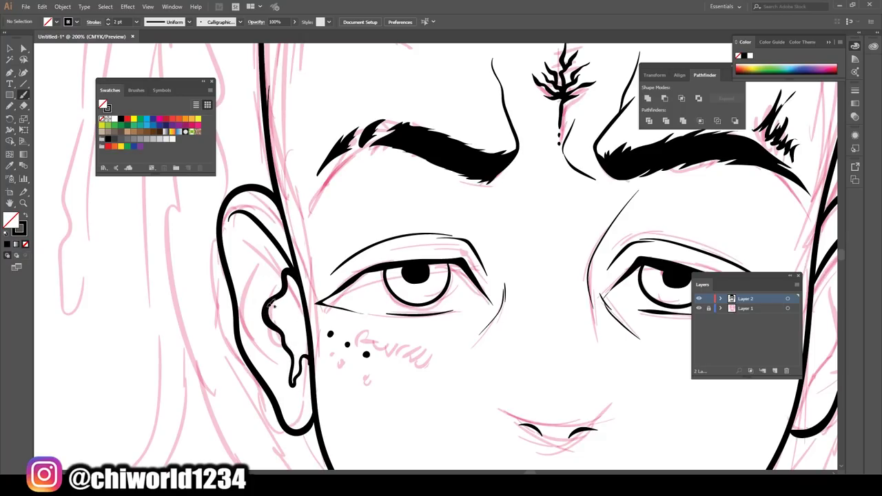
pyautogui.moveTo(271, 357)
pyautogui.mouseDown()
pyautogui.moveTo(240, 276)
pyautogui.moveTo(243, 231)
pyautogui.mouseUp()
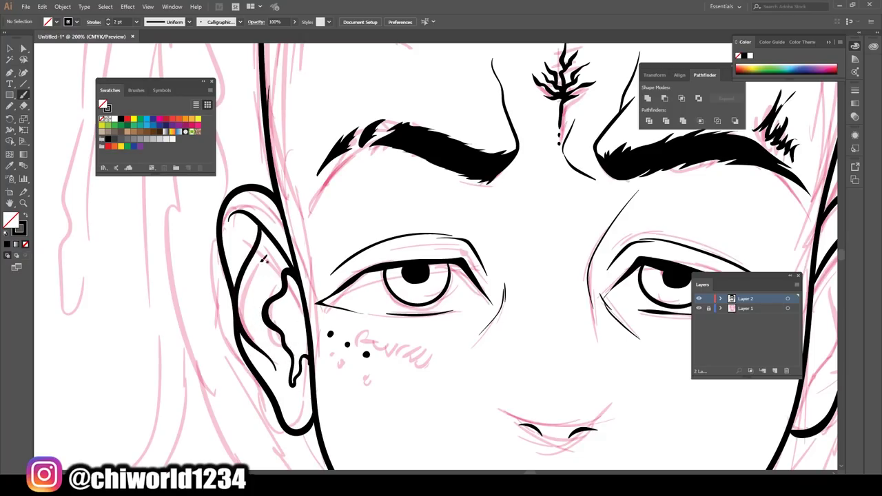
pyautogui.moveTo(265, 278); pyautogui.dragTo(279, 238)
pyautogui.scroll(-3, 347, 347)
pyautogui.scroll(2, 382, 341)
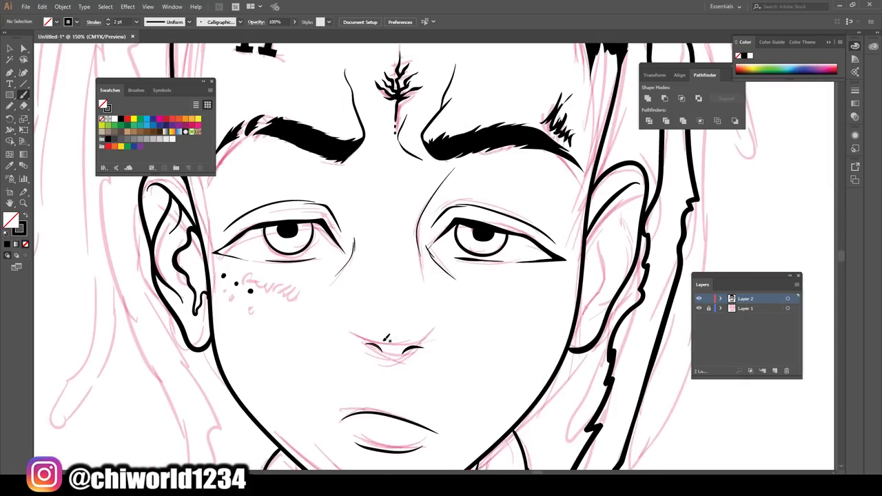
pyautogui.scroll(1, 276, 343)
pyautogui.moveTo(205, 329); pyautogui.dragTo(195, 345)
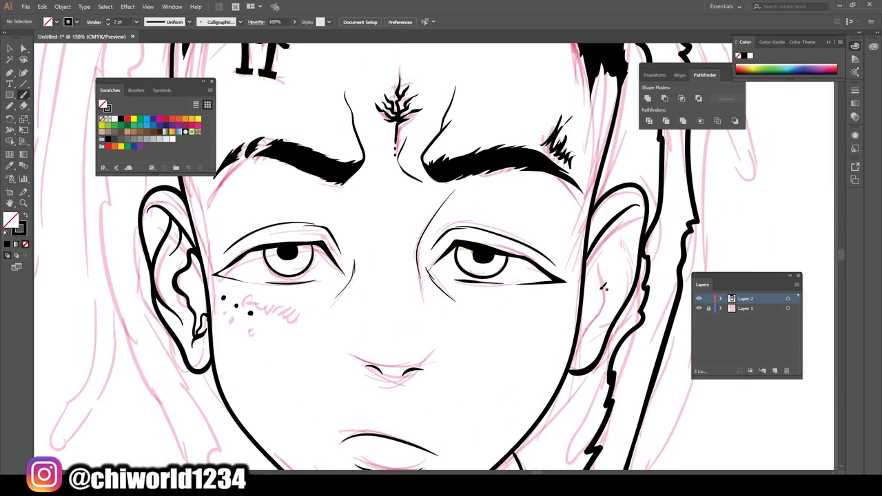
# Draw and thicken the wavy inner-ear line and fold of the right ear
pyautogui.moveTo(630, 212)
pyautogui.mouseDown()
pyautogui.moveTo(627, 256)
pyautogui.moveTo(584, 353)
pyautogui.mouseUp()
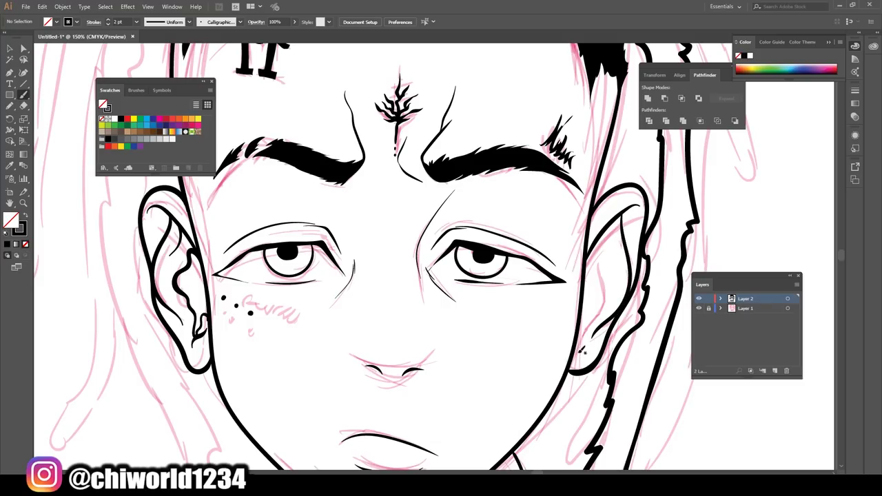
pyautogui.moveTo(601, 305)
pyautogui.mouseDown()
pyautogui.moveTo(596, 256)
pyautogui.moveTo(612, 224)
pyautogui.mouseUp()
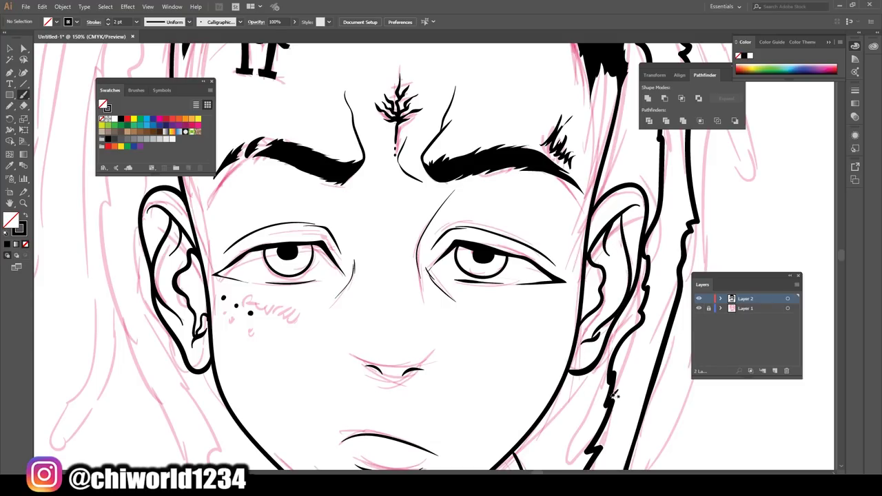
pyautogui.scroll(-5, 600, 389)
pyautogui.scroll(2, 584, 384)
pyautogui.scroll(4, 579, 379)
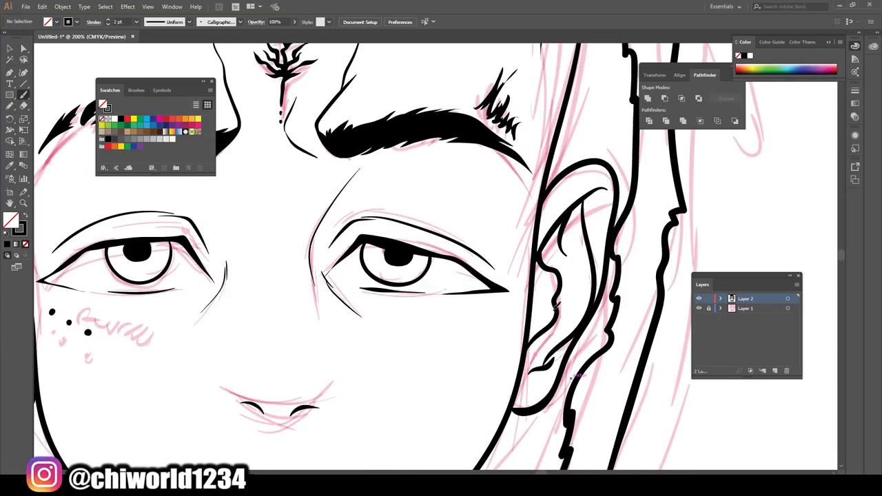
pyautogui.moveTo(555, 307); pyautogui.dragTo(541, 261)
pyautogui.moveTo(553, 326); pyautogui.dragTo(557, 284)
pyautogui.scroll(-5, 629, 334)
pyautogui.scroll(5, 415, 345)
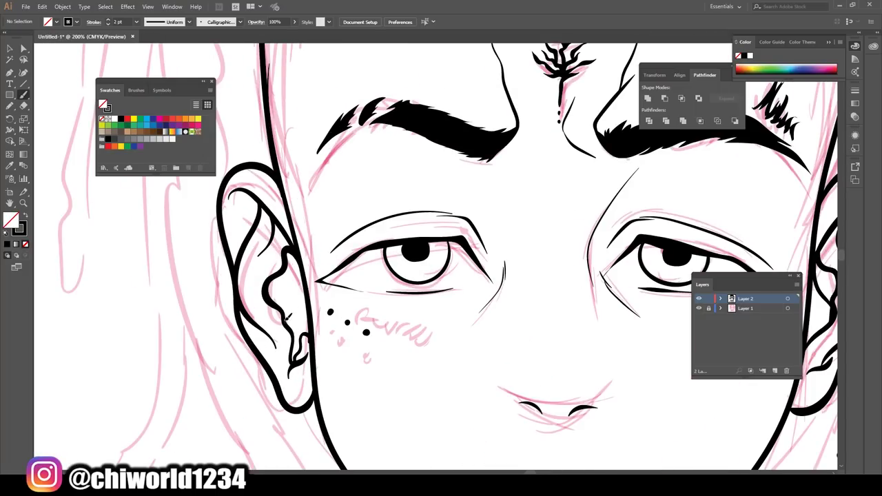
# Thicken the left inner-ear line and toggle Layer 1 off and on to check
pyautogui.moveTo(287, 318); pyautogui.dragTo(295, 240)
pyautogui.scroll(-3, 405, 336)
pyautogui.scroll(-1, 457, 319)
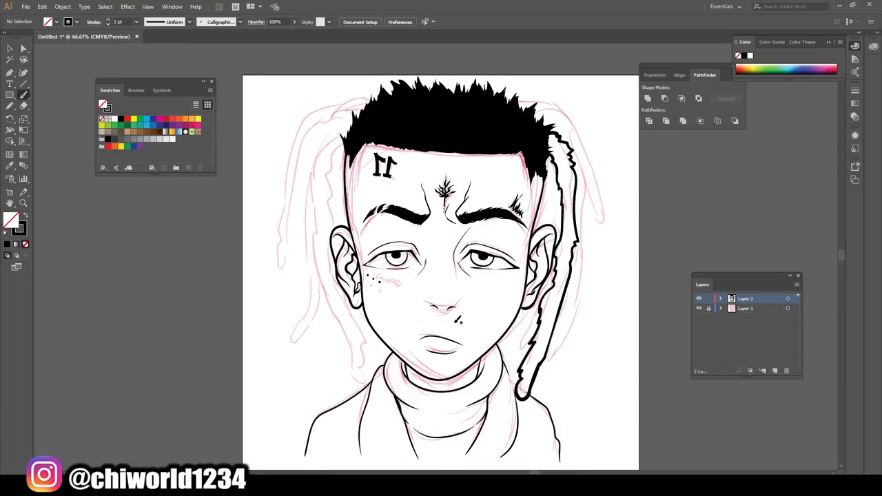
pyautogui.scroll(-1, 459, 321)
pyautogui.scroll(2, 459, 321)
pyautogui.scroll(-1, 458, 320)
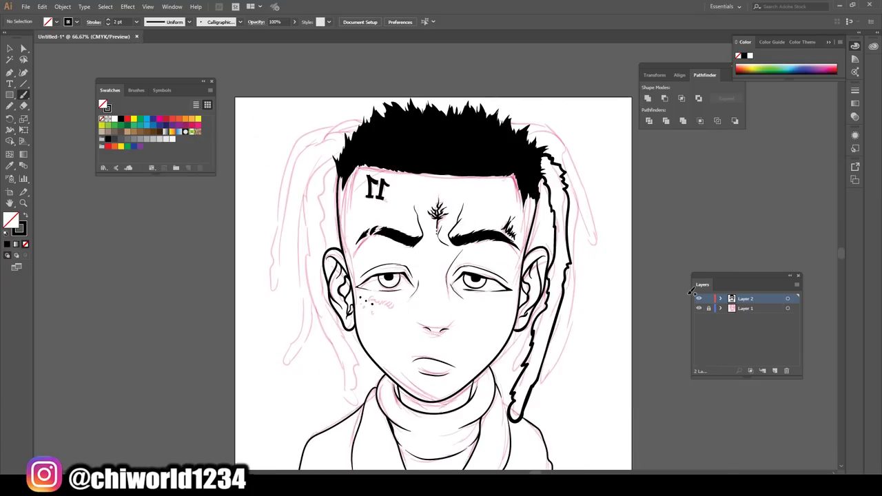
pyautogui.click(698, 309)
pyautogui.hotkey('ctrl', '-')
pyautogui.hotkey('ctrl', '+')
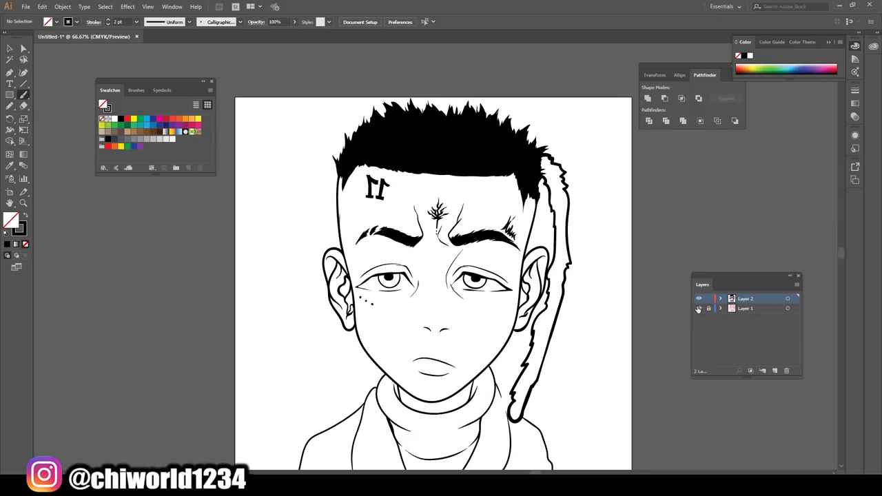
pyautogui.click(698, 309)
pyautogui.hotkey('ctrl', '+')
pyautogui.scroll(1, 455, 255)
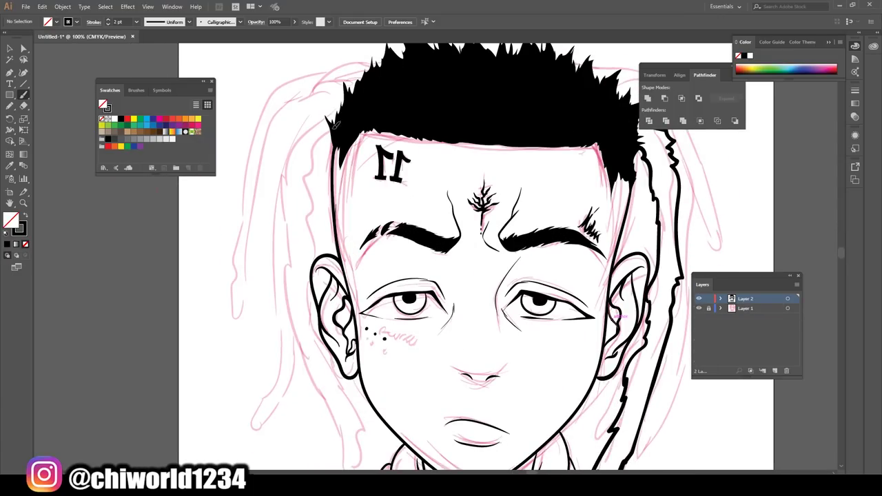
# Outline the left dreadlocks from the ear up to the hair, checking with Layer 1 hidden
pyautogui.moveTo(331, 129)
pyautogui.mouseDown()
pyautogui.moveTo(308, 145)
pyautogui.moveTo(303, 219)
pyautogui.moveTo(324, 345)
pyautogui.moveTo(356, 430)
pyautogui.mouseUp()
pyautogui.scroll(-3, 356, 428)
pyautogui.moveTo(356, 345)
pyautogui.mouseDown()
pyautogui.moveTo(359, 417)
pyautogui.moveTo(320, 400)
pyautogui.moveTo(324, 337)
pyautogui.moveTo(303, 274)
pyautogui.mouseUp()
pyautogui.scroll(3, 300, 330)
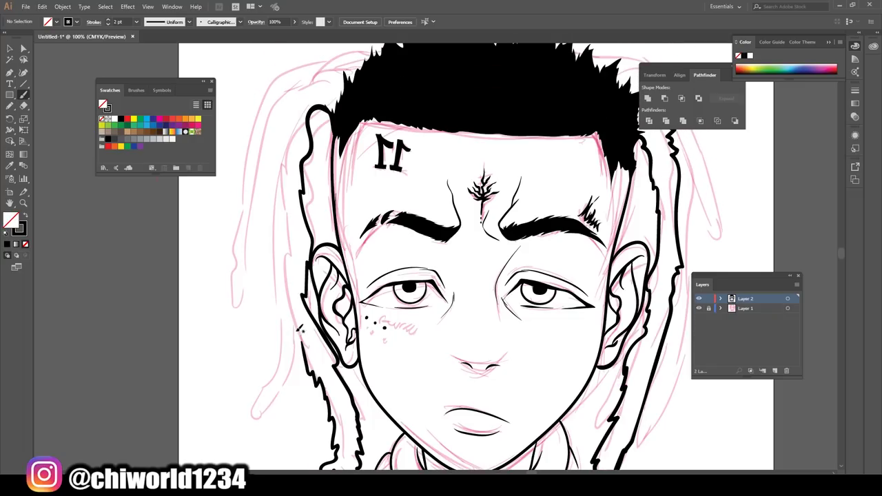
pyautogui.moveTo(300, 338)
pyautogui.mouseDown()
pyautogui.moveTo(286, 304)
pyautogui.moveTo(284, 176)
pyautogui.moveTo(295, 111)
pyautogui.moveTo(349, 102)
pyautogui.mouseUp()
pyautogui.hotkey('ctrl', '-')
pyautogui.hotkey('ctrl', '-')
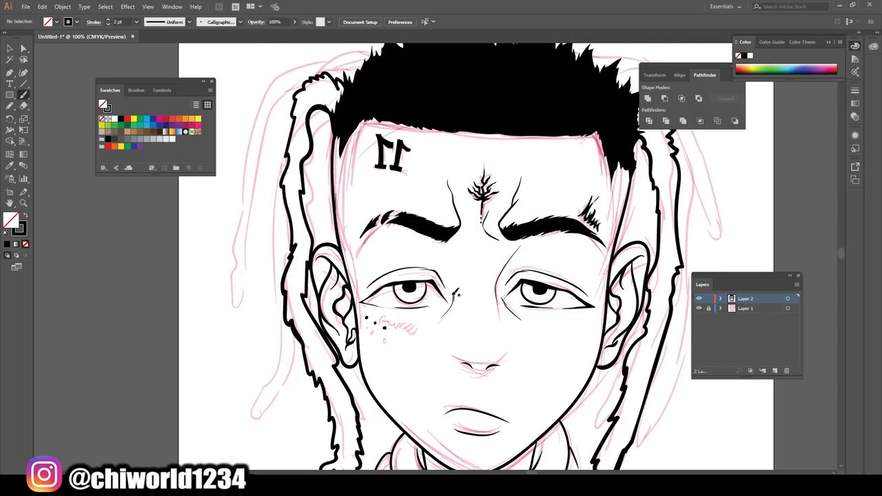
pyautogui.hscroll(1, 553, 299)
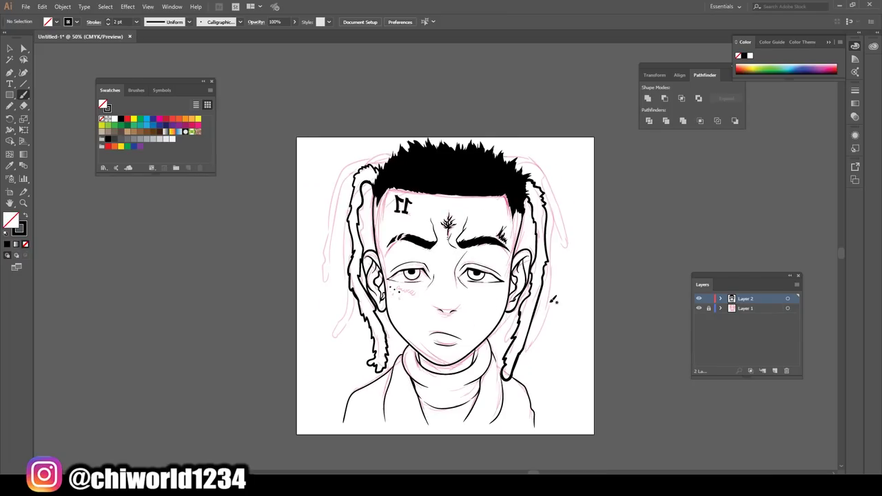
pyautogui.hotkey('ctrl', '+')
pyautogui.hotkey('ctrl', '+')
pyautogui.click(699, 308)
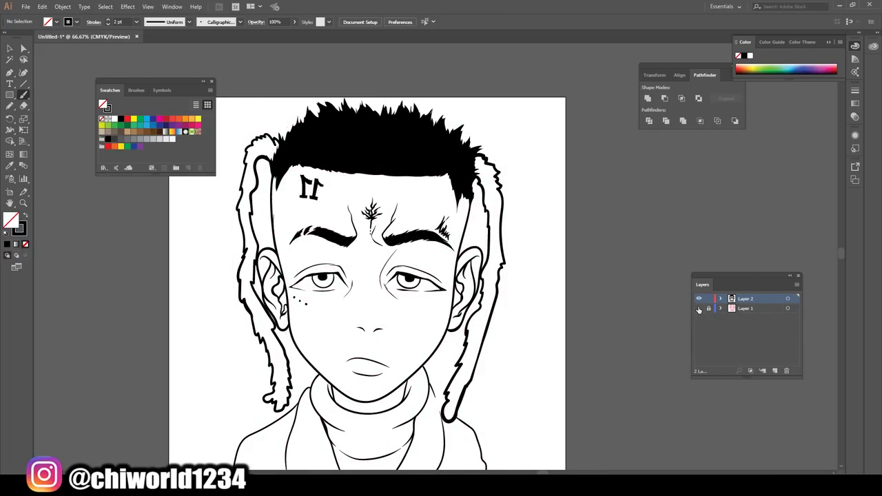
pyautogui.click(699, 308)
pyautogui.hotkey('ctrl', '+')
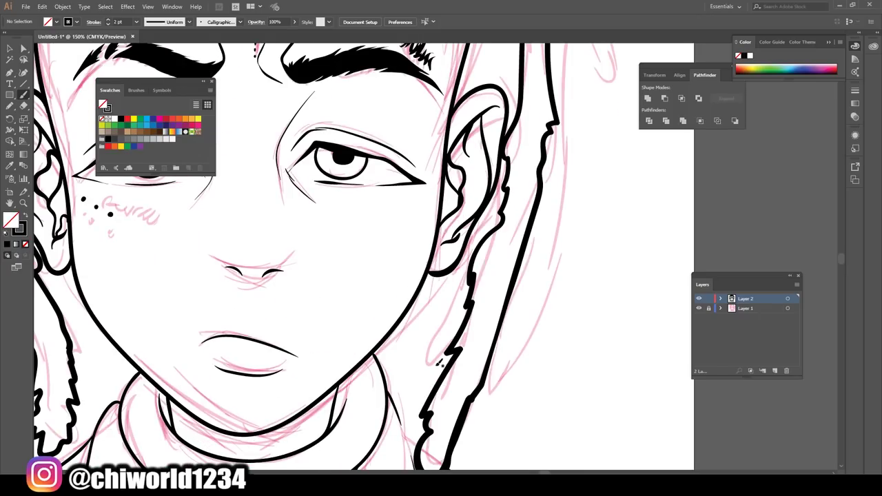
# Outline the right dreadlock from the hairline down past the ear
pyautogui.moveTo(458, 351)
pyautogui.mouseDown()
pyautogui.moveTo(407, 390)
pyautogui.moveTo(462, 253)
pyautogui.mouseUp()
pyautogui.scroll(2, 510, 227)
pyautogui.scroll(2, 510, 228)
pyautogui.scroll(1, 510, 228)
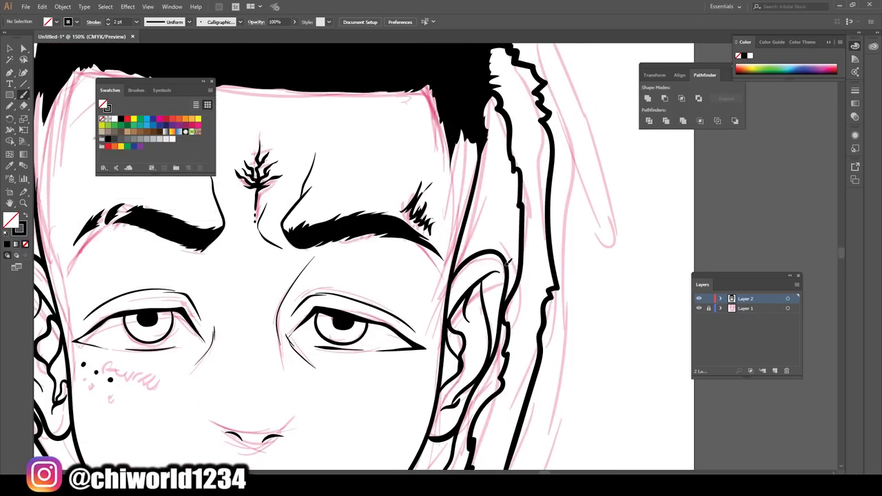
pyautogui.moveTo(510, 265)
pyautogui.mouseDown()
pyautogui.moveTo(514, 197)
pyautogui.moveTo(494, 96)
pyautogui.mouseUp()
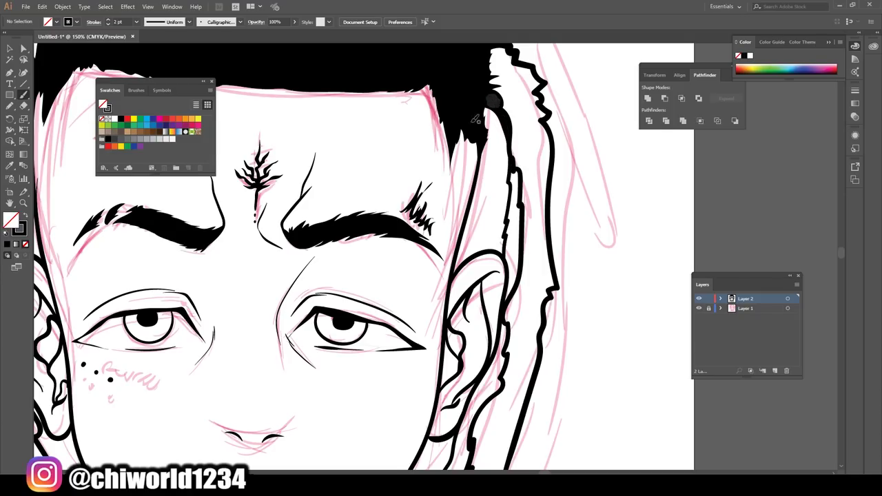
pyautogui.scroll(-3, 568, 325)
pyautogui.scroll(2, 567, 323)
pyautogui.scroll(1, 567, 322)
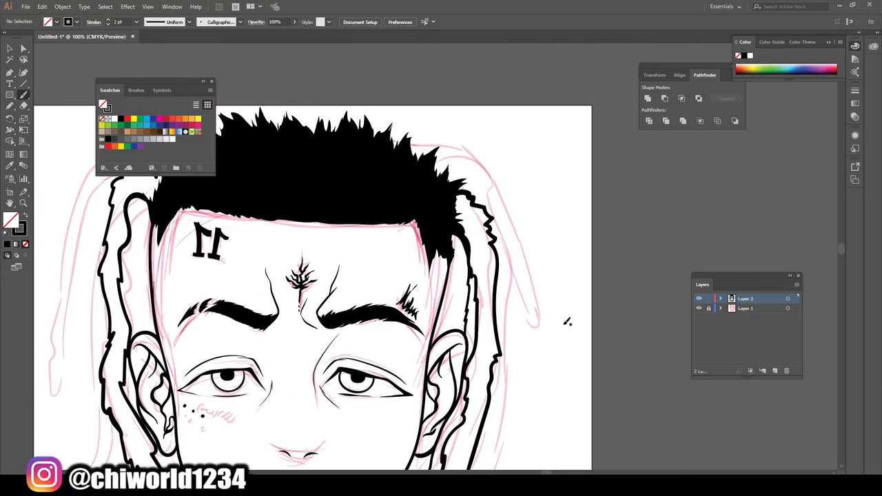
pyautogui.moveTo(455, 181)
pyautogui.mouseDown()
pyautogui.moveTo(546, 311)
pyautogui.moveTo(445, 157)
pyautogui.mouseUp()
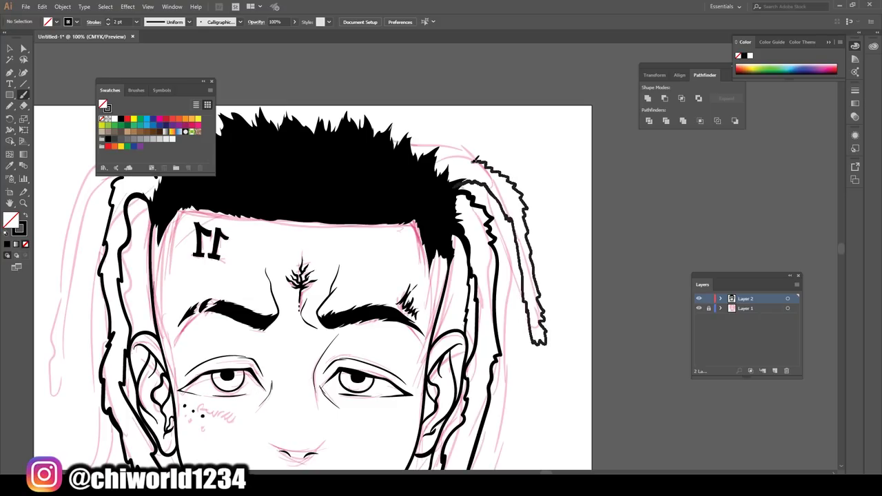
pyautogui.scroll(-1, 458, 378)
# Outline the left hair tuft's top and outer edge, plus two longer dreadlock strands
pyautogui.scroll(-1, 458, 377)
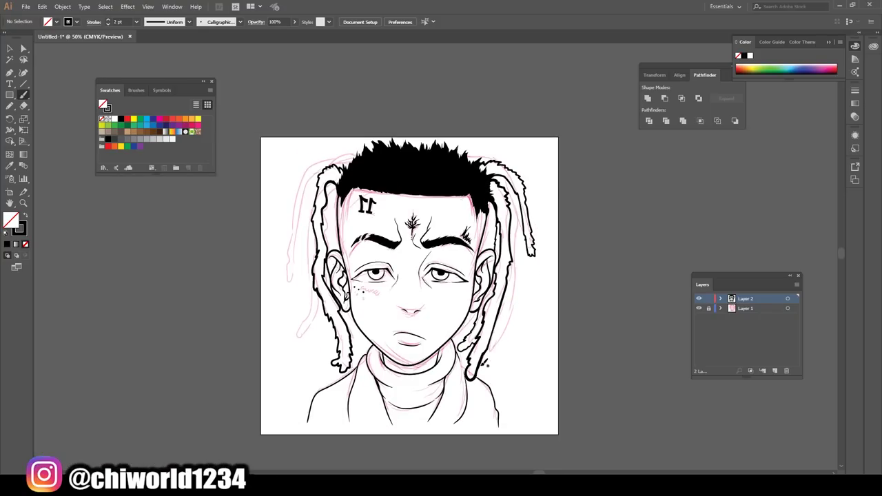
pyautogui.scroll(1, 484, 363)
pyautogui.scroll(1, 485, 363)
pyautogui.scroll(1, 485, 363)
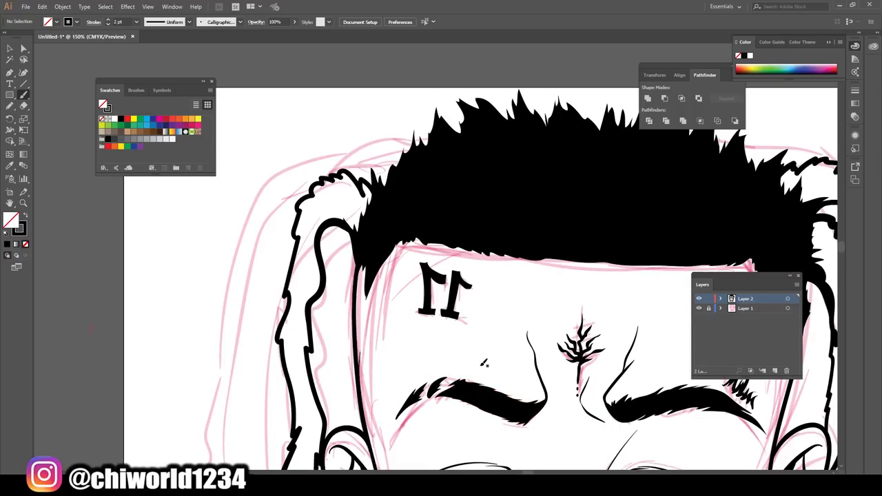
pyautogui.moveTo(393, 182); pyautogui.dragTo(333, 162)
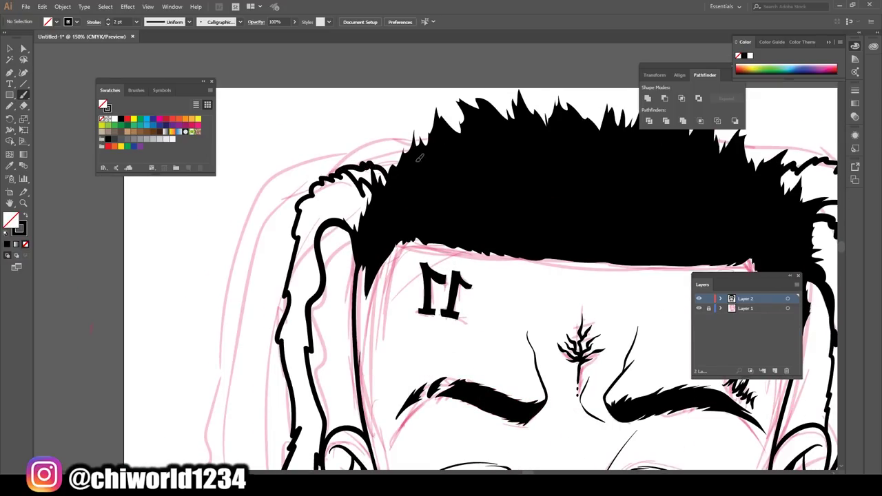
pyautogui.moveTo(418, 158)
pyautogui.mouseDown()
pyautogui.moveTo(376, 137)
pyautogui.moveTo(288, 172)
pyautogui.moveTo(256, 227)
pyautogui.moveTo(234, 369)
pyautogui.mouseUp()
pyautogui.moveTo(300, 229)
pyautogui.mouseDown()
pyautogui.moveTo(275, 279)
pyautogui.moveTo(256, 380)
pyautogui.mouseUp()
pyautogui.scroll(-3, 265, 375)
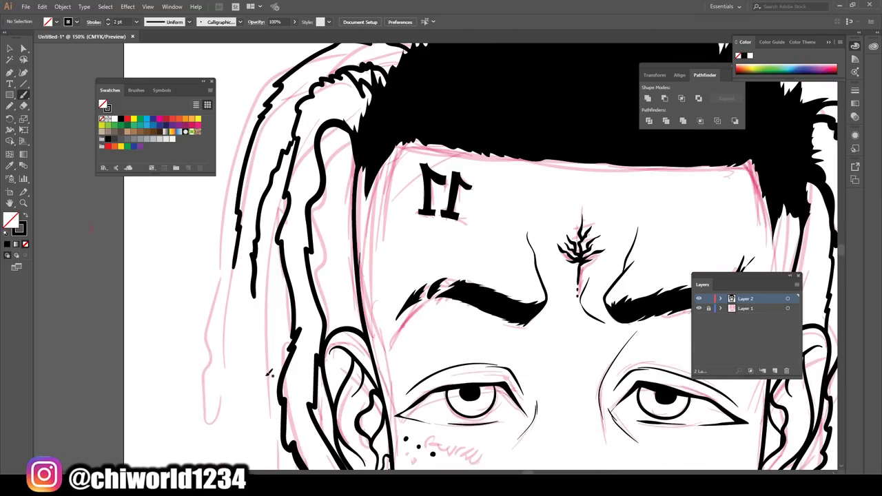
pyautogui.moveTo(256, 285); pyautogui.dragTo(254, 371)
pyautogui.moveTo(239, 250); pyautogui.dragTo(234, 410)
# With the sketch hidden, ink the top-right dreadlock outline and its hair texture
pyautogui.hotkey('ctrl', '-')
pyautogui.hotkey('ctrl', '-')
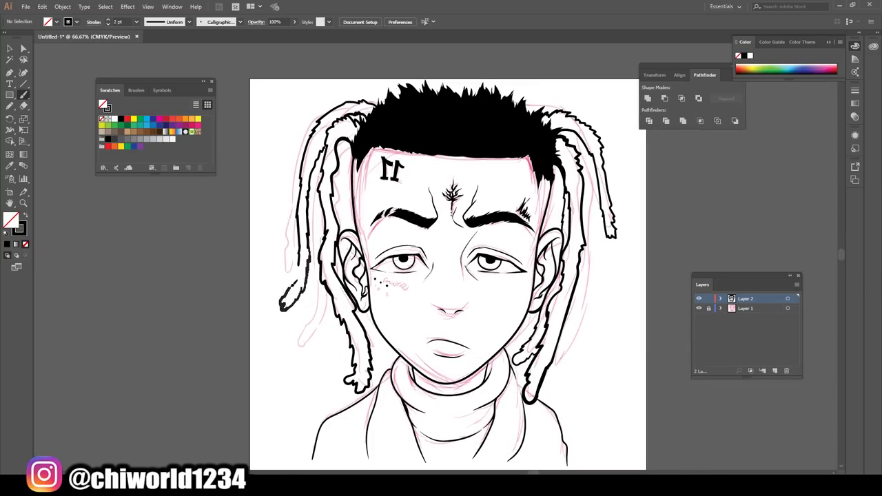
pyautogui.hotkey('ctrl', '-')
pyautogui.scroll(1, 579, 413)
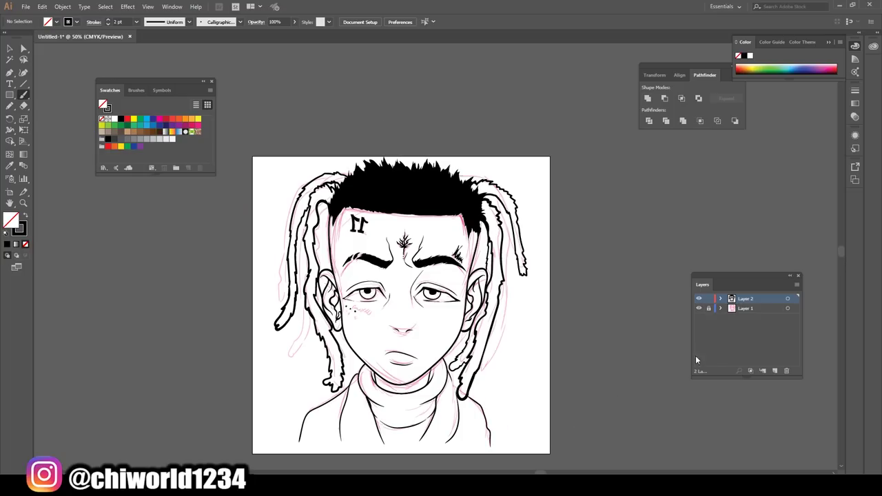
pyautogui.click(698, 308)
pyautogui.hotkey('ctrl', '+')
pyautogui.hotkey('ctrl', '+')
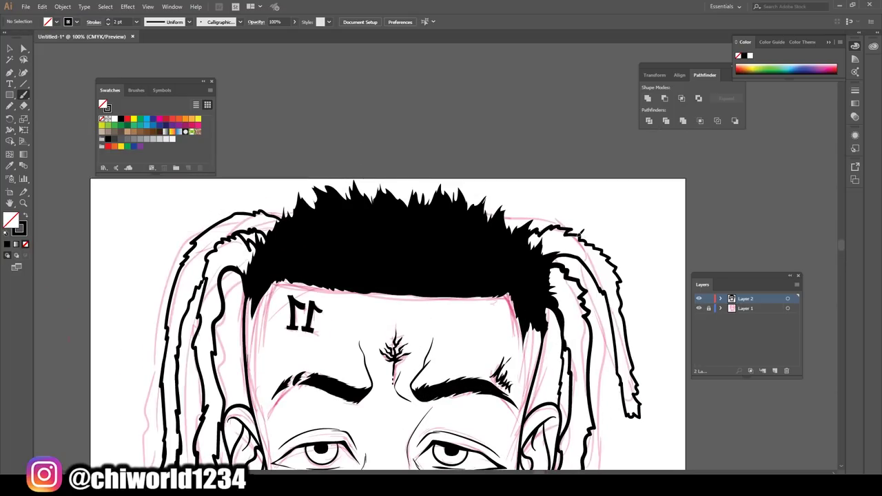
pyautogui.moveTo(579, 232)
pyautogui.mouseDown()
pyautogui.moveTo(542, 204)
pyautogui.moveTo(485, 206)
pyautogui.mouseUp()
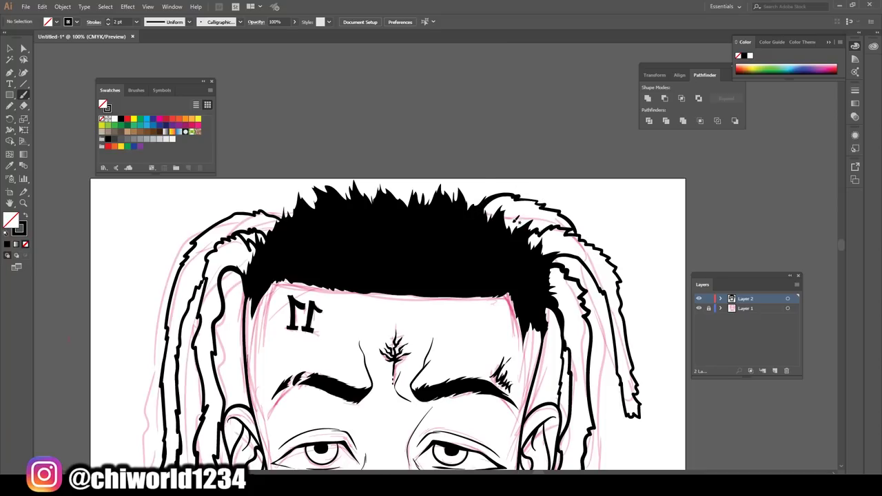
pyautogui.moveTo(555, 228)
pyautogui.mouseDown()
pyautogui.moveTo(518, 207)
pyautogui.moveTo(493, 209)
pyautogui.moveTo(501, 211)
pyautogui.moveTo(482, 176)
pyautogui.moveTo(447, 204)
pyautogui.moveTo(461, 207)
pyautogui.mouseUp()
# Brush curling, thick looping dreadlock strands arching over the top of the head
pyautogui.moveTo(480, 175)
pyautogui.mouseDown()
pyautogui.moveTo(437, 167)
pyautogui.moveTo(422, 185)
pyautogui.moveTo(399, 178)
pyautogui.moveTo(379, 207)
pyautogui.mouseUp()
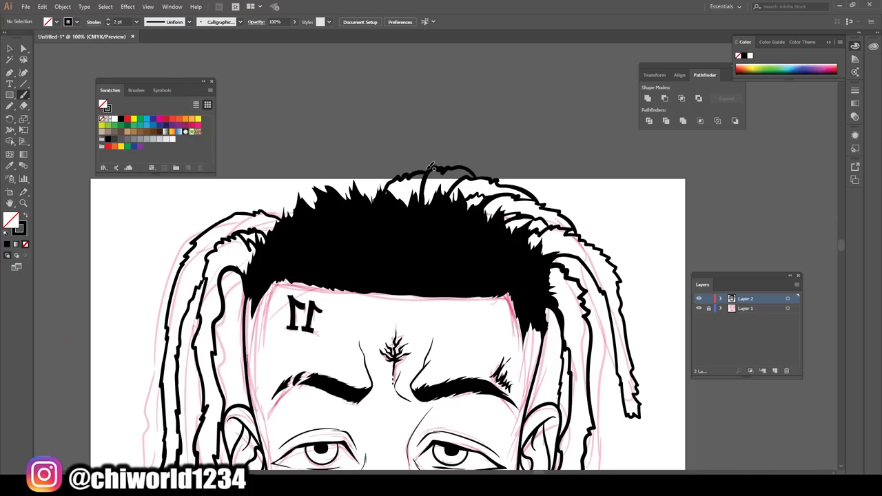
pyautogui.moveTo(430, 166)
pyautogui.mouseDown()
pyautogui.moveTo(383, 182)
pyautogui.moveTo(378, 193)
pyautogui.mouseUp()
pyautogui.moveTo(433, 166)
pyautogui.mouseDown()
pyautogui.moveTo(399, 161)
pyautogui.moveTo(387, 195)
pyautogui.mouseUp()
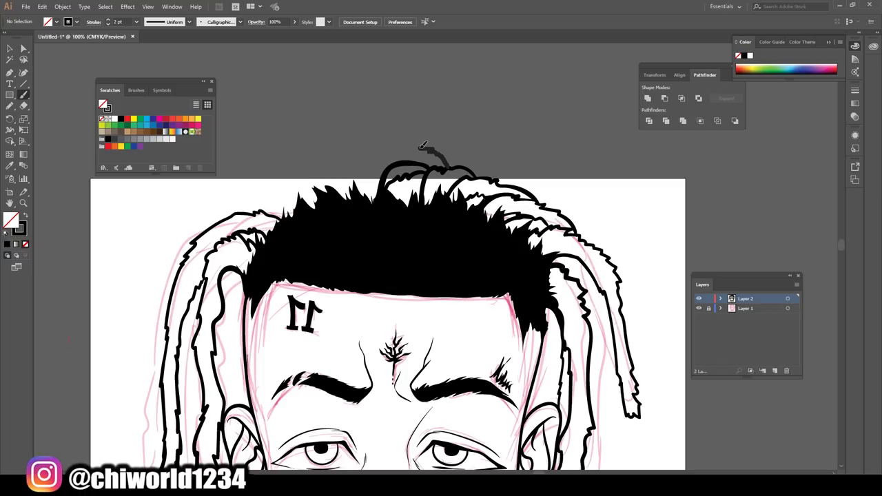
pyautogui.moveTo(392, 148)
pyautogui.mouseDown()
pyautogui.moveTo(361, 197)
pyautogui.moveTo(255, 202)
pyautogui.moveTo(331, 173)
pyautogui.mouseUp()
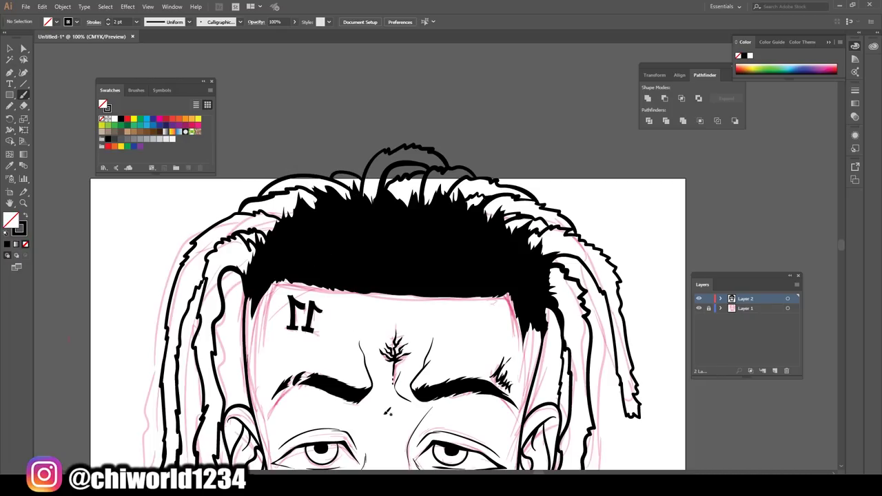
pyautogui.hotkey('ctrl', '-')
pyautogui.hotkey('ctrl', '-')
pyautogui.hotkey('ctrl', '-')
# Check the line art with the sketch hidden, then ink the right dreadlock's edge
pyautogui.hotkey('ctrl', '+')
pyautogui.hotkey('ctrl', '+')
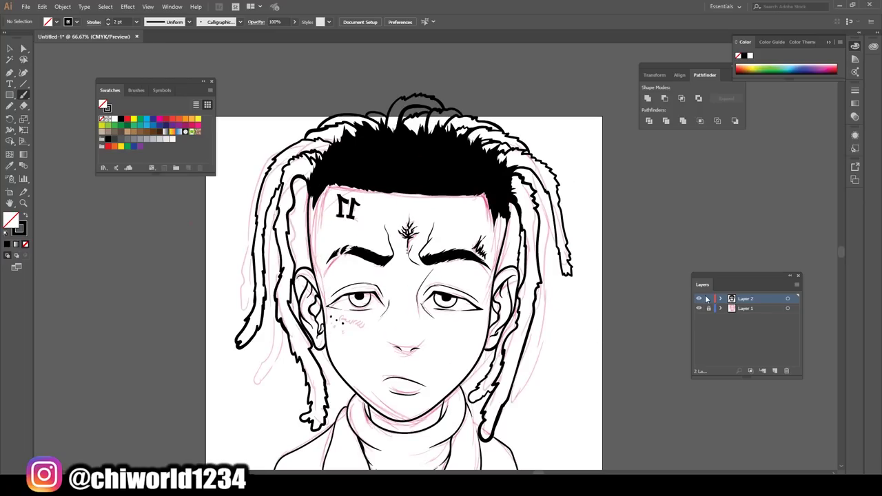
pyautogui.click(699, 308)
pyautogui.hotkey('ctrl', '+')
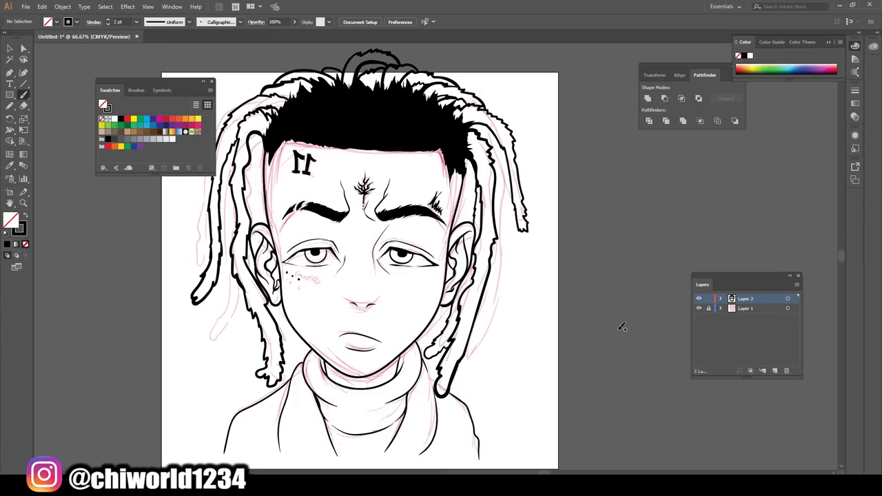
pyautogui.scroll(2, 618, 326)
pyautogui.moveTo(458, 357)
pyautogui.mouseDown()
pyautogui.moveTo(472, 411)
pyautogui.moveTo(503, 100)
pyautogui.moveTo(498, 69)
pyautogui.moveTo(476, 75)
pyautogui.mouseUp()
# Outline the left dreadlock from its tip upward
pyautogui.scroll(1, 498, 69)
pyautogui.scroll(-3, 475, 313)
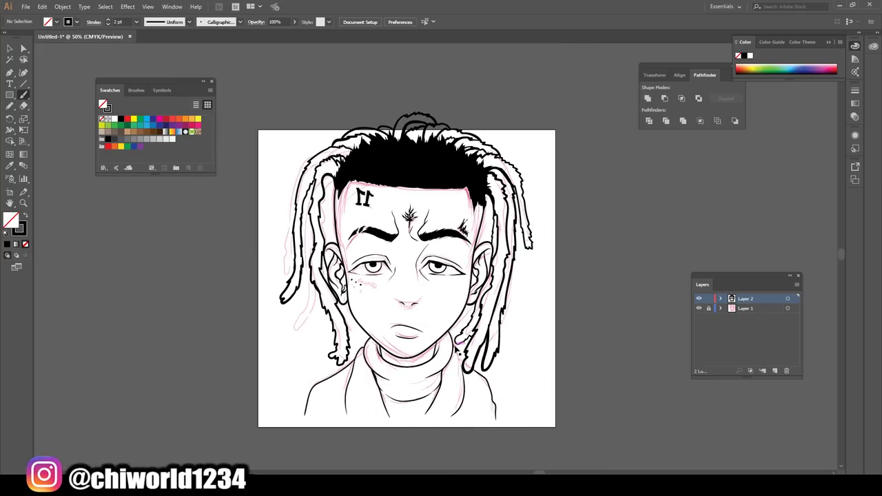
pyautogui.scroll(1, 458, 343)
pyautogui.scroll(2, 459, 342)
pyautogui.scroll(2, 458, 342)
pyautogui.scroll(-2, 458, 343)
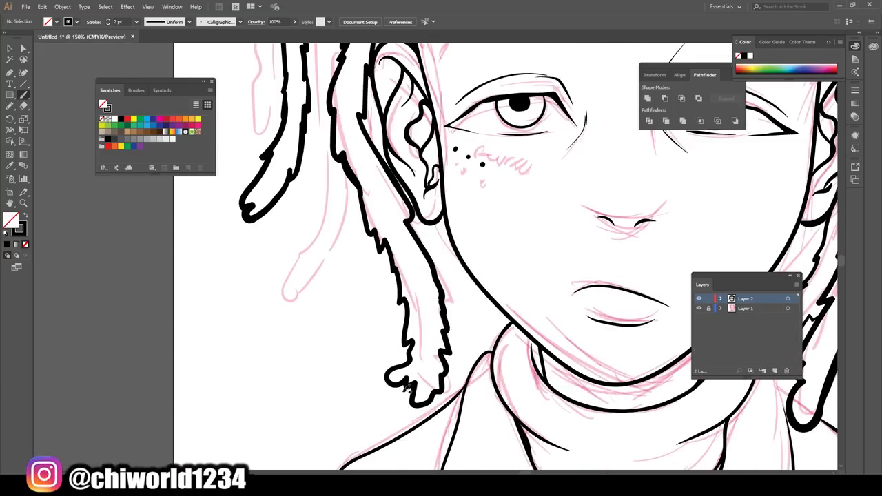
pyautogui.moveTo(399, 384); pyautogui.dragTo(349, 165)
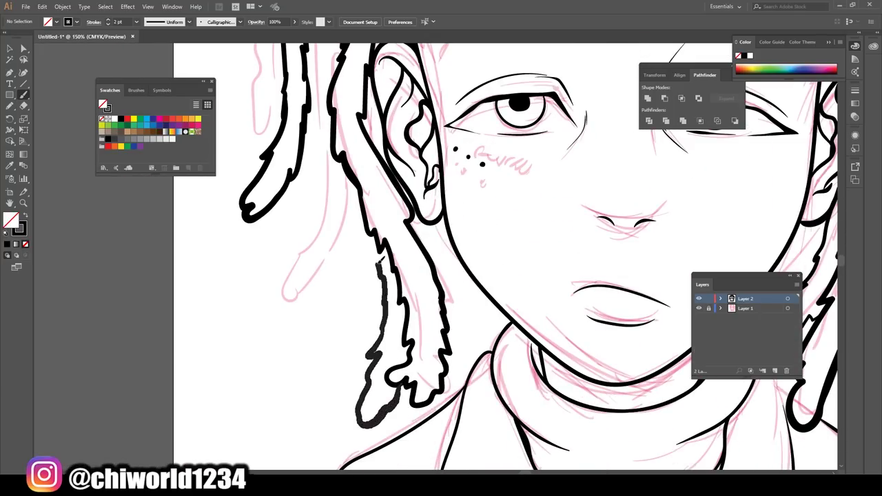
pyautogui.moveTo(387, 328); pyautogui.dragTo(324, 156)
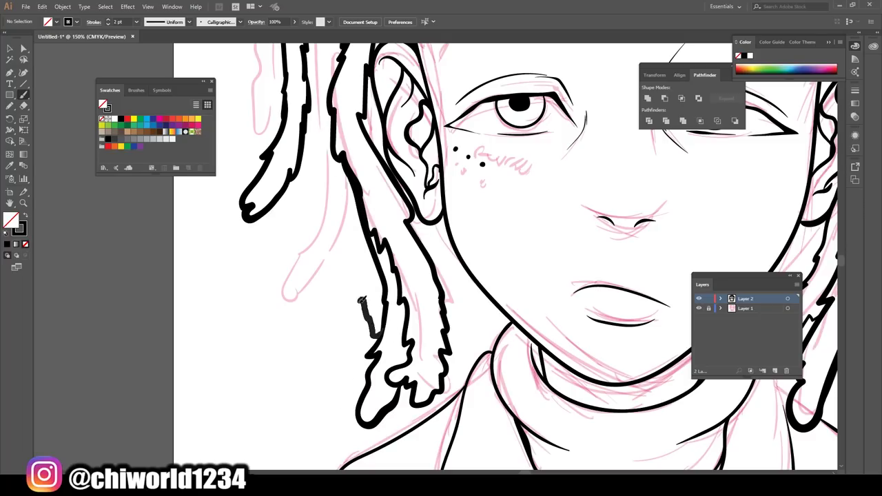
# Add more heavy strokes along the left dreadlocks up to the forehead and hairline
pyautogui.scroll(5, 327, 330)
pyautogui.moveTo(326, 329); pyautogui.dragTo(329, 92)
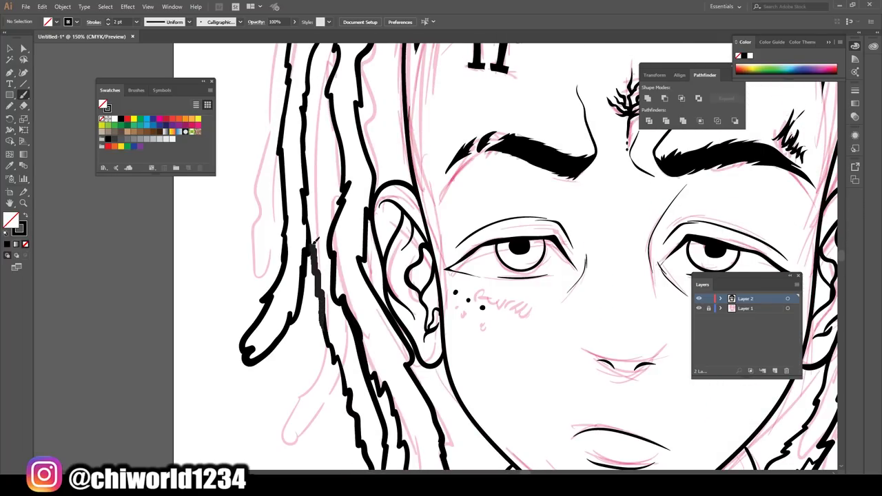
pyautogui.moveTo(343, 212); pyautogui.dragTo(340, 158)
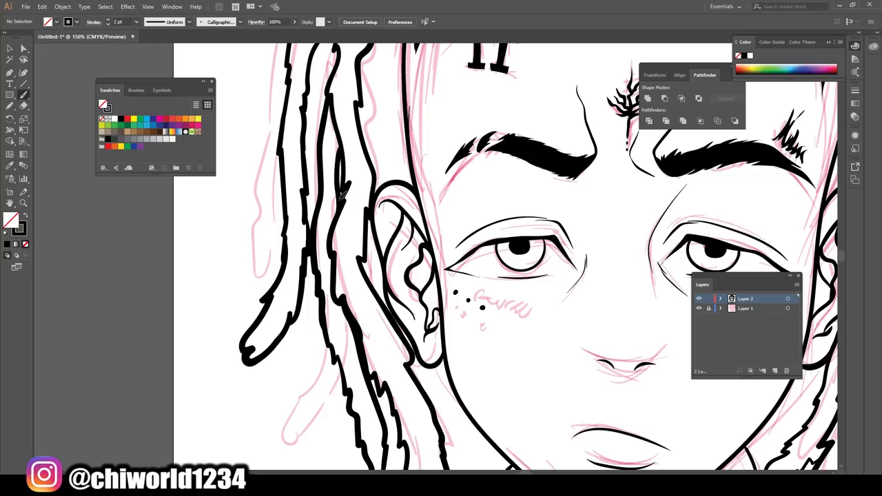
pyautogui.scroll(1, 339, 160)
pyautogui.scroll(4, 359, 221)
pyautogui.moveTo(362, 252); pyautogui.dragTo(419, 121)
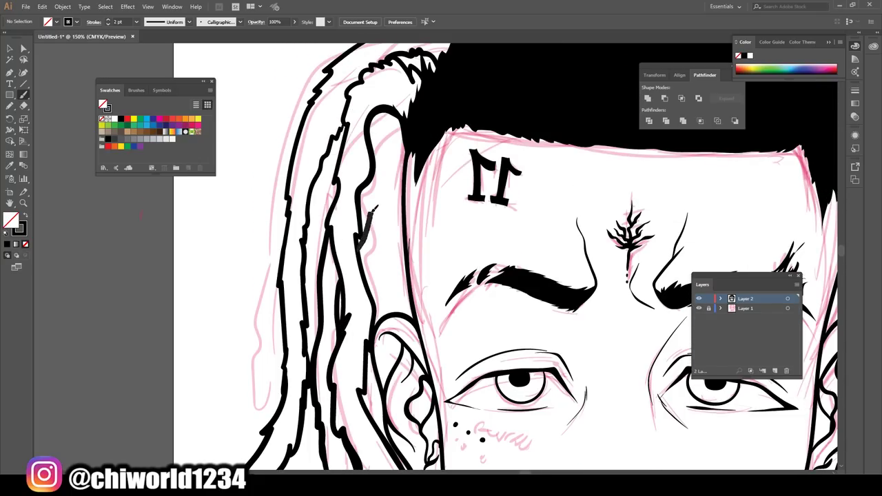
pyautogui.hotkey('ctrl', '-')
pyautogui.hotkey('ctrl', '-')
pyautogui.hotkey('ctrl', '-')
pyautogui.hotkey('ctrl', '-')
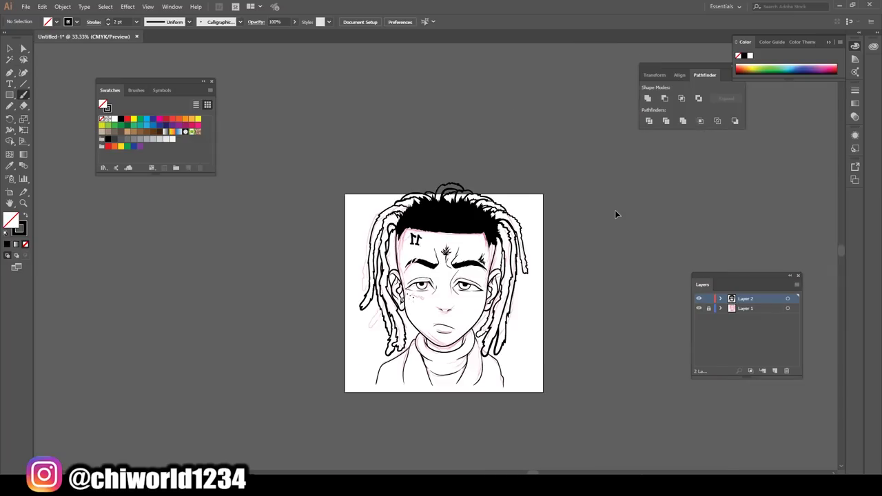
pyautogui.hotkey('ctrl', '+')
pyautogui.hotkey('ctrl', '+')
pyautogui.hscroll(2, 616, 213)
# Hide Layer 1's pink sketch, brush extra hair strokes near the temple, and zoom out to 50%
pyautogui.hotkey('ctrl', '+')
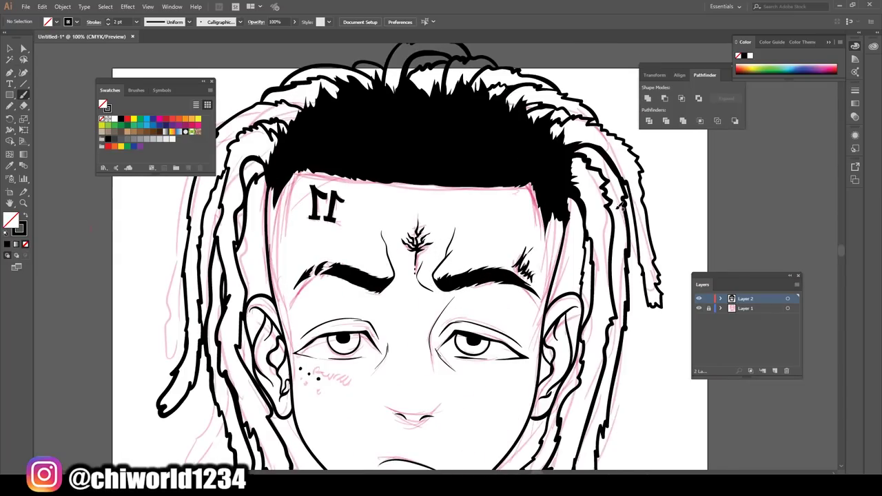
pyautogui.click(699, 308)
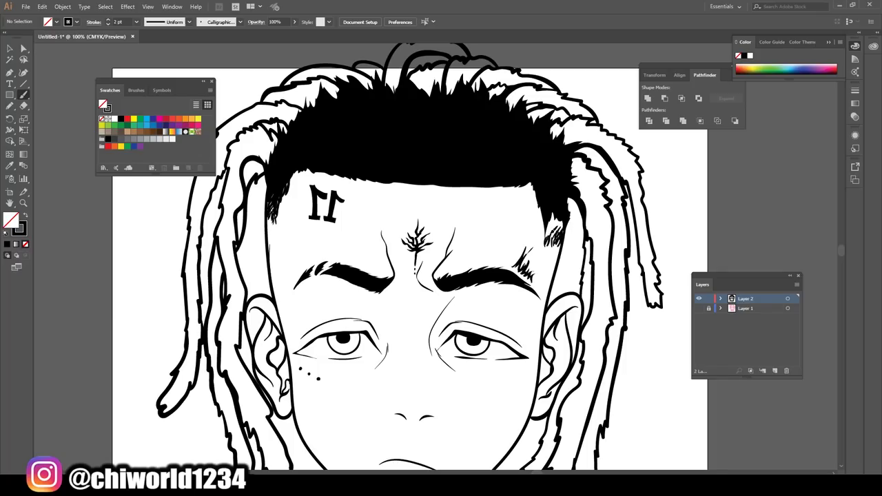
pyautogui.moveTo(560, 222)
pyautogui.mouseDown()
pyautogui.moveTo(548, 242)
pyautogui.moveTo(552, 227)
pyautogui.mouseUp()
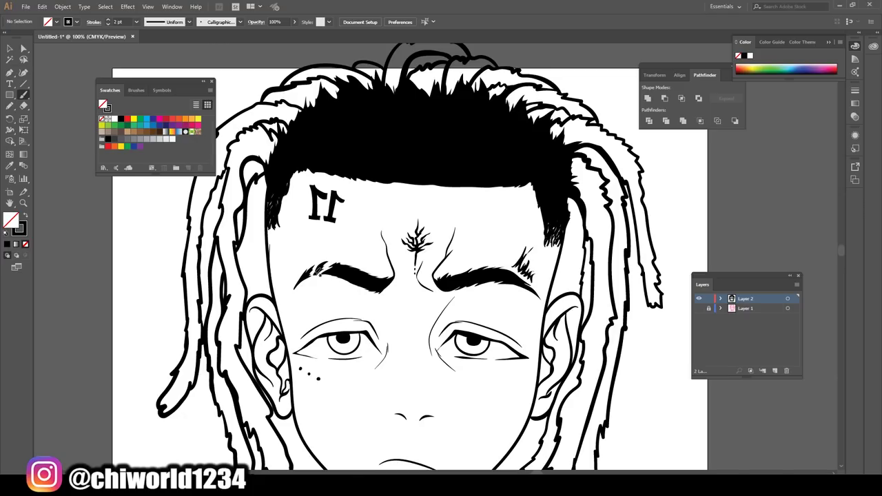
pyautogui.scroll(-2, 317, 266)
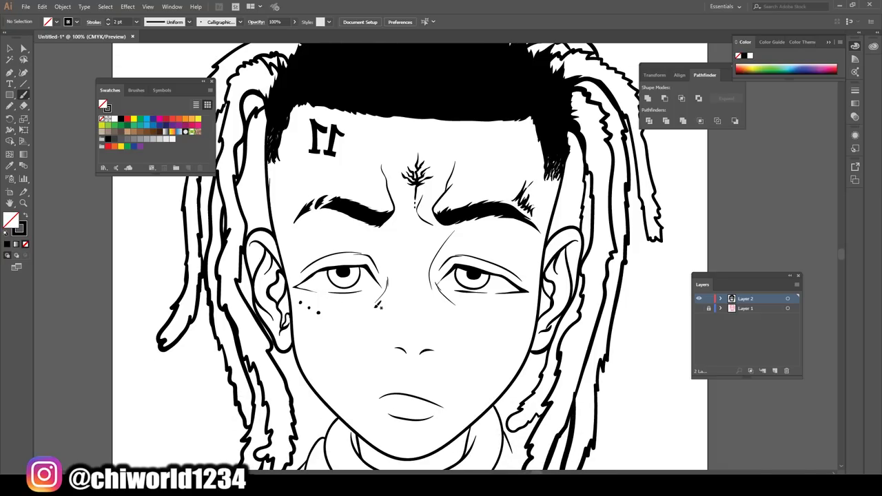
pyautogui.scroll(1, 417, 315)
pyautogui.scroll(1, 417, 315)
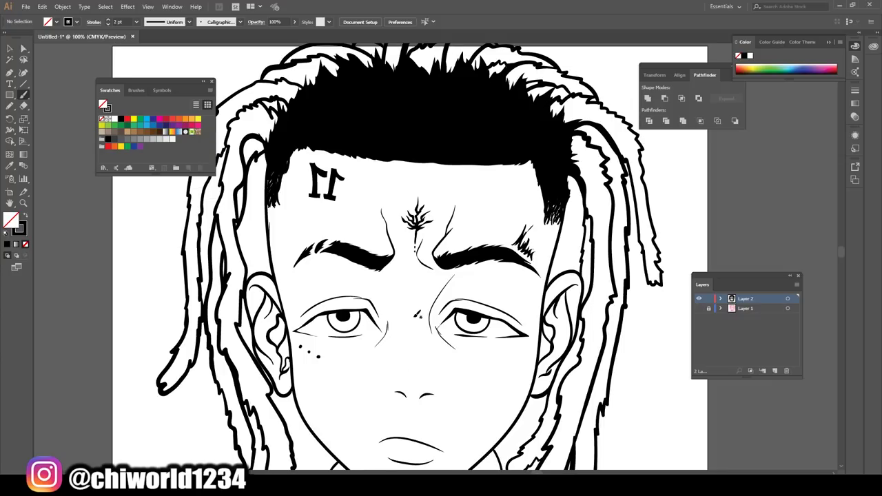
pyautogui.hotkey('ctrl', '-')
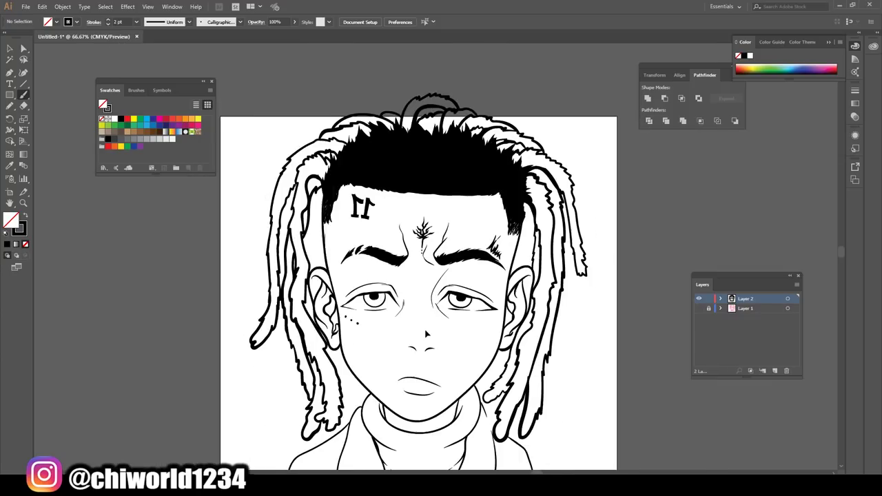
pyautogui.hotkey('ctrl', '-')
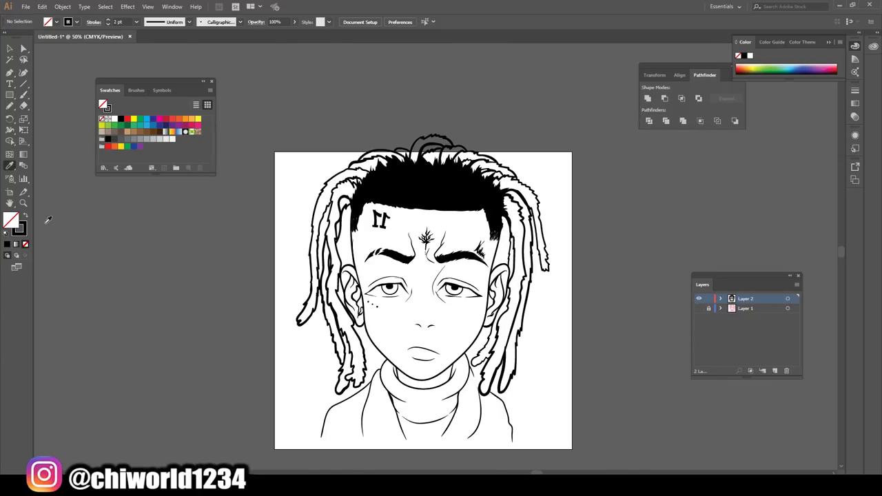
# Pencil a closed hair shape from the temple along the ear edge and make it solid black
pyautogui.press('x')
pyautogui.press('n')
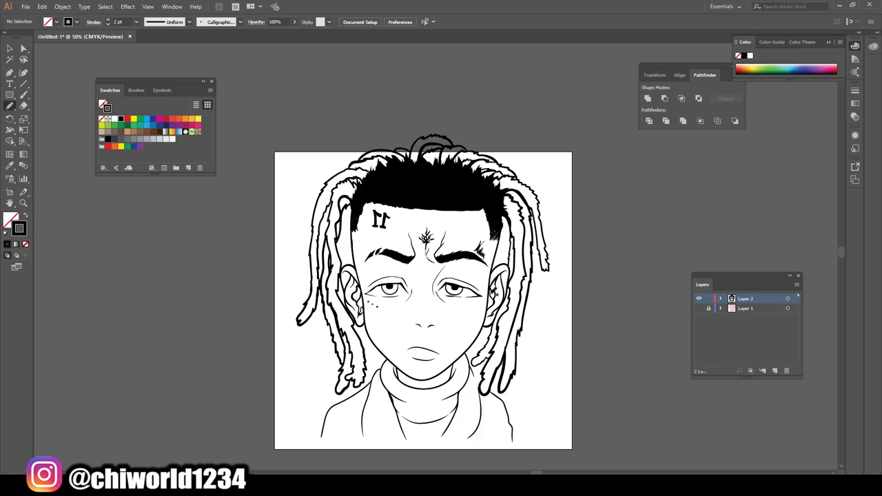
pyautogui.scroll(1, 528, 306)
pyautogui.scroll(2, 524, 307)
pyautogui.scroll(1, 510, 310)
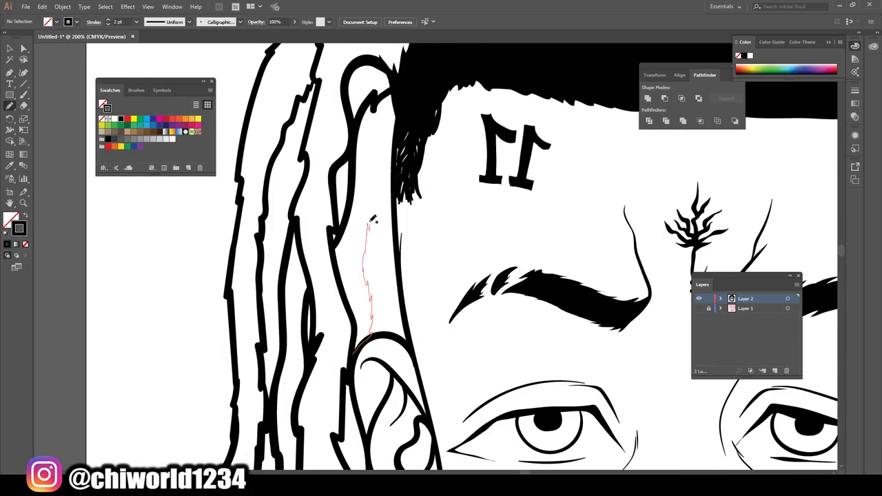
pyautogui.moveTo(369, 224); pyautogui.dragTo(406, 81)
pyautogui.moveTo(365, 121)
pyautogui.mouseDown()
pyautogui.moveTo(344, 234)
pyautogui.moveTo(353, 341)
pyautogui.mouseUp()
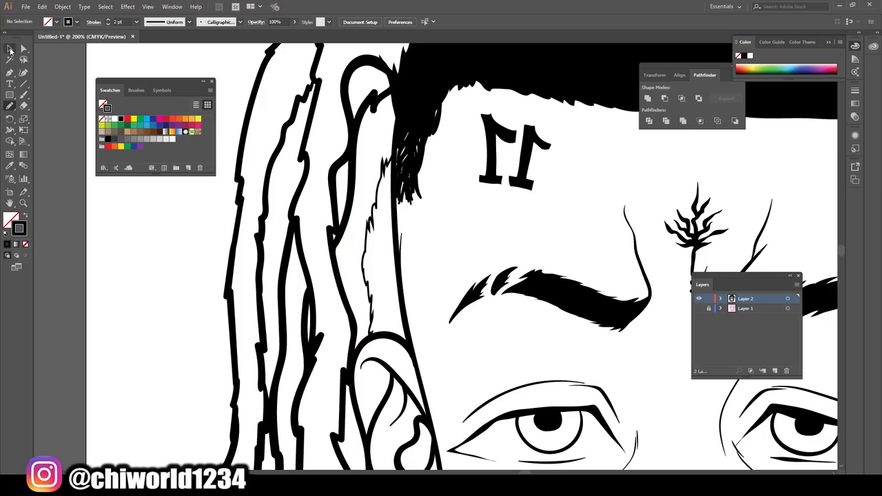
pyautogui.click(11, 50)
pyautogui.click(364, 258)
pyautogui.hotkey('shift', 'x')
pyautogui.click(128, 315)
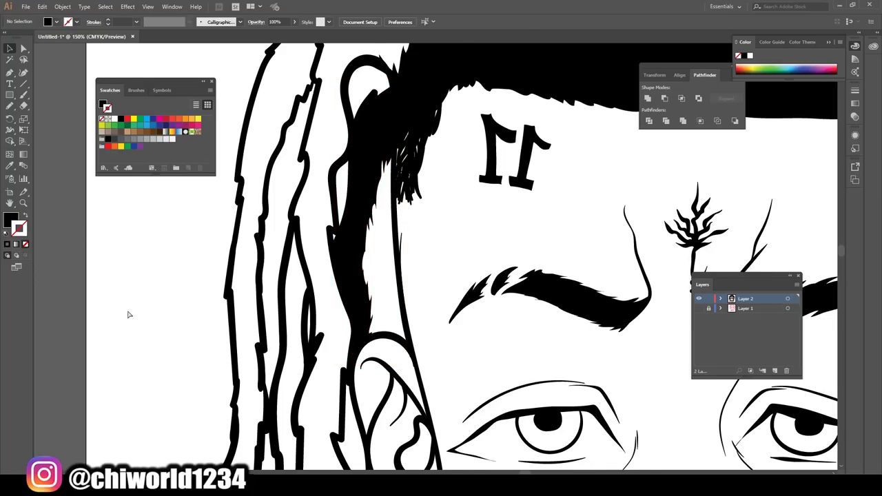
# Add black shadow shapes along the hair edge beside the ear
pyautogui.hotkey('ctrl', '0')
pyautogui.scroll(2, 199, 317)
pyautogui.scroll(3, 199, 317)
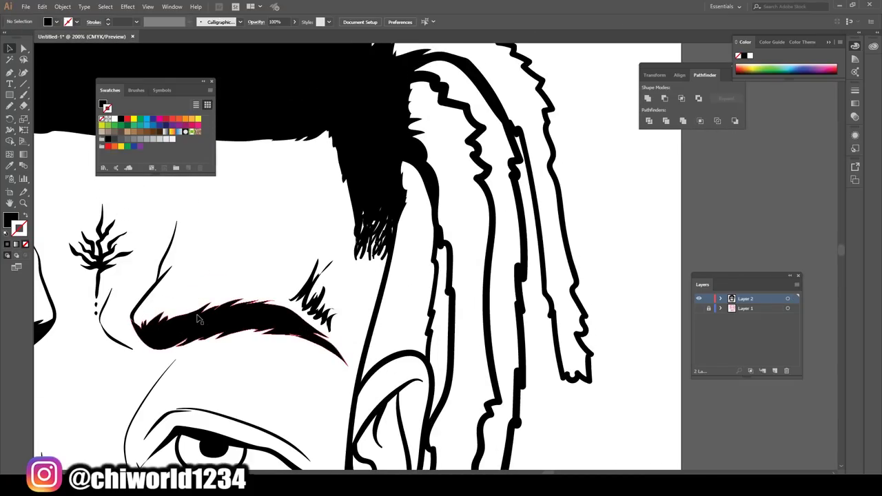
pyautogui.press('n')
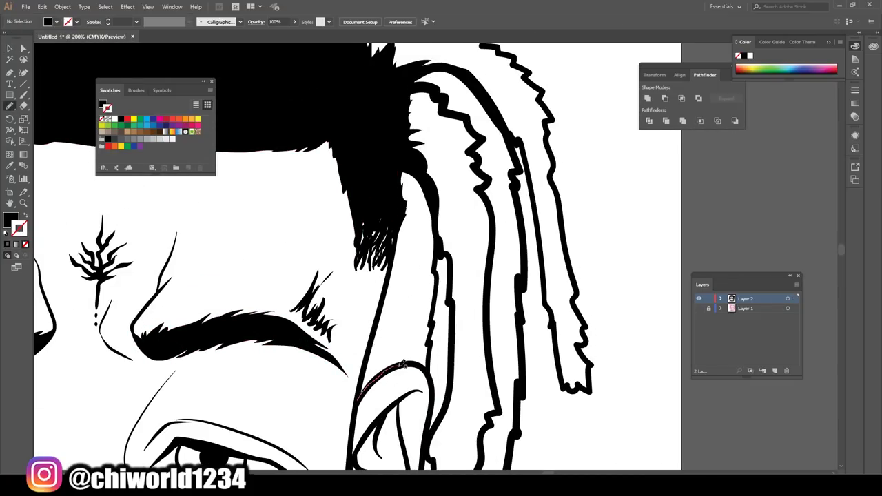
pyautogui.moveTo(403, 364); pyautogui.dragTo(404, 274)
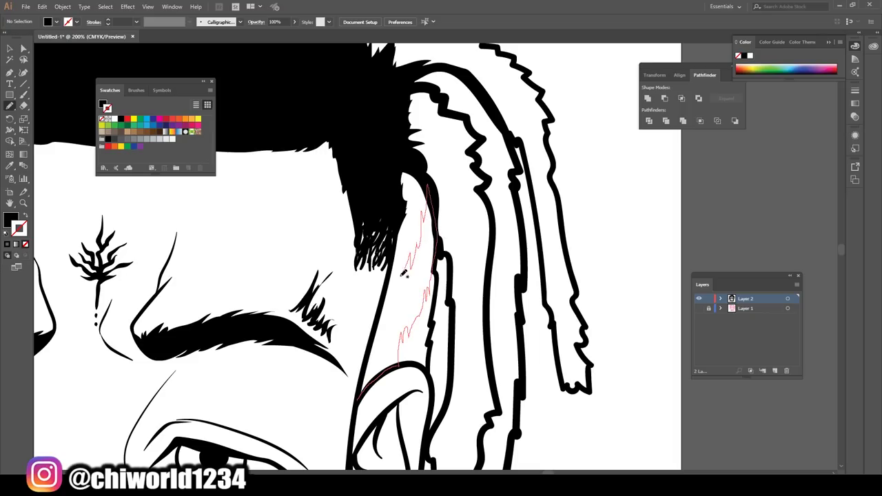
pyautogui.moveTo(359, 400); pyautogui.dragTo(360, 401)
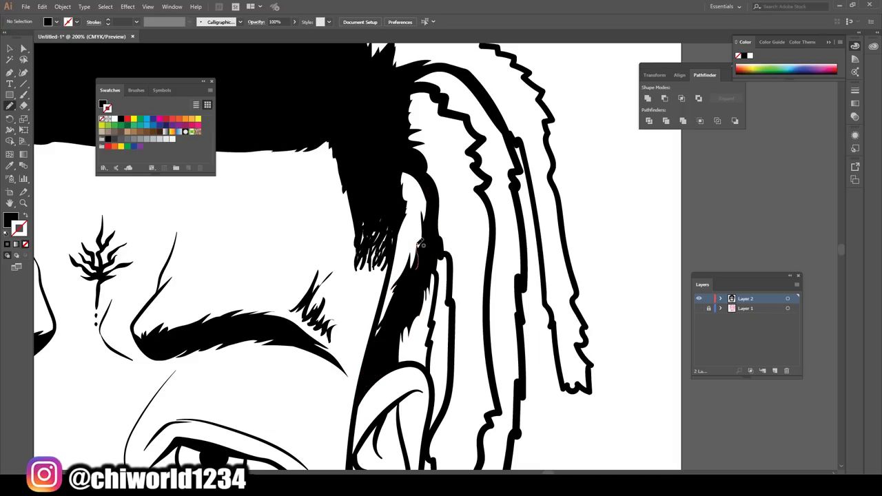
pyautogui.moveTo(426, 224); pyautogui.dragTo(439, 264)
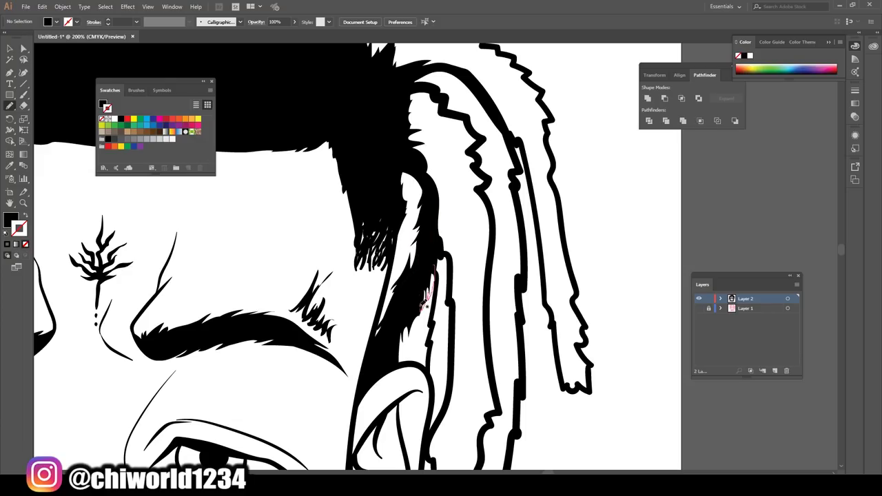
# Draw a long black shadow strip up the hair edge and along the dreadlock edge
pyautogui.hotkey('ctrl', '-')
pyautogui.hotkey('ctrl', '-')
pyautogui.hotkey('ctrl', '-')
pyautogui.hotkey('ctrl', '-')
pyautogui.hotkey('ctrl', '-')
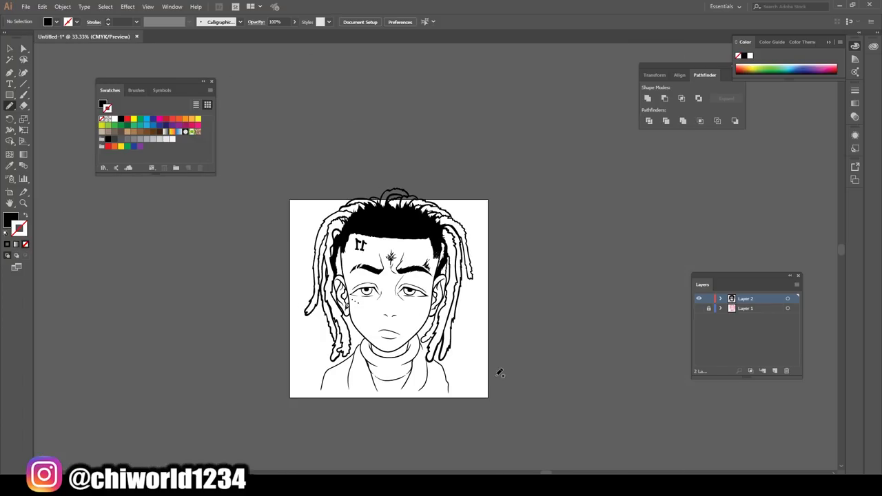
pyautogui.hotkey('ctrl', '+')
pyautogui.hotkey('ctrl', '+')
pyautogui.hotkey('ctrl', '+')
pyautogui.hotkey('ctrl', '+')
pyautogui.hotkey('ctrl', '+')
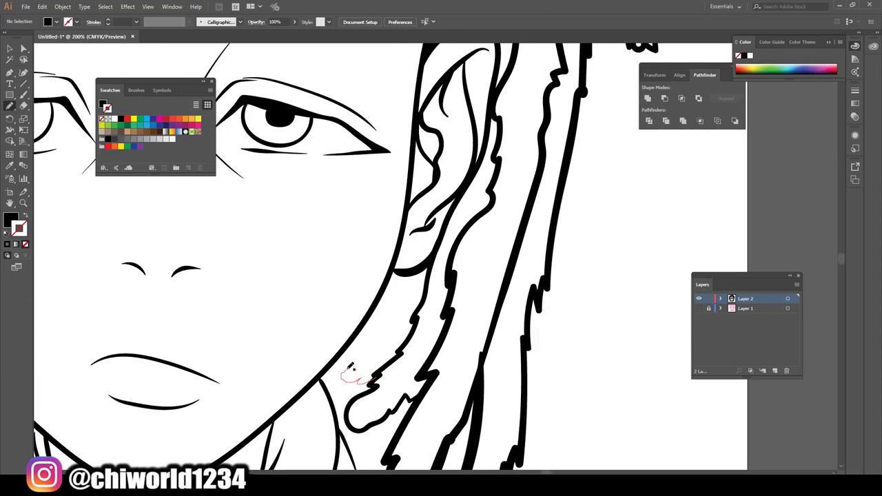
pyautogui.moveTo(350, 366); pyautogui.dragTo(420, 318)
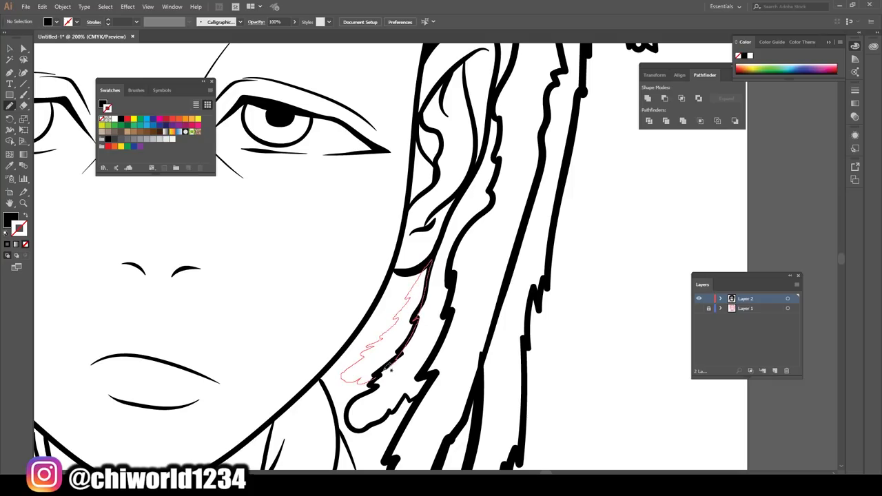
pyautogui.moveTo(390, 371); pyautogui.dragTo(376, 386)
pyautogui.hotkey('ctrl', '-')
pyautogui.hotkey('ctrl', '-')
pyautogui.hotkey('ctrl', '+')
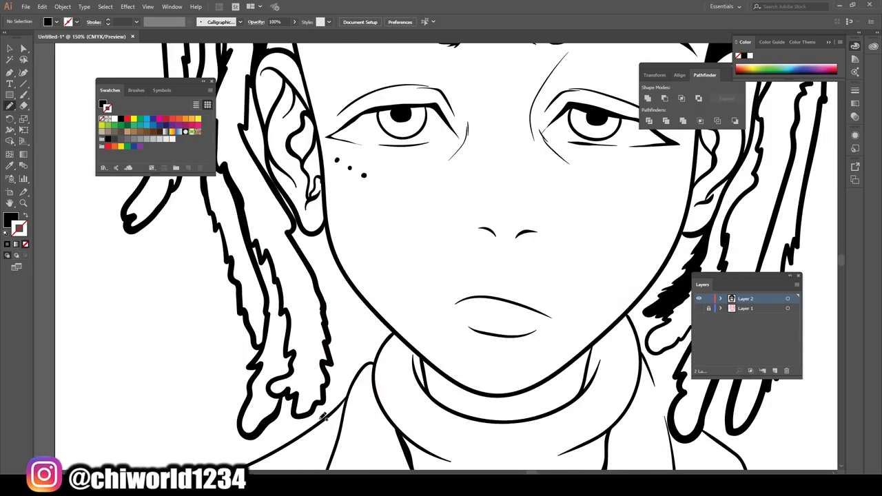
pyautogui.hotkey('ctrl', '+')
pyautogui.hotkey('ctrl', '+')
pyautogui.moveTo(268, 333)
pyautogui.mouseDown()
pyautogui.moveTo(322, 314)
pyautogui.moveTo(303, 410)
pyautogui.moveTo(344, 400)
pyautogui.mouseUp()
# Draw a filled black shadow strand running up the dreadlock beside the face
pyautogui.hotkey('ctrl', '-')
pyautogui.hotkey('ctrl', '-')
pyautogui.hotkey('ctrl', '-')
pyautogui.hotkey('ctrl', '-')
pyautogui.hotkey('ctrl', '-')
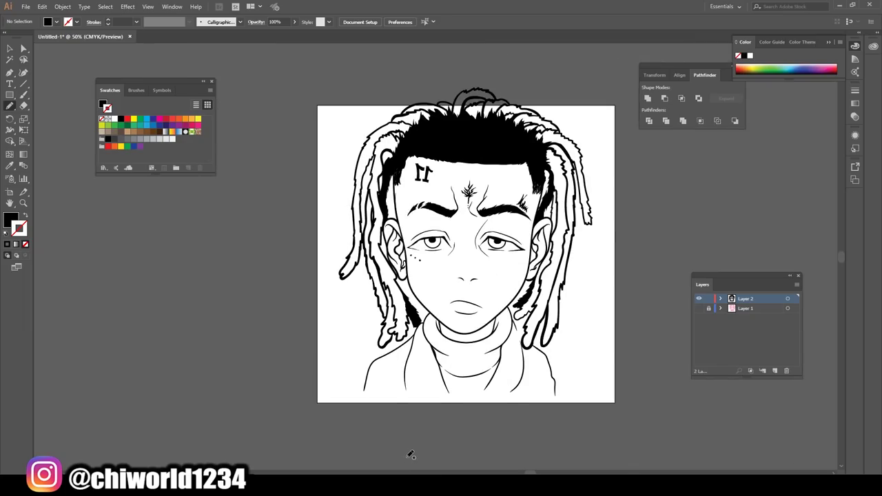
pyautogui.hotkey('ctrl', '+')
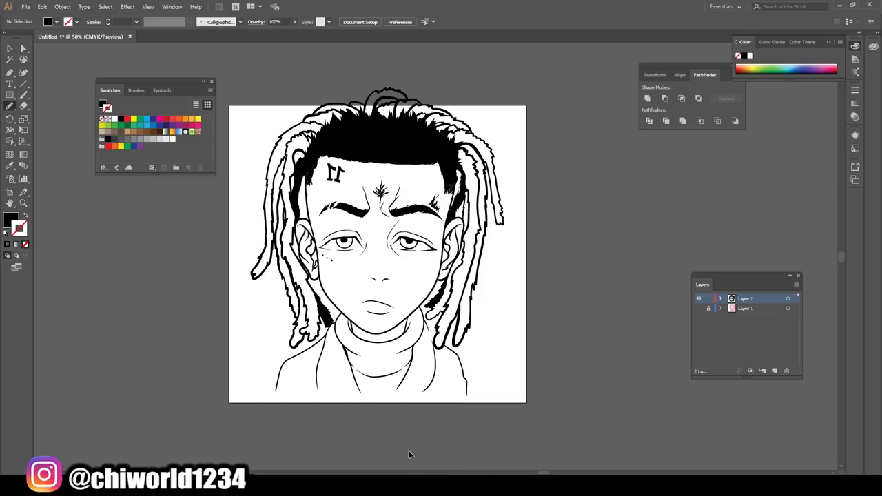
pyautogui.hotkey('ctrl', '+')
pyautogui.hotkey('ctrl', '+')
pyautogui.moveTo(455, 404)
pyautogui.mouseDown()
pyautogui.moveTo(507, 284)
pyautogui.moveTo(502, 173)
pyautogui.mouseUp()
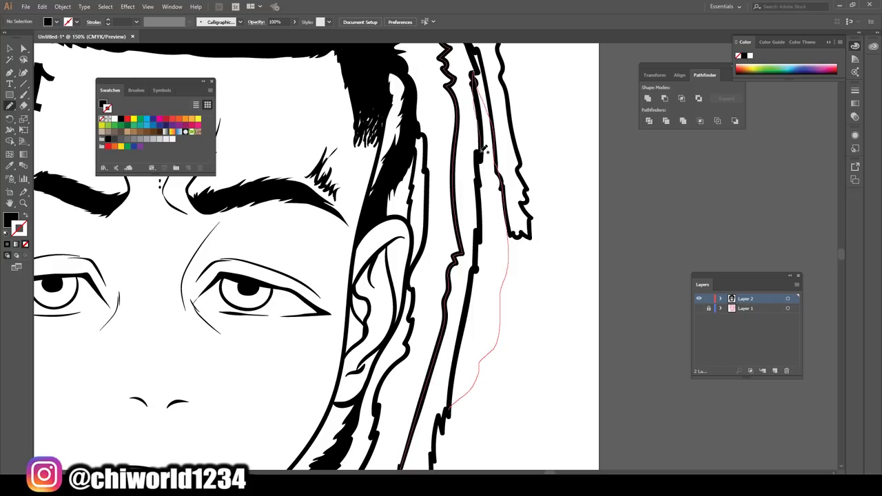
pyautogui.moveTo(482, 211); pyautogui.dragTo(485, 310)
pyautogui.moveTo(460, 365); pyautogui.dragTo(451, 403)
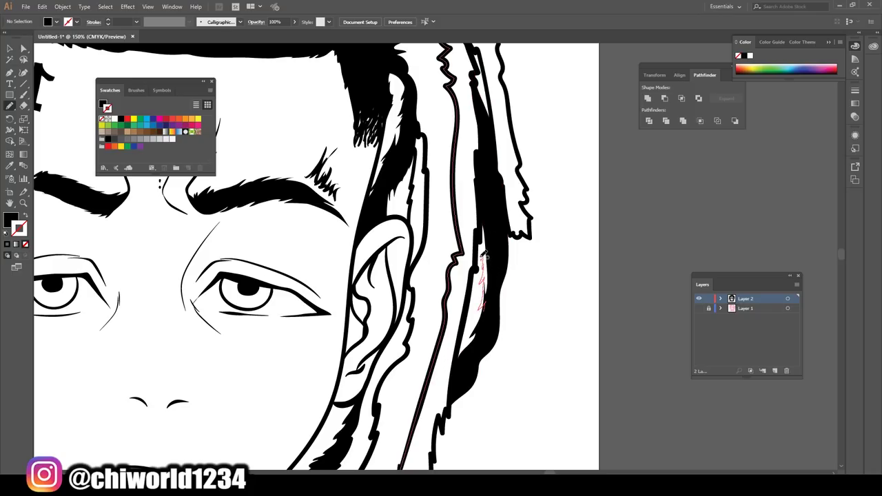
pyautogui.moveTo(483, 255); pyautogui.dragTo(470, 270)
pyautogui.scroll(2, 465, 172)
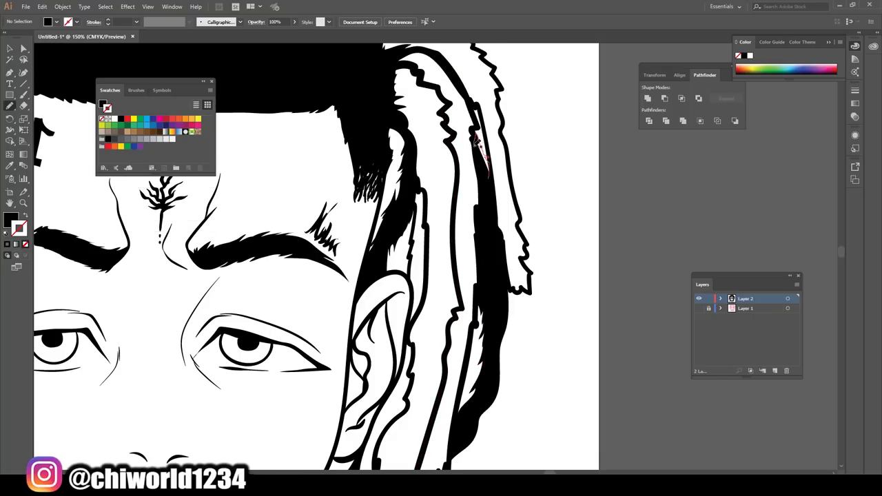
pyautogui.moveTo(475, 140); pyautogui.dragTo(485, 180)
pyautogui.hotkey('ctrl', '-')
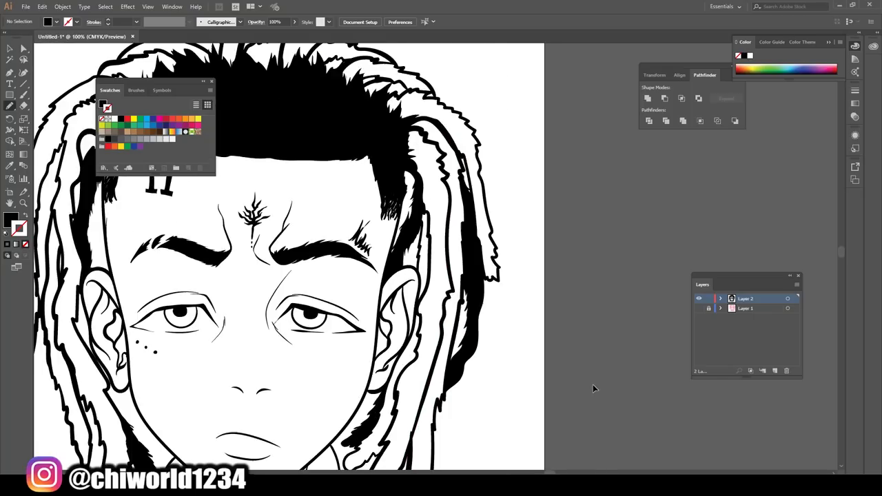
pyautogui.hotkey('ctrl', '-')
pyautogui.hotkey('ctrl', '-')
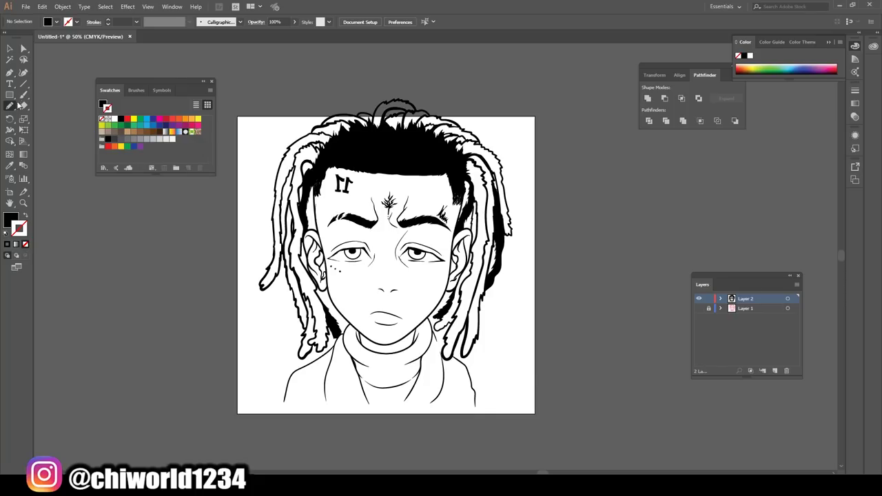
# Thicken the neck and shoulder contour lines with Paintbrush strokes
pyautogui.press('b')
pyautogui.scroll(-2, 519, 390)
pyautogui.hotkey('ctrl', '+')
pyautogui.hotkey('ctrl', '+')
pyautogui.hotkey('ctrl', '+')
pyautogui.hotkey('ctrl', '+')
pyautogui.moveTo(416, 364); pyautogui.dragTo(368, 208)
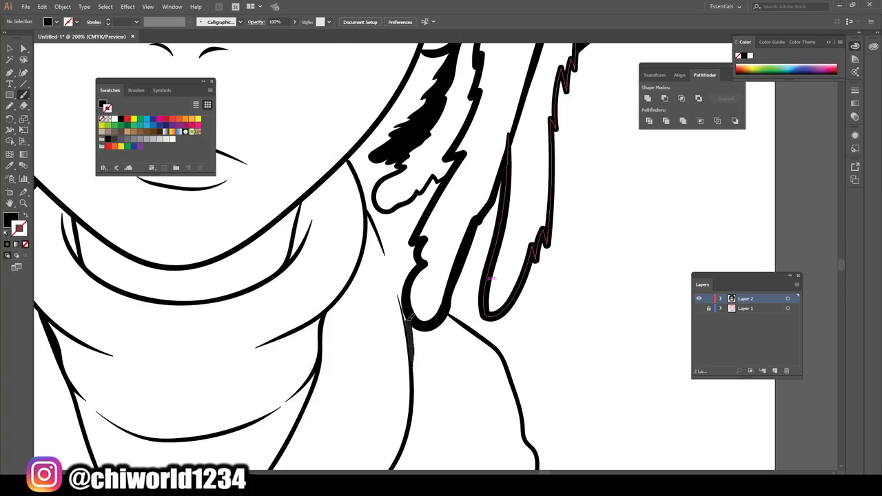
pyautogui.moveTo(418, 394)
pyautogui.mouseDown()
pyautogui.moveTo(410, 325)
pyautogui.moveTo(368, 207)
pyautogui.mouseUp()
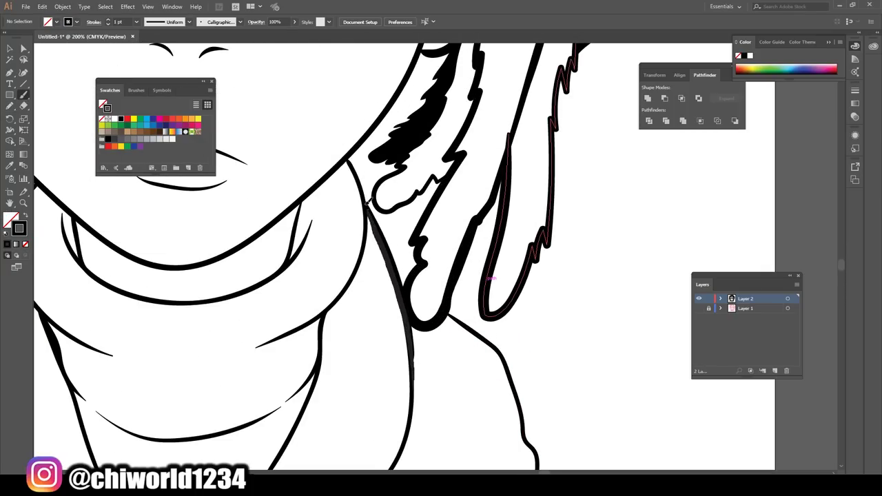
pyautogui.moveTo(447, 316); pyautogui.dragTo(483, 337)
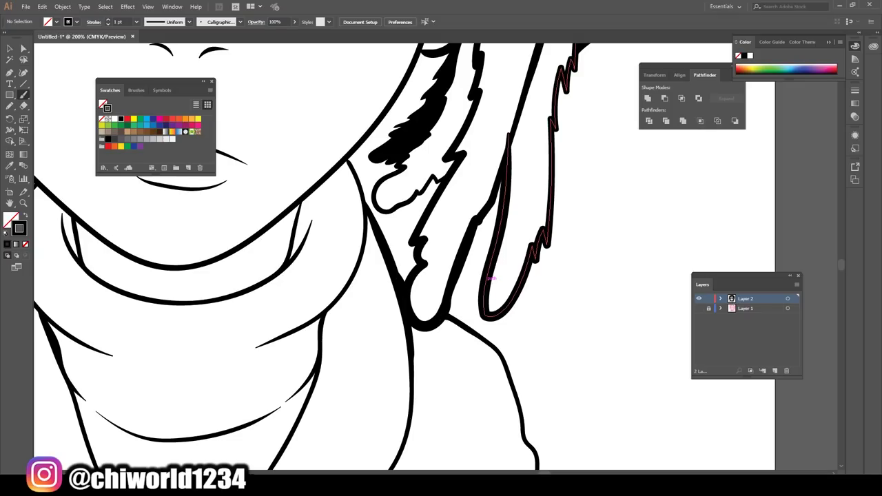
pyautogui.hotkey('ctrl', '-')
pyautogui.hotkey('ctrl', '-')
pyautogui.hotkey('ctrl', '-')
pyautogui.hotkey('ctrl', '+')
pyautogui.hotkey('ctrl', '+')
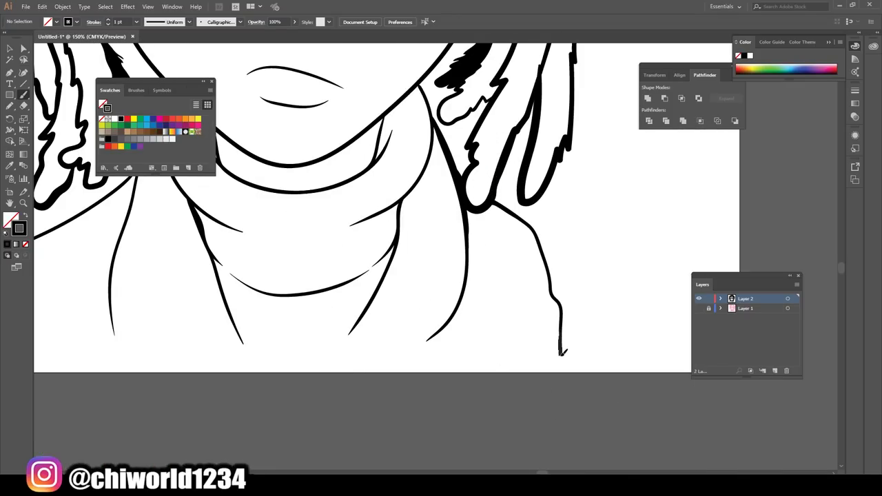
pyautogui.moveTo(563, 352); pyautogui.dragTo(526, 336)
# Set the brush stroke weight to 3 pt after testing and undoing a 4 pt stroke
pyautogui.click(136, 22)
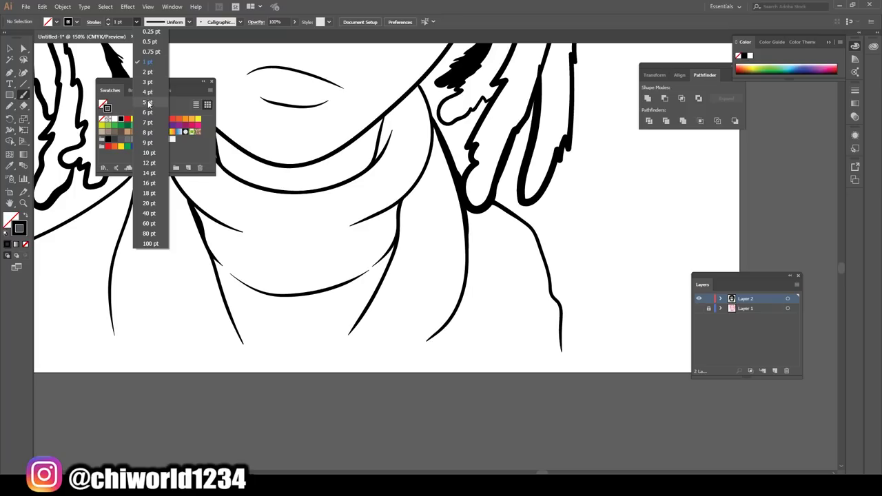
pyautogui.click(148, 102)
pyautogui.hotkey('ctrl', '-')
pyautogui.hotkey('ctrl', '+')
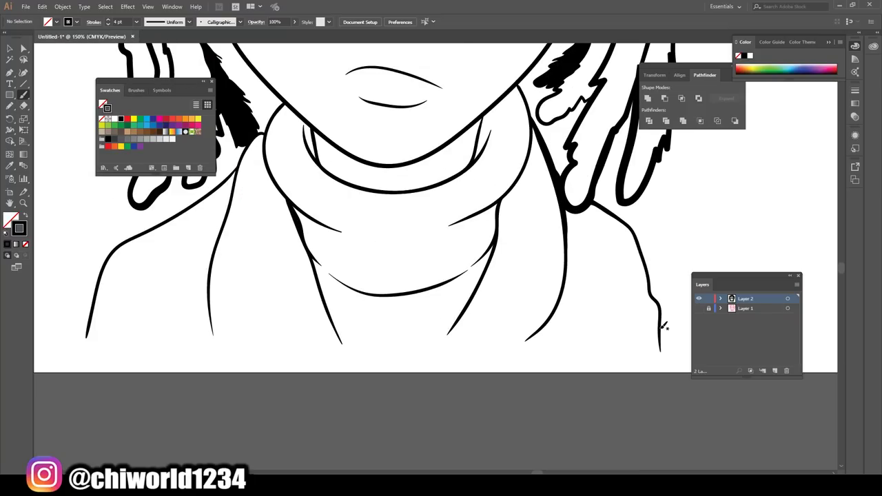
pyautogui.moveTo(663, 327); pyautogui.dragTo(659, 351)
pyautogui.hotkey('ctrl', 'z')
pyautogui.click(136, 22)
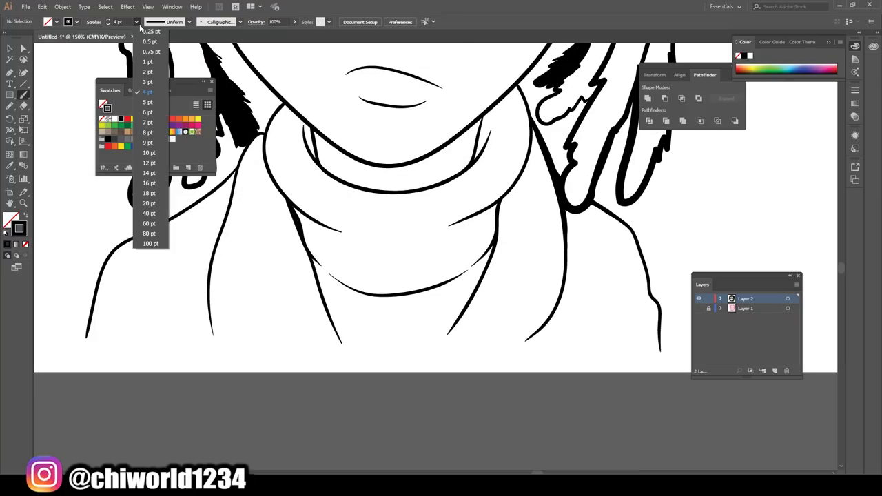
pyautogui.click(156, 82)
# Brush a wavy dripping-ink hem along the bottom of the jacket
pyautogui.moveTo(662, 327)
pyautogui.mouseDown()
pyautogui.moveTo(658, 352)
pyautogui.moveTo(633, 330)
pyautogui.moveTo(582, 365)
pyautogui.moveTo(569, 341)
pyautogui.moveTo(529, 359)
pyautogui.moveTo(470, 332)
pyautogui.moveTo(357, 372)
pyautogui.moveTo(290, 326)
pyautogui.moveTo(265, 336)
pyautogui.moveTo(260, 351)
pyautogui.moveTo(210, 338)
pyautogui.moveTo(212, 278)
pyautogui.mouseUp()
pyautogui.hscroll(-2, 354, 448)
pyautogui.hscroll(-3, 354, 448)
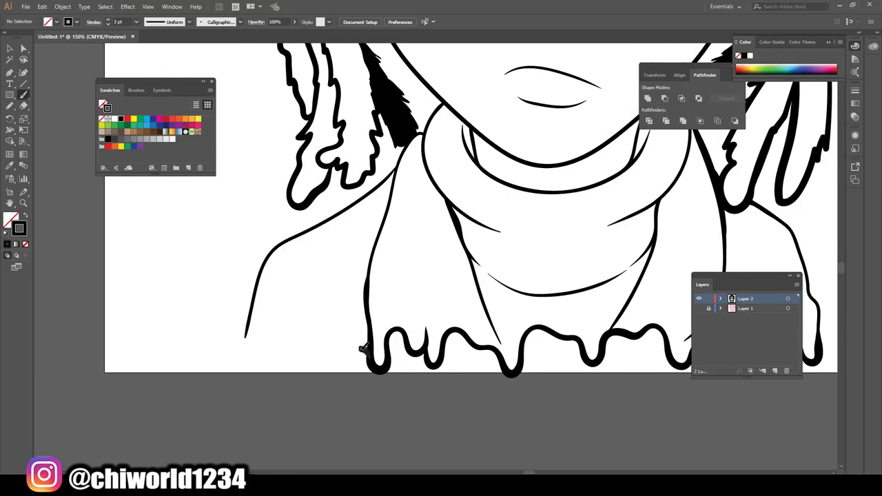
pyautogui.moveTo(363, 348)
pyautogui.mouseDown()
pyautogui.moveTo(238, 346)
pyautogui.moveTo(254, 262)
pyautogui.mouseUp()
pyautogui.moveTo(253, 294); pyautogui.dragTo(264, 260)
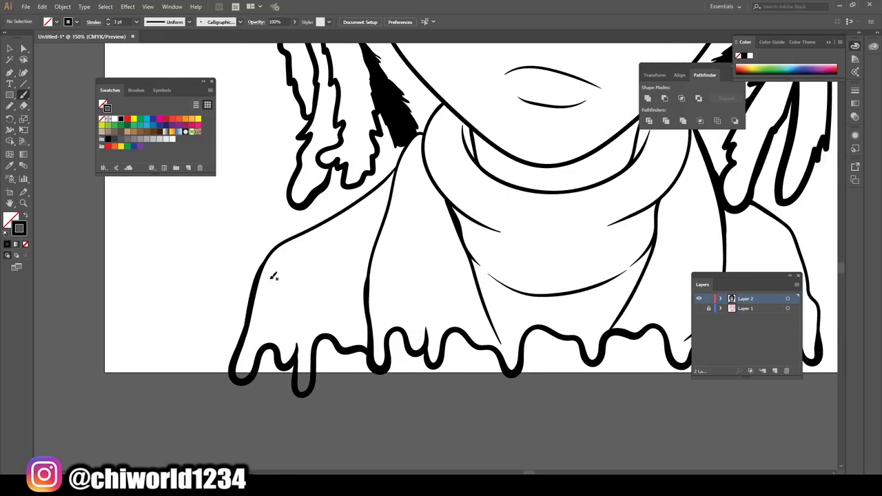
# Switch to the Pencil with black fill and no stroke
pyautogui.hotkey('ctrl', '-')
pyautogui.hotkey('ctrl', '-')
pyautogui.scroll(2, 380, 408)
pyautogui.scroll(2, 380, 407)
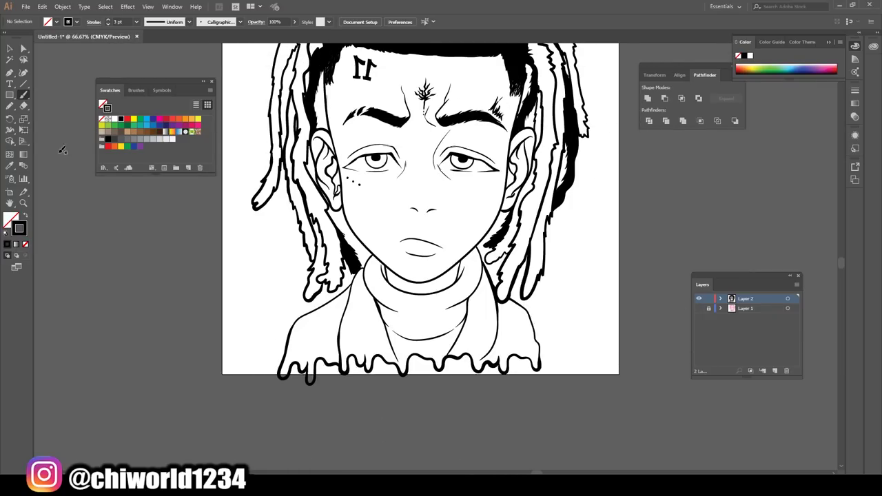
pyautogui.click(10, 105)
pyautogui.hotkey('shift', 'x')
pyautogui.scroll(-2, 430, 329)
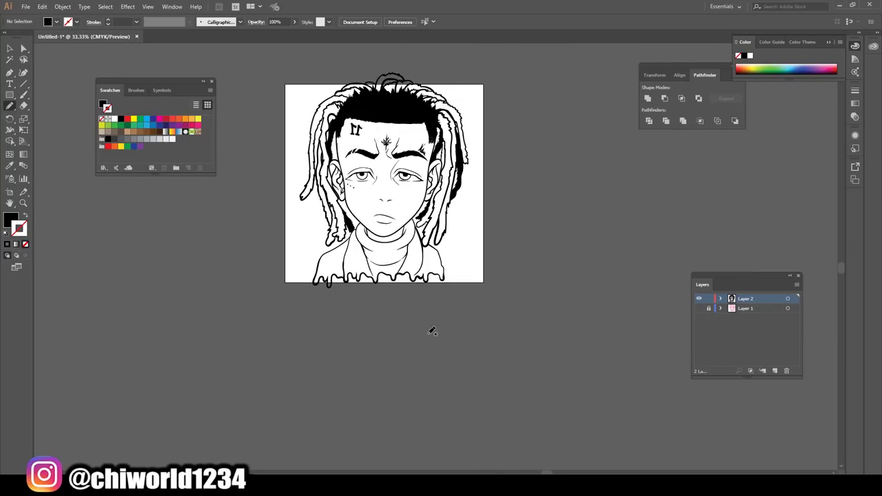
pyautogui.scroll(5, 429, 333)
pyautogui.scroll(2, 429, 333)
# Fill the right-hand drips of the hem with solid black shapes
pyautogui.moveTo(562, 320)
pyautogui.mouseDown()
pyautogui.moveTo(535, 271)
pyautogui.moveTo(559, 324)
pyautogui.mouseUp()
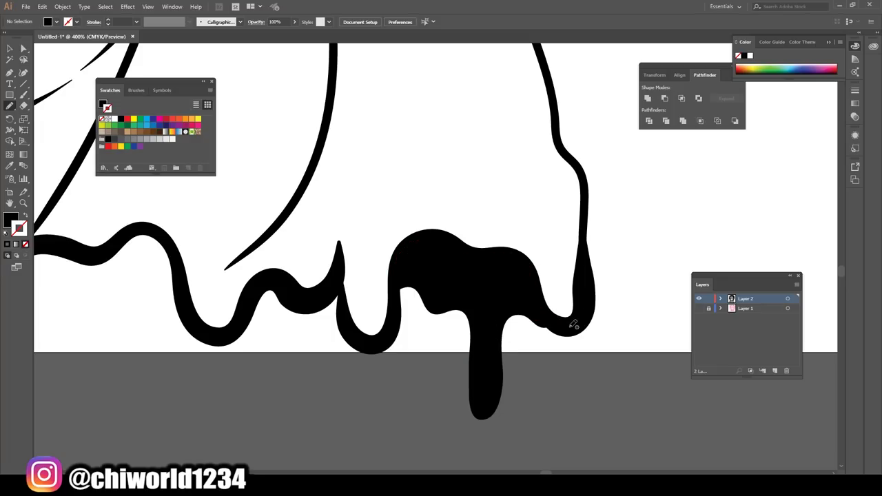
pyautogui.scroll(-1, 564, 338)
pyautogui.scroll(1, 552, 341)
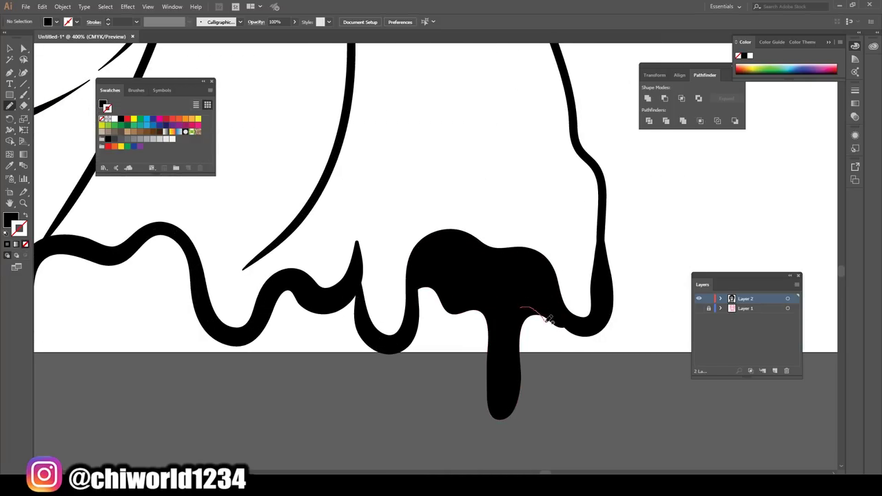
pyautogui.moveTo(549, 319)
pyautogui.mouseDown()
pyautogui.moveTo(541, 305)
pyautogui.moveTo(276, 288)
pyautogui.moveTo(230, 252)
pyautogui.moveTo(273, 228)
pyautogui.moveTo(381, 274)
pyautogui.moveTo(494, 275)
pyautogui.moveTo(550, 317)
pyautogui.mouseUp()
pyautogui.scroll(-1, 480, 350)
pyautogui.scroll(1, 383, 357)
pyautogui.scroll(-1, 595, 338)
pyautogui.scroll(-1, 552, 331)
pyautogui.scroll(2, 557, 333)
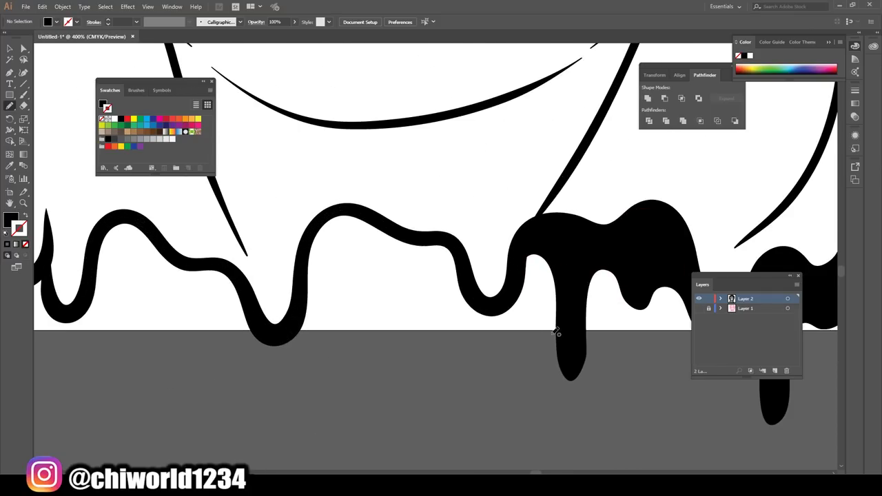
# Outline and fill the middle and leftmost drips solid black
pyautogui.moveTo(470, 288)
pyautogui.mouseDown()
pyautogui.moveTo(441, 301)
pyautogui.moveTo(350, 393)
pyautogui.moveTo(299, 309)
pyautogui.moveTo(406, 234)
pyautogui.moveTo(472, 319)
pyautogui.mouseUp()
pyautogui.scroll(-2, 419, 339)
pyautogui.scroll(1, 374, 335)
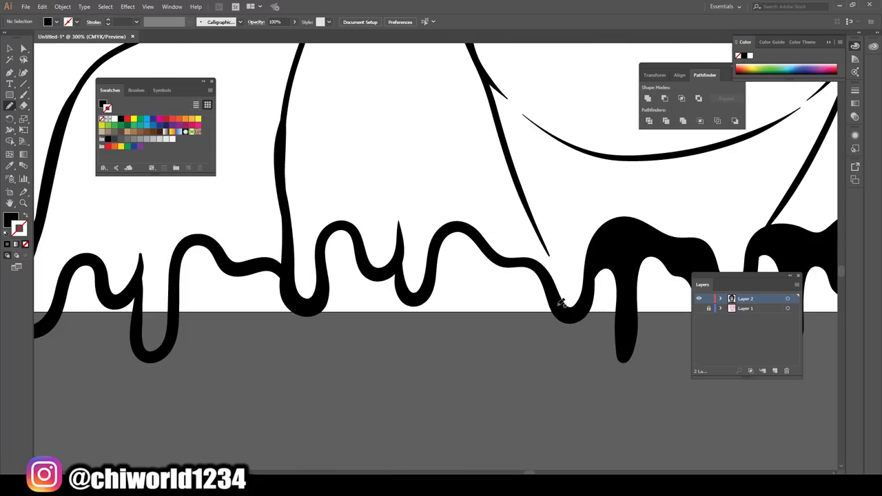
pyautogui.moveTo(560, 303)
pyautogui.mouseDown()
pyautogui.moveTo(466, 296)
pyautogui.moveTo(390, 305)
pyautogui.moveTo(329, 291)
pyautogui.moveTo(360, 237)
pyautogui.mouseUp()
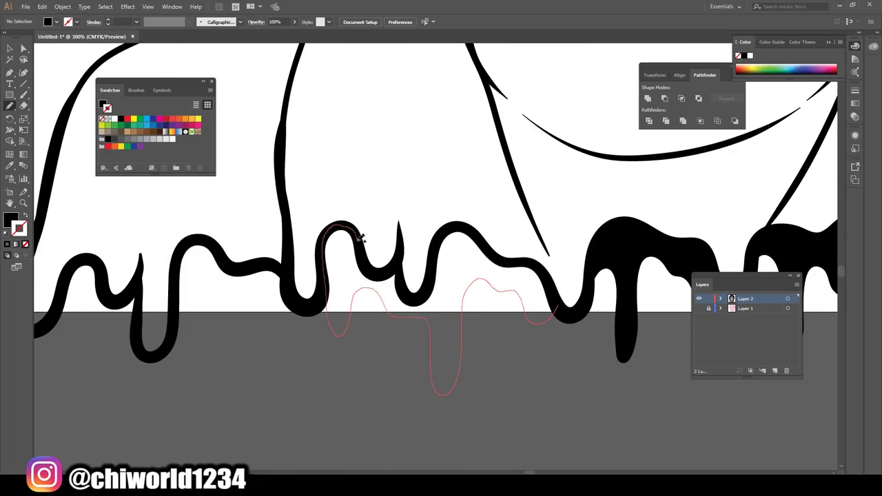
pyautogui.moveTo(399, 272)
pyautogui.mouseDown()
pyautogui.moveTo(455, 226)
pyautogui.moveTo(544, 272)
pyautogui.moveTo(560, 309)
pyautogui.moveTo(449, 299)
pyautogui.moveTo(402, 327)
pyautogui.moveTo(393, 238)
pyautogui.moveTo(522, 289)
pyautogui.moveTo(529, 317)
pyautogui.mouseUp()
pyautogui.scroll(-2, 475, 354)
pyautogui.scroll(3, 475, 356)
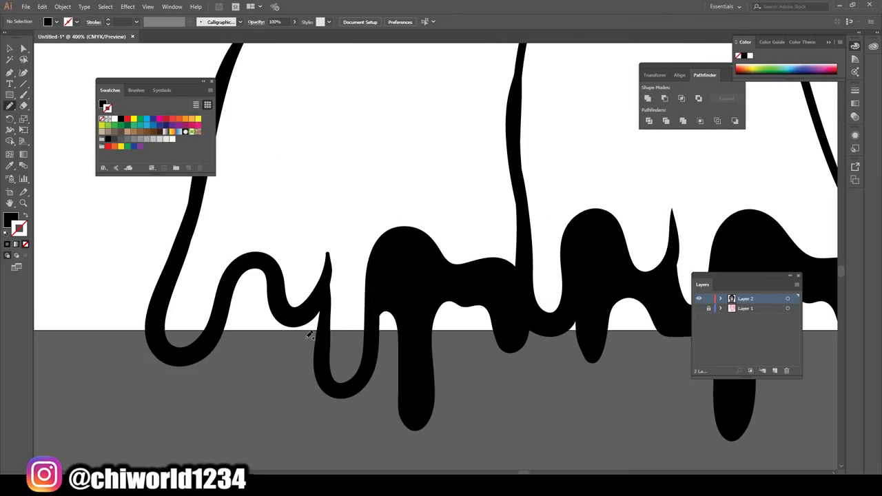
pyautogui.moveTo(270, 388)
pyautogui.mouseDown()
pyautogui.moveTo(224, 314)
pyautogui.moveTo(300, 296)
pyautogui.moveTo(326, 358)
pyautogui.mouseUp()
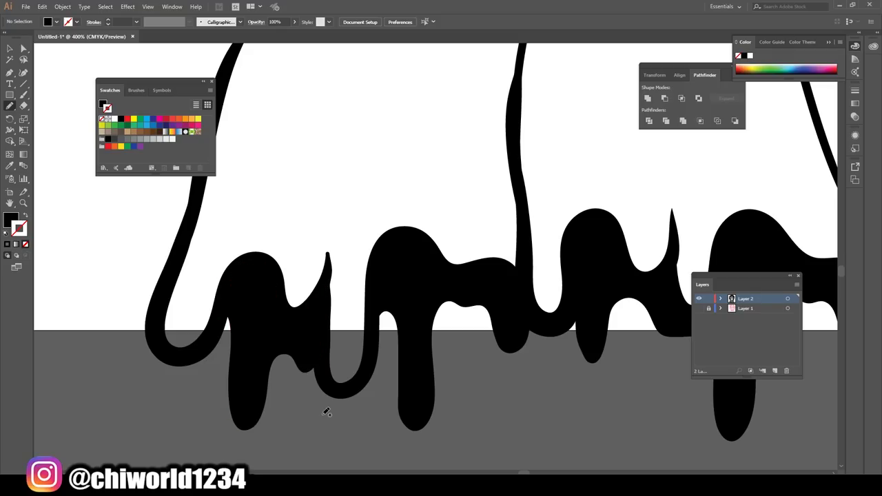
pyautogui.scroll(-3, 322, 414)
pyautogui.scroll(-3, 322, 414)
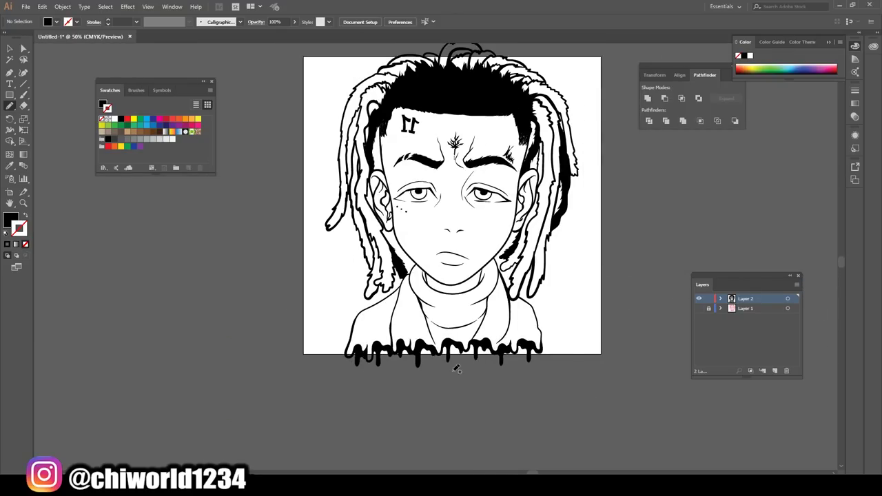
# Brush a curled lapel tip rising from the drips
pyautogui.click(23, 95)
pyautogui.scroll(2, 215, 247)
pyautogui.scroll(2, 215, 247)
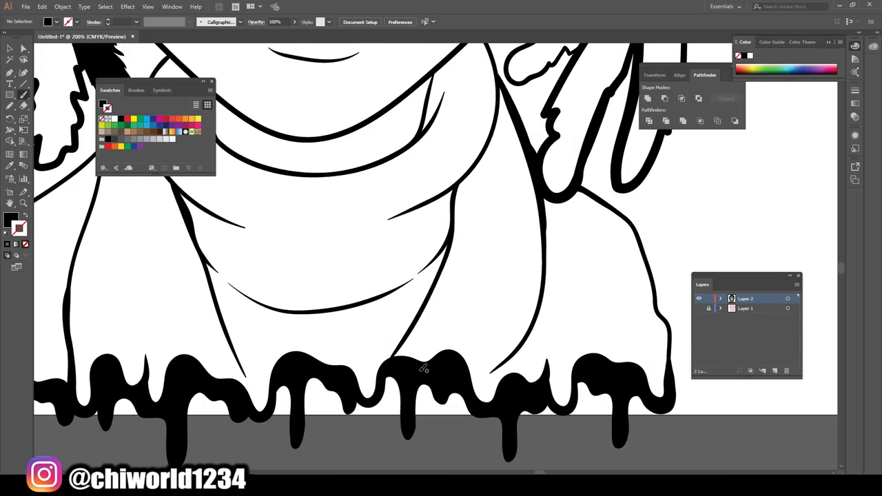
pyautogui.moveTo(472, 335); pyautogui.dragTo(444, 316)
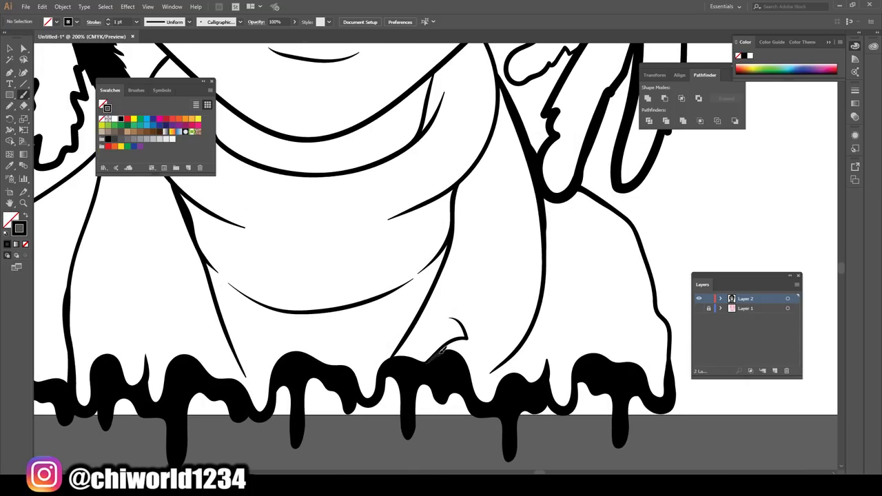
pyautogui.moveTo(441, 349); pyautogui.dragTo(464, 329)
pyautogui.moveTo(490, 361); pyautogui.dragTo(444, 317)
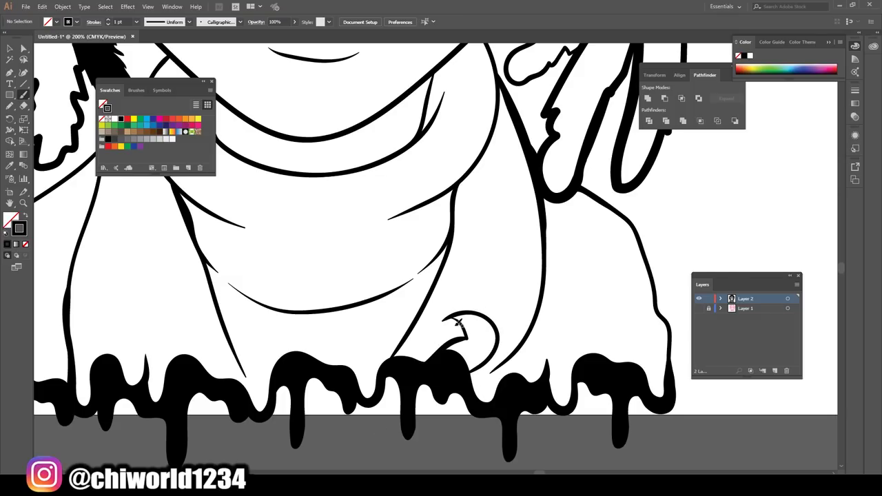
# Draw the jacket opening edge, a small round button and the front edge
pyautogui.hotkey('ctrl', '-')
pyautogui.hscroll(-2, 434, 413)
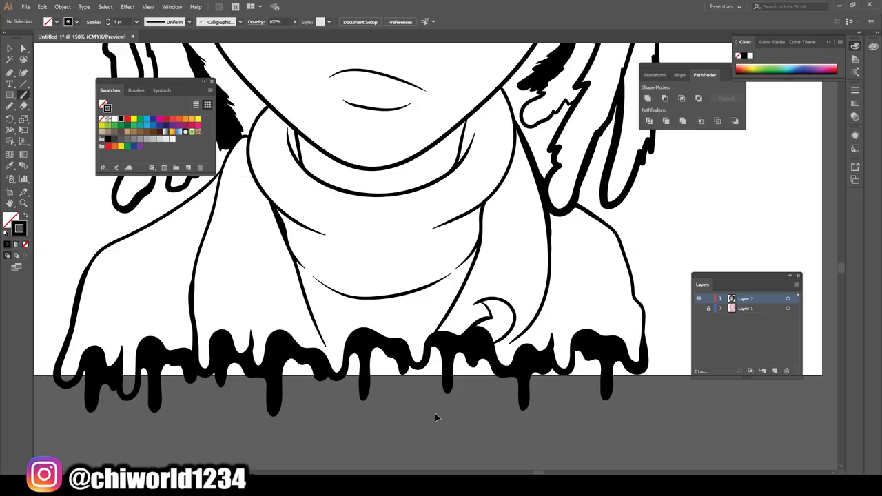
pyautogui.hscroll(-2, 435, 413)
pyautogui.hscroll(-2, 435, 413)
pyautogui.hotkey('ctrl', '+')
pyautogui.hotkey('ctrl', '+')
pyautogui.moveTo(466, 274)
pyautogui.mouseDown()
pyautogui.moveTo(441, 330)
pyautogui.moveTo(281, 339)
pyautogui.mouseUp()
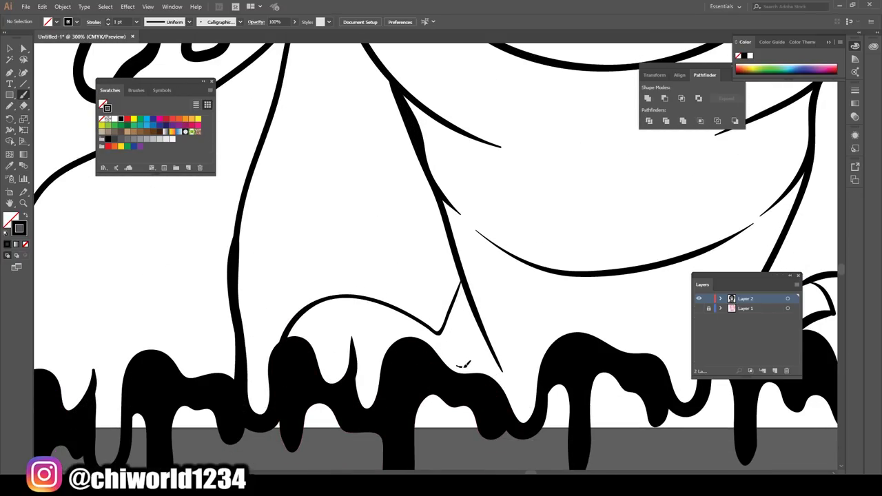
pyautogui.moveTo(465, 363); pyautogui.dragTo(462, 364)
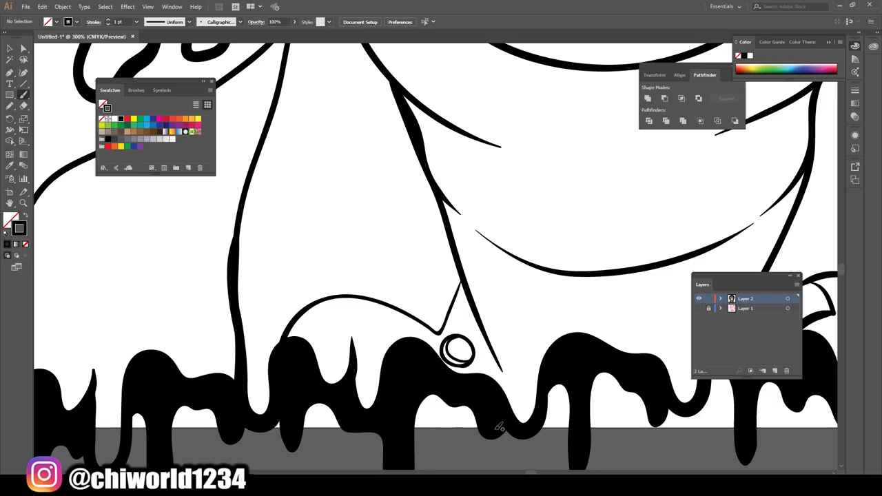
pyautogui.moveTo(529, 427); pyautogui.dragTo(450, 228)
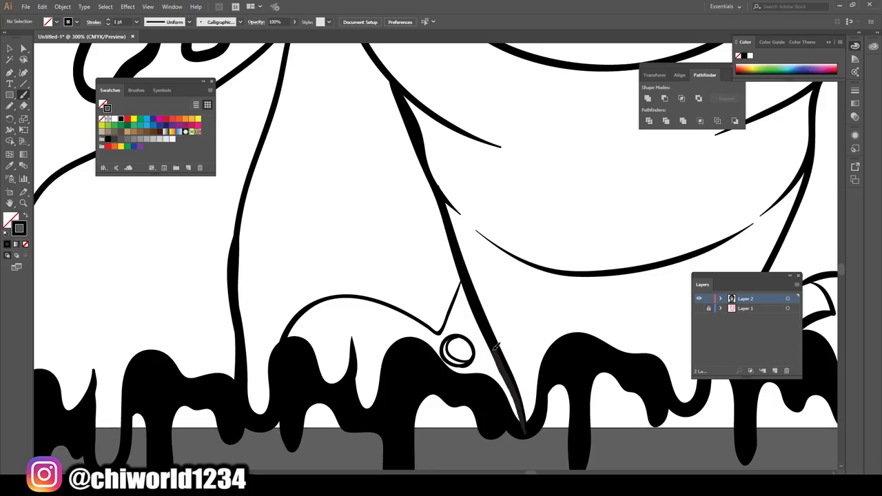
# Draw a crease on the jacket collar and a fold line across the shoulder
pyautogui.hotkey('ctrl', '-')
pyautogui.hotkey('ctrl', '-')
pyautogui.hotkey('ctrl', '-')
pyautogui.hotkey('ctrl', '-')
pyautogui.hotkey('ctrl', '+')
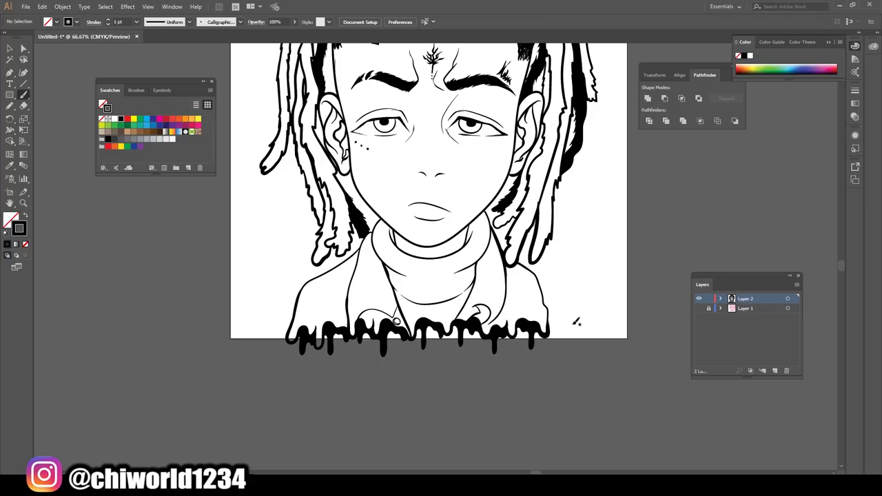
pyautogui.hotkey('ctrl', '+')
pyautogui.moveTo(345, 385); pyautogui.dragTo(325, 212)
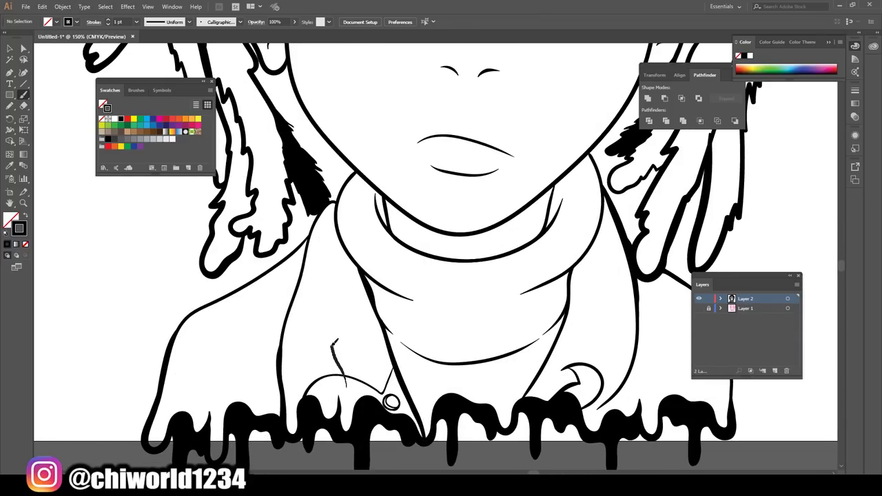
pyautogui.hotkey('ctrl', '-')
pyautogui.hotkey('ctrl', '-')
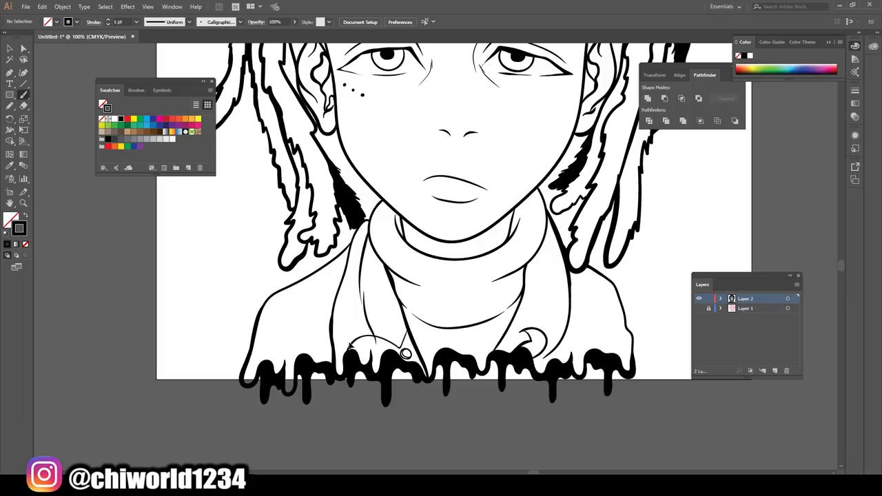
pyautogui.hotkey('ctrl', '-')
pyautogui.hotkey('ctrl', '+')
pyautogui.hotkey('ctrl', '+')
pyautogui.hotkey('ctrl', '+')
pyautogui.moveTo(473, 282)
pyautogui.mouseDown()
pyautogui.moveTo(551, 333)
pyautogui.moveTo(557, 378)
pyautogui.mouseUp()
pyautogui.hotkey('ctrl', '-')
pyautogui.hotkey('ctrl', '-')
pyautogui.hotkey('ctrl', '+')
pyautogui.hotkey('ctrl', '+')
pyautogui.scroll(-2, 502, 472)
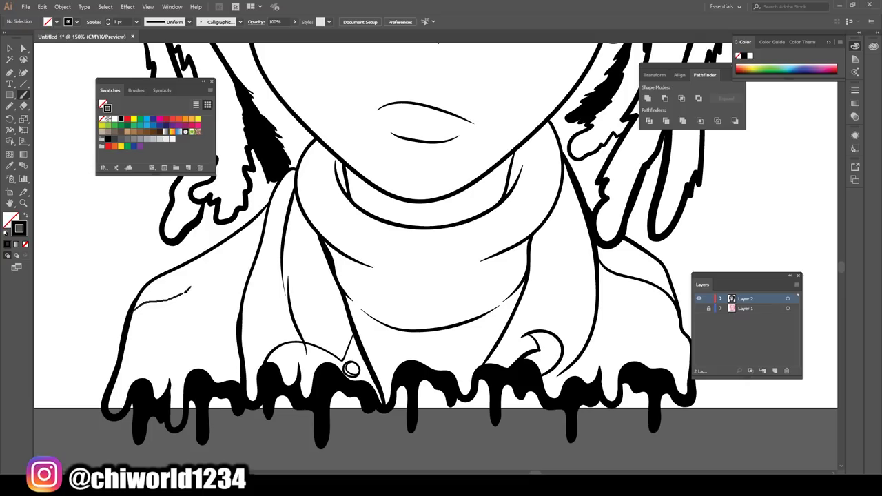
pyautogui.moveTo(252, 261); pyautogui.dragTo(265, 247)
# Add a crease rising from the drips on the jacket front
pyautogui.hotkey('ctrl', '-')
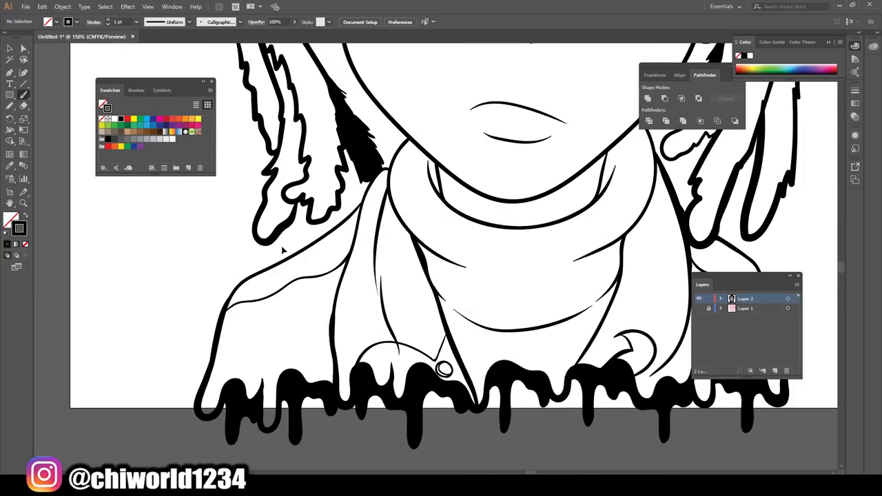
pyautogui.hotkey('ctrl', '+')
pyautogui.hotkey('ctrl', '+')
pyautogui.moveTo(306, 413); pyautogui.dragTo(281, 278)
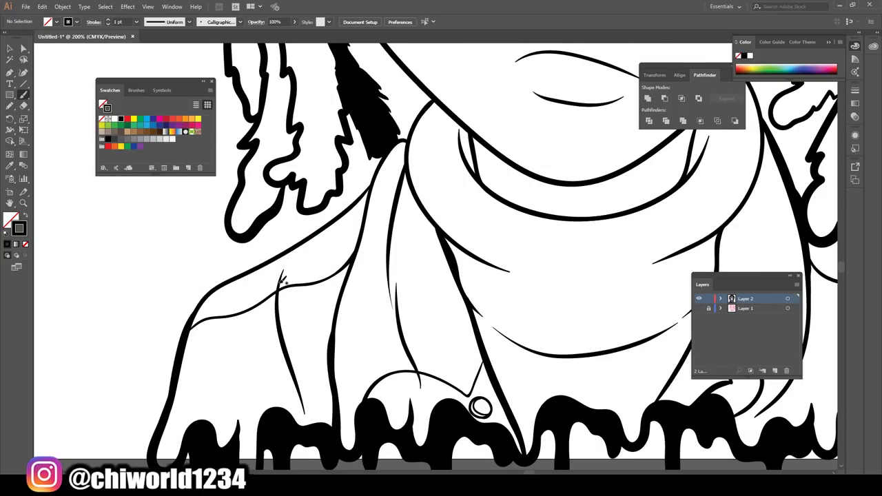
pyautogui.hotkey('ctrl', '-')
pyautogui.hotkey('ctrl', '-')
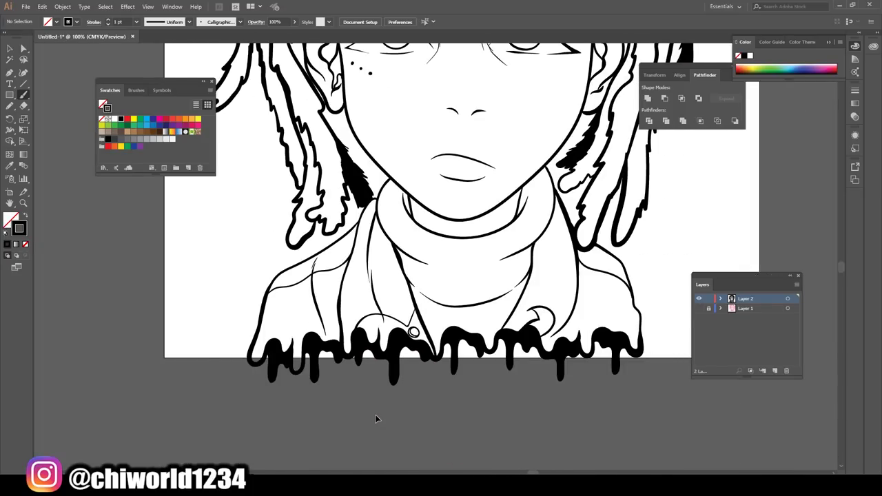
pyautogui.hotkey('ctrl', '+')
pyautogui.hotkey('ctrl', '-')
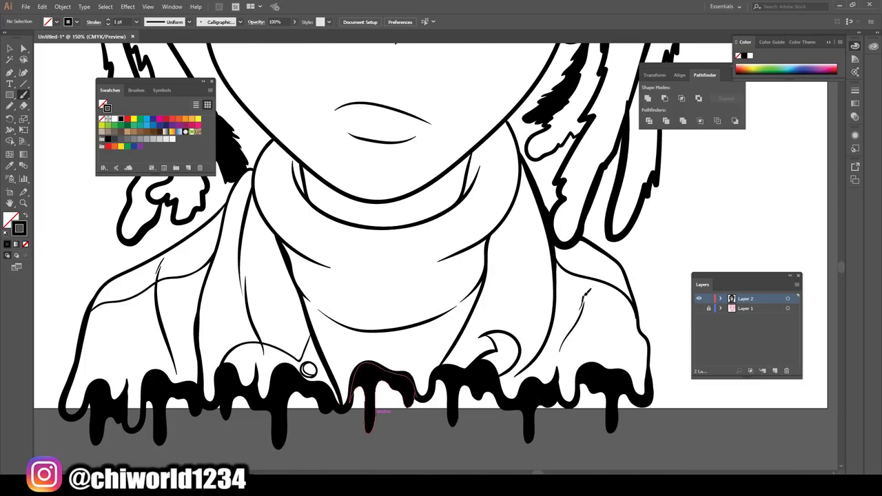
pyautogui.hotkey('ctrl', '-')
pyautogui.hotkey('ctrl', '+')
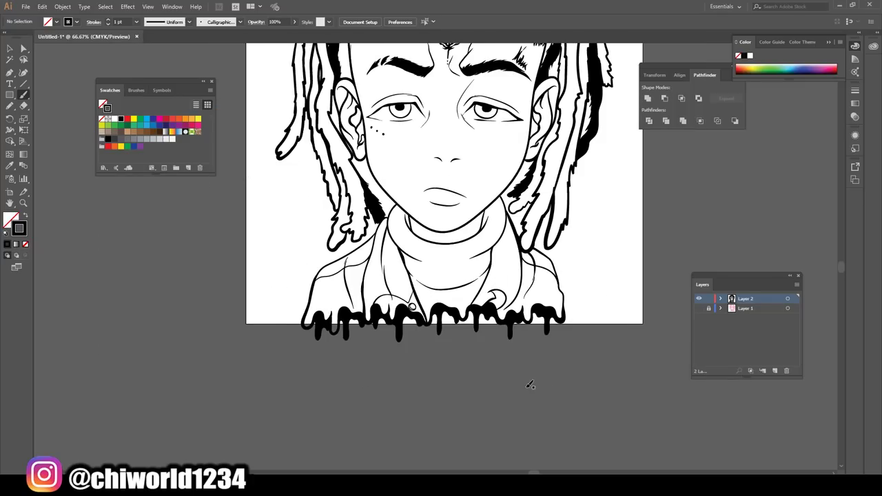
pyautogui.hotkey('ctrl', '+')
pyautogui.hotkey('ctrl', '+')
pyautogui.hotkey('ctrl', '+')
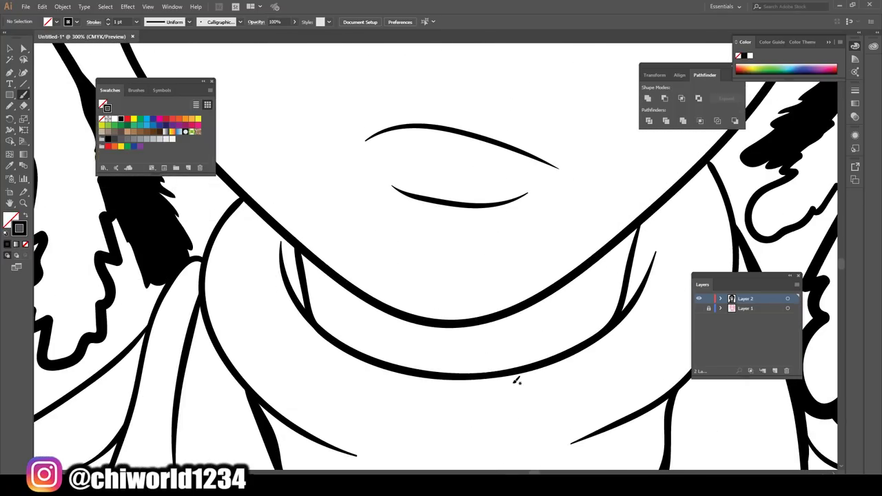
# Brush curved rib lines on the left and centre of the turtleneck collar
pyautogui.moveTo(297, 269); pyautogui.dragTo(208, 250)
pyautogui.moveTo(215, 335); pyautogui.dragTo(306, 317)
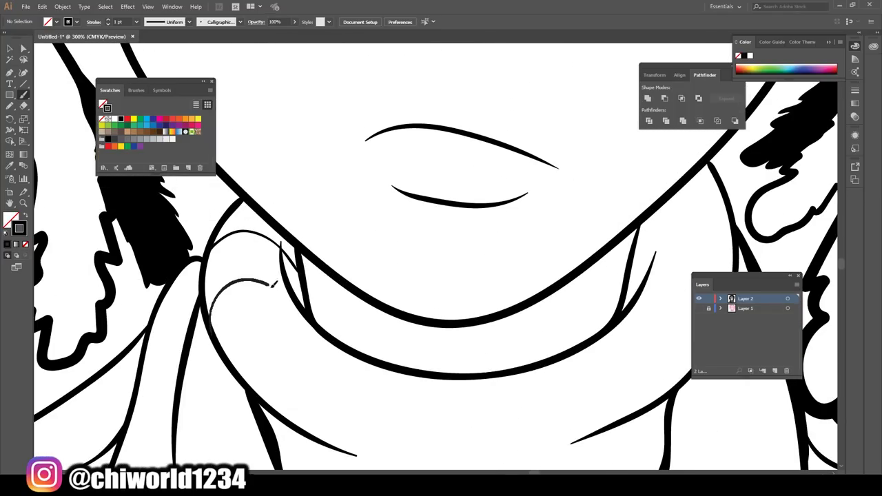
pyautogui.moveTo(262, 396)
pyautogui.mouseDown()
pyautogui.moveTo(262, 344)
pyautogui.moveTo(328, 327)
pyautogui.mouseUp()
pyautogui.hotkey('ctrl', '-')
pyautogui.hotkey('ctrl', '-')
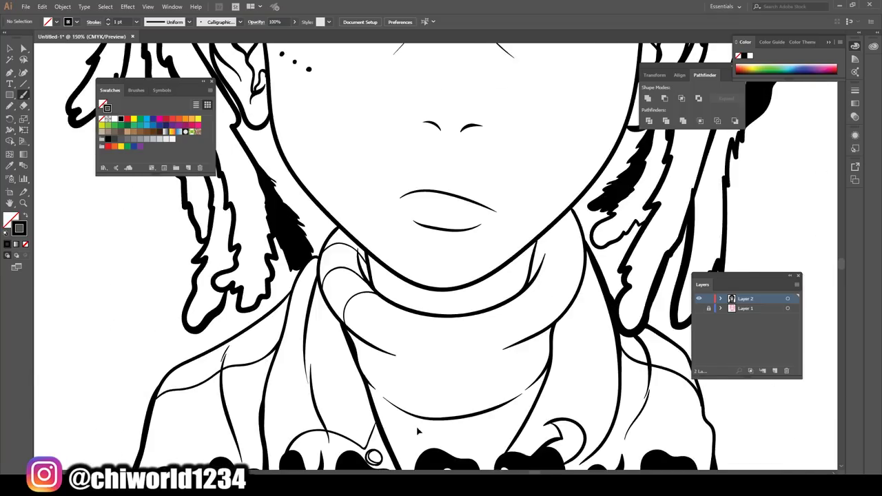
pyautogui.hotkey('ctrl', '+')
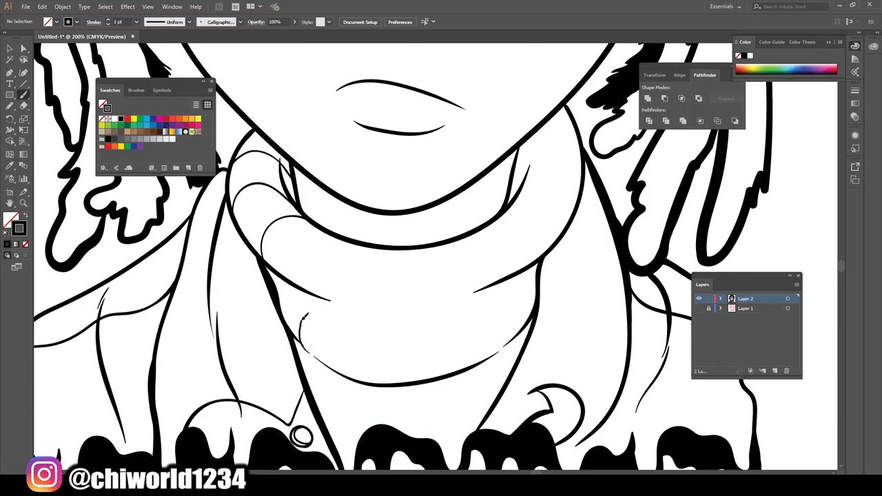
pyautogui.moveTo(293, 273)
pyautogui.mouseDown()
pyautogui.moveTo(337, 236)
pyautogui.moveTo(346, 300)
pyautogui.mouseUp()
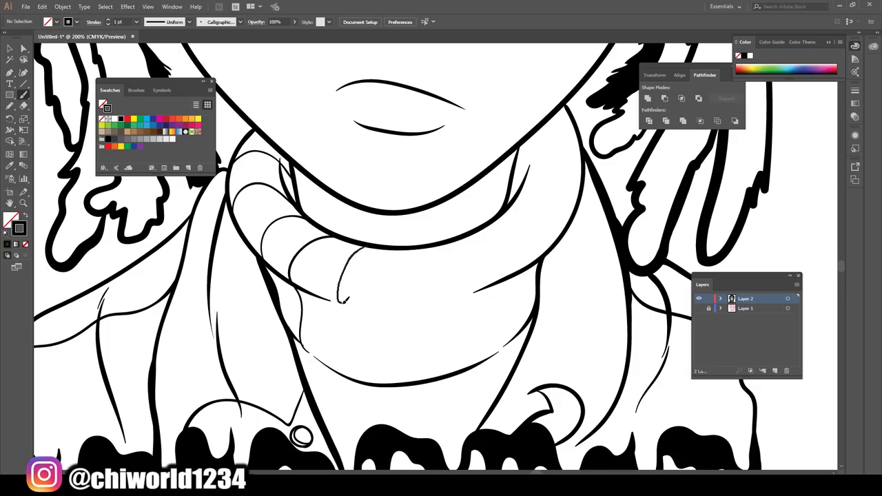
pyautogui.moveTo(342, 354); pyautogui.dragTo(340, 359)
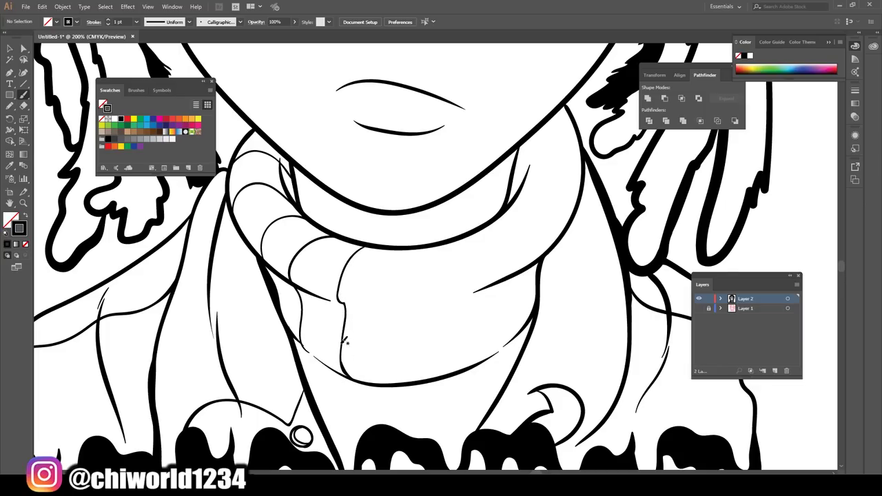
# Add vertical rib lines and outline the collar's right edge
pyautogui.moveTo(386, 384); pyautogui.dragTo(390, 302)
pyautogui.moveTo(416, 265); pyautogui.dragTo(410, 252)
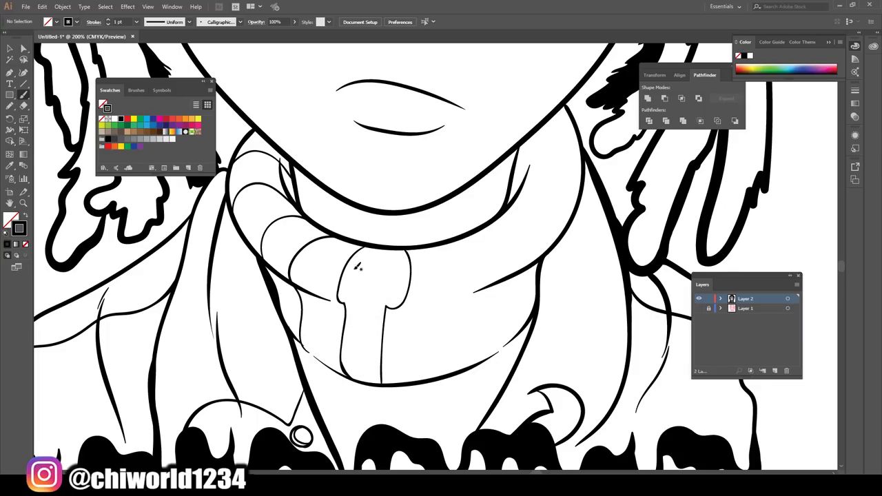
pyautogui.moveTo(398, 308); pyautogui.dragTo(426, 308)
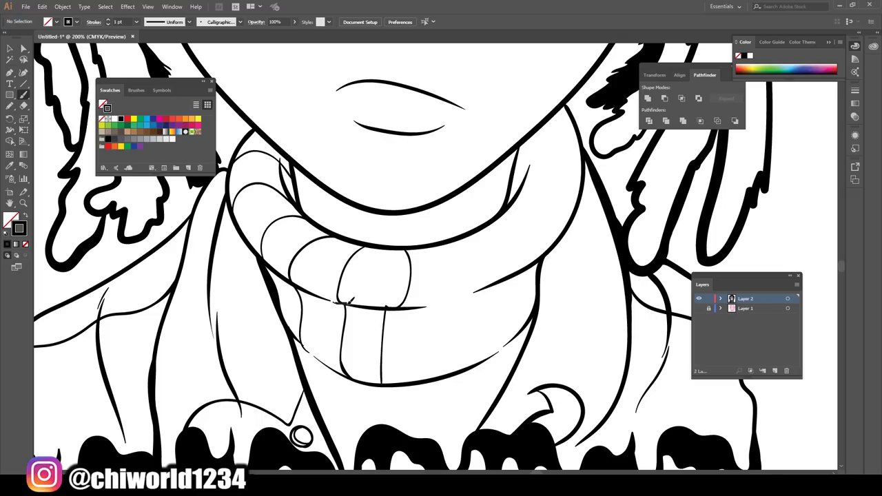
pyautogui.moveTo(336, 303); pyautogui.dragTo(430, 306)
pyautogui.moveTo(464, 262); pyautogui.dragTo(460, 242)
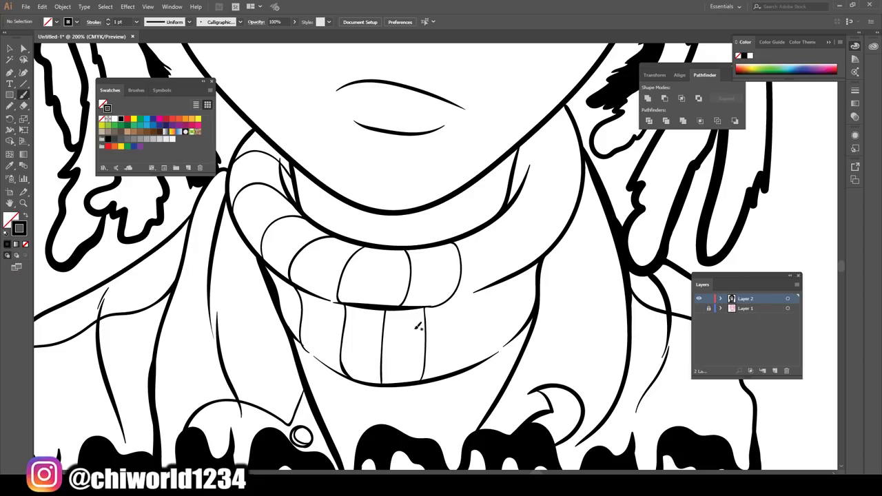
pyautogui.moveTo(463, 369); pyautogui.dragTo(483, 229)
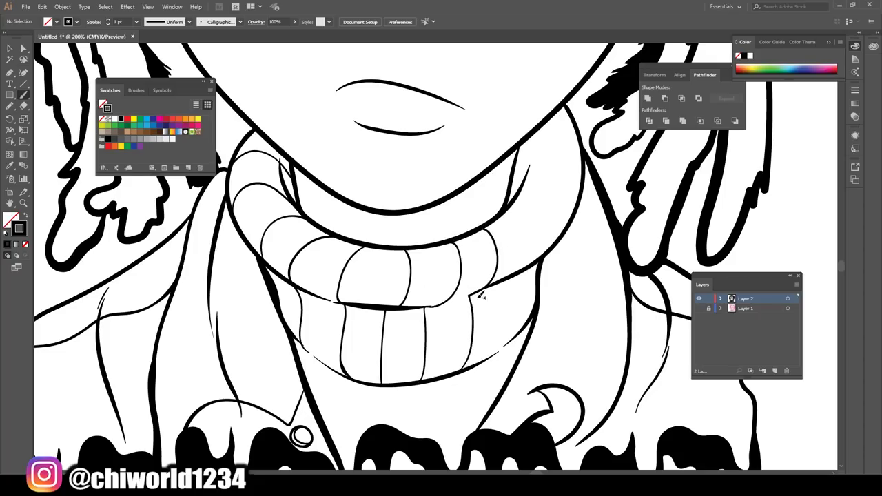
pyautogui.moveTo(514, 275); pyautogui.dragTo(503, 208)
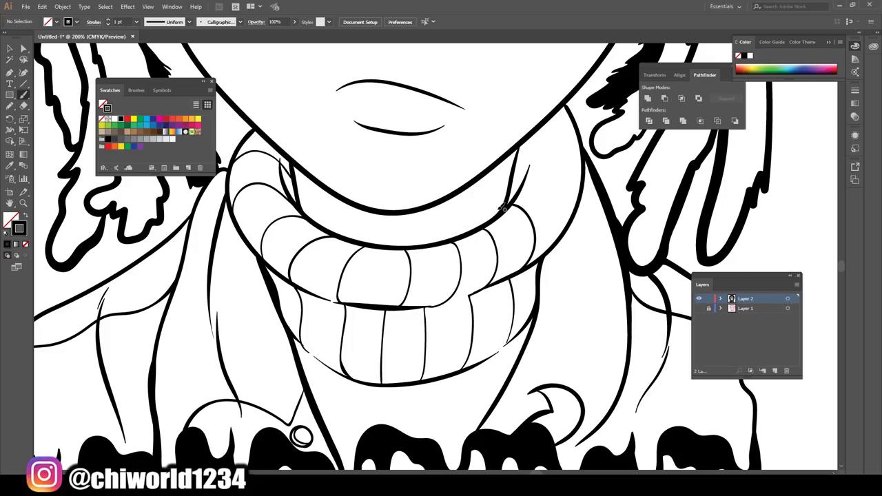
pyautogui.moveTo(555, 157); pyautogui.dragTo(559, 210)
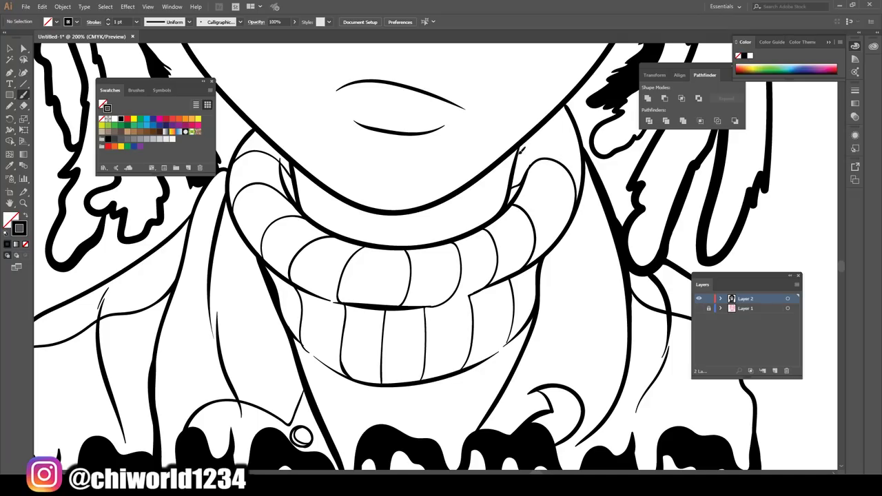
pyautogui.hotkey('ctrl', '-')
pyautogui.hotkey('ctrl', '-')
pyautogui.hotkey('ctrl', '-')
pyautogui.hotkey('ctrl', '-')
pyautogui.hotkey('ctrl', '-')
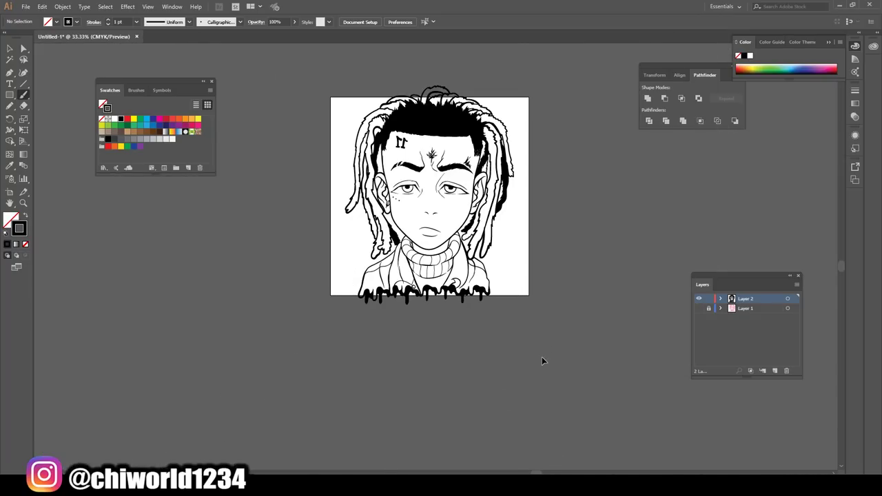
# Draw a tapered fur shape beside the collar and fill it solid black
pyautogui.hotkey('ctrl', '+')
pyautogui.hotkey('ctrl', '+')
pyautogui.hotkey('ctrl', '+')
pyautogui.hotkey('ctrl', '+')
pyautogui.press('n')
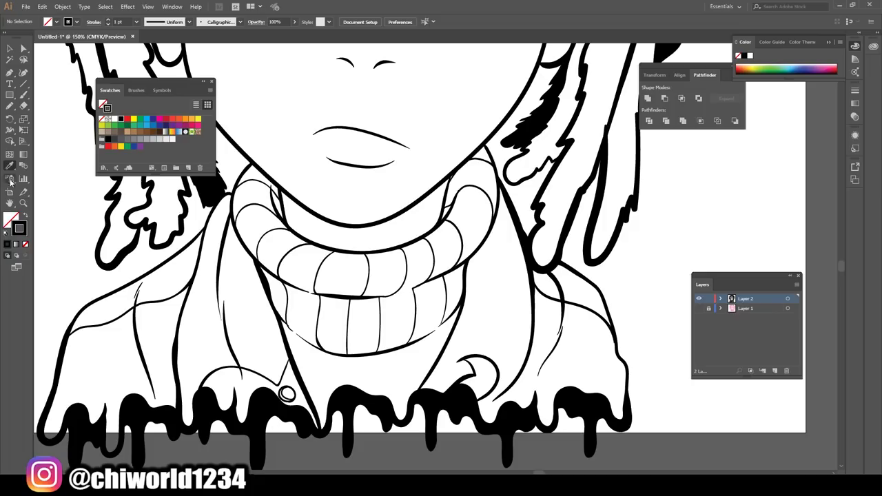
pyautogui.hotkey('ctrl', '+')
pyautogui.hotkey('ctrl', '+')
pyautogui.scroll(-2, 287, 234)
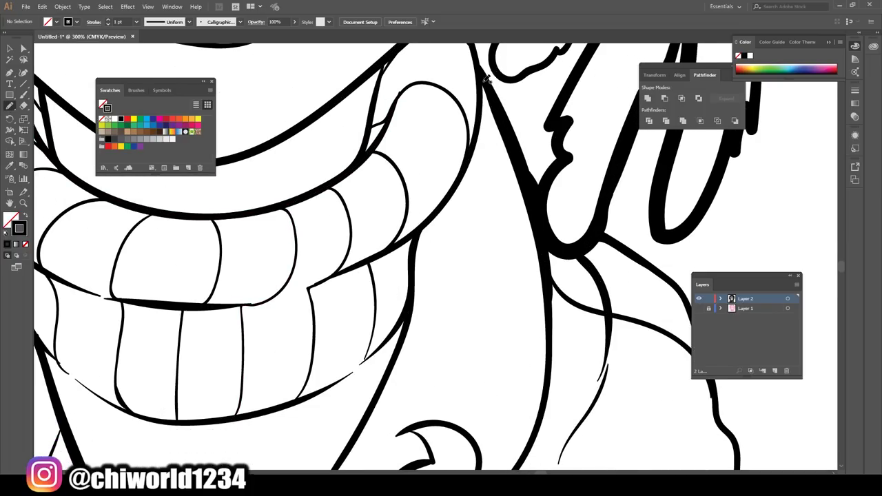
pyautogui.moveTo(486, 78)
pyautogui.mouseDown()
pyautogui.moveTo(397, 384)
pyautogui.moveTo(415, 303)
pyautogui.mouseUp()
pyautogui.moveTo(446, 198); pyautogui.dragTo(483, 74)
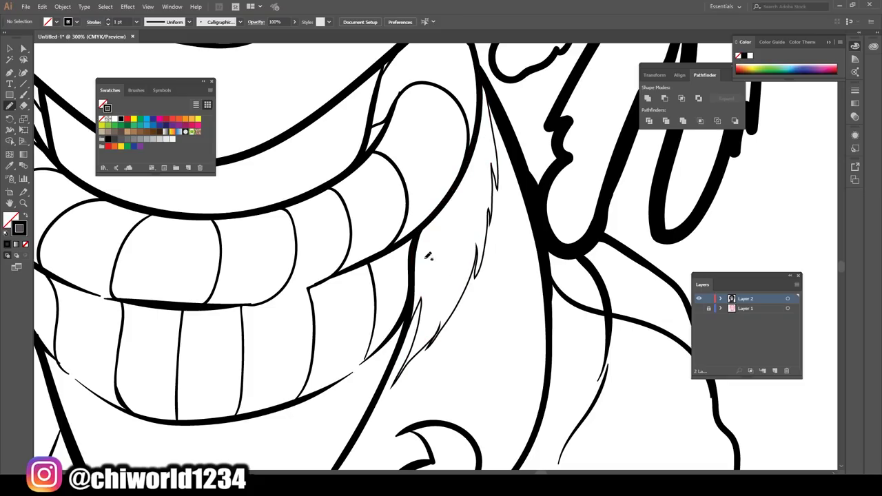
pyautogui.press('v')
pyautogui.doubleClick(460, 295)
pyautogui.hotkey('shift', 'x')
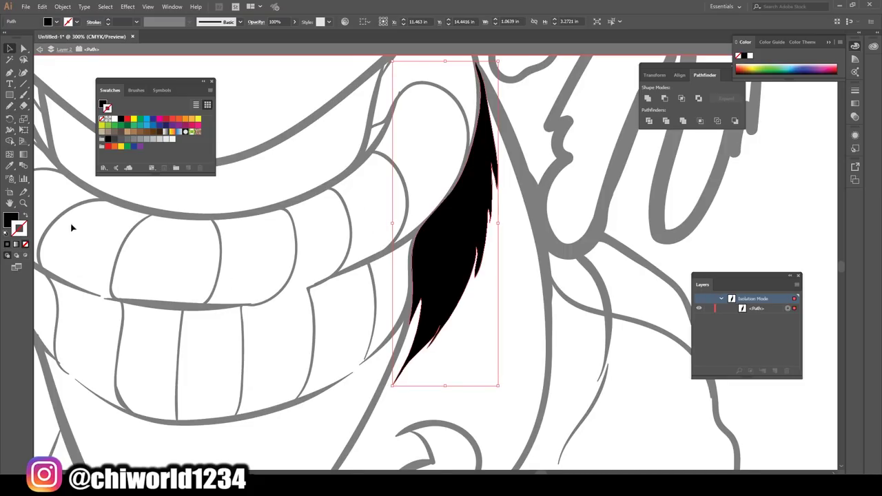
pyautogui.press('Escape')
# Trace the curl above the dripping hem and fill it black
pyautogui.hotkey('ctrl', '-')
pyautogui.hotkey('ctrl', '-')
pyautogui.hotkey('ctrl', '-')
pyautogui.scroll(1, 525, 351)
pyautogui.scroll(1, 512, 339)
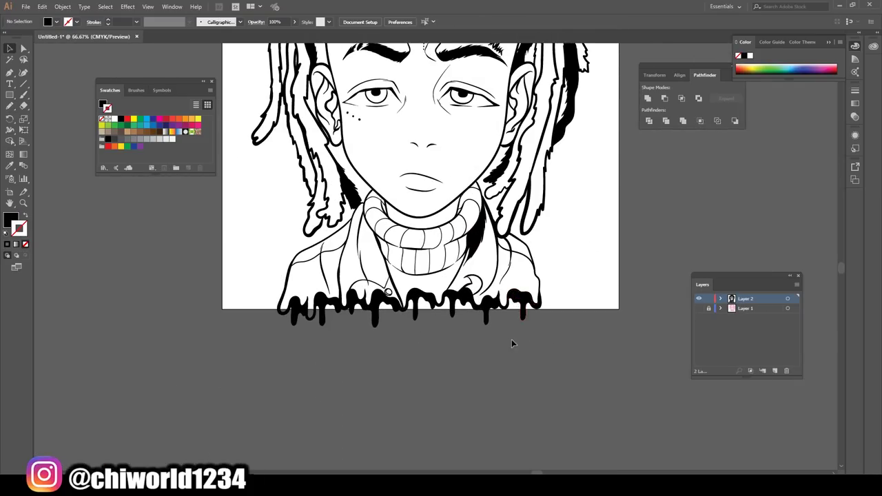
pyautogui.scroll(3, 511, 339)
pyautogui.scroll(2, 394, 410)
pyautogui.press('n')
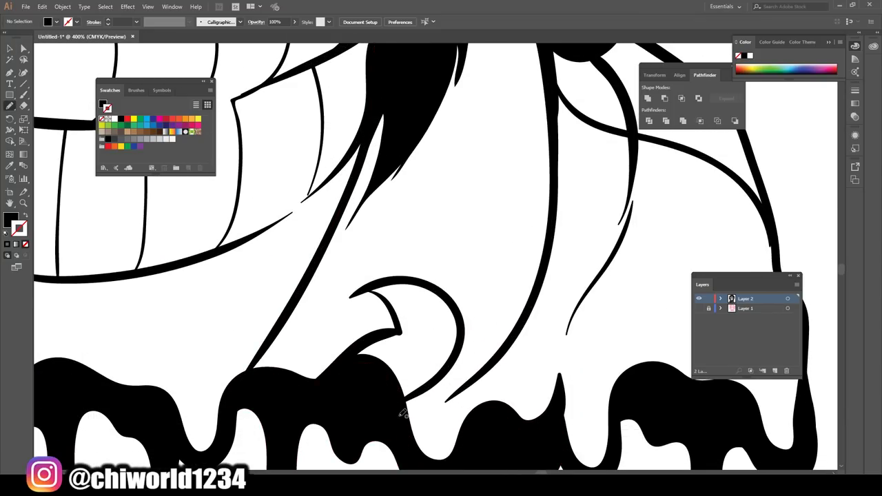
pyautogui.moveTo(391, 413); pyautogui.dragTo(369, 283)
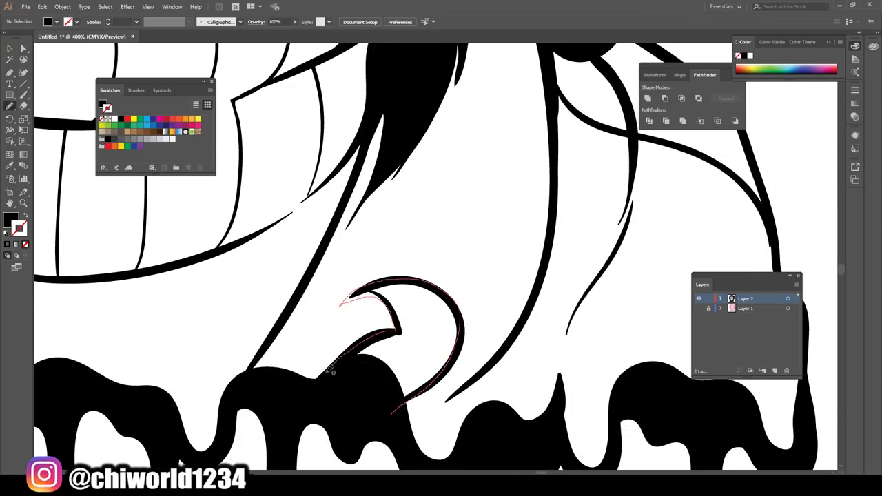
pyautogui.moveTo(331, 371); pyautogui.dragTo(332, 372)
pyautogui.hscroll(3, 393, 419)
pyautogui.scroll(-1, 394, 419)
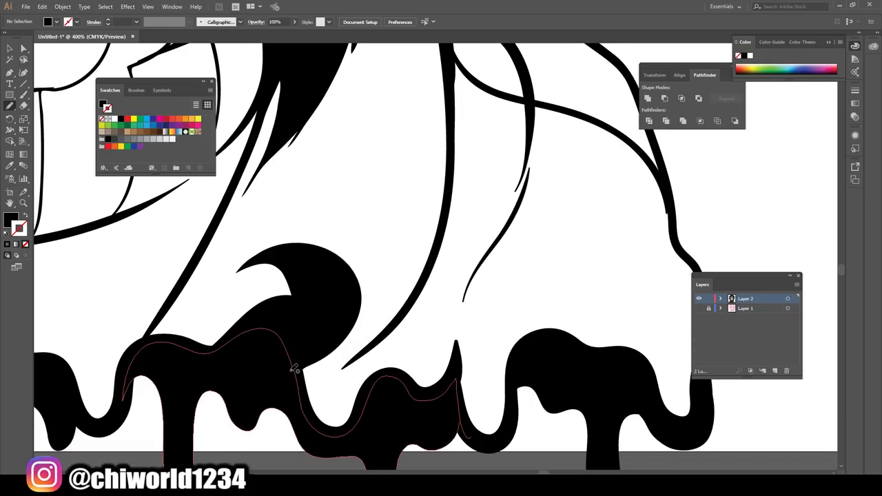
pyautogui.moveTo(432, 306); pyautogui.dragTo(286, 403)
# Paint black shading along a jacket fold near the dripping hem
pyautogui.hotkey('ctrl', '-')
pyautogui.hotkey('ctrl', '-')
pyautogui.hotkey('ctrl', '-')
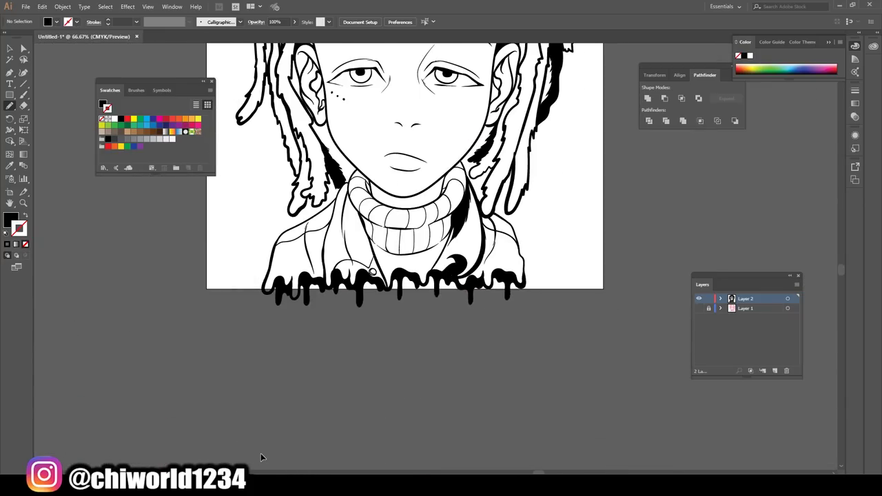
pyautogui.hotkey('ctrl', '+')
pyautogui.hotkey('ctrl', '+')
pyautogui.scroll(-1, 262, 452)
pyautogui.hotkey('ctrl', '+')
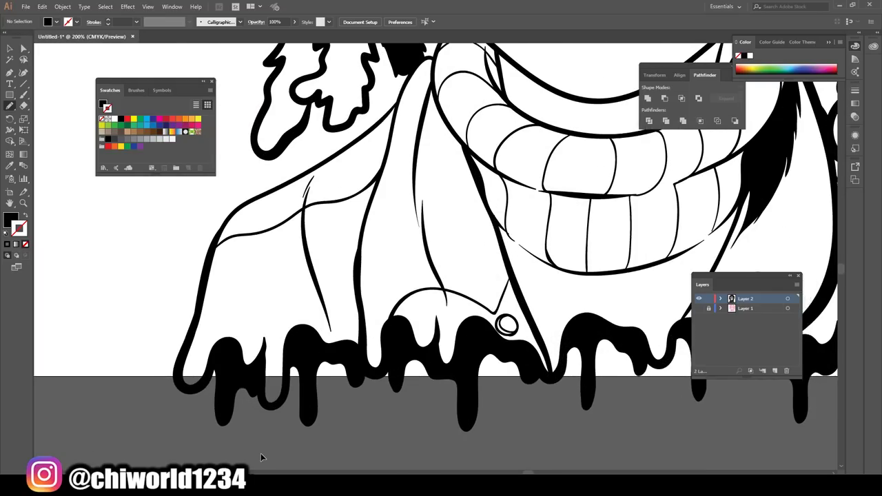
pyautogui.hotkey('ctrl', '+')
pyautogui.scroll(2, 262, 457)
pyautogui.moveTo(408, 367)
pyautogui.mouseDown()
pyautogui.moveTo(387, 436)
pyautogui.moveTo(412, 367)
pyautogui.mouseUp()
# Add tapered black shading along the left and right collar lines
pyautogui.hotkey('ctrl', '-')
pyautogui.hotkey('ctrl', '-')
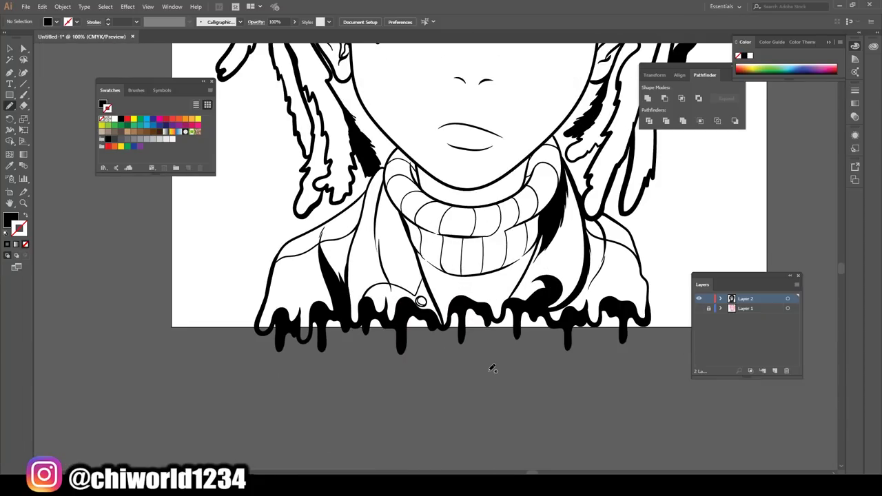
pyautogui.hotkey('ctrl', '+')
pyautogui.hotkey('ctrl', '+')
pyautogui.moveTo(383, 447)
pyautogui.mouseDown()
pyautogui.moveTo(372, 345)
pyautogui.moveTo(338, 230)
pyautogui.mouseUp()
pyautogui.moveTo(315, 256); pyautogui.dragTo(312, 250)
pyautogui.hotkey('ctrl', '-')
pyautogui.hotkey('ctrl', '-')
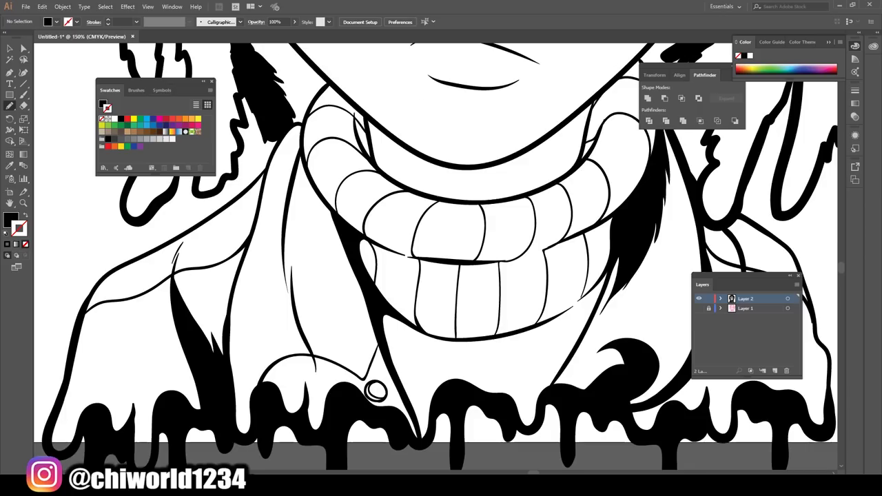
pyautogui.hotkey('ctrl', '-')
pyautogui.hotkey('ctrl', '-')
pyautogui.hotkey('ctrl', '+')
pyautogui.hotkey('ctrl', '+')
pyautogui.hotkey('ctrl', '+')
pyautogui.moveTo(500, 382)
pyautogui.mouseDown()
pyautogui.moveTo(598, 228)
pyautogui.moveTo(555, 337)
pyautogui.mouseUp()
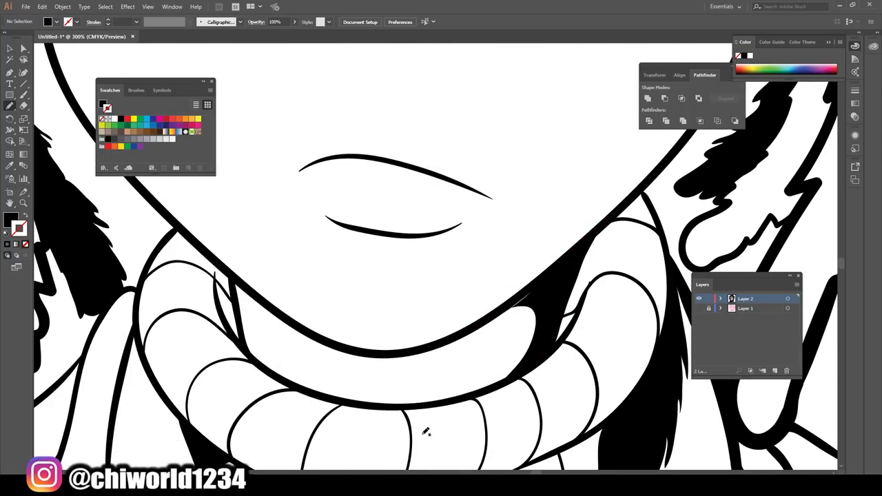
pyautogui.moveTo(551, 280); pyautogui.dragTo(551, 279)
pyautogui.hotkey('ctrl', '-')
pyautogui.hotkey('ctrl', '-')
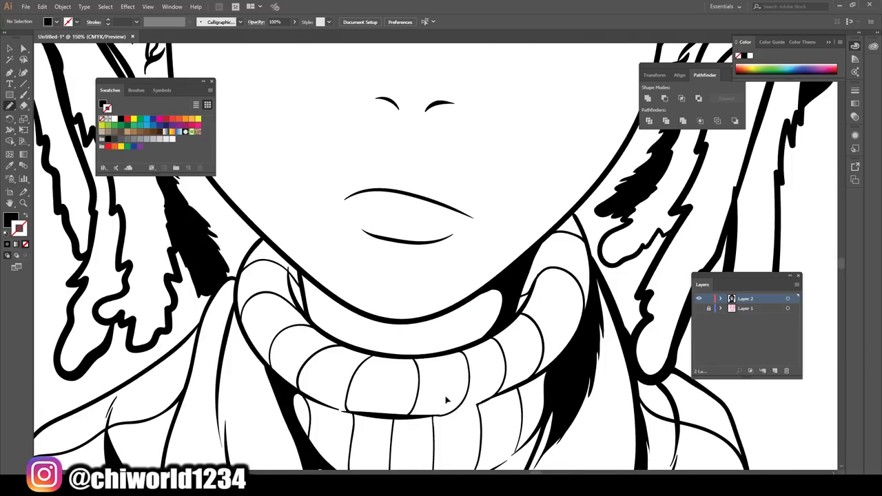
pyautogui.hotkey('ctrl', '-')
pyautogui.hotkey('ctrl', '-')
pyautogui.hotkey('ctrl', '-')
pyautogui.hotkey('ctrl', '+')
pyautogui.hotkey('ctrl', '+')
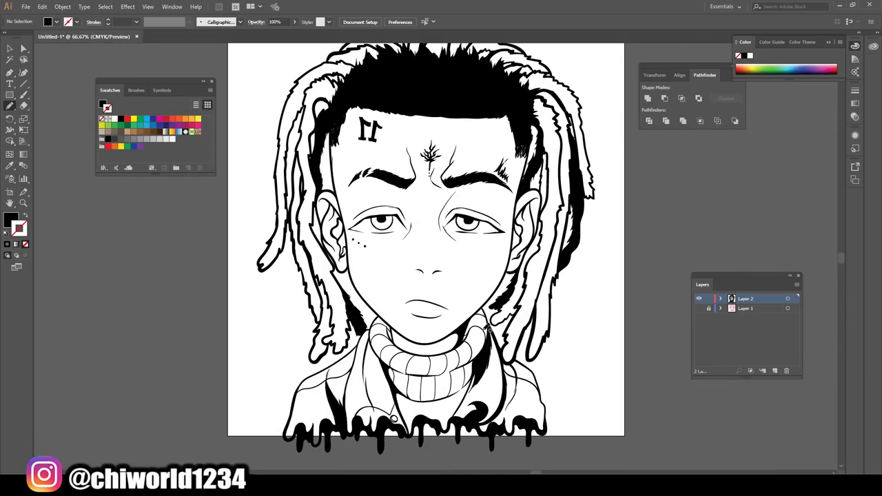
# Swap to no fill with a black 1 pt stroke, then zoom to 100% on the hair
pyautogui.hotkey('ctrl', '-')
pyautogui.hotkey('ctrl', '+')
pyautogui.hotkey('ctrl', '+')
pyautogui.hotkey('ctrl', '+')
pyautogui.scroll(1, 441, 255)
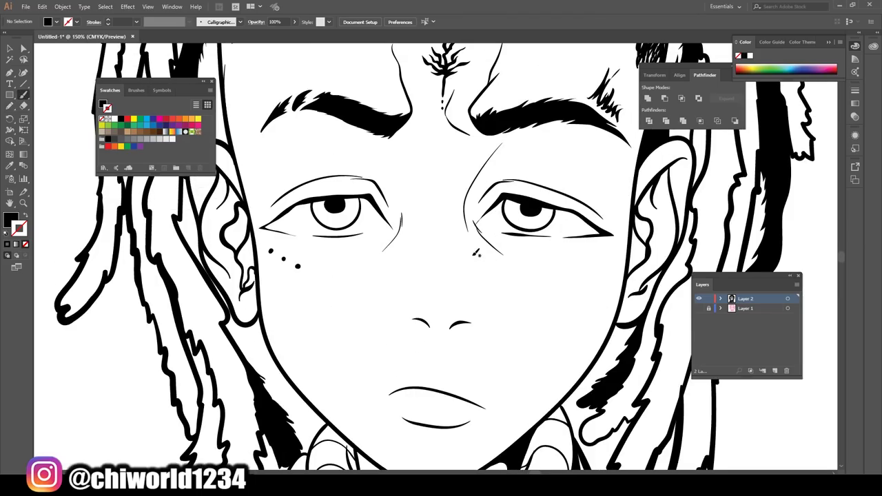
pyautogui.hotkey('shift', 'x')
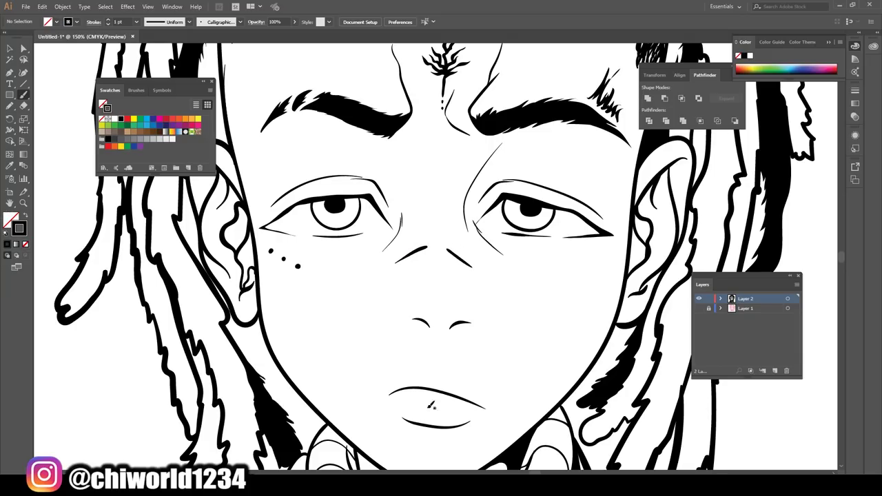
pyautogui.hotkey('ctrl', '-')
pyautogui.hotkey('ctrl', '-')
pyautogui.hotkey('ctrl', '-')
pyautogui.hotkey('ctrl', '-')
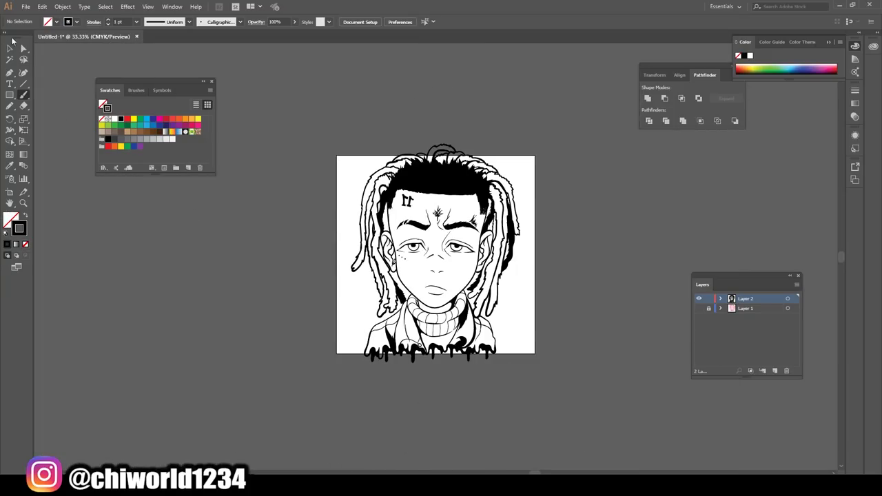
pyautogui.hotkey('ctrl', '+')
pyautogui.hotkey('ctrl', '+')
pyautogui.hotkey('ctrl', '+')
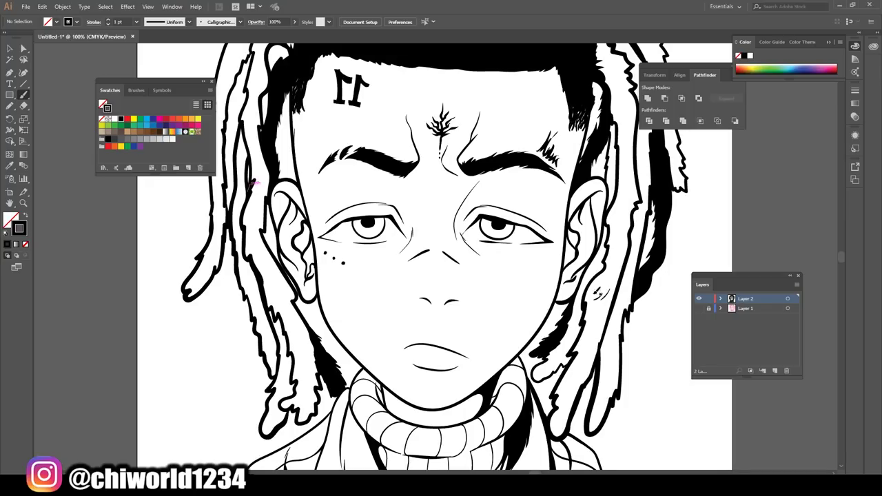
pyautogui.scroll(2, 278, 293)
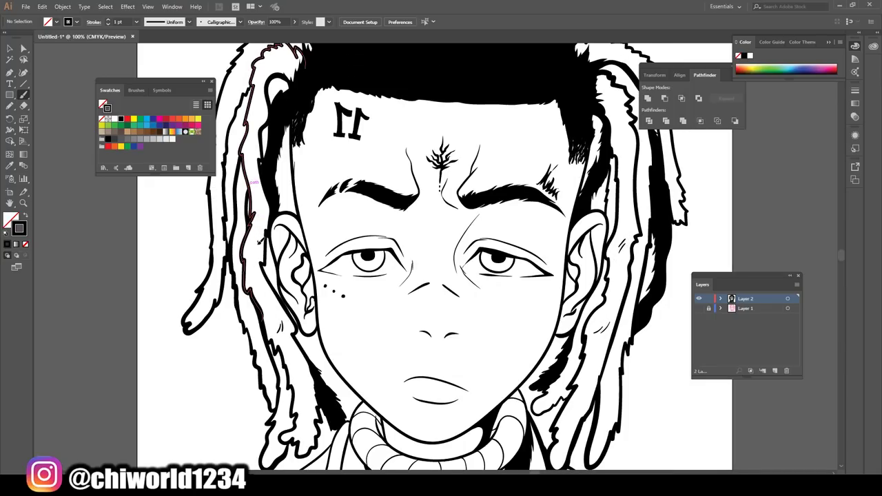
pyautogui.scroll(2, 264, 197)
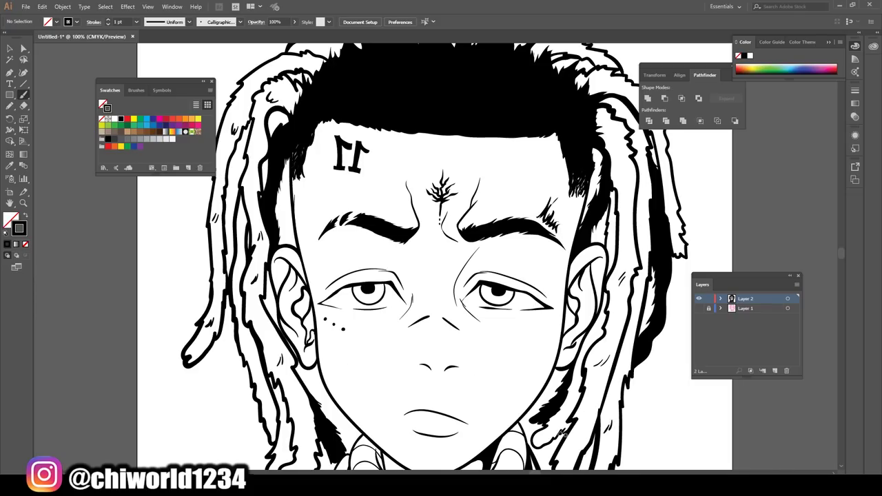
pyautogui.scroll(-3, 427, 413)
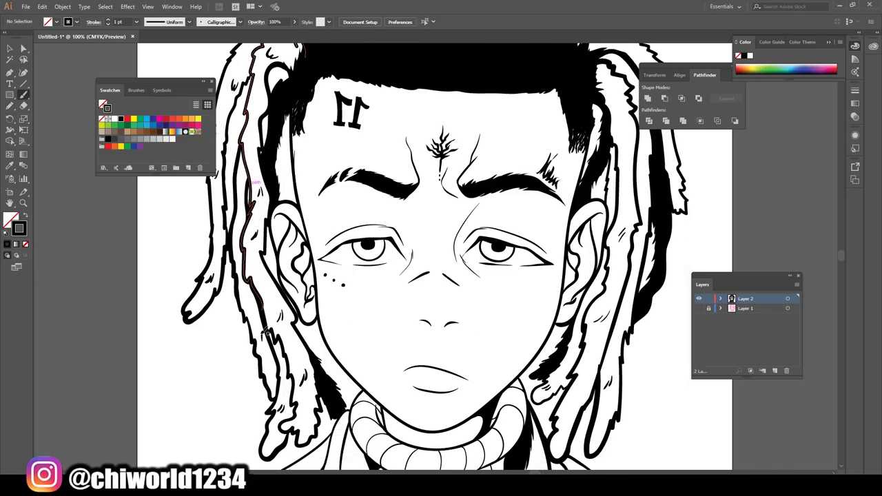
pyautogui.scroll(2, 264, 332)
pyautogui.scroll(2, 264, 332)
pyautogui.scroll(2, 625, 184)
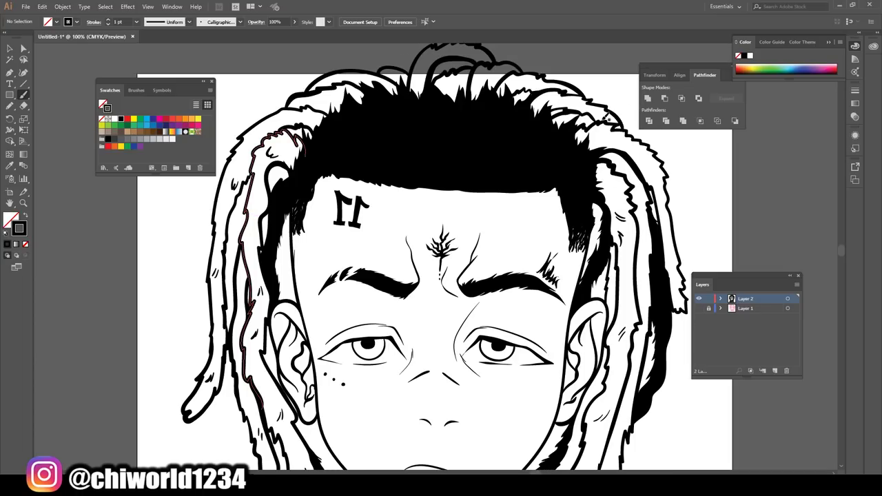
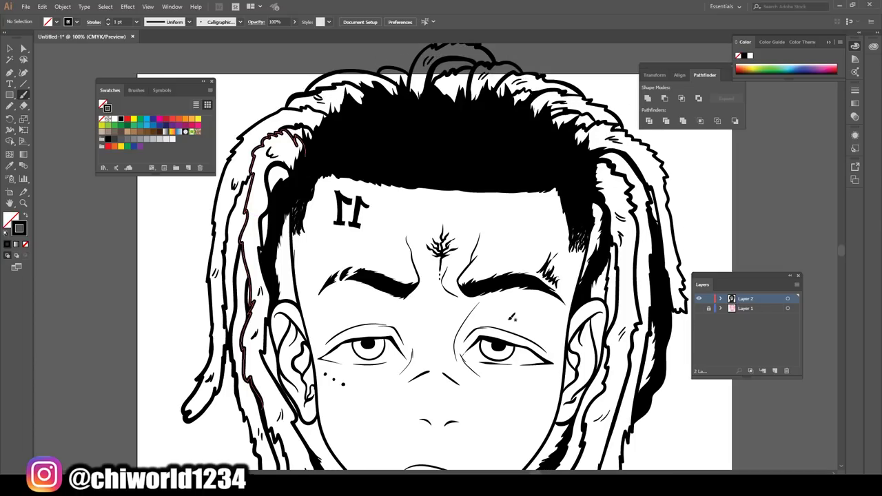
# Expand the brushed line art's appearance into plain filled outline shapes
pyautogui.hotkey('ctrl', '-')
pyautogui.hotkey('ctrl', '-')
pyautogui.hotkey('ctrl', '-')
pyautogui.press('v')
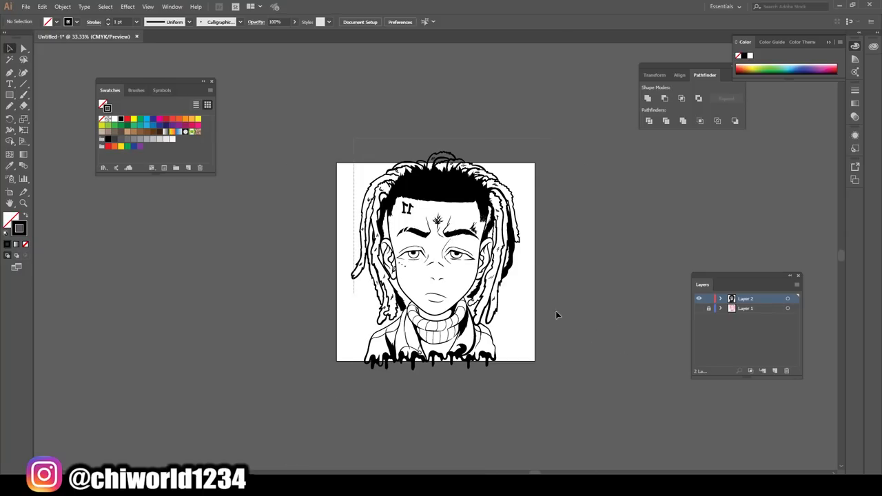
pyautogui.moveTo(557, 315); pyautogui.dragTo(569, 372)
pyautogui.click(62, 6)
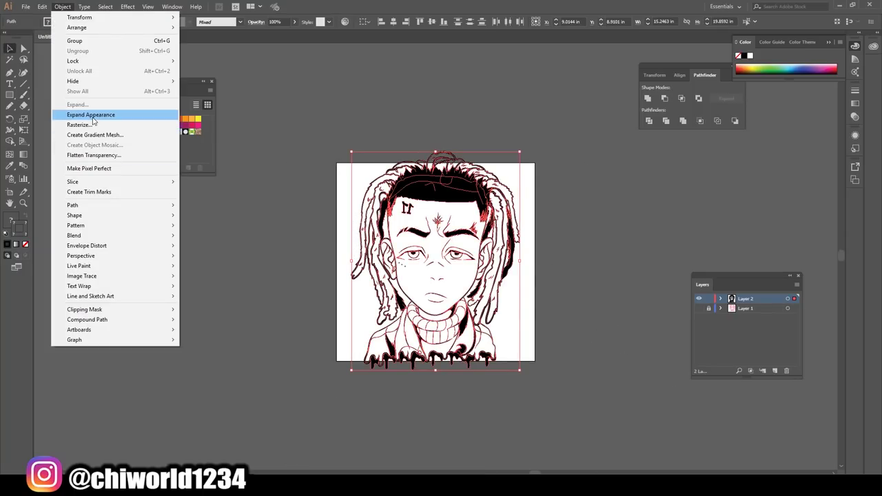
pyautogui.click(94, 118)
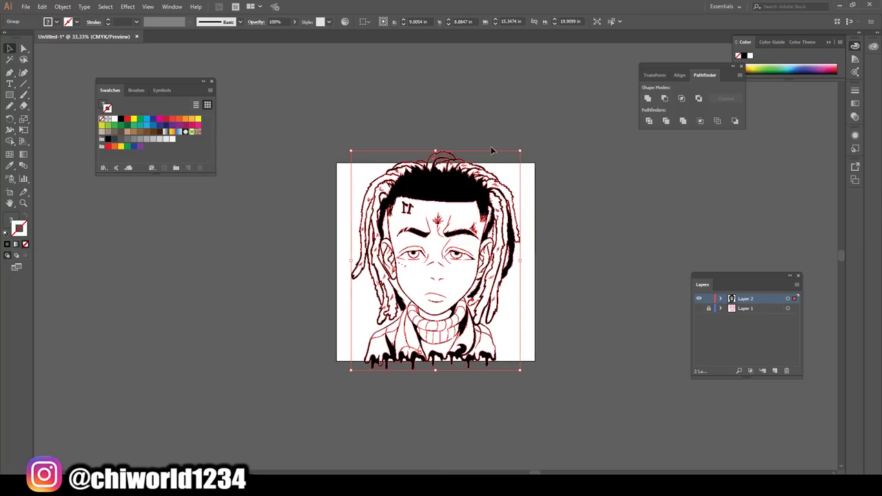
pyautogui.click(510, 168)
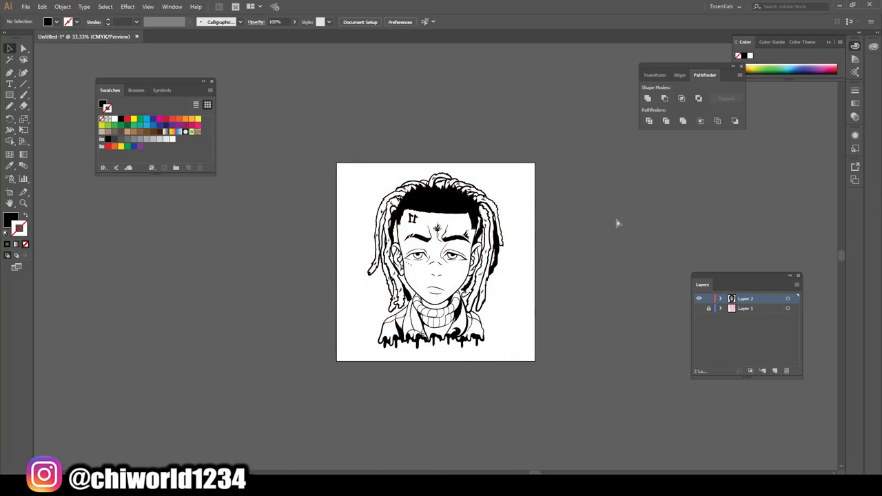
# Duplicate Layer 2 as Layer 2 copy and keep Layer 2 as the working layer
pyautogui.hotkey('ctrl', '+')
pyautogui.hotkey('ctrl', '+')
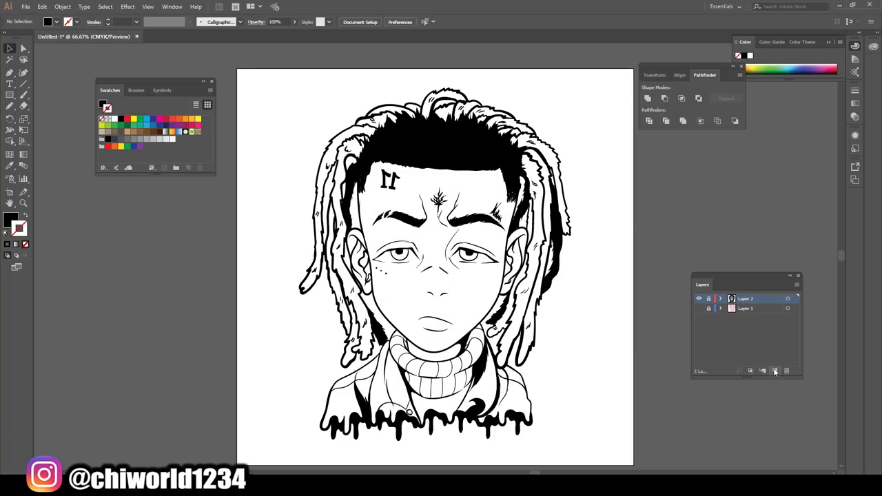
pyautogui.click(775, 372)
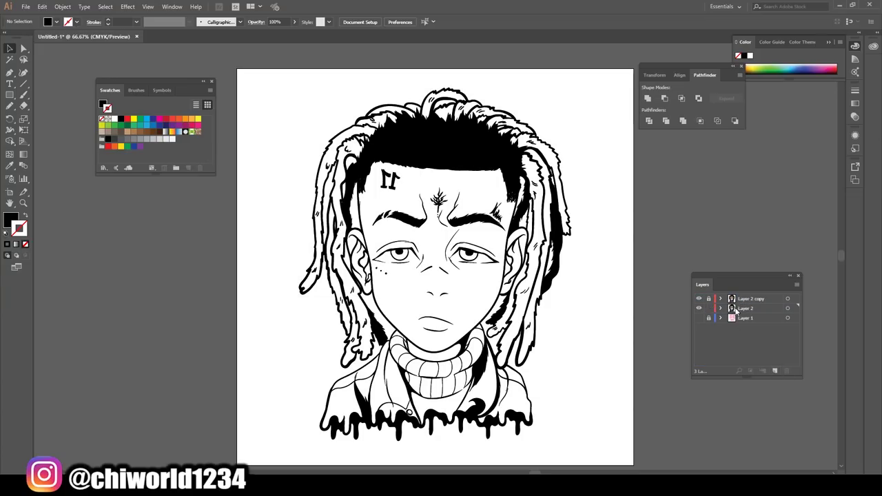
pyautogui.click(736, 310)
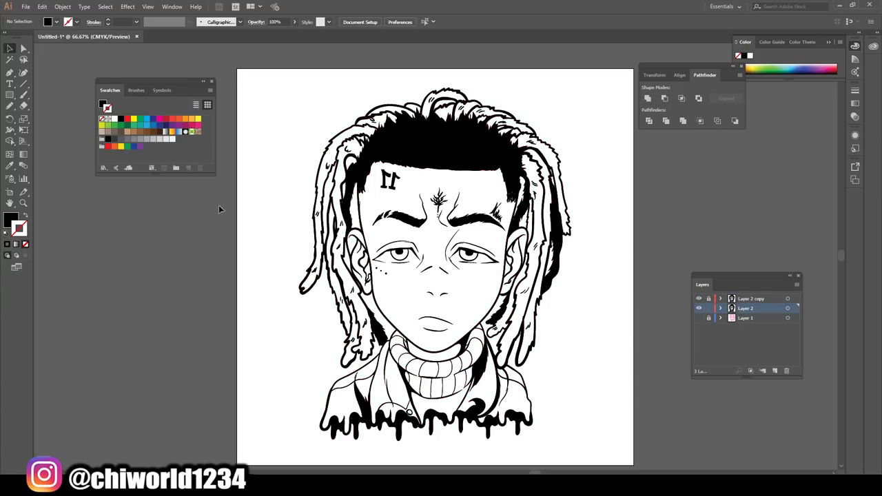
# Set the fill colour to peach F2B594
pyautogui.doubleClick(12, 221)
pyautogui.moveTo(142, 147); pyautogui.dragTo(142, 142)
pyautogui.click(56, 36)
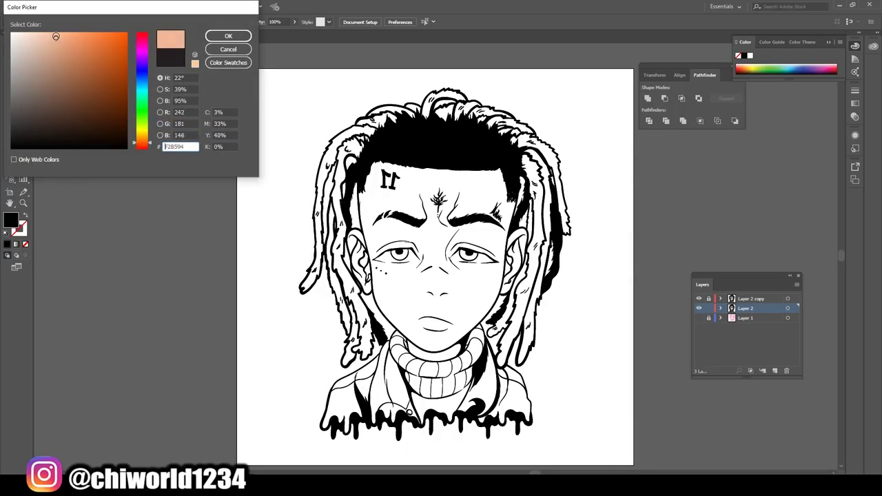
pyautogui.click(228, 35)
# Draw a peach rectangle over the figure, send it behind the line art, and Pathfinder Merge them
pyautogui.press('m')
pyautogui.moveTo(269, 68)
pyautogui.mouseDown()
pyautogui.moveTo(614, 410)
pyautogui.moveTo(599, 450)
pyautogui.mouseUp()
pyautogui.press('v')
pyautogui.rightClick(282, 206)
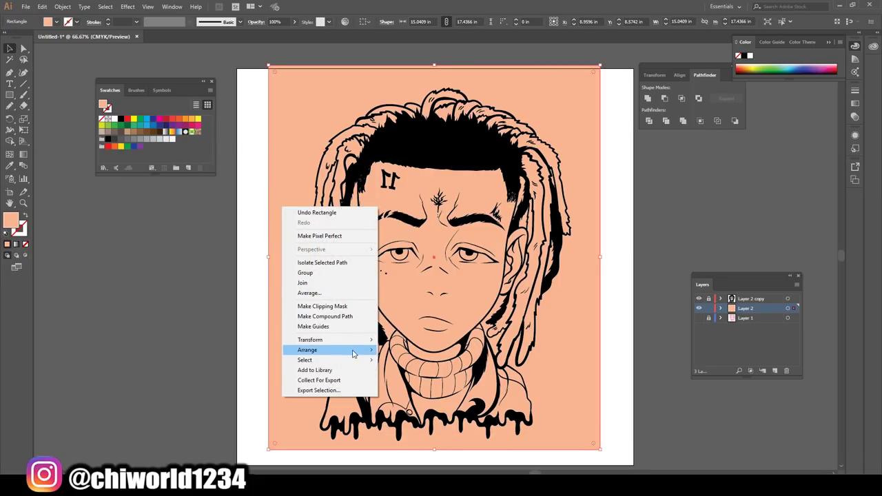
pyautogui.click(414, 379)
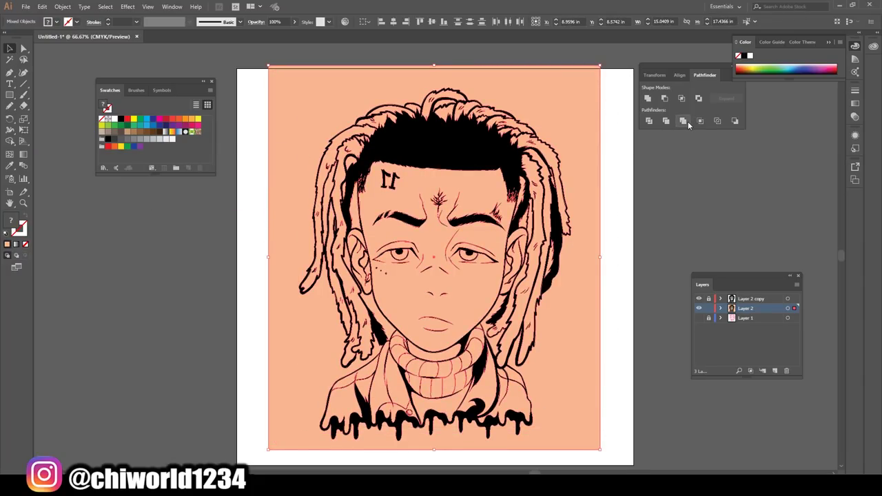
pyautogui.click(687, 121)
# Delete the peach area outside the figure so the background stays white
pyautogui.rightClick(590, 157)
pyautogui.click(621, 211)
pyautogui.click(593, 162)
pyautogui.press('Delete')
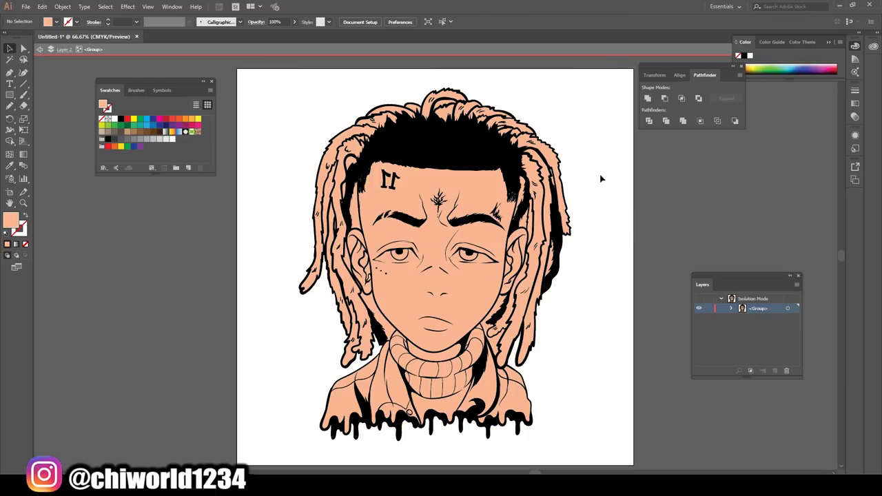
pyautogui.doubleClick(635, 251)
pyautogui.click(729, 311)
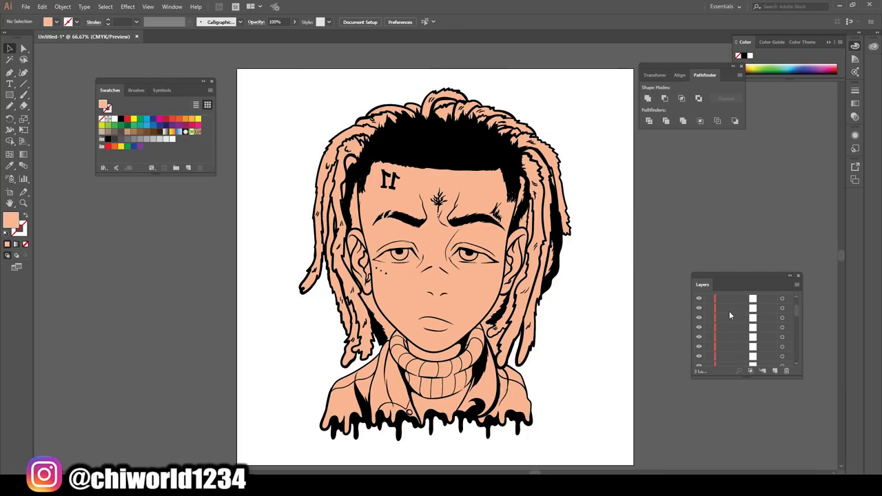
pyautogui.scroll(-2, 730, 311)
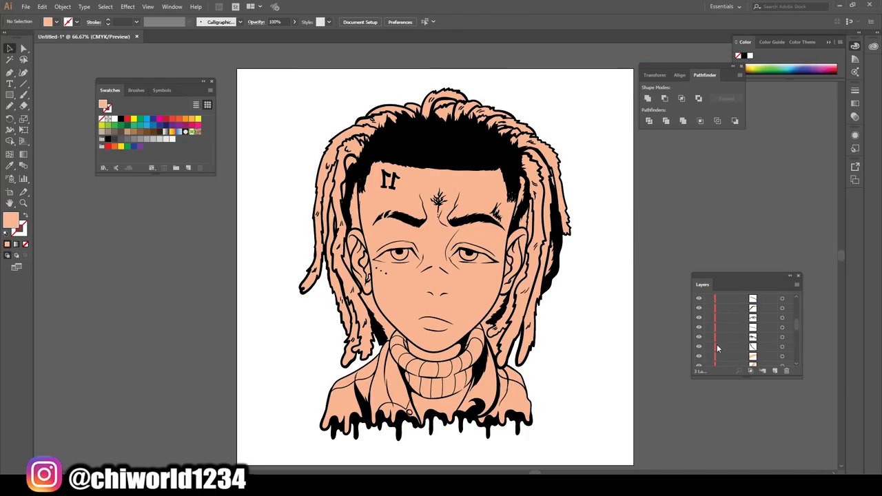
pyautogui.scroll(3, 710, 329)
# Isolate the group of shapes at the left shoulder for editing
pyautogui.scroll(-1, 302, 365)
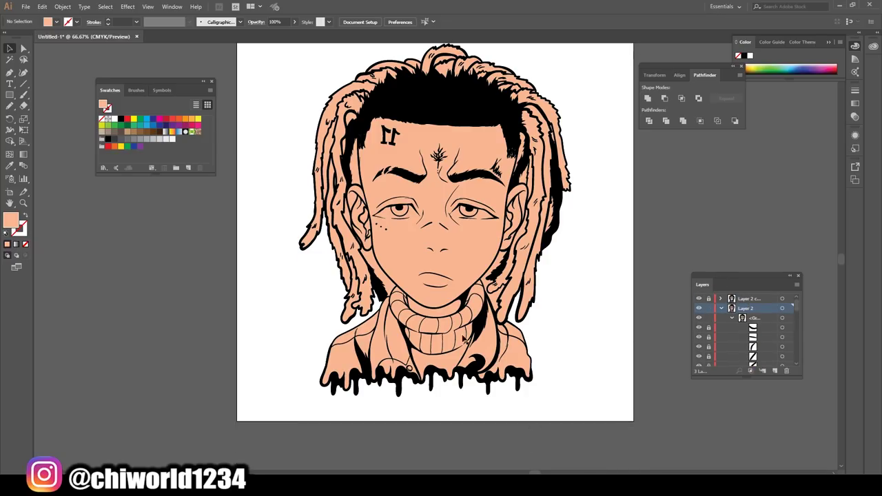
pyautogui.scroll(-1, 302, 365)
pyautogui.hotkey('ctrl', '+')
pyautogui.moveTo(256, 417); pyautogui.dragTo(397, 364)
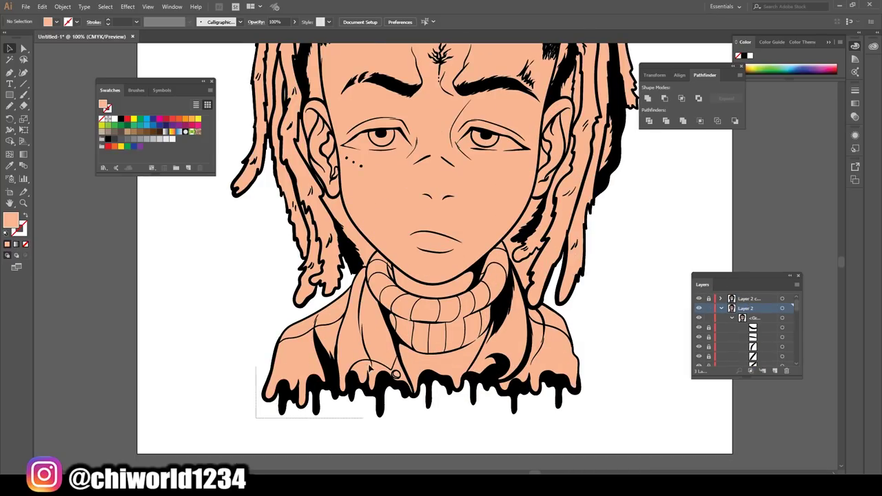
pyautogui.rightClick(380, 365)
pyautogui.click(422, 281)
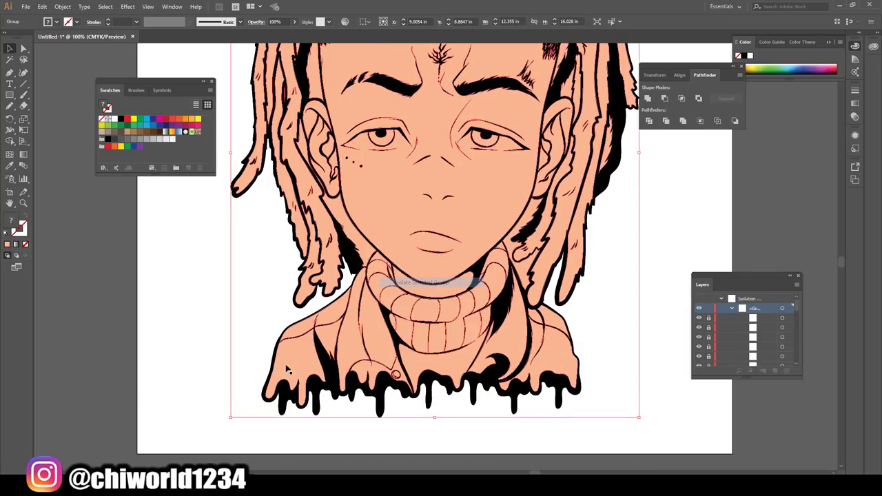
# Fill the left shoulder soft blue 87A2D8 and eyedropper it onto the right shoulder
pyautogui.click(364, 322)
pyautogui.doubleClick(10, 219)
pyautogui.click(141, 77)
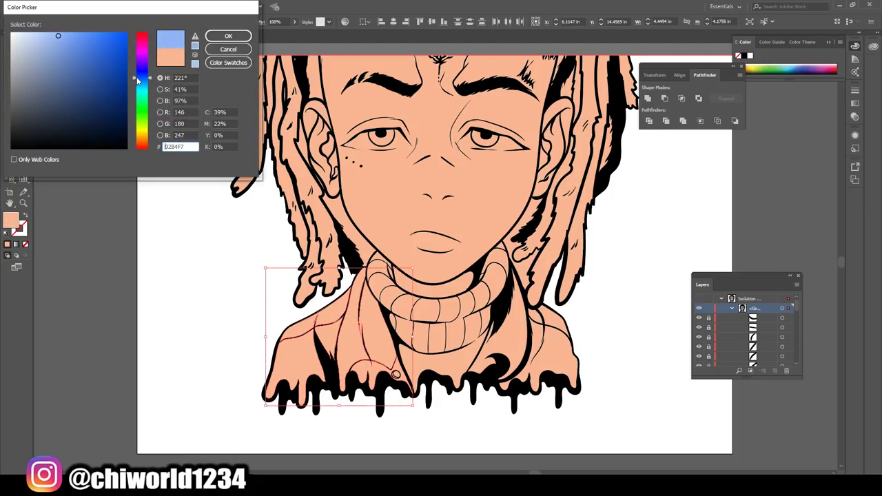
pyautogui.click(53, 56)
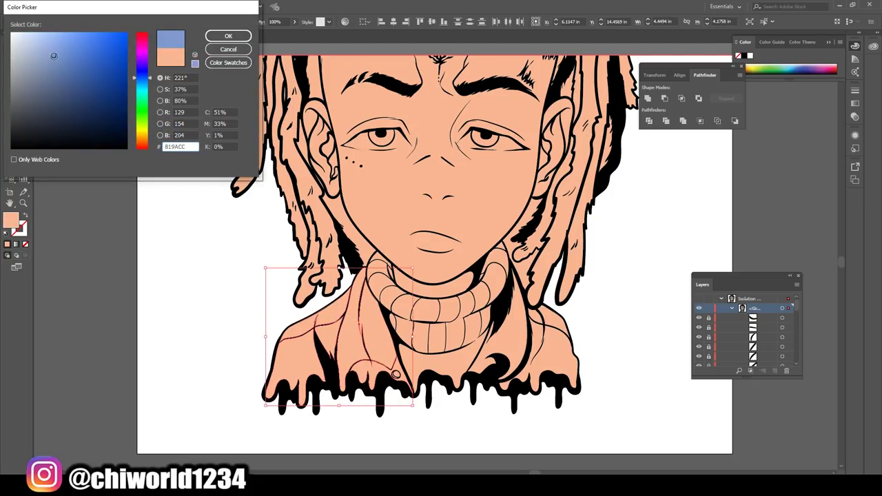
pyautogui.click(228, 36)
pyautogui.moveTo(500, 420); pyautogui.dragTo(611, 322)
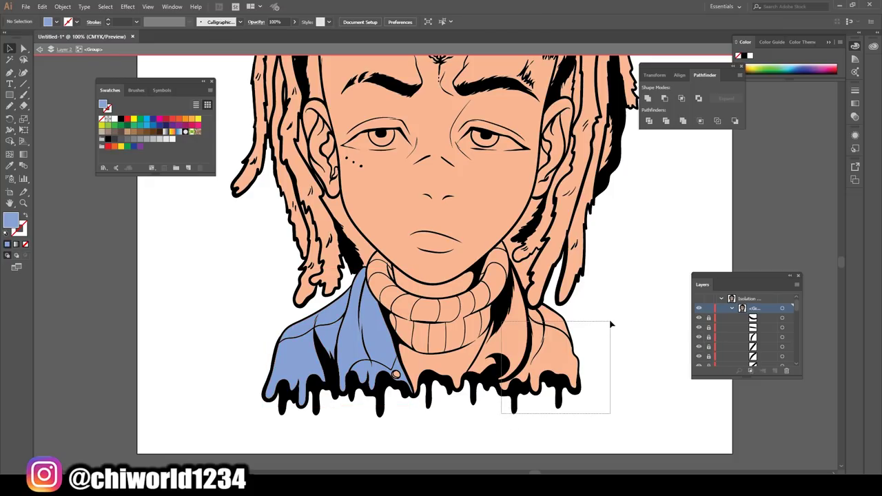
pyautogui.press('i')
pyautogui.click(315, 354)
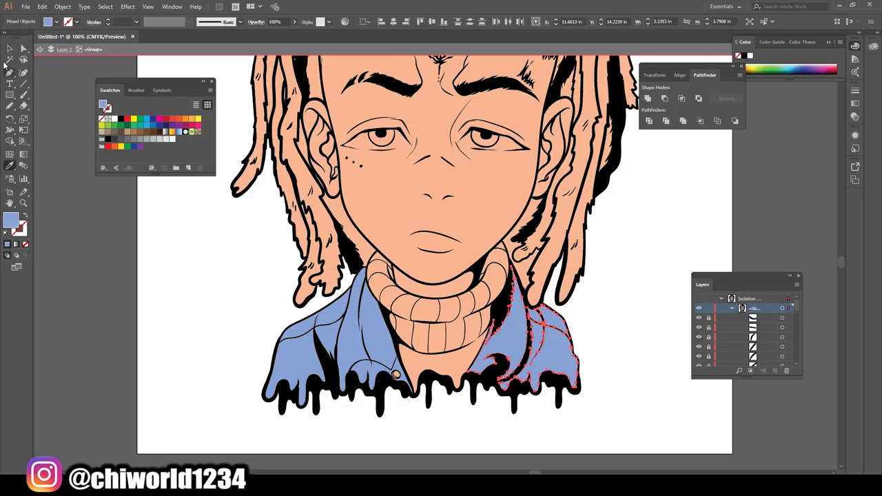
pyautogui.press('v')
# Fill the black gap in the right-hand dreadlocks with peach
pyautogui.scroll(3, 230, 290)
pyautogui.click(340, 282)
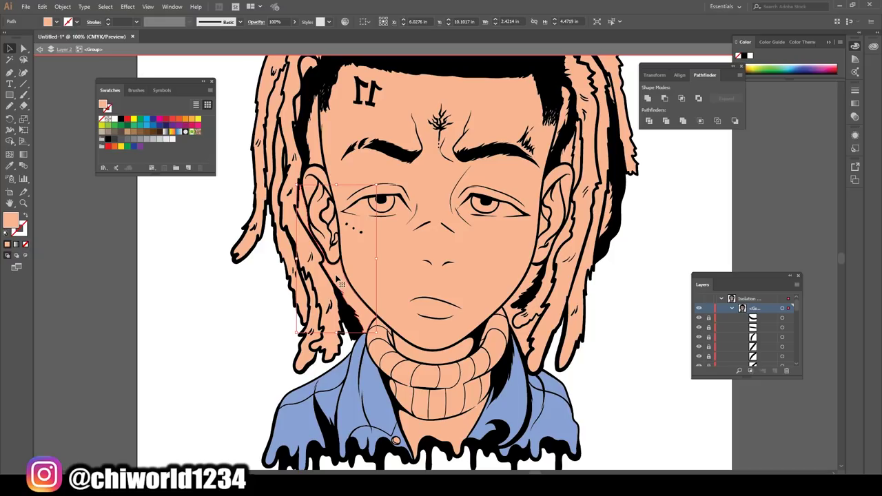
pyautogui.hotkey('ctrl', 'shift', 'a')
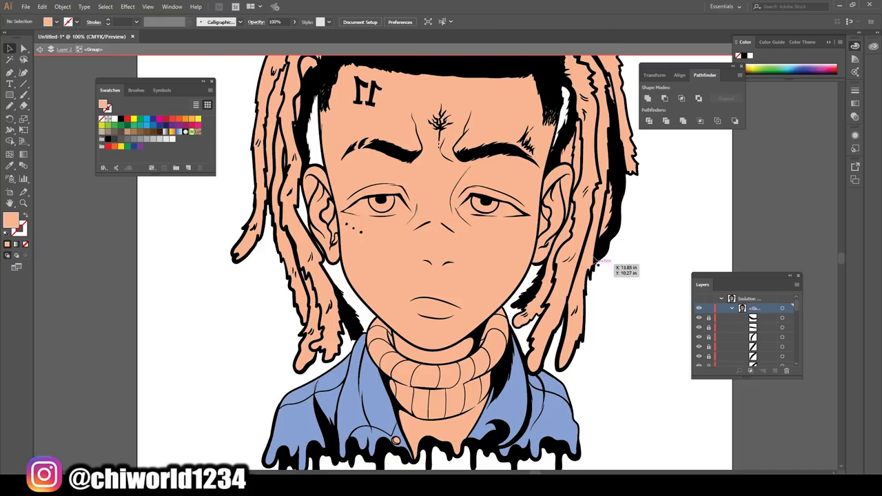
pyautogui.click(606, 222)
pyautogui.hotkey('ctrl', '-')
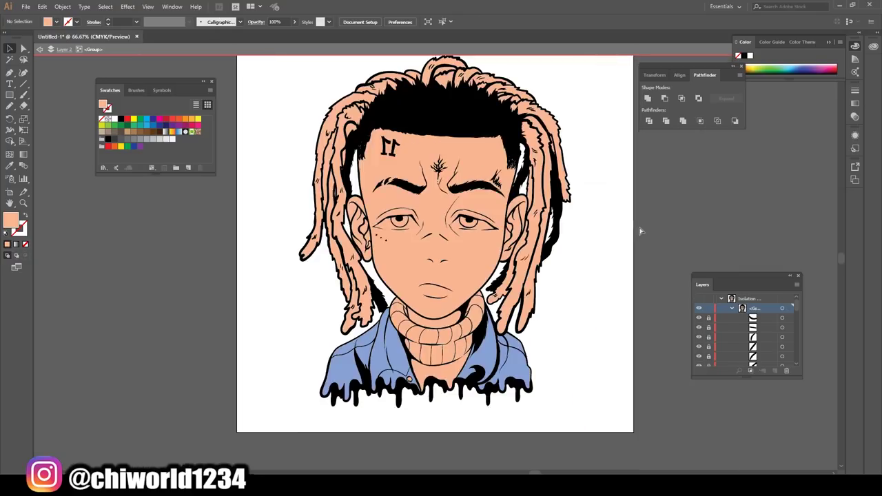
pyautogui.hotkey('ctrl', '-')
pyautogui.hotkey('ctrl', '+')
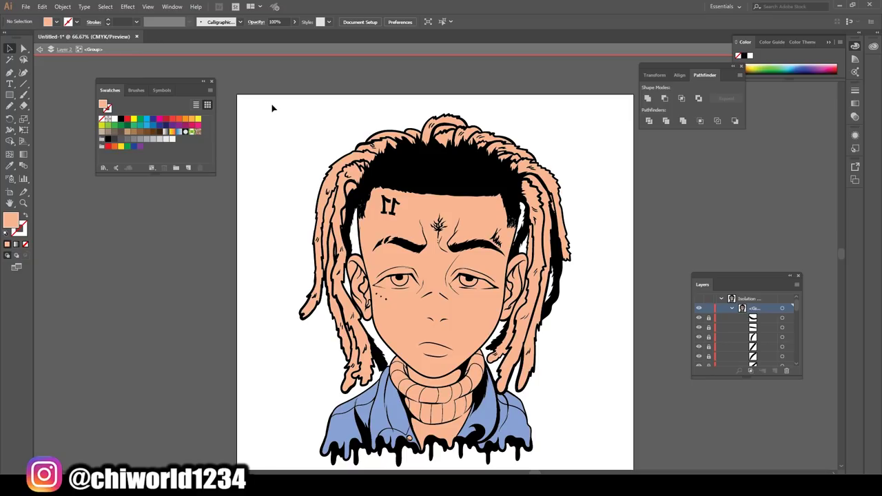
# Fill the main hair shapes with the CMYK Blue swatch, undoing a trial colour
pyautogui.moveTo(272, 108); pyautogui.dragTo(393, 113)
pyautogui.moveTo(309, 103); pyautogui.dragTo(585, 189)
pyautogui.click(153, 121)
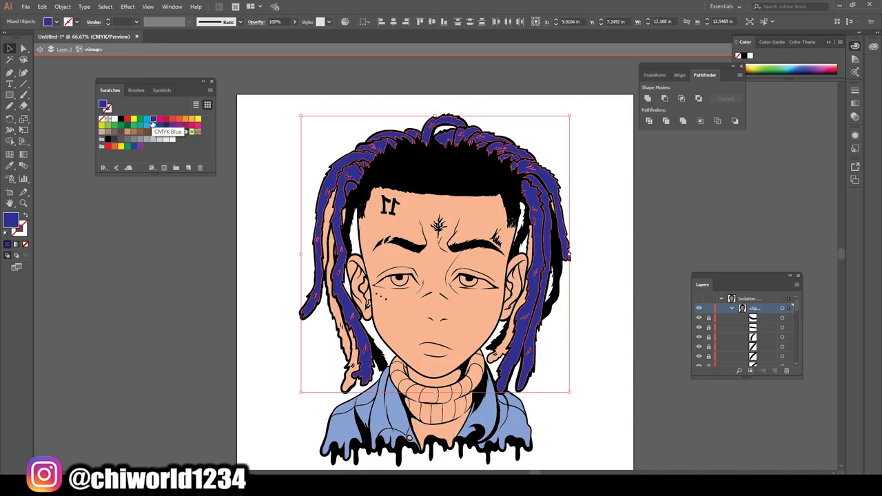
pyautogui.moveTo(256, 356); pyautogui.dragTo(349, 208)
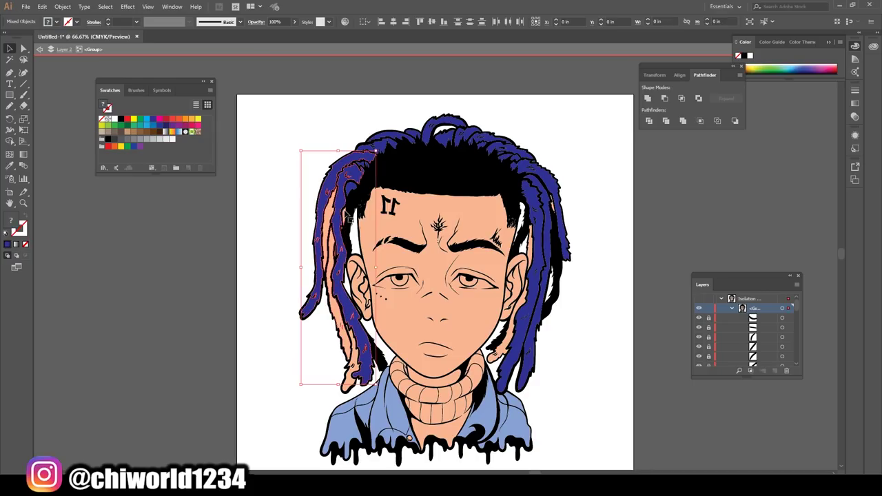
pyautogui.click(152, 121)
pyautogui.hotkey('ctrl', 'z')
pyautogui.click(235, 315)
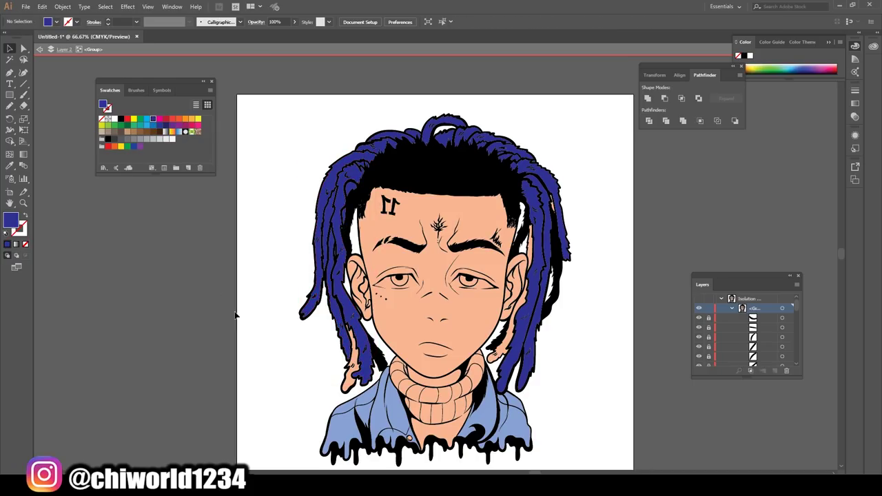
# Select the right-hand dreadlocks and fill them with CMYK Blue as well
pyautogui.moveTo(359, 346); pyautogui.dragTo(360, 348)
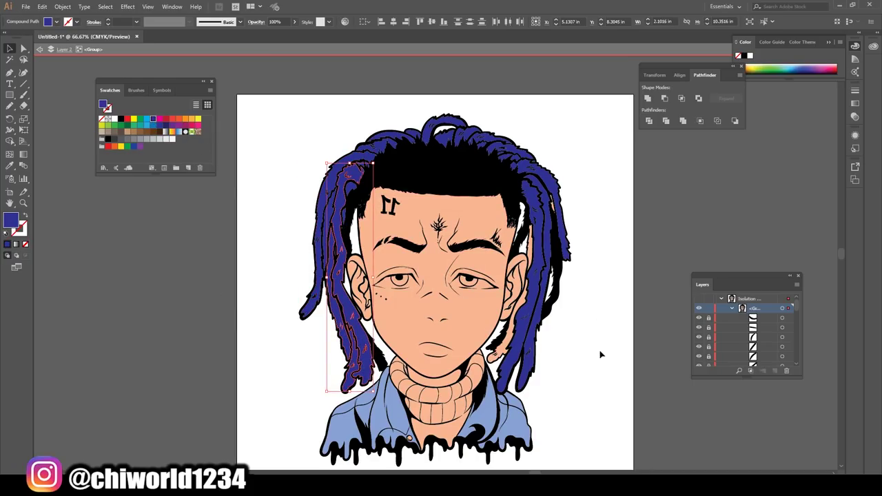
pyautogui.click(532, 329)
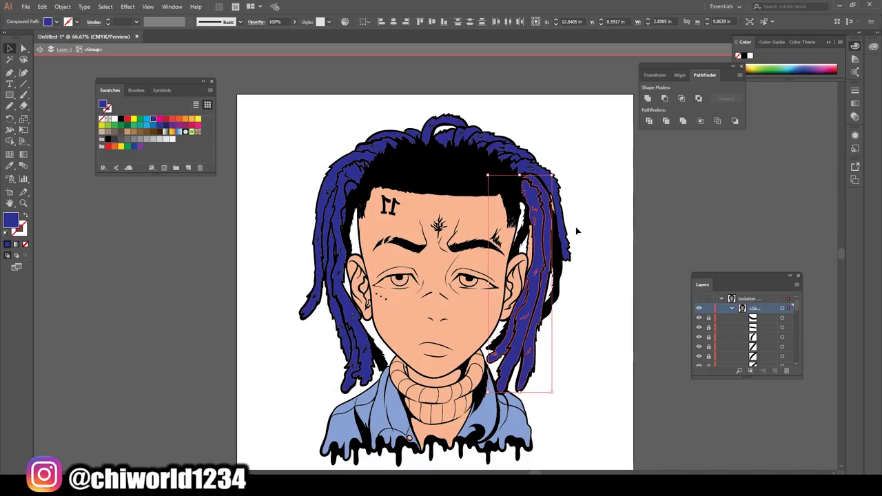
pyautogui.moveTo(577, 231); pyautogui.dragTo(466, 174)
pyautogui.click(153, 121)
pyautogui.click(627, 181)
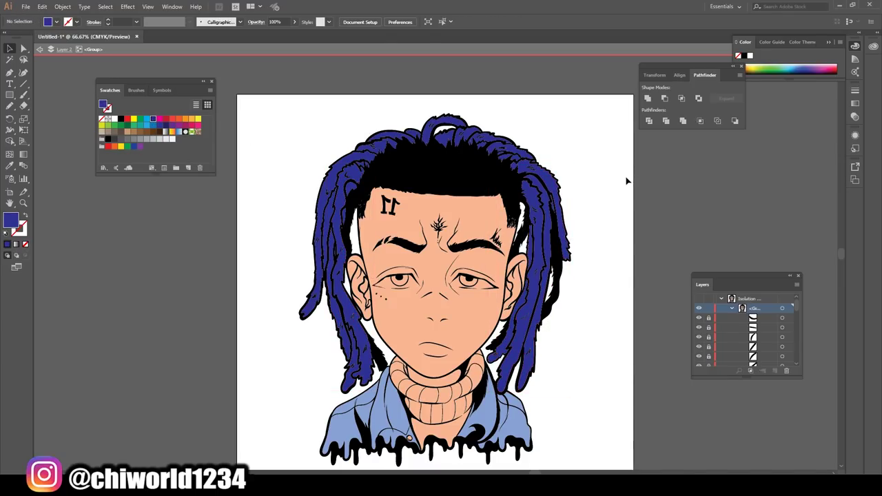
pyautogui.scroll(2, 594, 189)
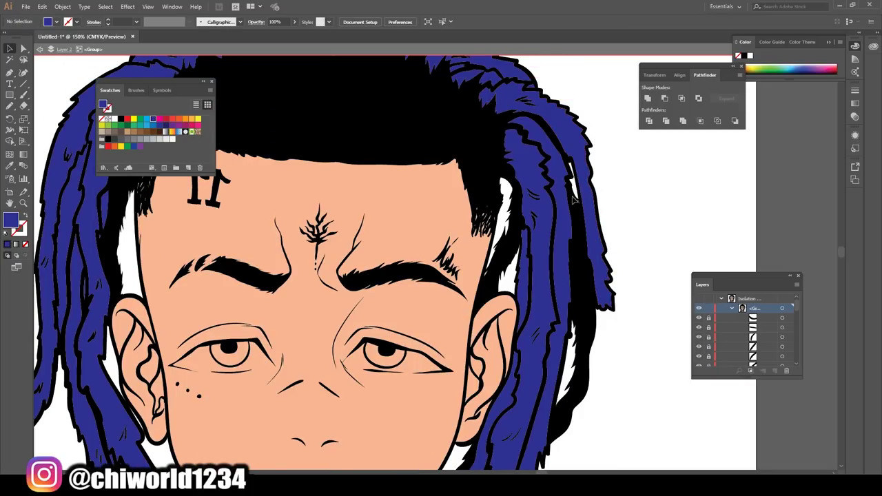
# Select both irises and fill them with a brown swatch
pyautogui.scroll(-1, 617, 206)
pyautogui.click(482, 271)
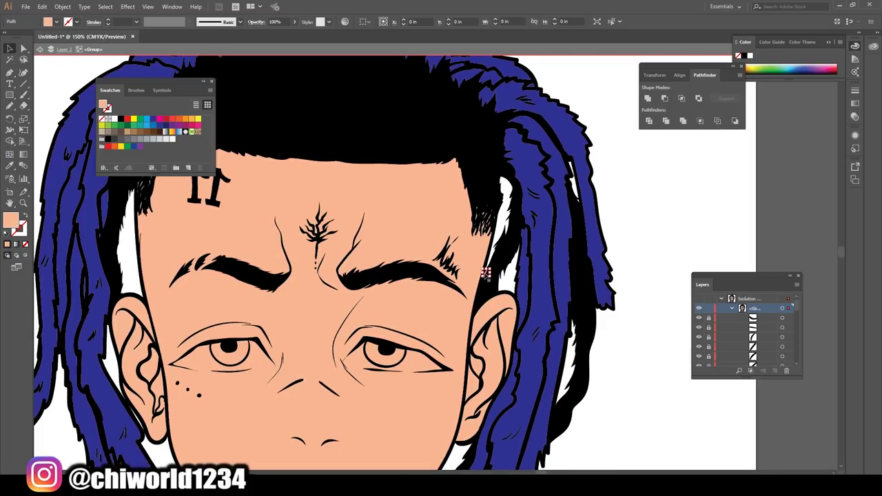
pyautogui.click(610, 279)
pyautogui.scroll(-1, 606, 307)
pyautogui.scroll(1, 593, 309)
pyautogui.scroll(1, 587, 309)
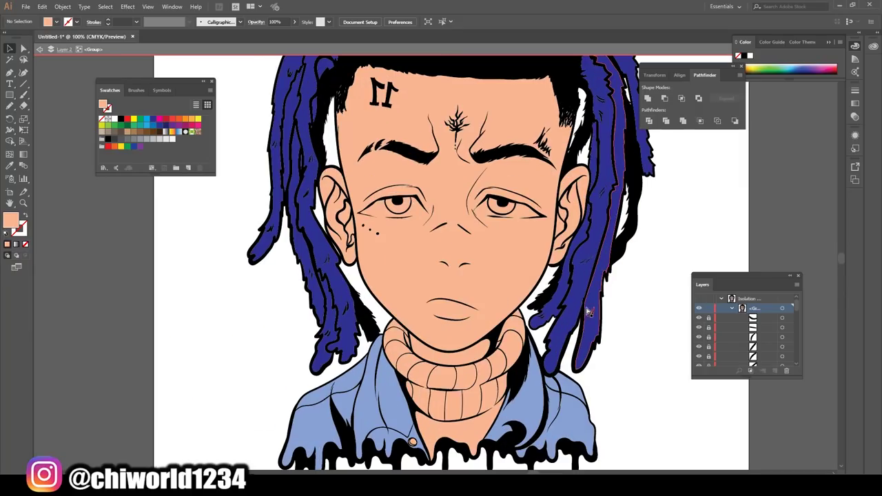
pyautogui.scroll(1, 583, 307)
pyautogui.click(525, 184)
pyautogui.keyDown('shift'); pyautogui.click(390, 189); pyautogui.keyUp('shift')
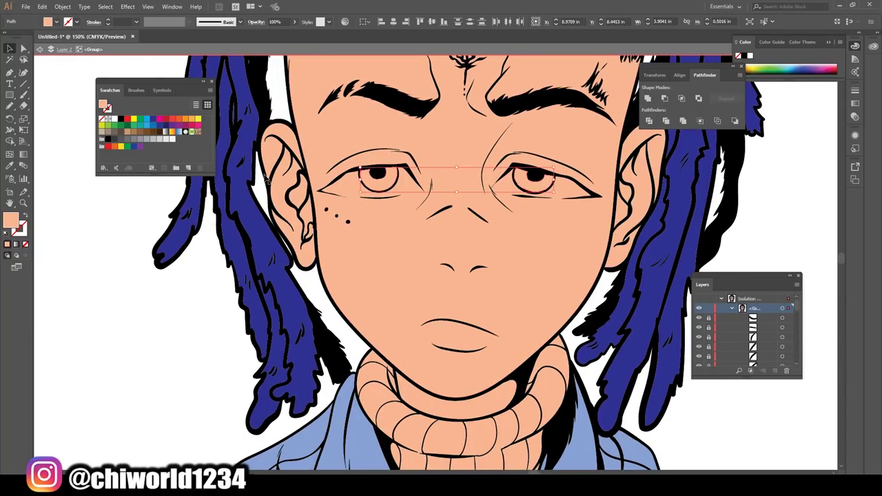
pyautogui.click(139, 133)
# Refine the iris fill to a richer, darker warm brown 934E37
pyautogui.doubleClick(10, 220)
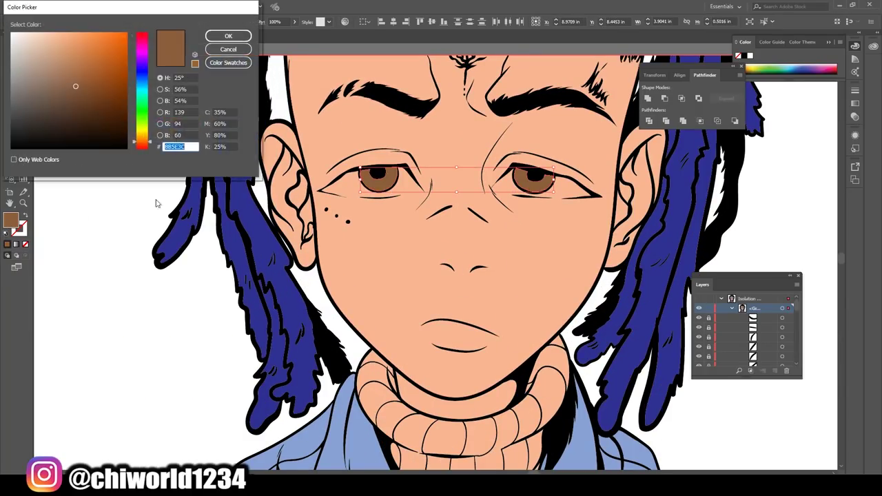
pyautogui.moveTo(83, 86); pyautogui.dragTo(79, 78)
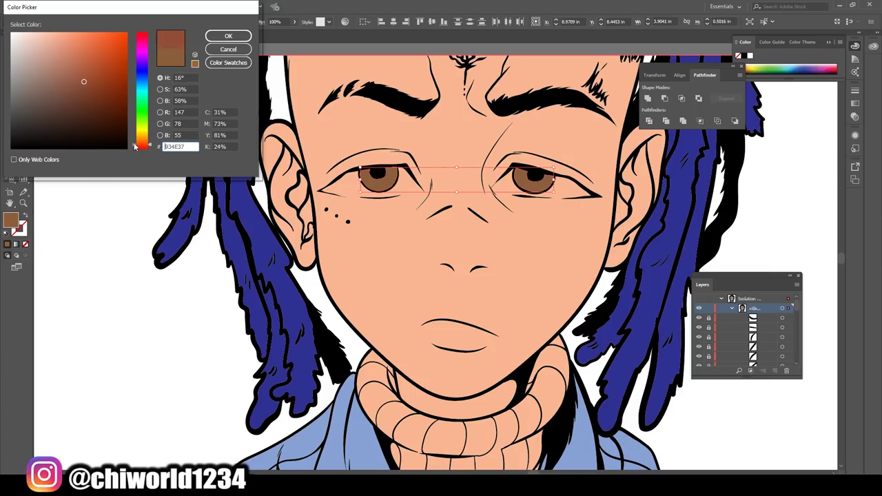
pyautogui.click(95, 91)
pyautogui.click(228, 36)
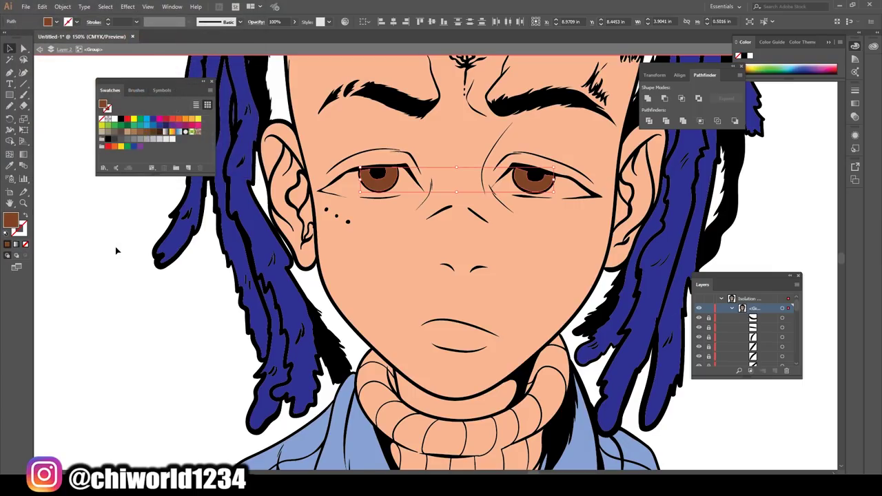
pyautogui.click(116, 251)
pyautogui.scroll(-2, 117, 251)
pyautogui.scroll(-2, 178, 251)
pyautogui.scroll(2, 207, 262)
# Isolate the line-art group and fill the turtleneck ribbing with a greyish brown
pyautogui.scroll(2, 428, 379)
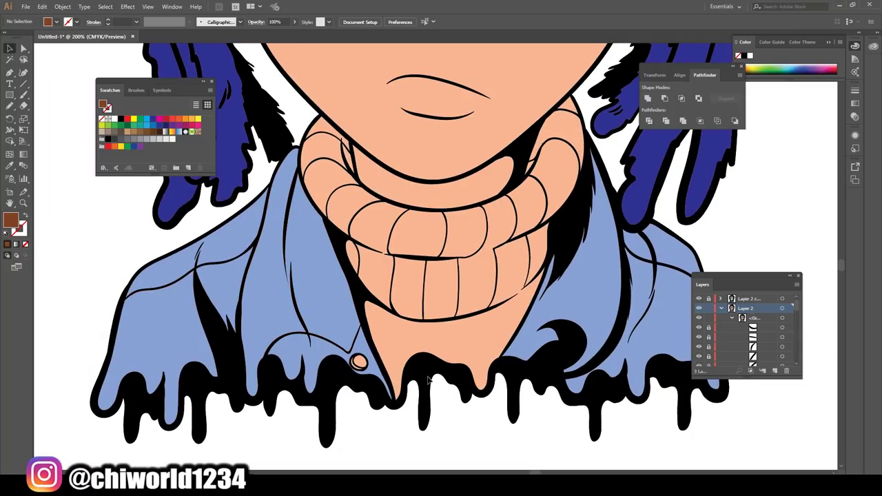
pyautogui.click(456, 238)
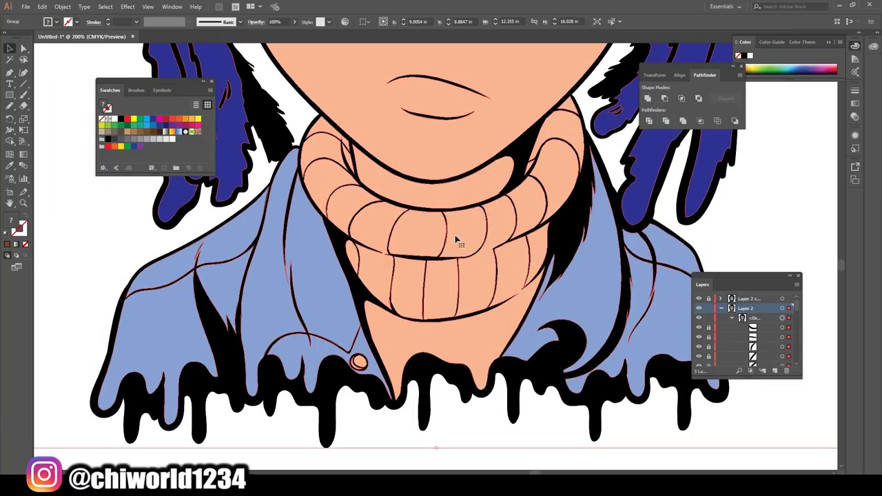
pyautogui.rightClick(456, 238)
pyautogui.click(512, 295)
pyautogui.moveTo(405, 415); pyautogui.dragTo(496, 234)
pyautogui.doubleClick(10, 219)
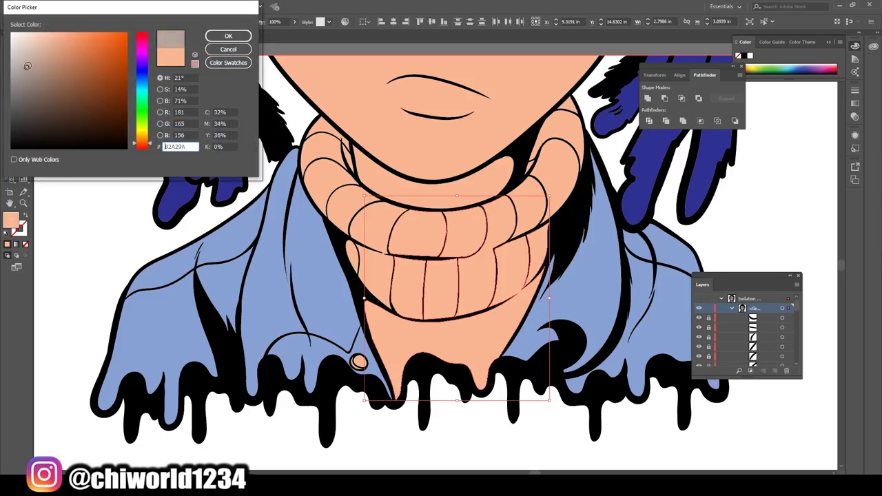
pyautogui.click(228, 36)
# Apply the ribbing's grey-brown to the three peach neck rings with the eyedropper
pyautogui.scroll(2, 548, 215)
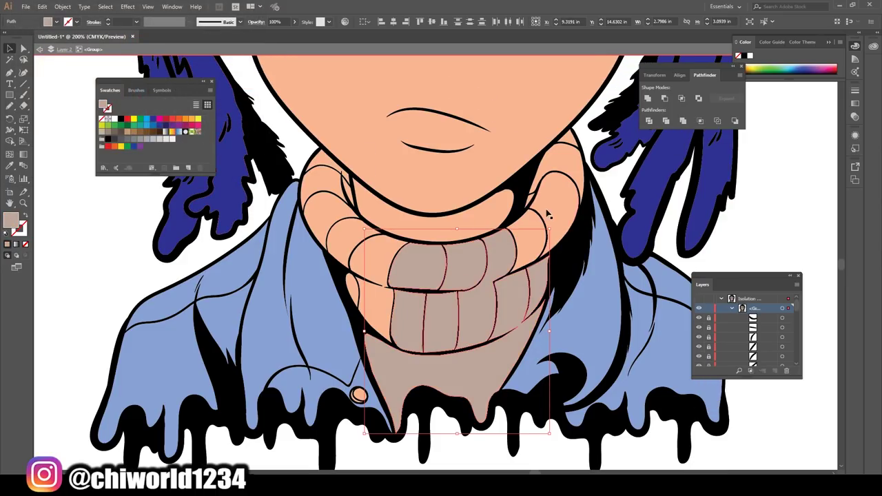
pyautogui.click(574, 141)
pyautogui.click(543, 198)
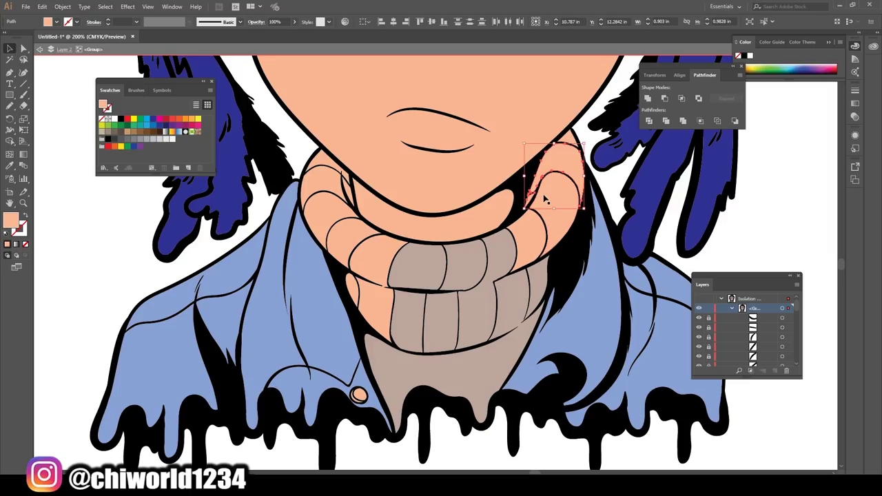
pyautogui.keyDown('shift'); pyautogui.click(380, 262); pyautogui.keyUp('shift')
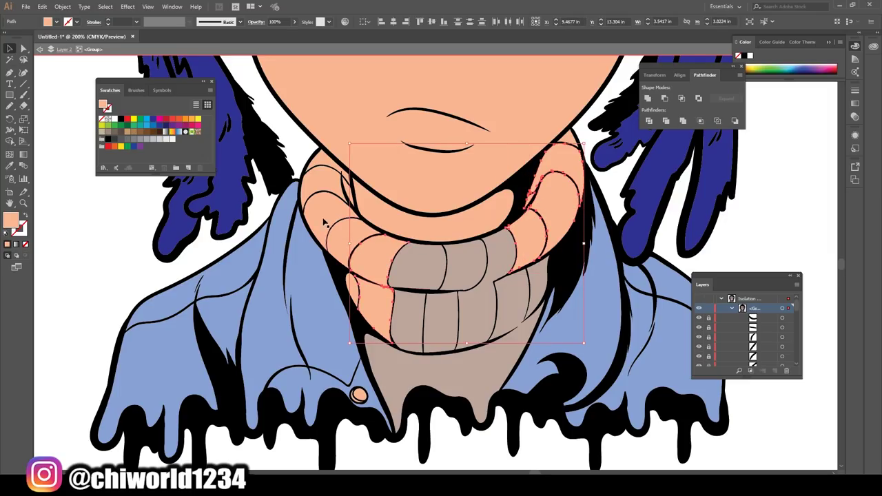
pyautogui.keyDown('shift'); pyautogui.click(322, 162); pyautogui.keyUp('shift')
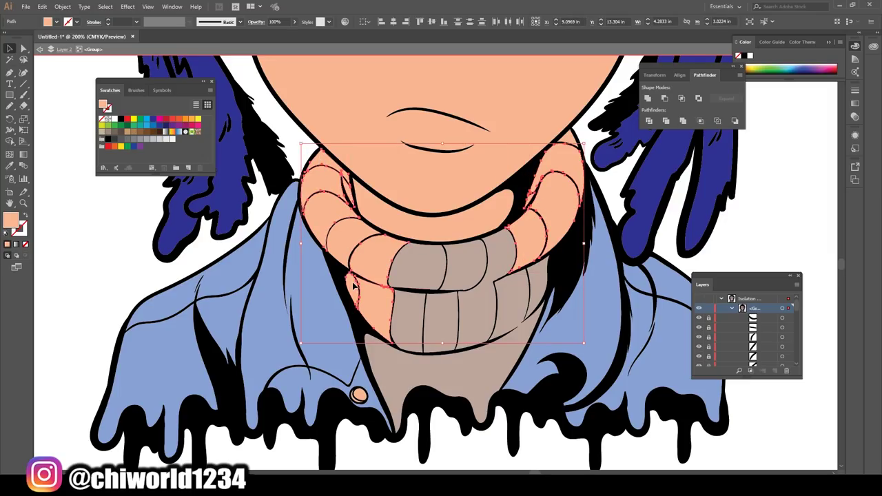
pyautogui.press('i')
pyautogui.click(420, 268)
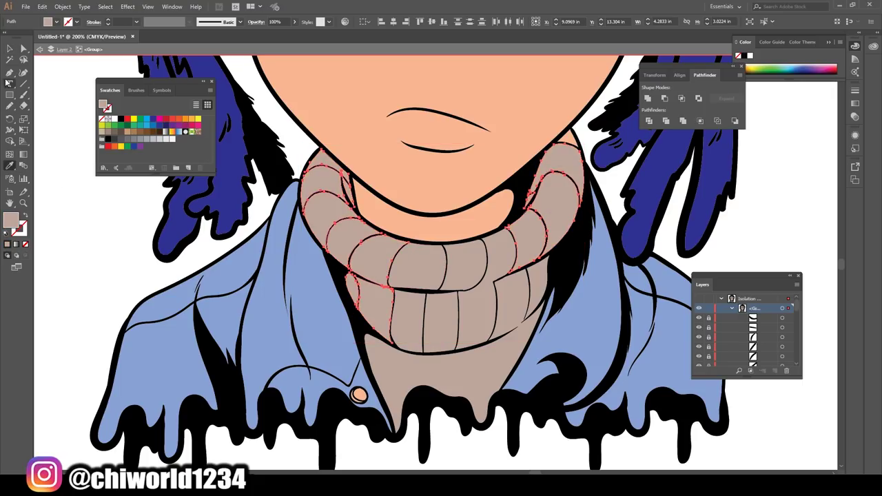
pyautogui.press('v')
pyautogui.click(54, 207)
# Fill the small collar button with a darker grey swatch
pyautogui.click(570, 144)
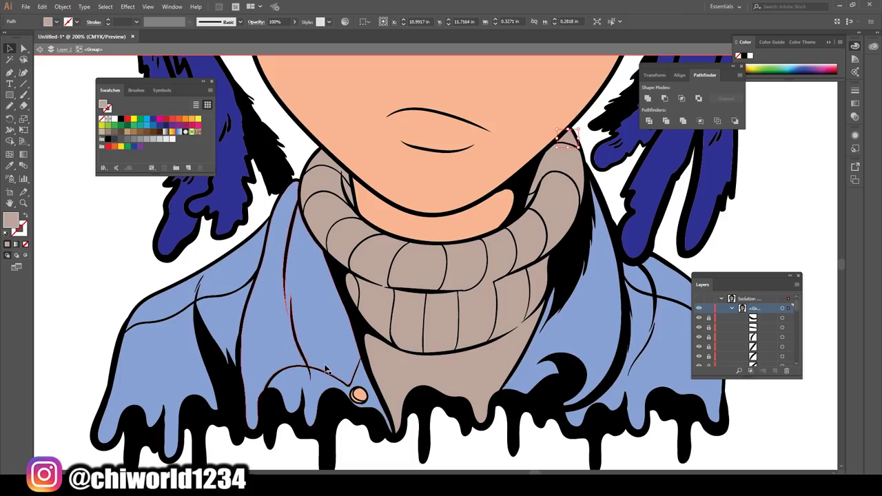
pyautogui.click(358, 394)
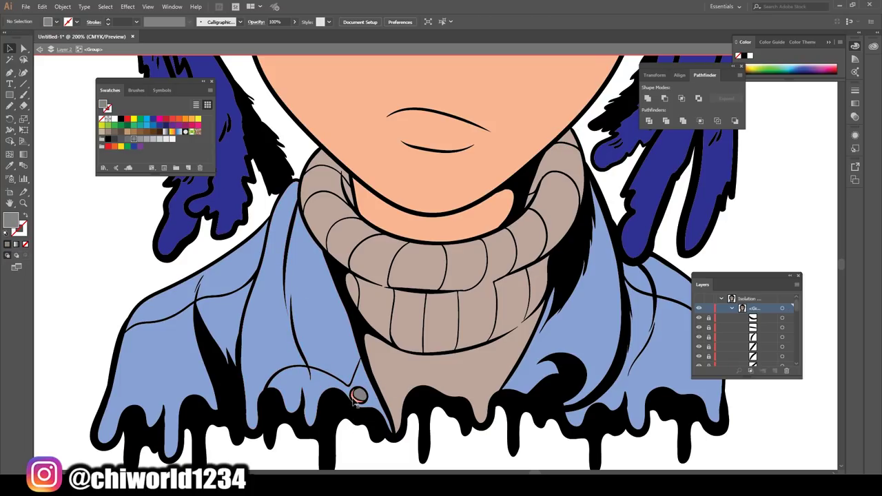
pyautogui.click(121, 139)
pyautogui.click(114, 215)
pyautogui.hotkey('ctrl', '-')
pyautogui.hotkey('ctrl', '-')
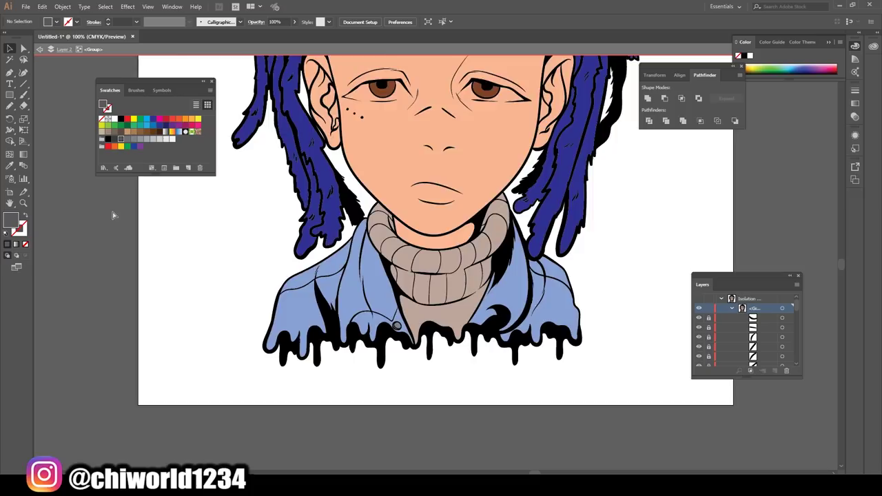
pyautogui.hotkey('ctrl', '-')
# Warm all artwork via Adjust Color Balance (black 10%, magenta 9%, yellow 5%), then exit isolation
pyautogui.moveTo(270, 66); pyautogui.dragTo(614, 415)
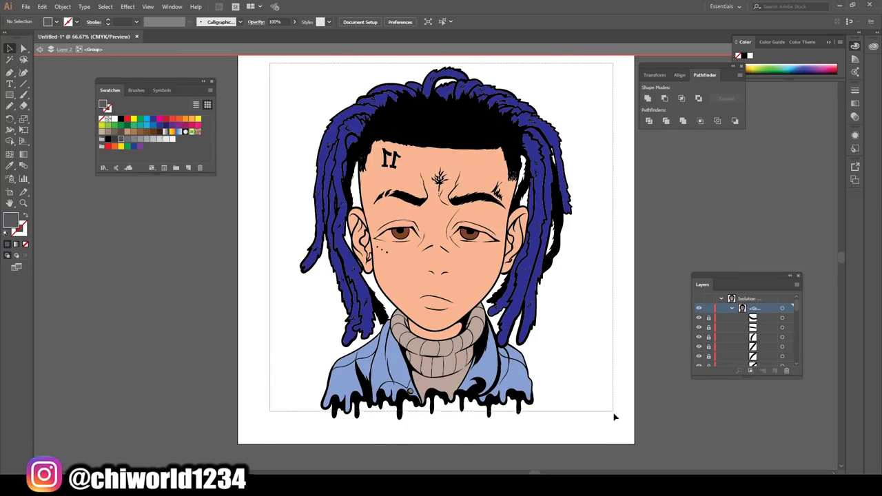
pyautogui.click(42, 6)
pyautogui.moveTo(63, 168)
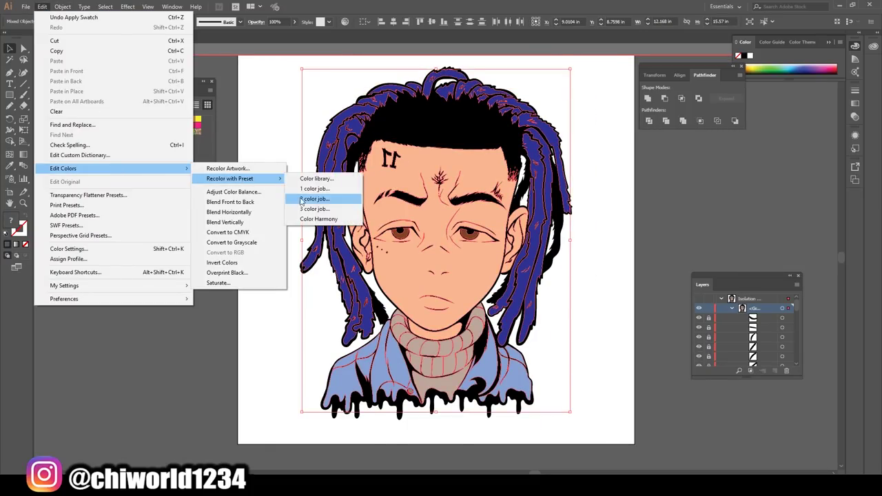
pyautogui.click(233, 192)
pyautogui.click(14, 154)
pyautogui.moveTo(86, 96)
pyautogui.mouseDown()
pyautogui.moveTo(88, 69)
pyautogui.moveTo(87, 82)
pyautogui.mouseUp()
pyautogui.click(90, 69)
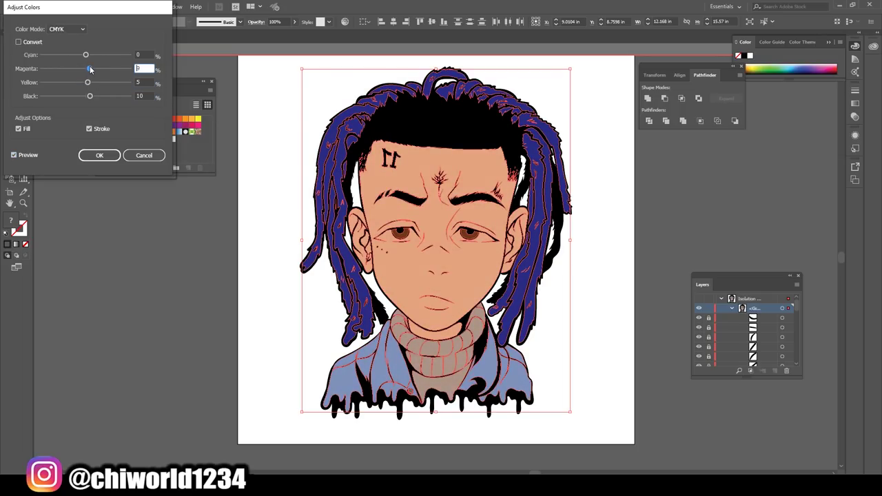
pyautogui.click(100, 155)
pyautogui.click(142, 250)
pyautogui.hotkey('ctrl', '+')
pyautogui.hotkey('ctrl', '+')
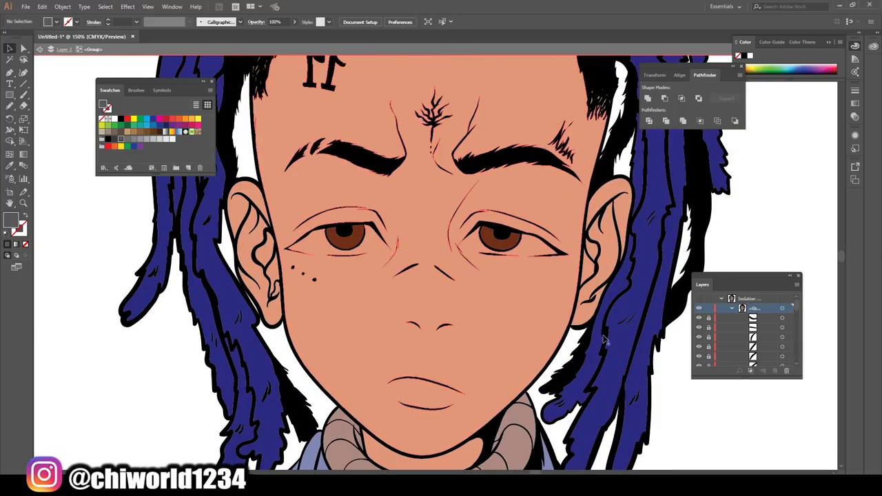
pyautogui.hotkey('ctrl', '0')
pyautogui.press('Escape')
# Add a new layer for the eye whites and set the fill to white
pyautogui.click(720, 308)
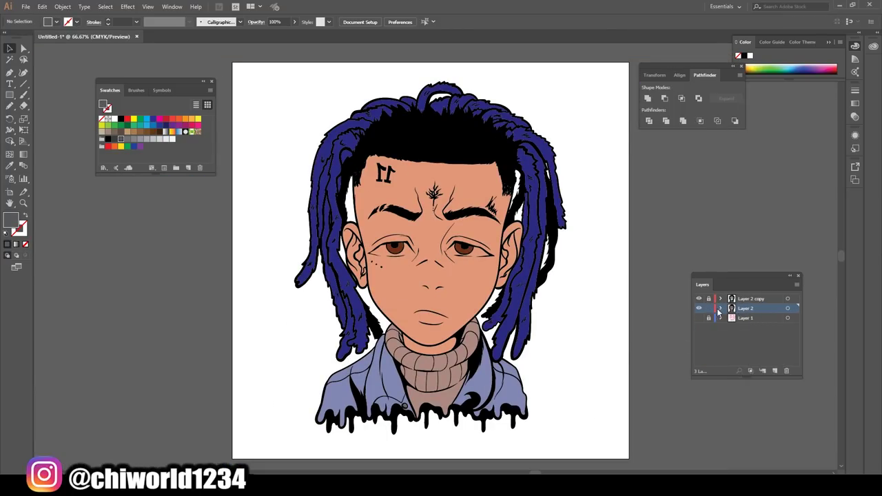
pyautogui.click(775, 373)
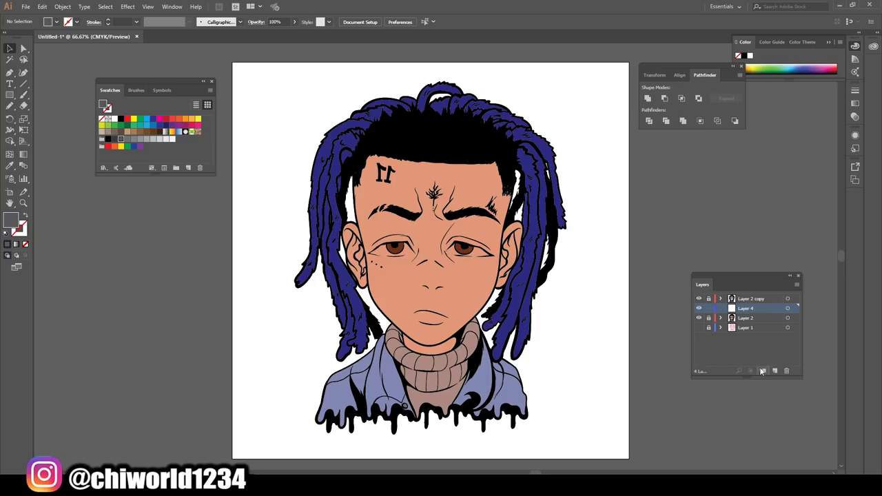
pyautogui.scroll(5, 382, 249)
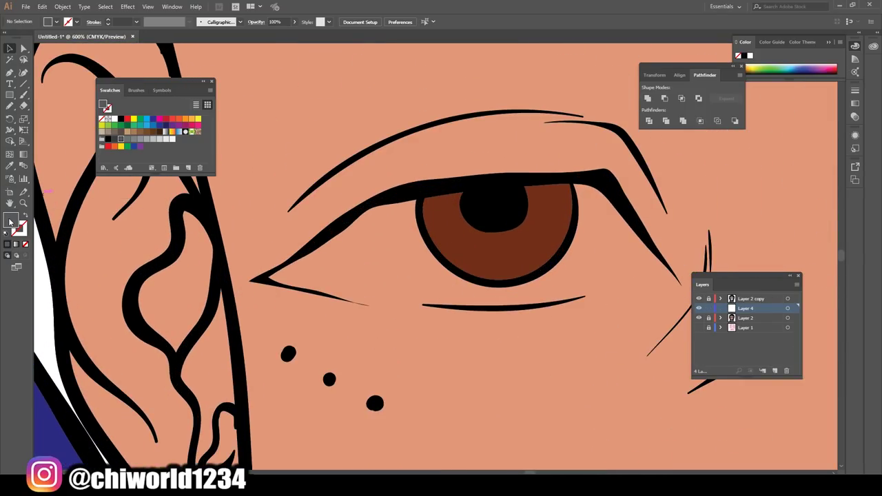
pyautogui.doubleClick(10, 219)
pyautogui.click(230, 35)
pyautogui.click(11, 107)
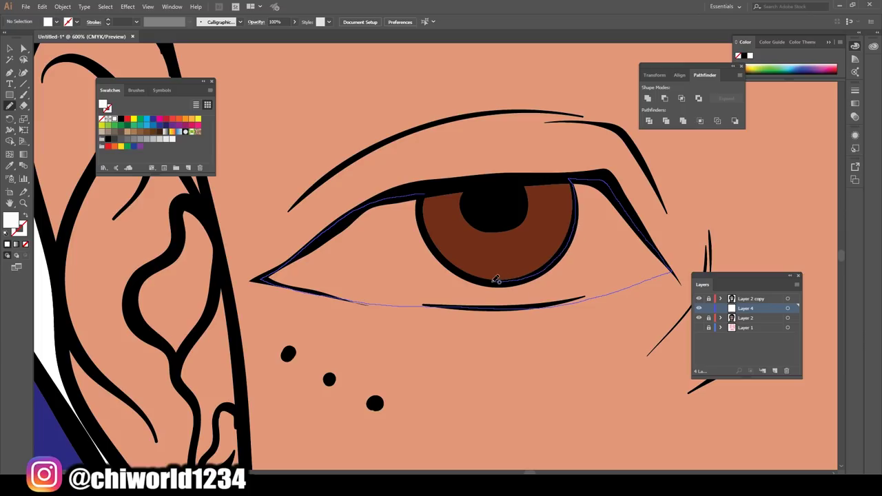
# Paint the white of the left eye with the Paintbrush
pyautogui.moveTo(425, 200); pyautogui.dragTo(425, 200)
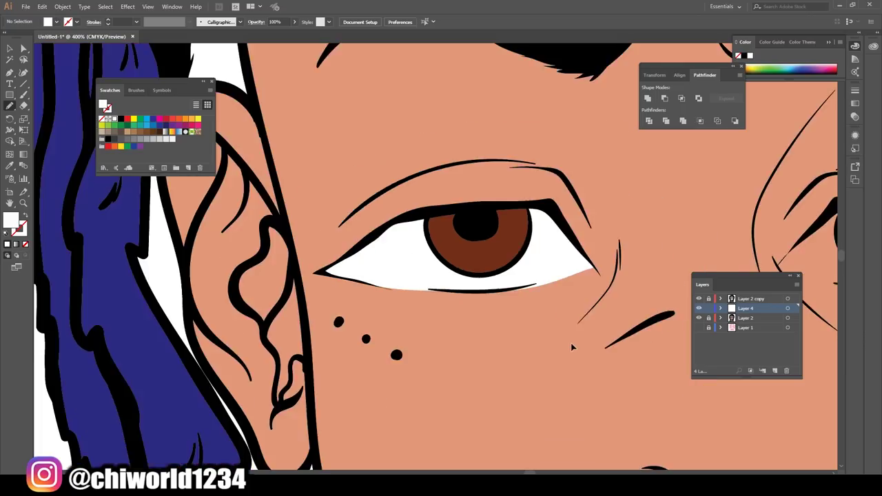
pyautogui.scroll(-5, 571, 343)
pyautogui.scroll(3, 524, 200)
pyautogui.scroll(3, 524, 200)
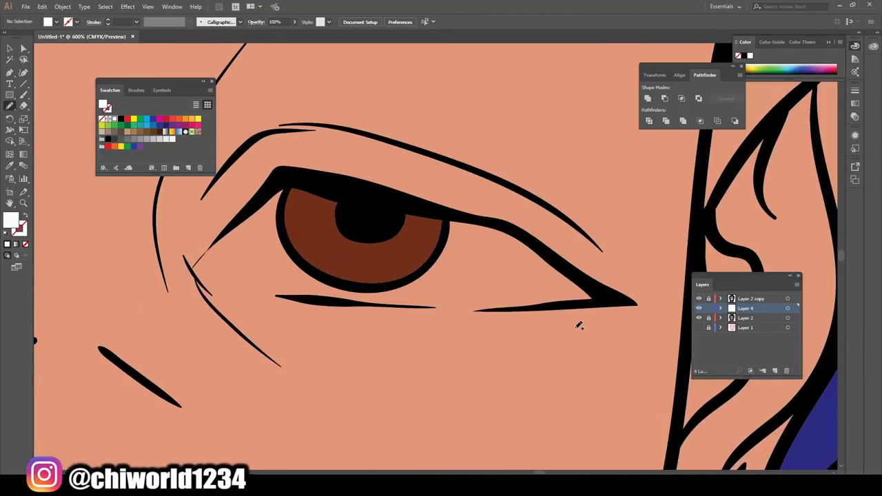
pyautogui.scroll(1, 276, 218)
# Trace and close the white shape of the right eye around its iris
pyautogui.moveTo(215, 310)
pyautogui.mouseDown()
pyautogui.moveTo(384, 336)
pyautogui.moveTo(585, 337)
pyautogui.moveTo(539, 277)
pyautogui.mouseUp()
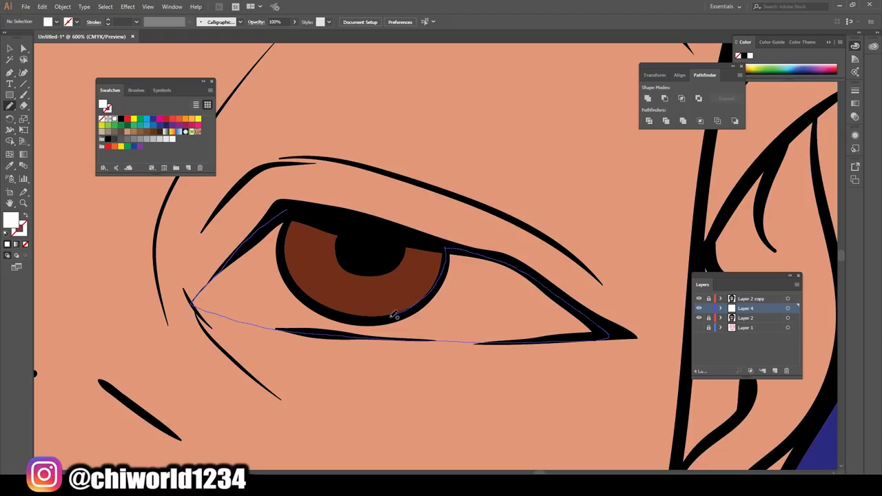
pyautogui.moveTo(293, 205); pyautogui.dragTo(293, 205)
pyautogui.scroll(-3, 452, 293)
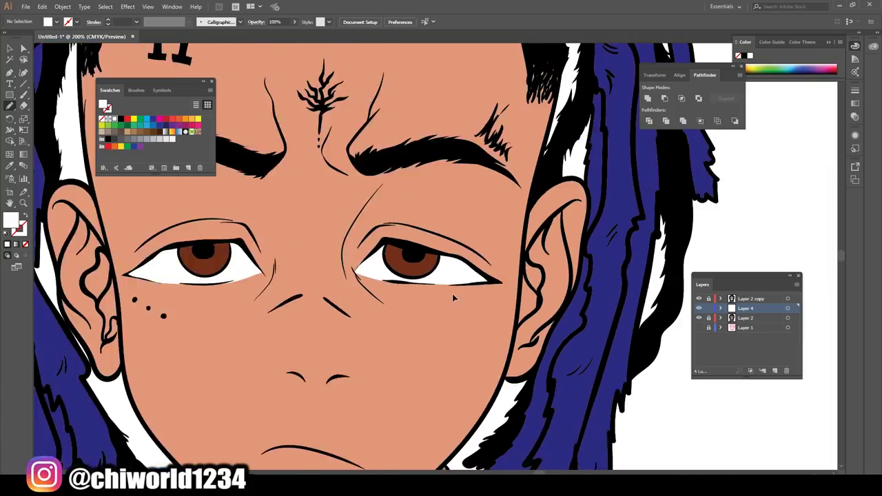
pyautogui.scroll(-3, 541, 298)
pyautogui.hscroll(-1, 544, 296)
pyautogui.hscroll(-1, 541, 298)
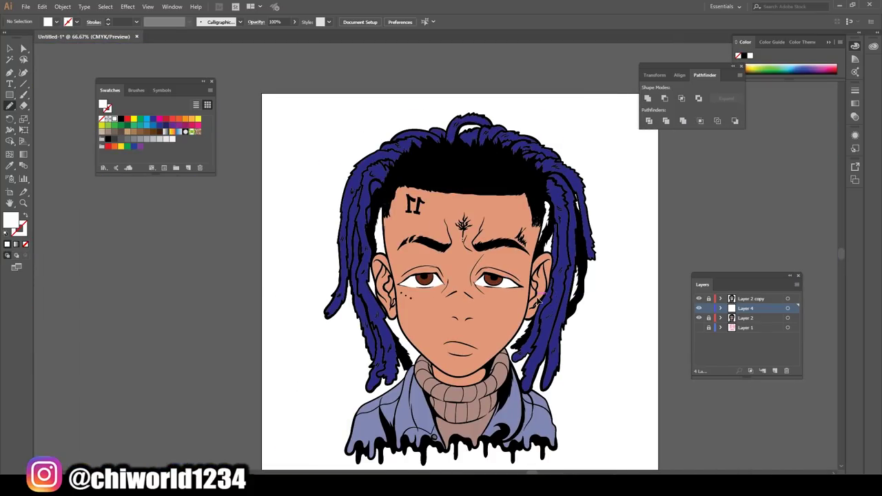
pyautogui.scroll(1, 585, 313)
pyautogui.scroll(-2, 586, 310)
pyautogui.scroll(-2, 570, 324)
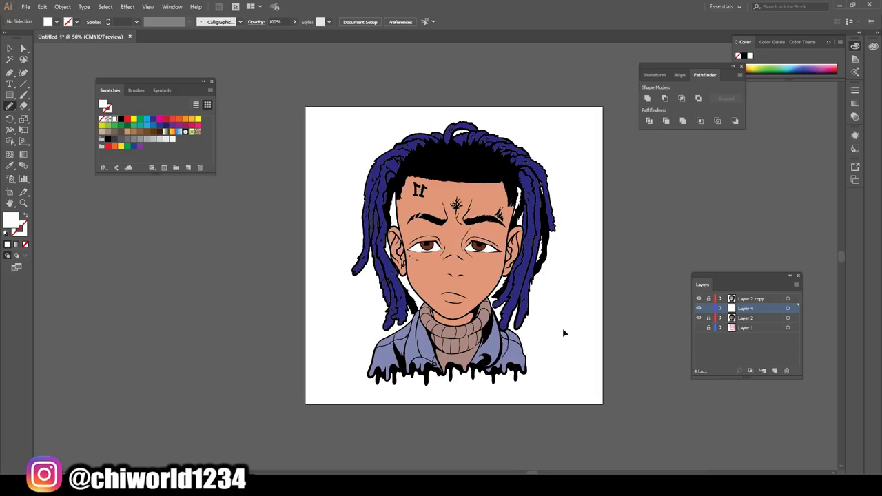
pyautogui.scroll(1, 655, 326)
pyautogui.hscroll(1, 626, 328)
# Add a new layer and move Layer 5 lower in the layer stack
pyautogui.hscroll(1, 626, 329)
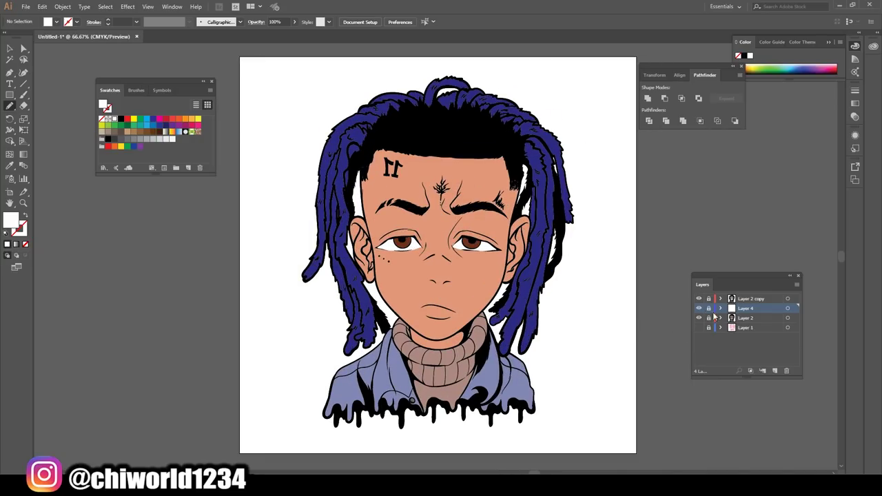
pyautogui.click(774, 370)
pyautogui.moveTo(745, 309); pyautogui.dragTo(744, 327)
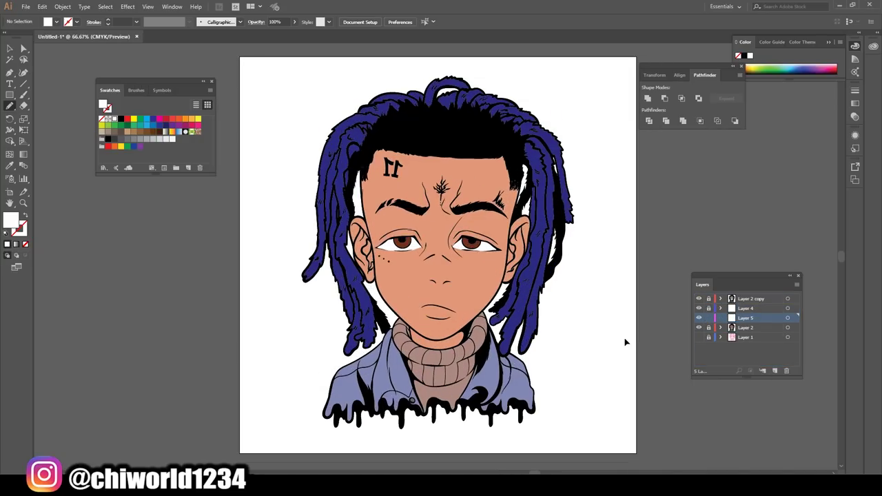
# Sample the skin colour and darken it to brown 7C4A3E as the fill
pyautogui.press('i')
pyautogui.click(393, 282)
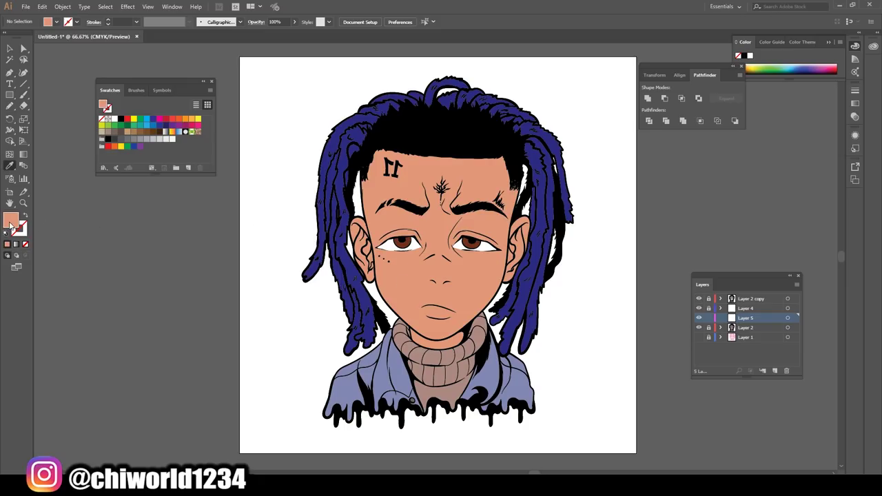
pyautogui.doubleClick(10, 219)
pyautogui.click(64, 88)
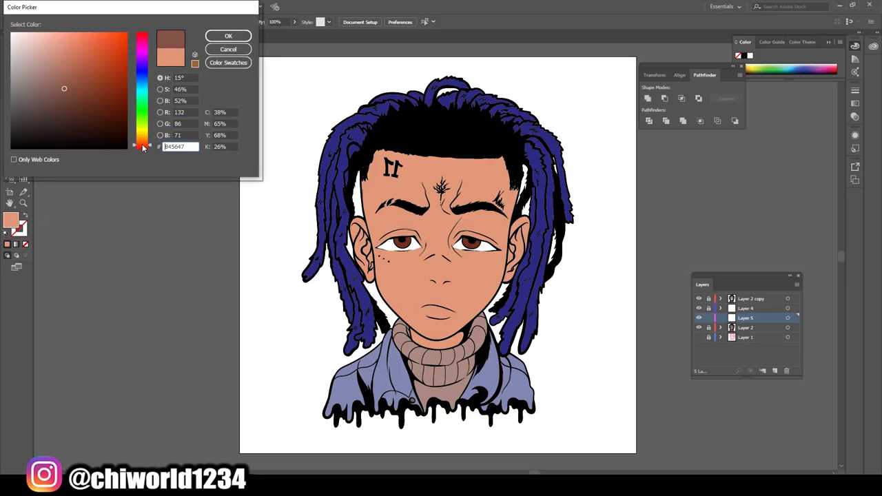
pyautogui.moveTo(64, 90)
pyautogui.mouseDown()
pyautogui.moveTo(71, 96)
pyautogui.moveTo(67, 85)
pyautogui.mouseUp()
pyautogui.moveTo(138, 147); pyautogui.dragTo(137, 149)
pyautogui.click(69, 91)
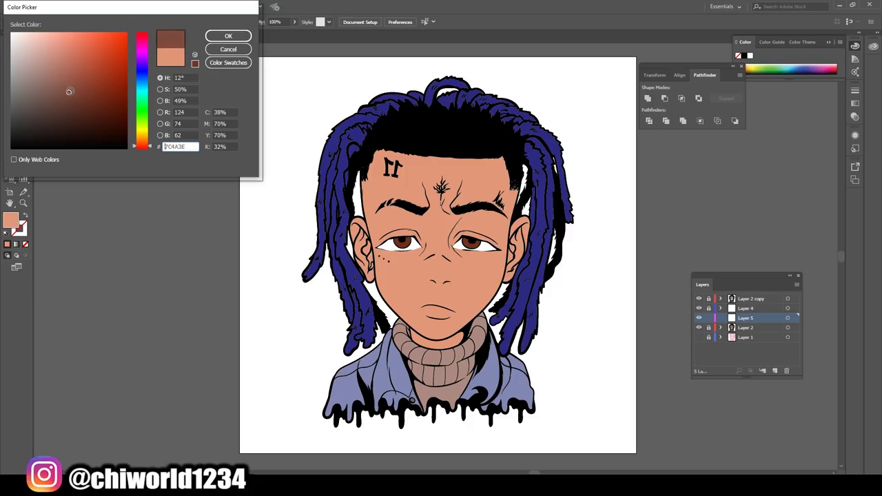
pyautogui.click(228, 36)
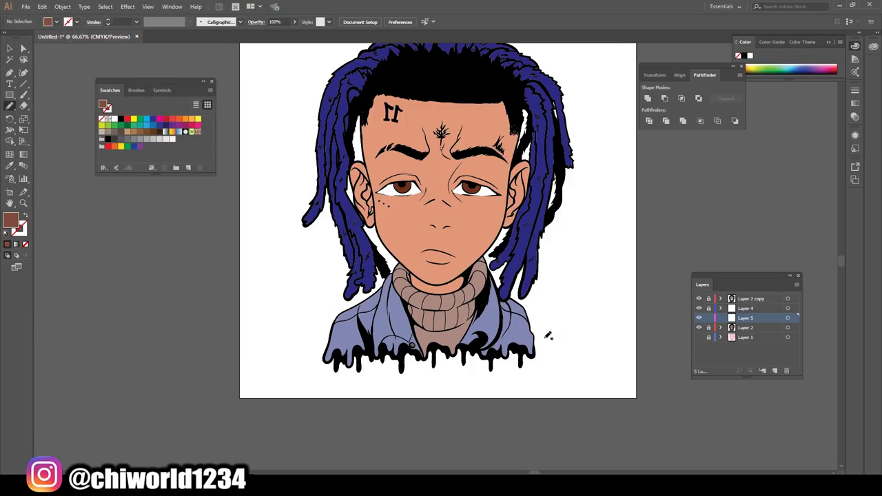
# Paint brown shadows under the chin and on the nose tip
pyautogui.scroll(3, 545, 333)
pyautogui.scroll(-2, 545, 333)
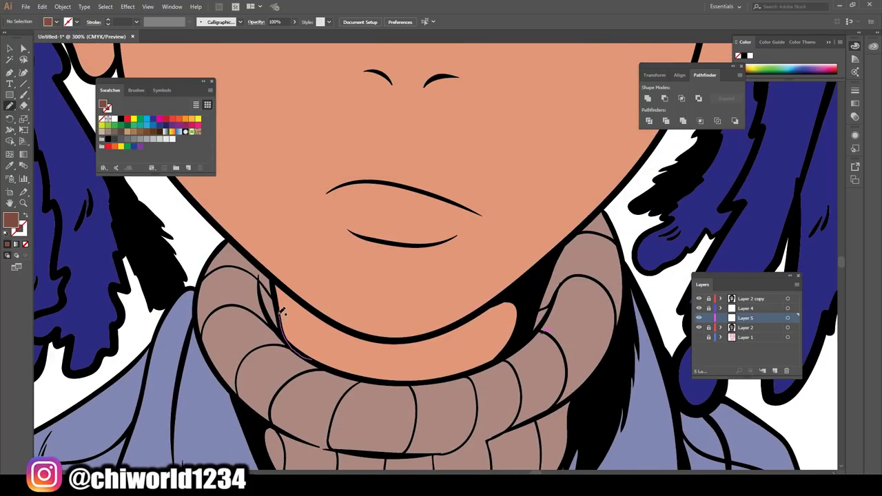
pyautogui.moveTo(312, 304)
pyautogui.mouseDown()
pyautogui.moveTo(342, 370)
pyautogui.moveTo(315, 350)
pyautogui.mouseUp()
pyautogui.scroll(-5, 493, 270)
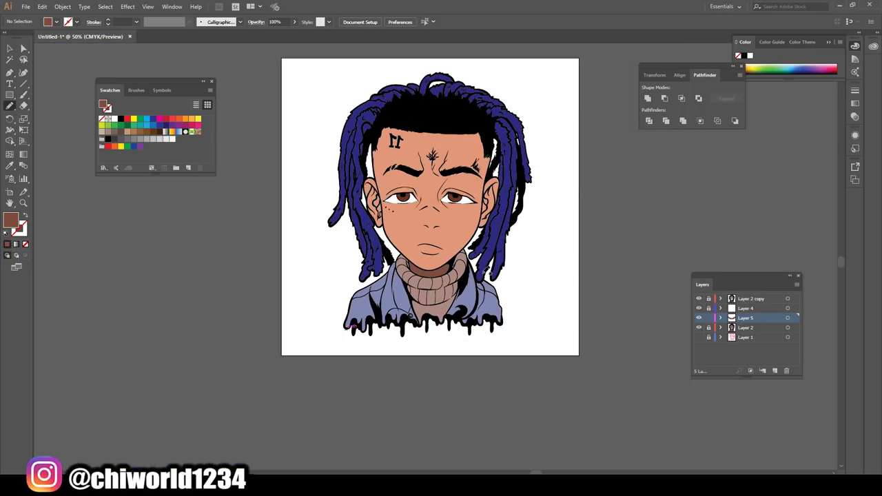
pyautogui.scroll(5, 493, 271)
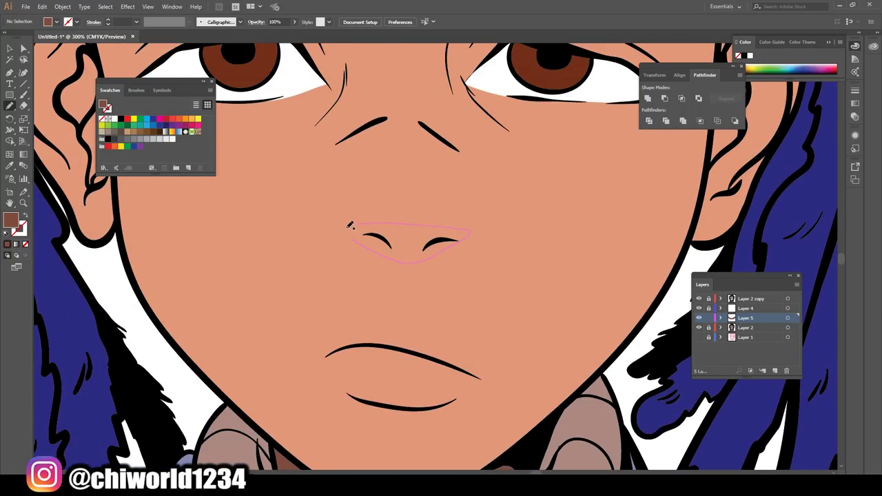
pyautogui.moveTo(349, 226); pyautogui.dragTo(351, 227)
# Paint the brown shadow beneath the lower lip, undoing and redrawing it once
pyautogui.scroll(-3, 444, 348)
pyautogui.scroll(-2, 444, 348)
pyautogui.scroll(3, 443, 347)
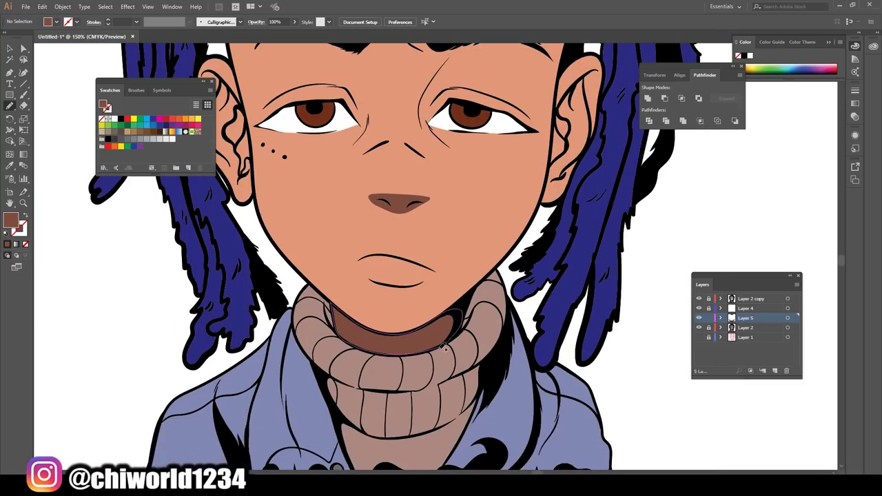
pyautogui.scroll(3, 444, 347)
pyautogui.moveTo(359, 349); pyautogui.dragTo(462, 343)
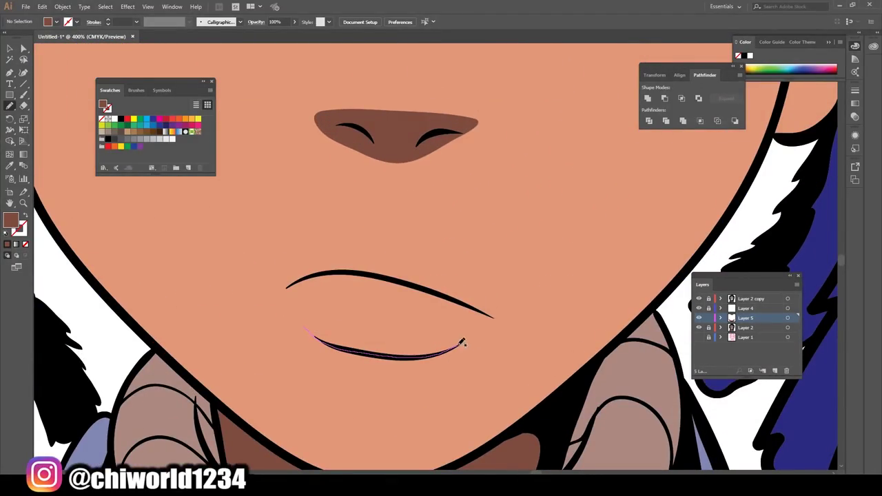
pyautogui.moveTo(326, 351); pyautogui.dragTo(301, 319)
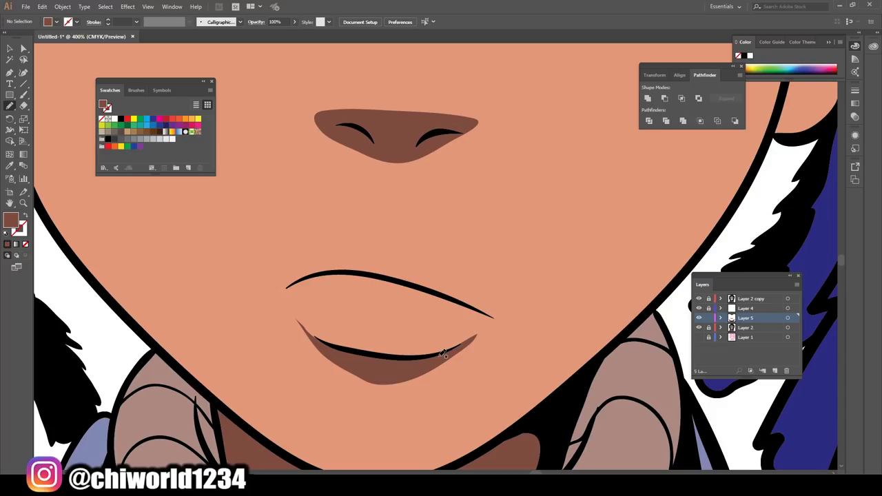
pyautogui.hotkey('ctrl', 'z')
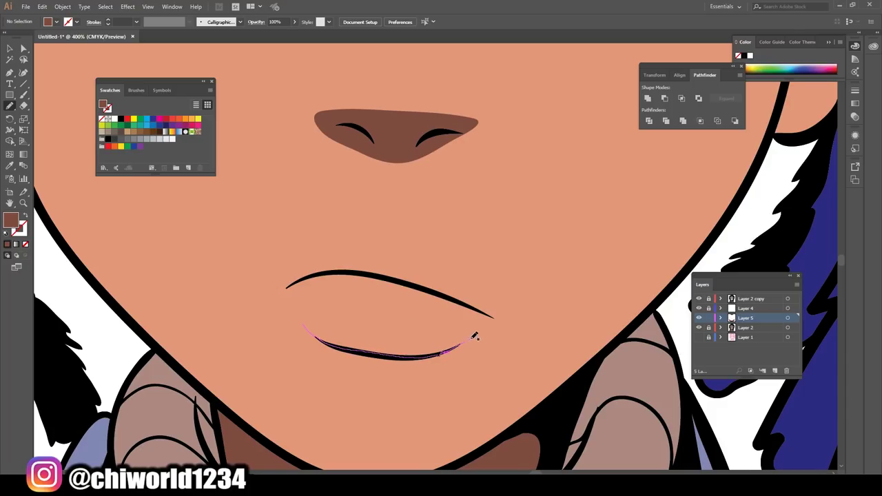
pyautogui.moveTo(306, 322); pyautogui.dragTo(304, 320)
# Zoom in on the right ear and paint a brown shadow around its outer edge
pyautogui.hotkey('ctrl', '-')
pyautogui.hotkey('ctrl', '-')
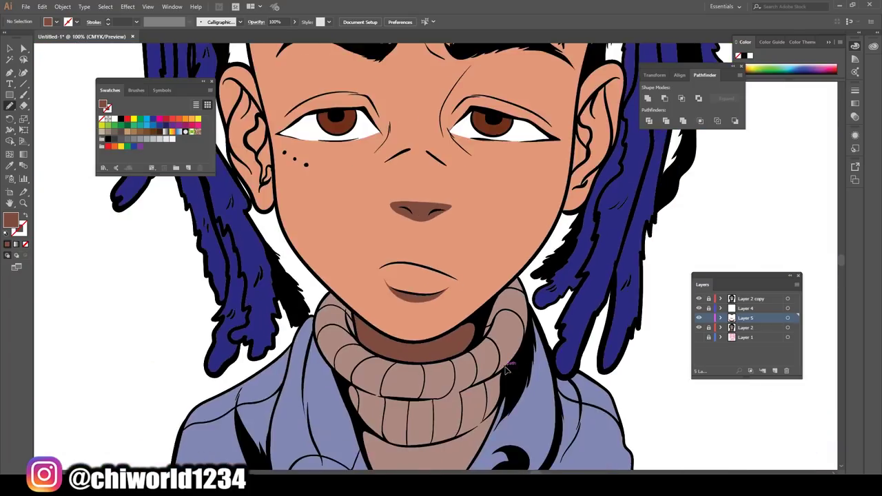
pyautogui.hotkey('ctrl', '0')
pyautogui.hotkey('ctrl', '1')
pyautogui.hotkey('ctrl', '+')
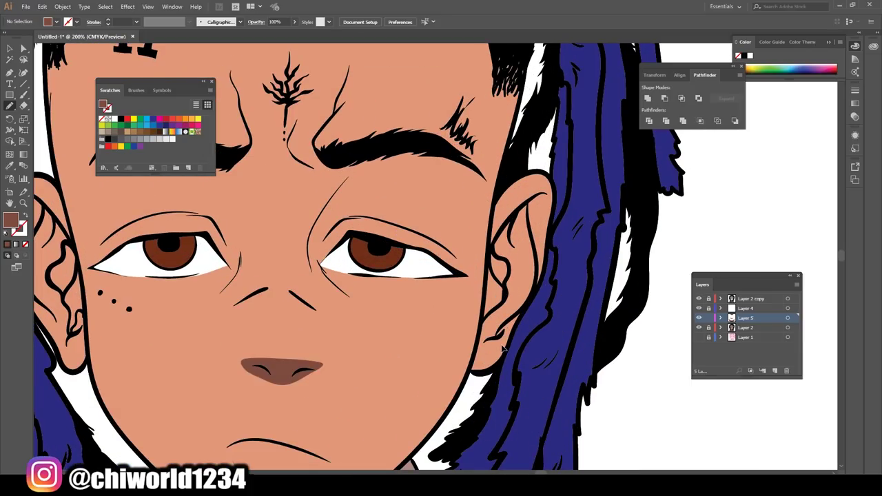
pyautogui.hotkey('ctrl', '+')
pyautogui.hotkey('ctrl', '+')
pyautogui.hotkey('ctrl', '+')
pyautogui.hotkey('ctrl', '+')
pyautogui.scroll(-3, 506, 338)
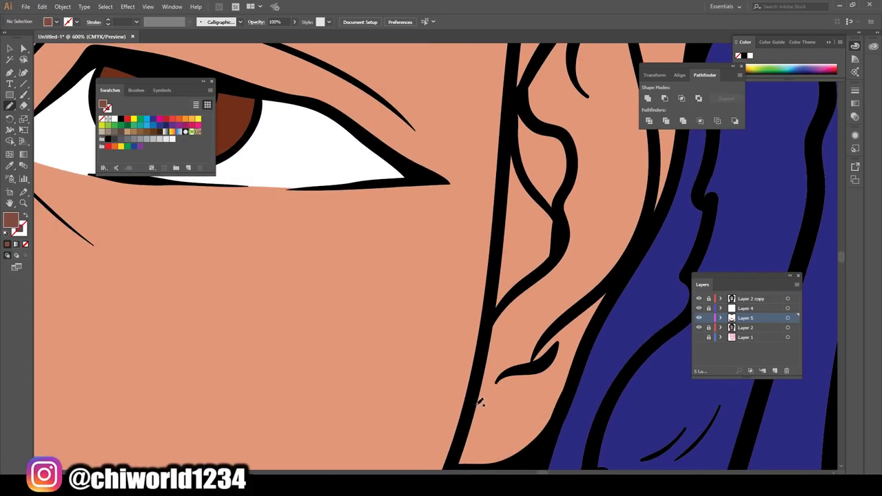
pyautogui.moveTo(567, 321)
pyautogui.mouseDown()
pyautogui.moveTo(555, 262)
pyautogui.moveTo(564, 134)
pyautogui.moveTo(508, 137)
pyautogui.moveTo(468, 422)
pyautogui.mouseUp()
# Paint a closed brown shadow shape inside the right ear
pyautogui.hotkey('ctrl', '-')
pyautogui.hotkey('ctrl', '-')
pyautogui.hotkey('ctrl', '-')
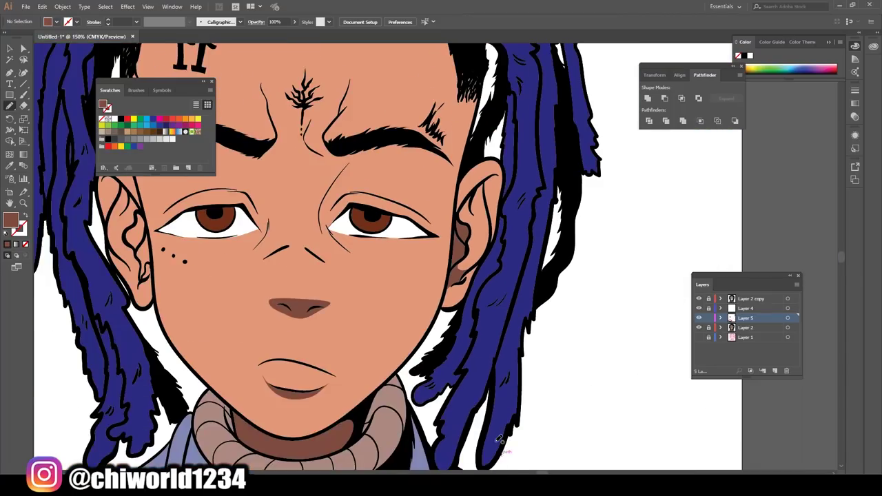
pyautogui.hotkey('ctrl', '+')
pyautogui.hotkey('ctrl', '+')
pyautogui.hotkey('ctrl', '+')
pyautogui.scroll(2, 467, 268)
pyautogui.moveTo(468, 269); pyautogui.dragTo(498, 293)
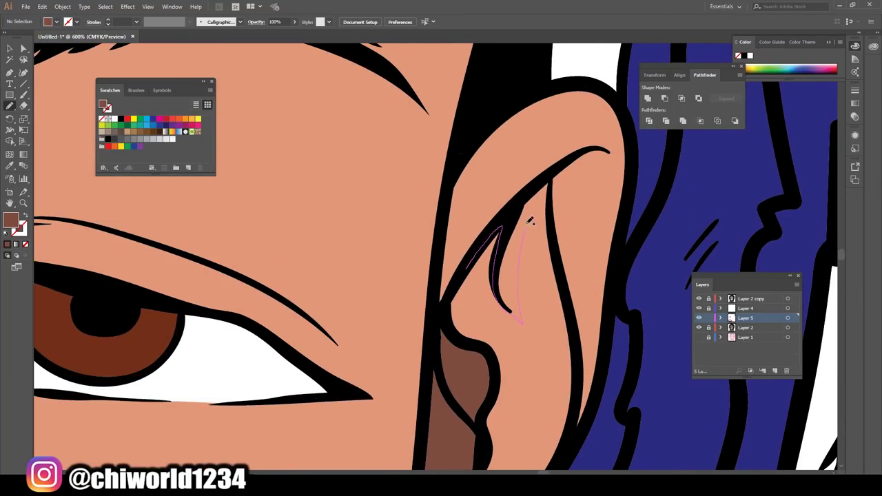
pyautogui.moveTo(530, 221)
pyautogui.mouseDown()
pyautogui.moveTo(557, 250)
pyautogui.moveTo(583, 336)
pyautogui.mouseUp()
pyautogui.moveTo(612, 151); pyautogui.dragTo(469, 269)
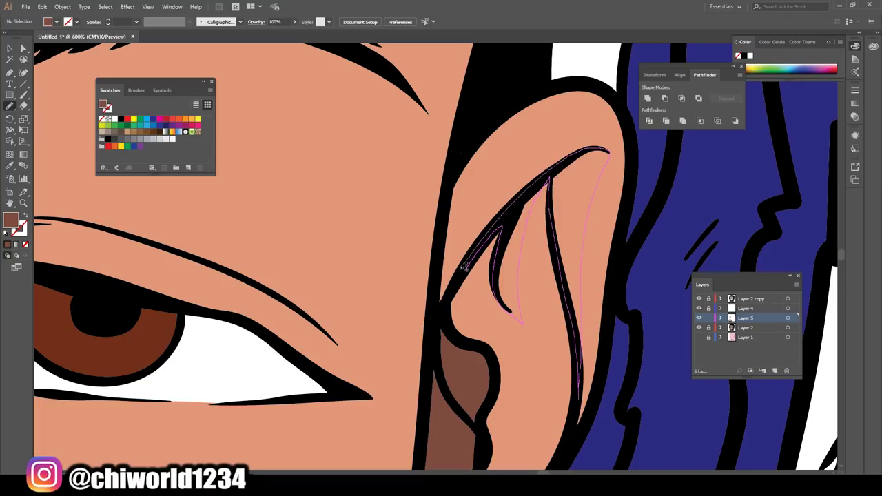
# Zoom to the other ear and paint brown shadows inside and around it
pyautogui.hotkey('ctrl', '-')
pyautogui.hotkey('ctrl', '-')
pyautogui.hotkey('ctrl', '-')
pyautogui.hotkey('ctrl', '-')
pyautogui.hotkey('ctrl', '-')
pyautogui.hotkey('ctrl', '-')
pyautogui.hotkey('ctrl', '+')
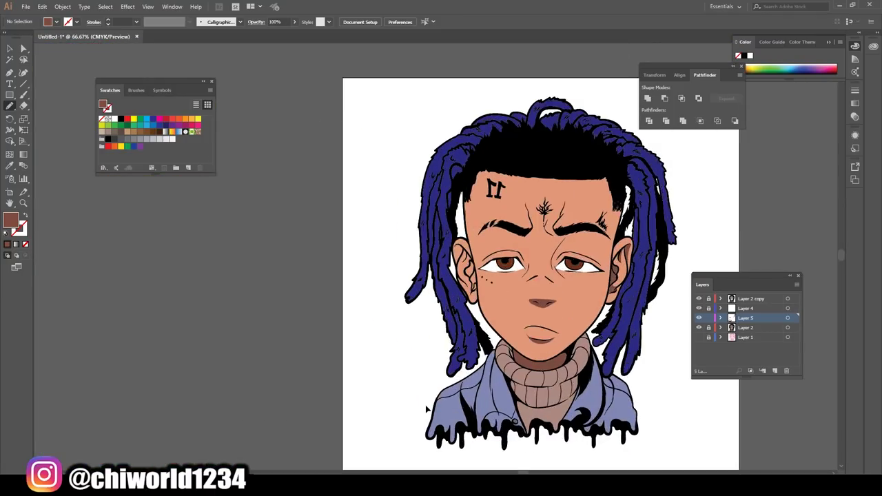
pyautogui.hotkey('ctrl', '+')
pyautogui.hotkey('ctrl', '+')
pyautogui.hotkey('ctrl', '+')
pyautogui.hotkey('ctrl', '+')
pyautogui.hotkey('ctrl', '+')
pyautogui.hotkey('ctrl', '+')
pyautogui.moveTo(388, 346)
pyautogui.mouseDown()
pyautogui.moveTo(334, 377)
pyautogui.moveTo(296, 262)
pyautogui.moveTo(348, 131)
pyautogui.moveTo(386, 319)
pyautogui.mouseUp()
pyautogui.scroll(-3, 358, 461)
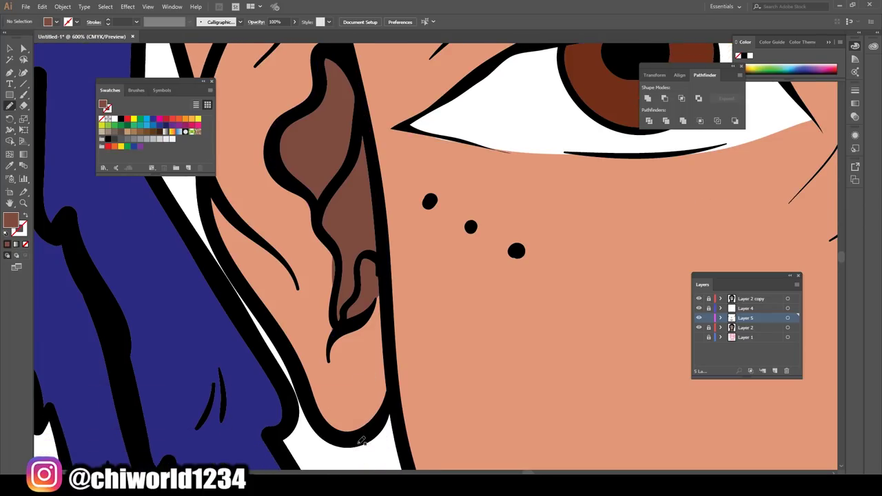
pyautogui.scroll(1, 331, 276)
pyautogui.moveTo(311, 229); pyautogui.dragTo(325, 282)
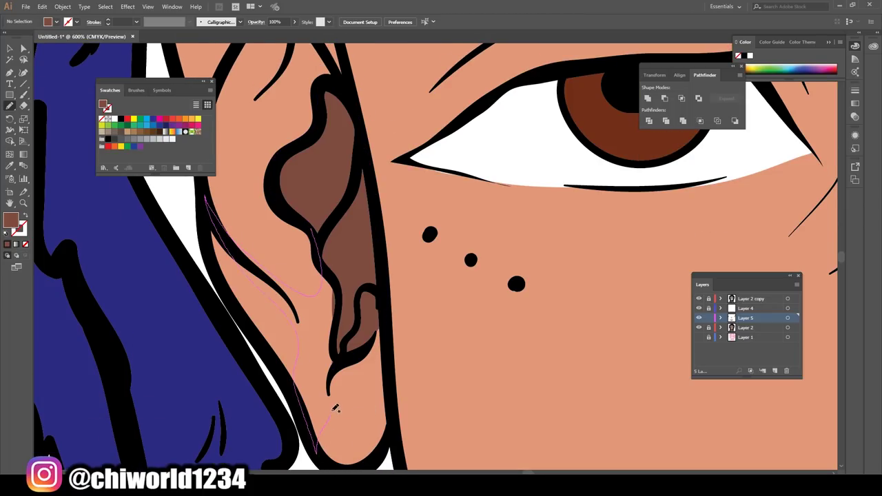
pyautogui.moveTo(206, 199); pyautogui.dragTo(322, 202)
pyautogui.press('h')
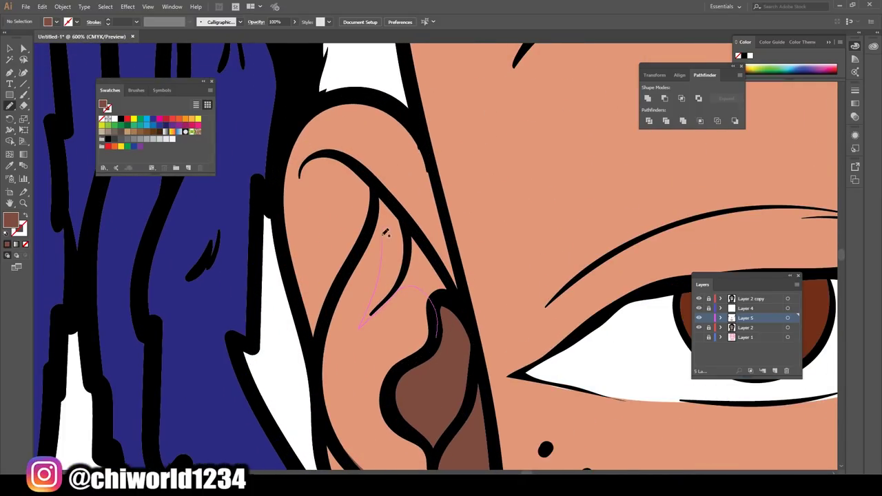
# Paint a brown shadow along the left ear's inner edge down to the earlobe
pyautogui.moveTo(378, 220); pyautogui.dragTo(320, 329)
pyautogui.moveTo(301, 163); pyautogui.dragTo(466, 344)
pyautogui.hotkey('ctrl', '0')
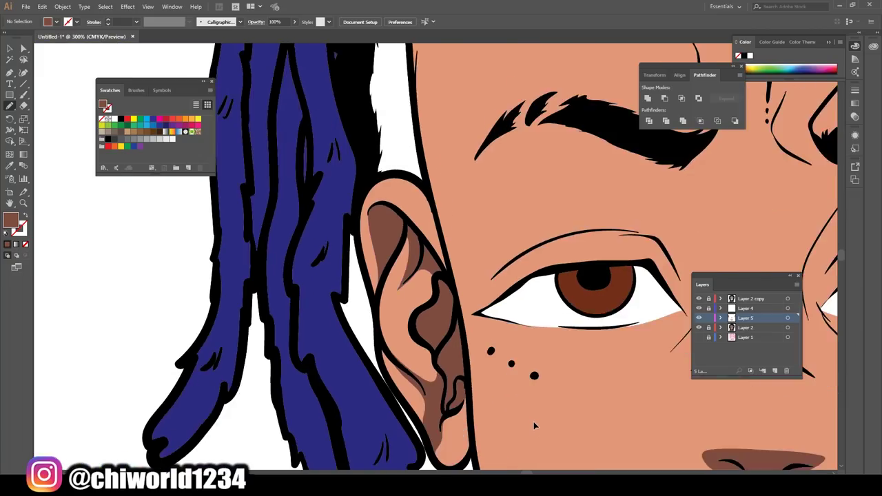
pyautogui.scroll(5, 434, 348)
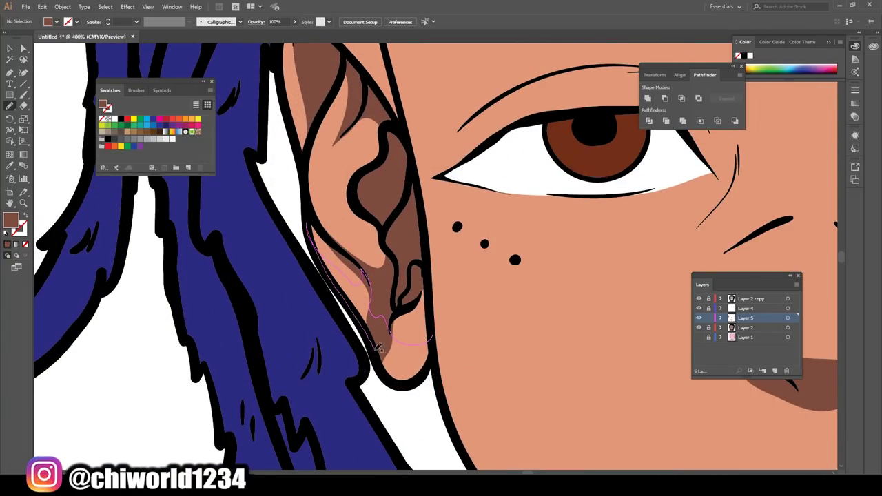
# Add a light highlight stroke along the inner ear and fit the artboard in view
pyautogui.moveTo(311, 221); pyautogui.dragTo(431, 337)
pyautogui.hotkey('ctrl', '0')
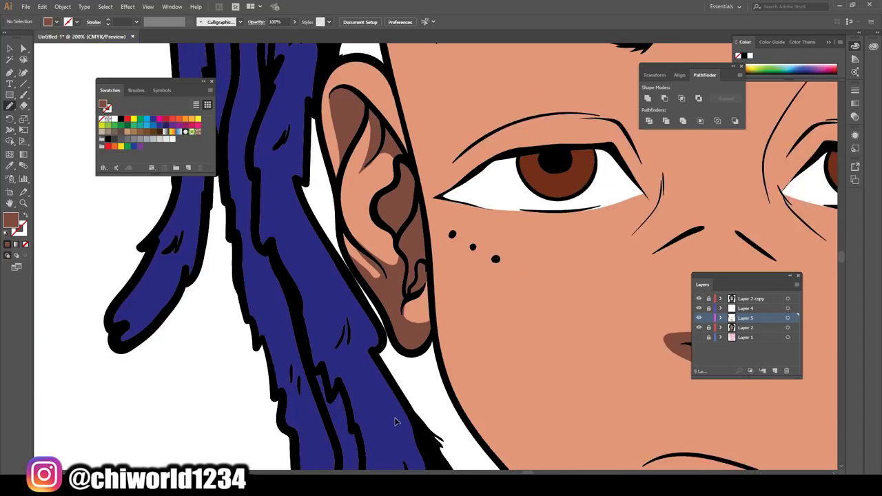
pyautogui.scroll(1, 411, 417)
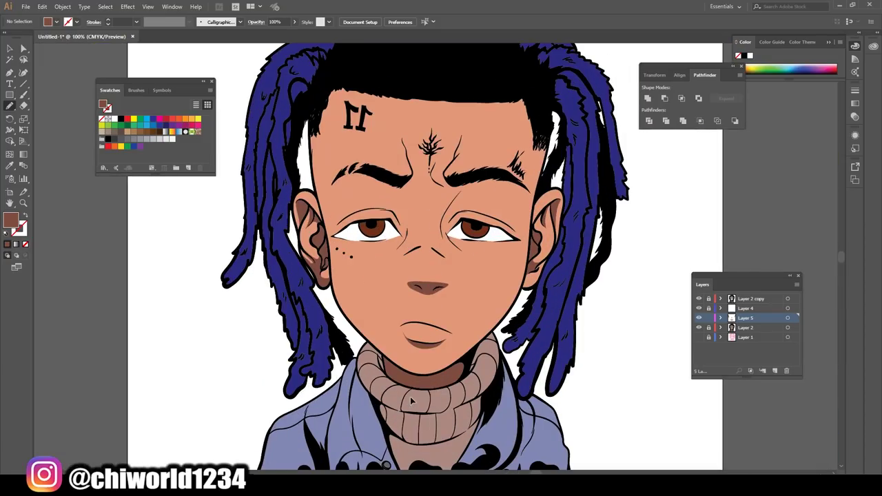
pyautogui.scroll(1, 422, 389)
pyautogui.scroll(1, 435, 359)
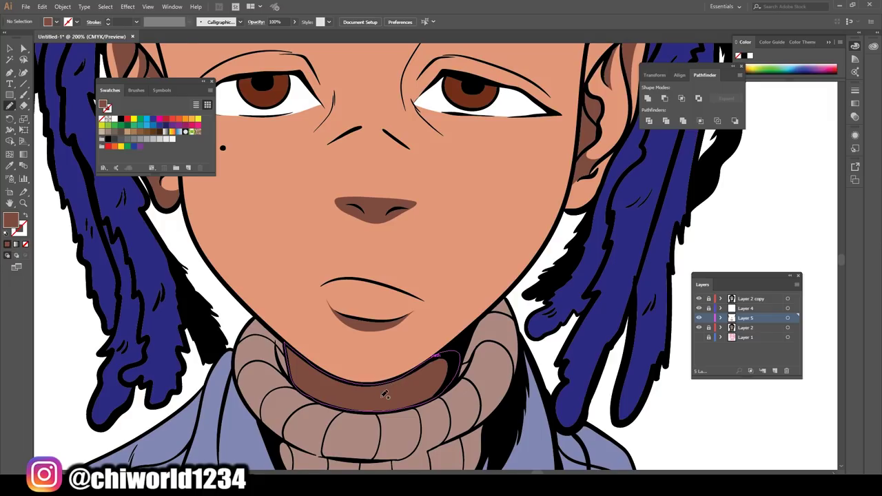
# Paint a brown shadow beside the eyebrow
pyautogui.scroll(3, 393, 310)
pyautogui.scroll(1, 414, 196)
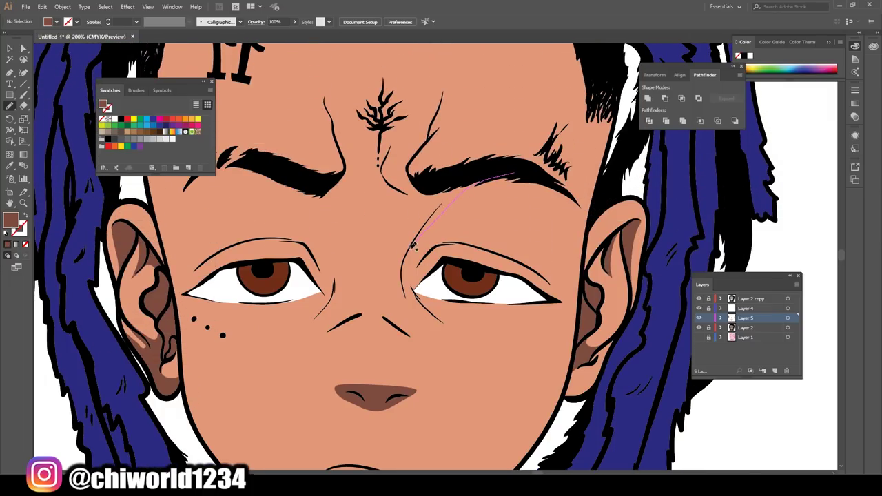
pyautogui.moveTo(513, 174); pyautogui.dragTo(403, 183)
pyautogui.hotkey('ctrl', '0')
pyautogui.scroll(4, 465, 393)
pyautogui.hotkey('ctrl', '+')
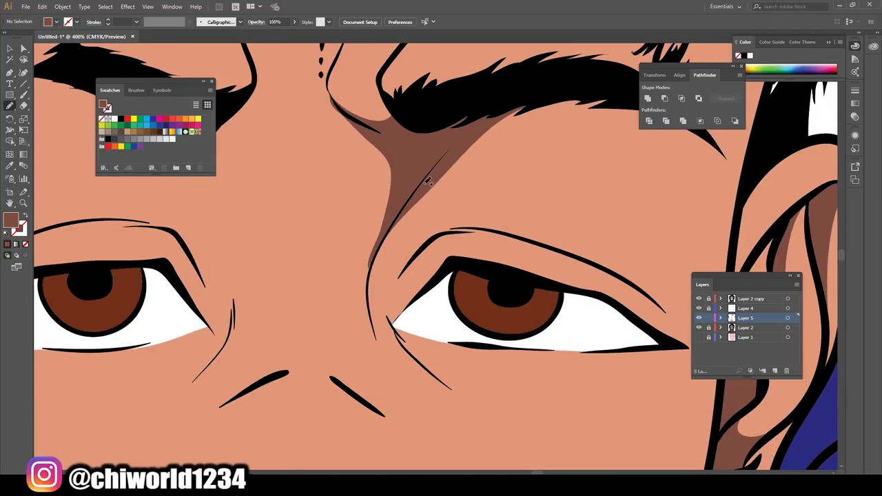
# Shade brown shadow shapes down the sides of the nose bridge
pyautogui.moveTo(366, 254); pyautogui.dragTo(365, 258)
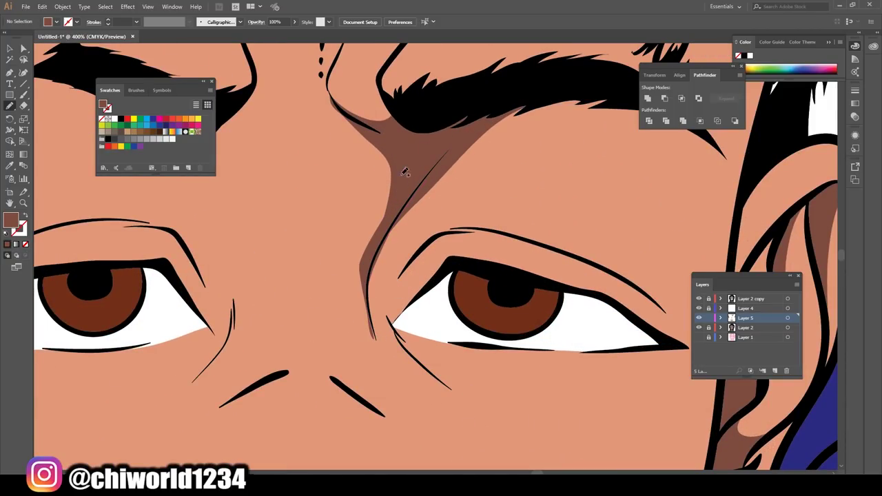
pyautogui.hotkey('ctrl', '0')
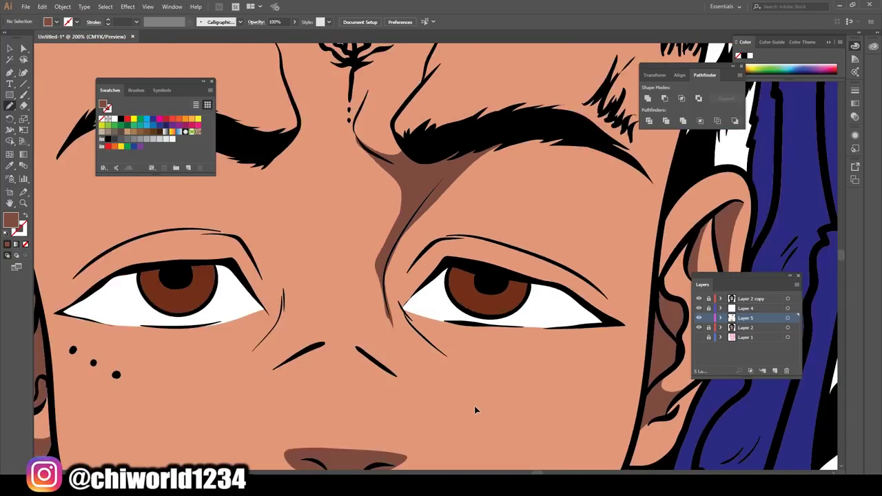
pyautogui.scroll(2, 430, 390)
pyautogui.scroll(4, 417, 279)
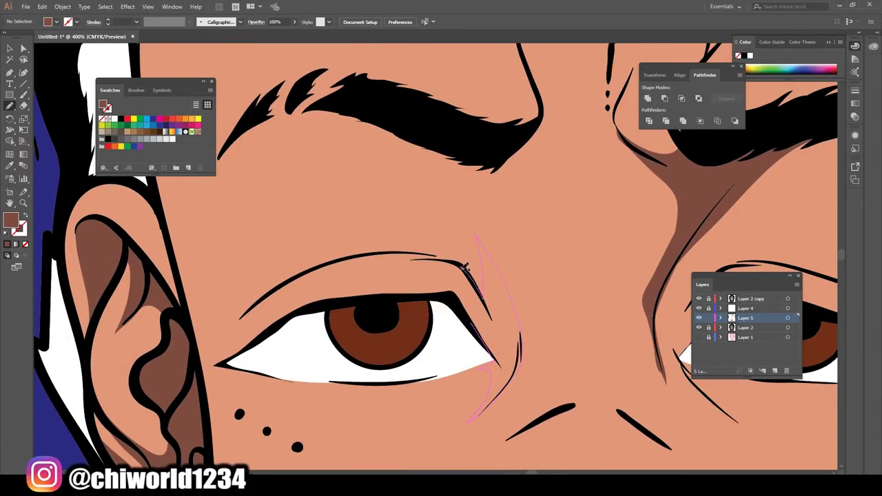
pyautogui.moveTo(466, 267); pyautogui.dragTo(463, 270)
pyautogui.scroll(-3, 520, 427)
# Draw a brown shadow under the left eyebrow, then zoom in on the portrait
pyautogui.hotkey('ctrl', '0')
pyautogui.scroll(3, 517, 410)
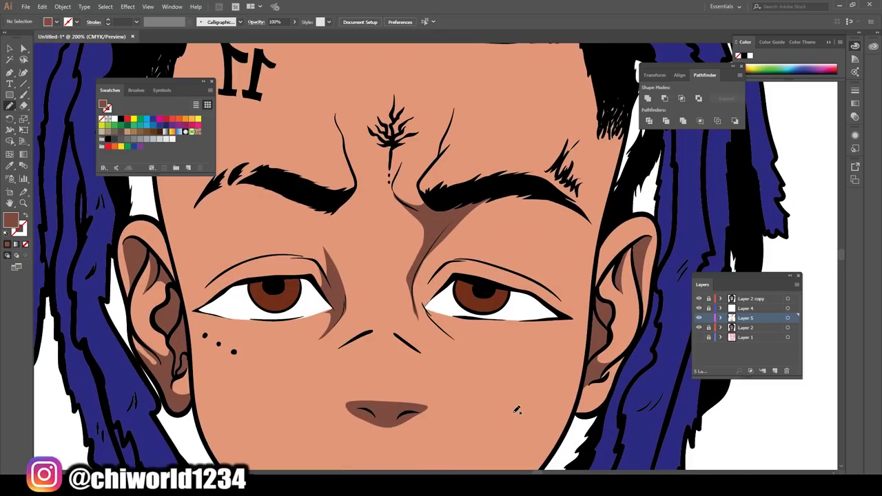
pyautogui.scroll(-2, 517, 410)
pyautogui.scroll(2, 375, 191)
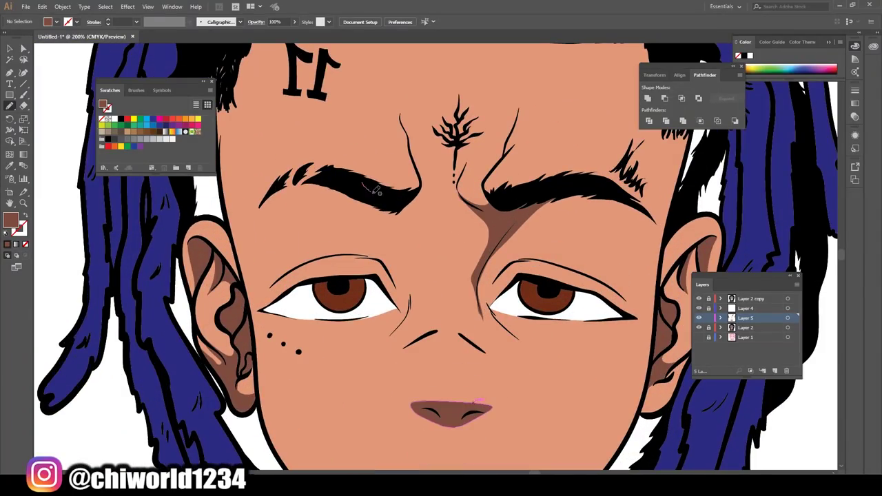
pyautogui.moveTo(341, 184); pyautogui.dragTo(344, 187)
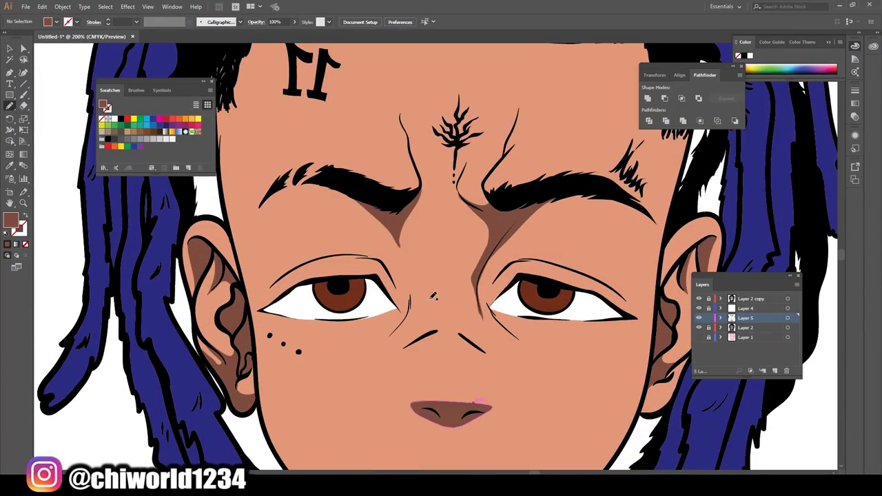
pyautogui.scroll(-5, 545, 298)
pyautogui.hotkey('ctrl', '+')
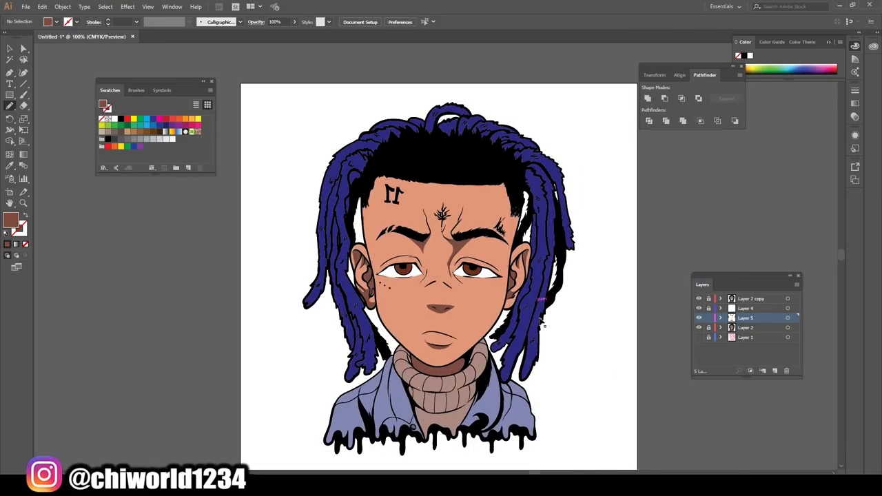
pyautogui.hotkey('ctrl', '+')
pyautogui.scroll(-1, 304, 228)
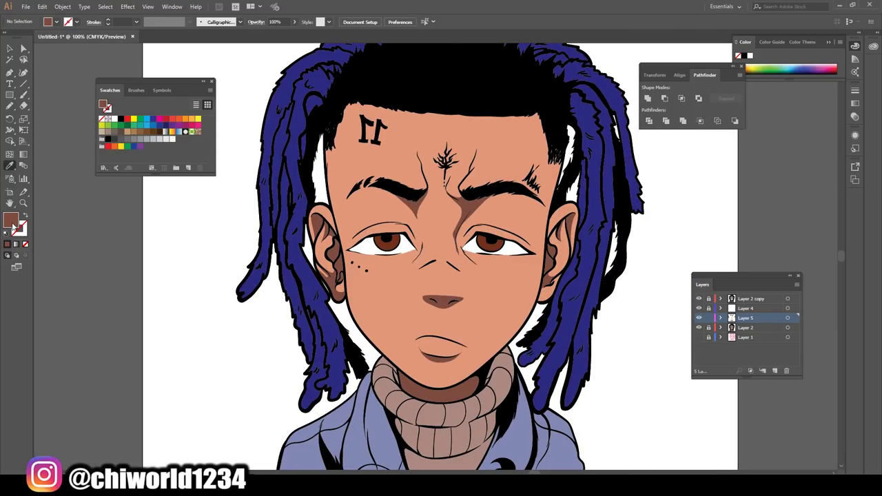
# Set the fill colour to a lavender-grey purple
pyautogui.doubleClick(10, 221)
pyautogui.click(41, 102)
pyautogui.click(143, 62)
pyautogui.moveTo(39, 99); pyautogui.dragTo(29, 92)
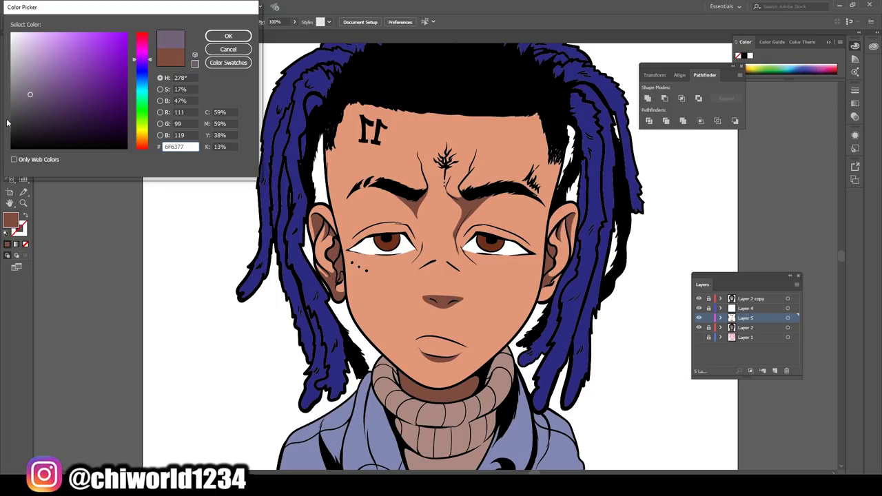
pyautogui.click(229, 35)
# Draw a closed lid shadow shape along the left eye's lower and upper lids
pyautogui.scroll(5, 356, 206)
pyautogui.scroll(1, 351, 267)
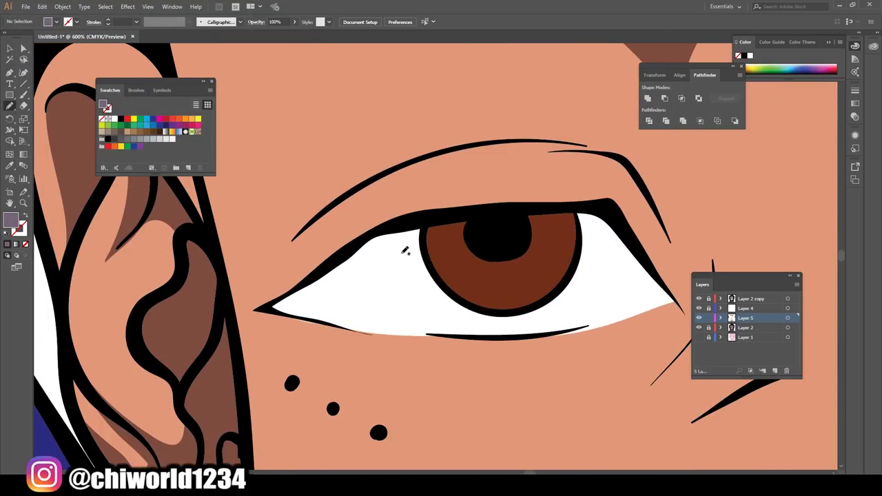
pyautogui.moveTo(384, 271); pyautogui.dragTo(319, 316)
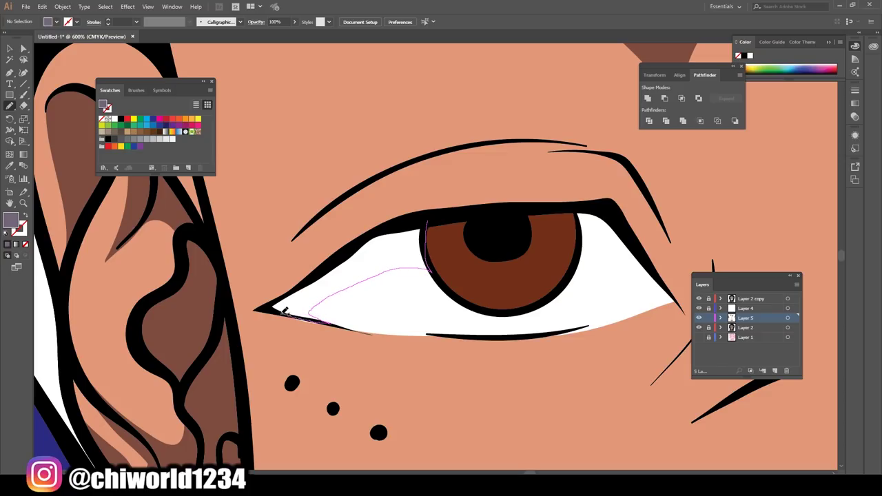
pyautogui.moveTo(307, 281); pyautogui.dragTo(422, 221)
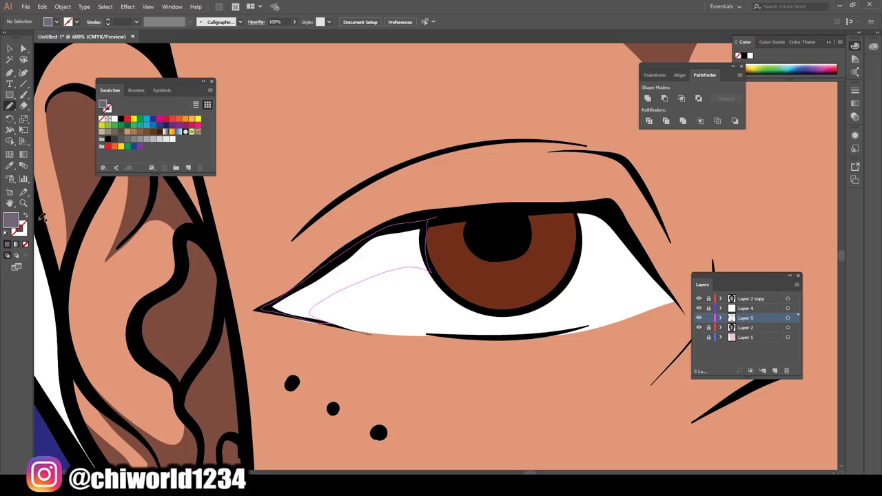
# Recolour the lid shadow shape a darker purple and lock Layer 5
pyautogui.click(10, 48)
pyautogui.click(357, 258)
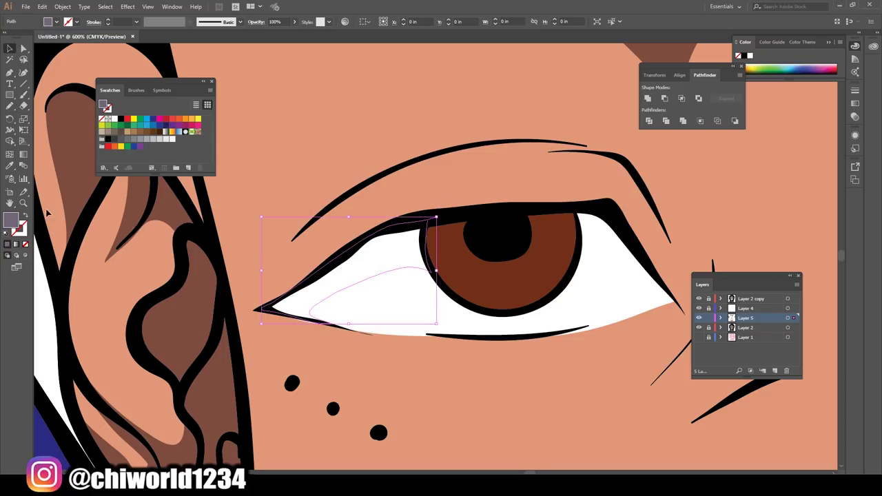
pyautogui.doubleClick(10, 220)
pyautogui.click(57, 123)
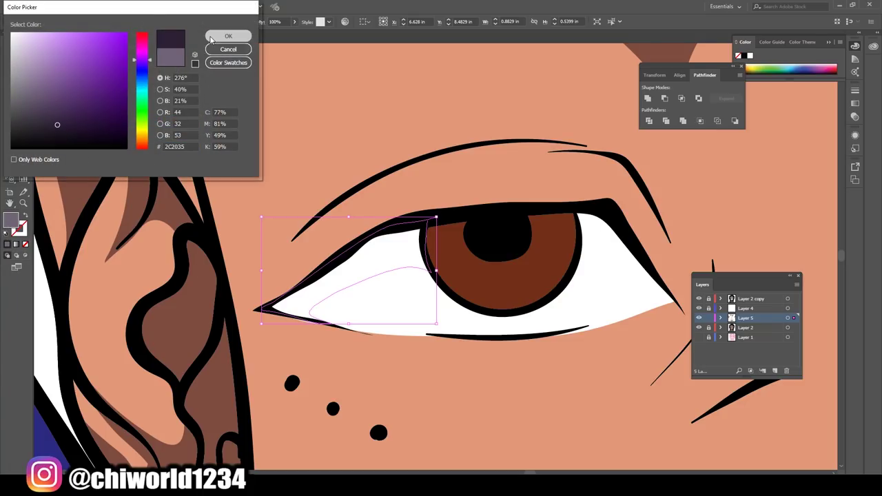
pyautogui.click(231, 34)
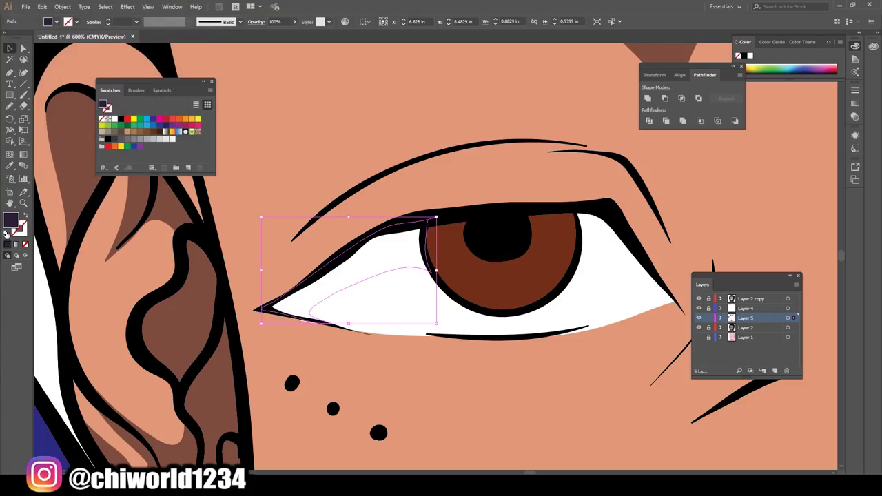
pyautogui.click(709, 318)
# Add new Layer 6 and set the fill to muted blue-purple 5E5777
pyautogui.click(775, 370)
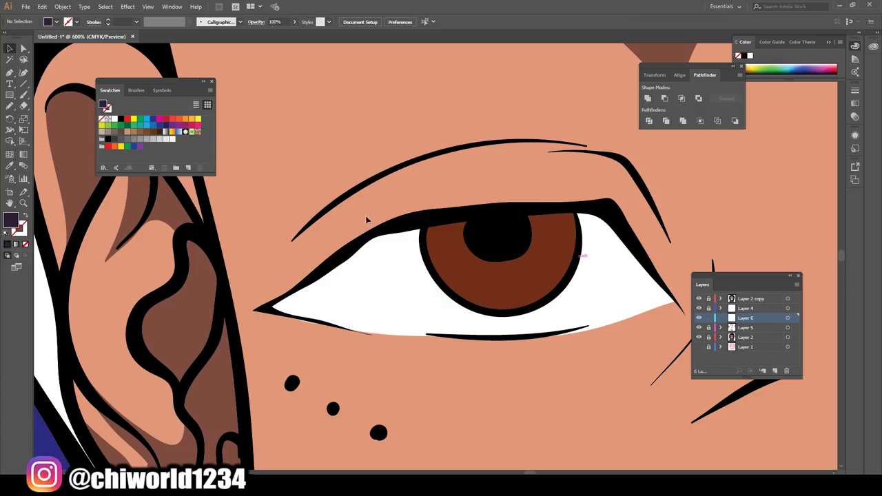
pyautogui.doubleClick(10, 219)
pyautogui.click(42, 94)
pyautogui.moveTo(135, 67); pyautogui.dragTo(138, 67)
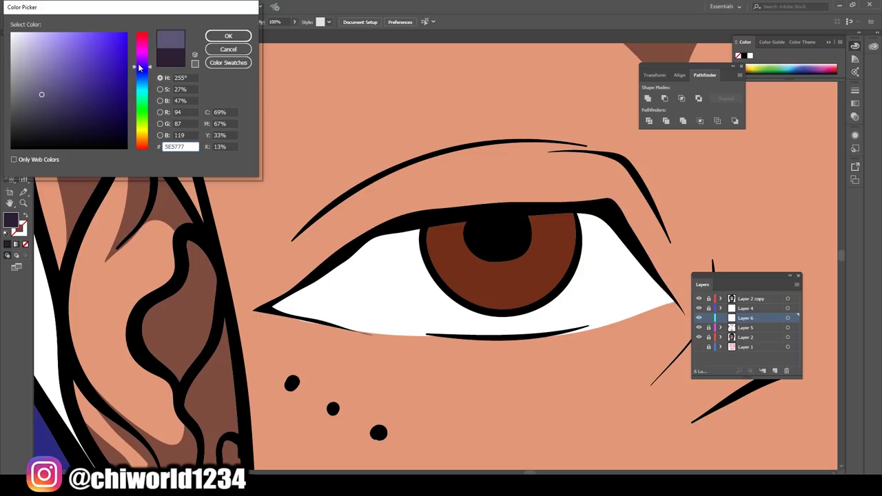
pyautogui.click(228, 35)
# Draw a purple shadow from iris to eye corner and move Layer 6 above Layer 4
pyautogui.click(9, 106)
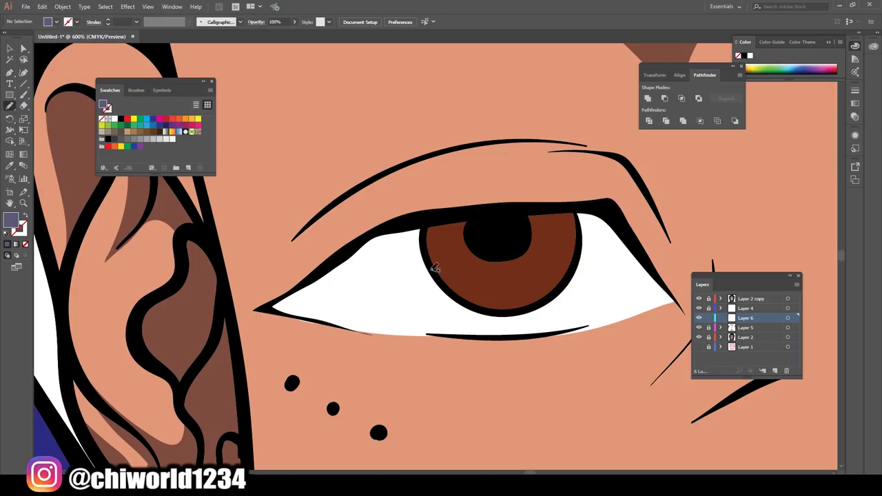
pyautogui.moveTo(434, 267)
pyautogui.mouseDown()
pyautogui.moveTo(316, 308)
pyautogui.moveTo(437, 270)
pyautogui.mouseUp()
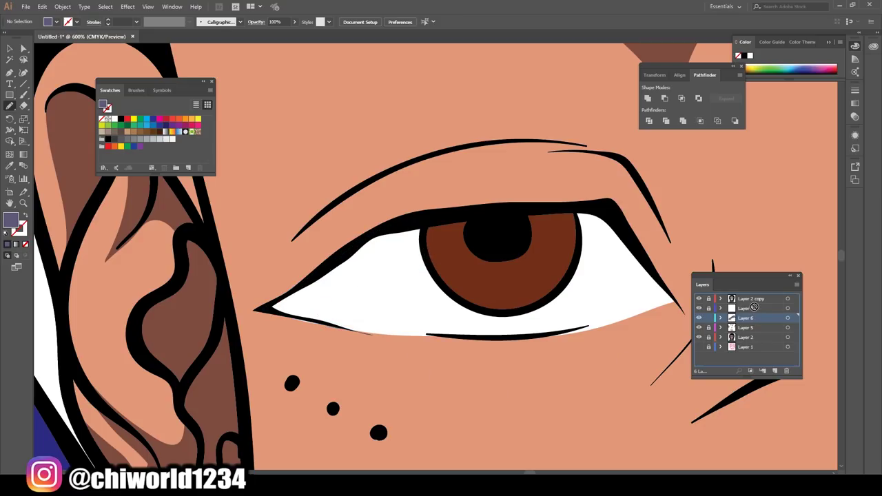
pyautogui.moveTo(746, 318); pyautogui.dragTo(746, 307)
pyautogui.scroll(-3, 618, 341)
pyautogui.scroll(2, 552, 345)
pyautogui.scroll(2, 552, 345)
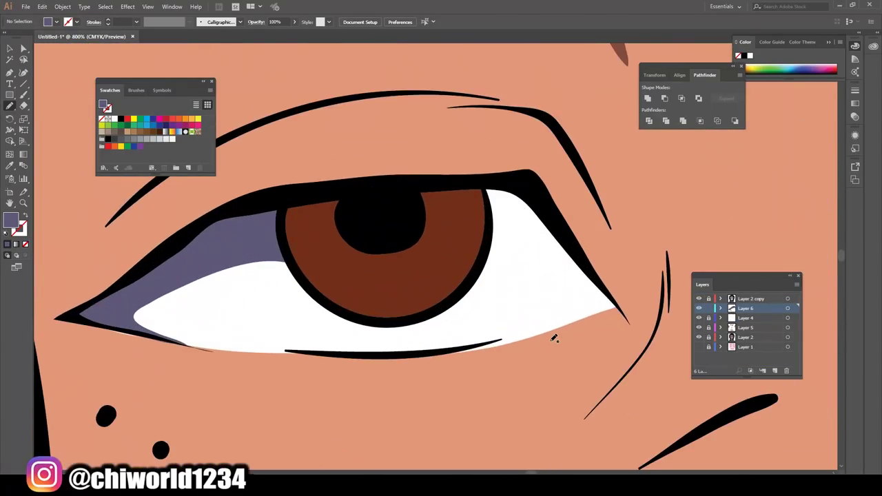
# Shade the upper eyelid and the right eye's inner corner in purple
pyautogui.moveTo(489, 206)
pyautogui.mouseDown()
pyautogui.moveTo(570, 275)
pyautogui.moveTo(478, 177)
pyautogui.mouseUp()
pyautogui.scroll(-3, 616, 246)
pyautogui.scroll(2, 616, 246)
pyautogui.scroll(2, 616, 246)
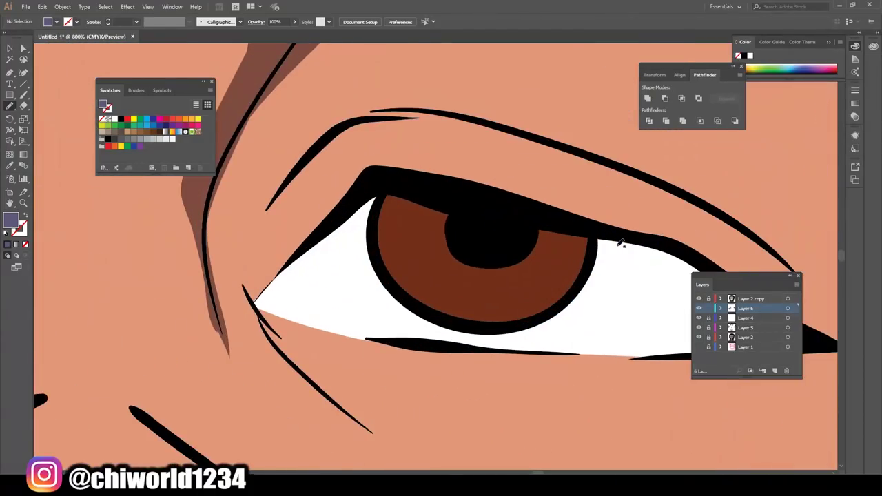
pyautogui.moveTo(378, 185); pyautogui.dragTo(298, 260)
pyautogui.moveTo(255, 304); pyautogui.dragTo(379, 185)
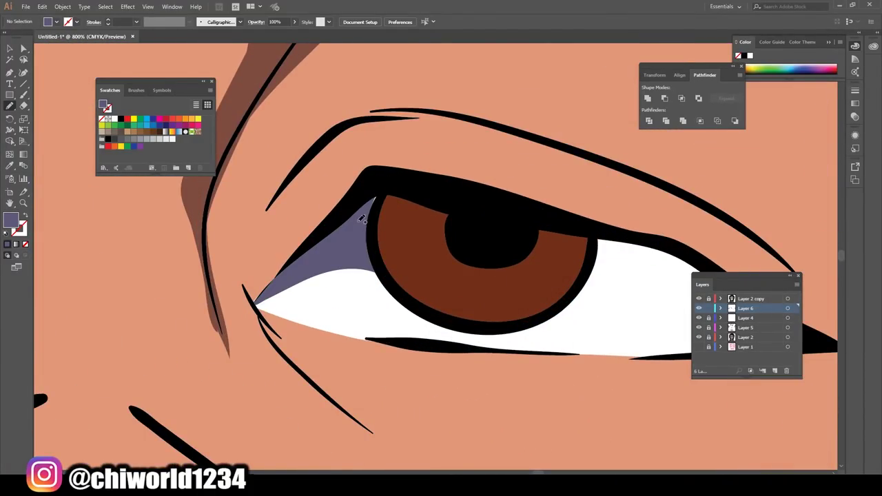
pyautogui.scroll(-3, 473, 418)
pyautogui.scroll(2, 473, 418)
pyautogui.scroll(1, 470, 411)
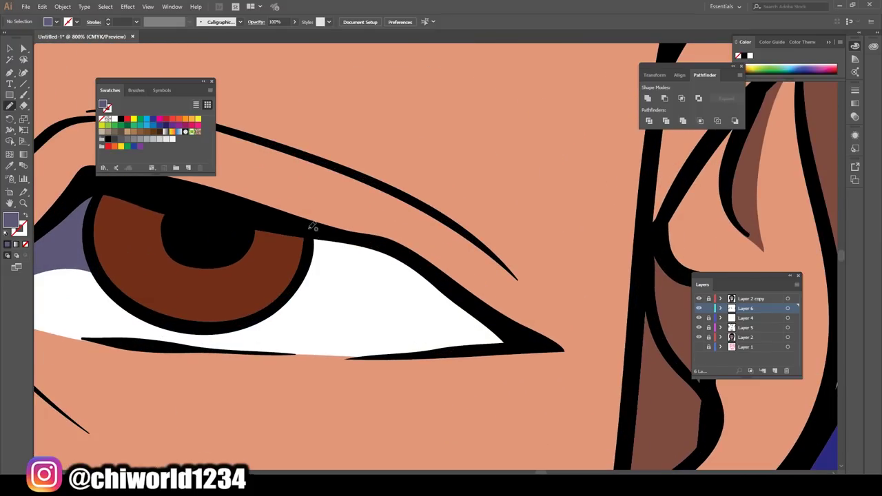
# Shade the outer part of the right eye white purple
pyautogui.moveTo(309, 230)
pyautogui.mouseDown()
pyautogui.moveTo(377, 355)
pyautogui.moveTo(331, 269)
pyautogui.mouseUp()
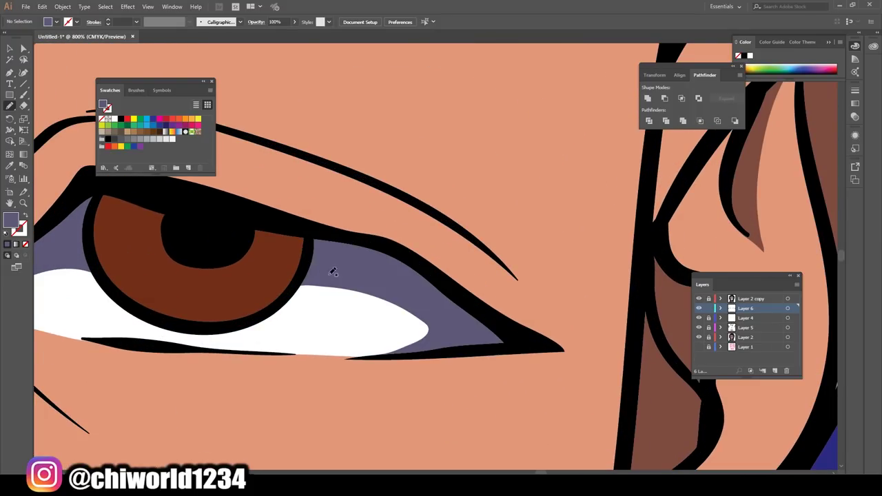
pyautogui.scroll(-4, 445, 315)
pyautogui.scroll(-3, 515, 353)
pyautogui.hscroll(-2, 515, 353)
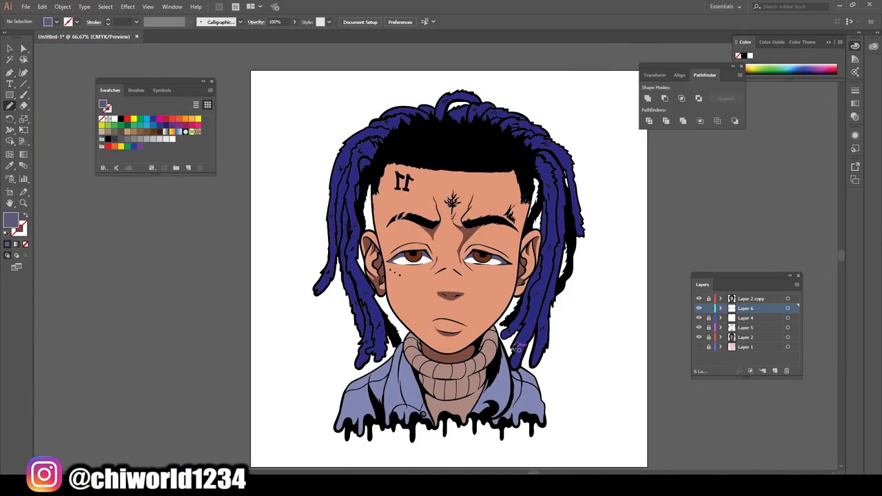
pyautogui.scroll(3, 411, 260)
pyautogui.scroll(2, 411, 259)
# Sample the iris brown, darken it, and draw a dark brown shadow across the upper iris
pyautogui.press('i')
pyautogui.click(311, 232)
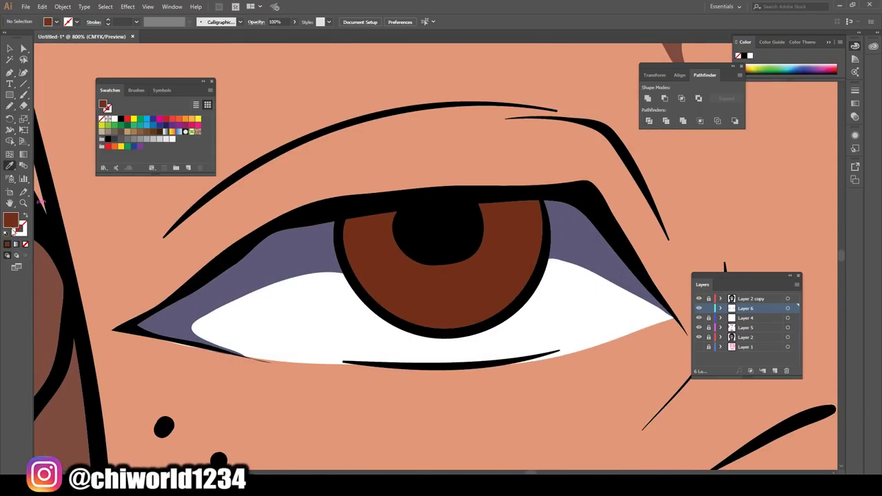
pyautogui.doubleClick(10, 221)
pyautogui.click(112, 124)
pyautogui.click(232, 36)
pyautogui.click(11, 106)
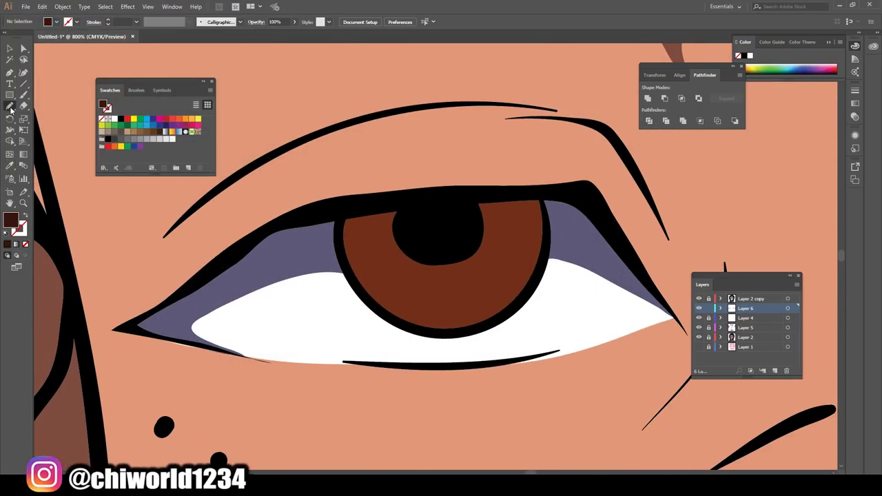
pyautogui.moveTo(341, 221)
pyautogui.mouseDown()
pyautogui.moveTo(549, 232)
pyautogui.moveTo(390, 200)
pyautogui.mouseUp()
# Draw the same dark brown iris shadow on the other eye
pyautogui.scroll(-5, 586, 367)
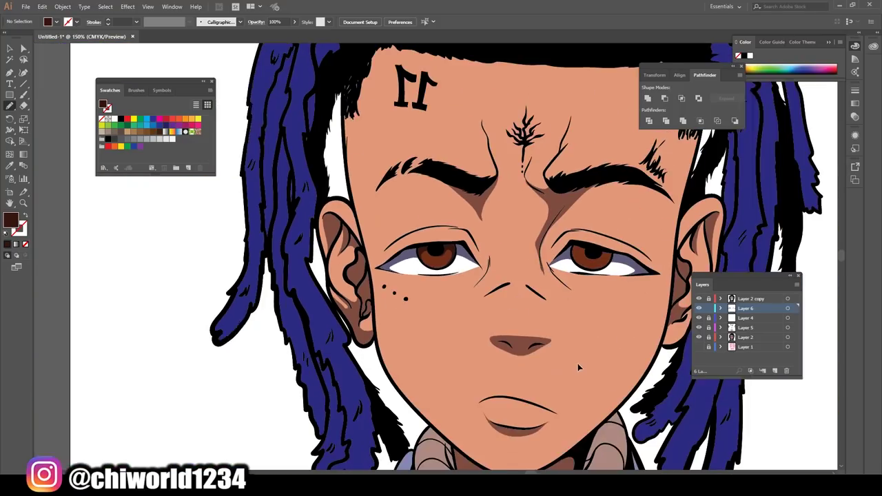
pyautogui.scroll(4, 578, 364)
pyautogui.scroll(2, 566, 342)
pyautogui.moveTo(313, 226)
pyautogui.mouseDown()
pyautogui.moveTo(337, 271)
pyautogui.moveTo(489, 299)
pyautogui.moveTo(492, 335)
pyautogui.moveTo(320, 228)
pyautogui.mouseUp()
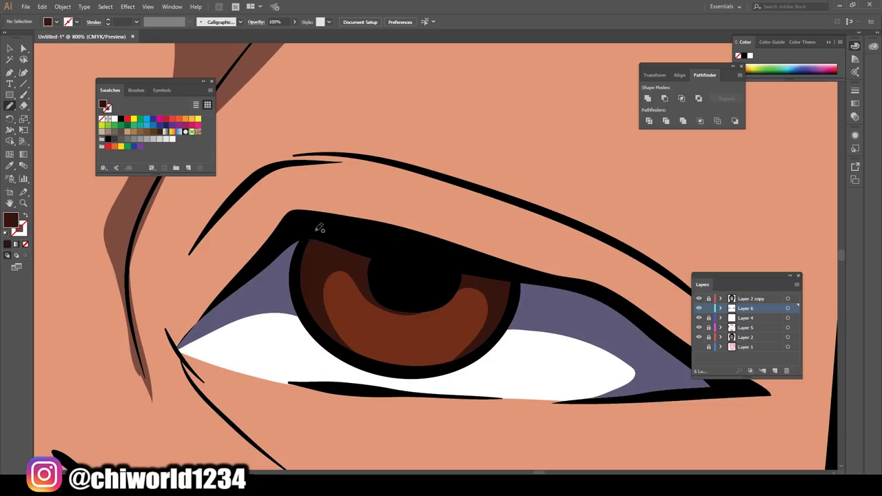
# Switch to an orange-brown (C1633A) fill and add small highlights inside both irises
pyautogui.scroll(-2, 614, 262)
pyautogui.doubleClick(10, 220)
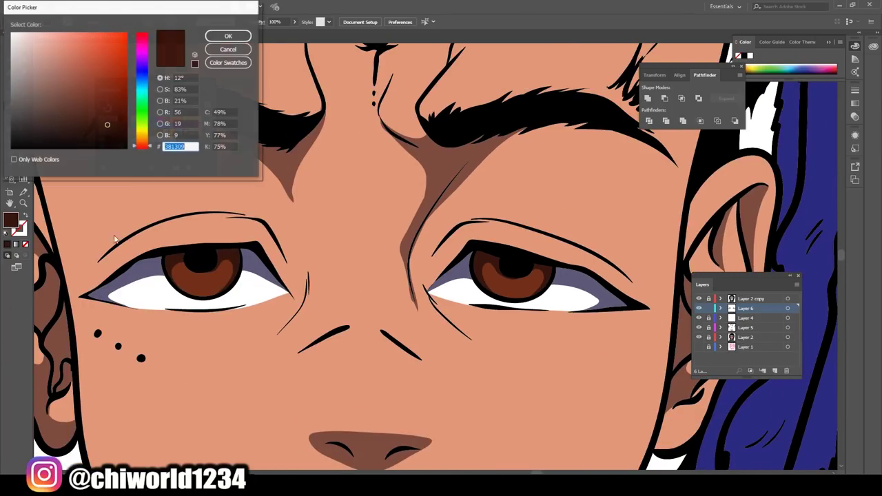
pyautogui.moveTo(77, 72); pyautogui.dragTo(87, 54)
pyautogui.click(143, 146)
pyautogui.click(91, 68)
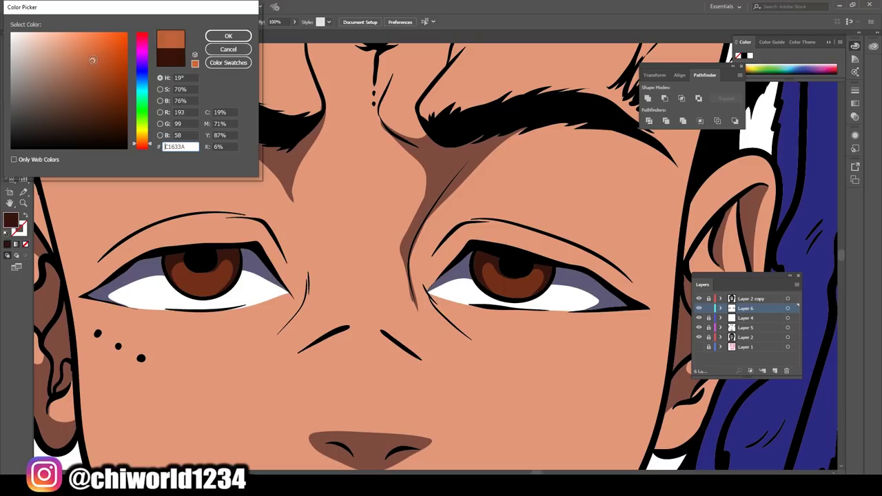
pyautogui.click(228, 35)
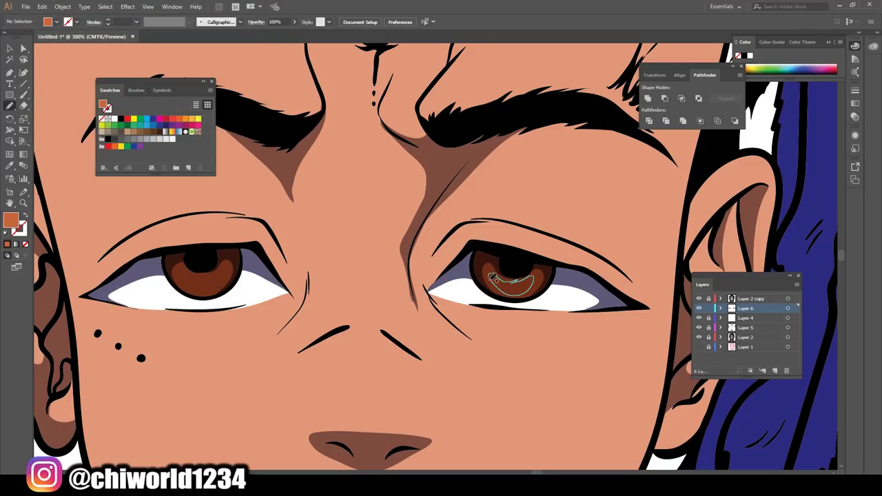
pyautogui.moveTo(492, 277); pyautogui.dragTo(491, 276)
pyautogui.moveTo(211, 275); pyautogui.dragTo(210, 276)
# Zoom out to view the whole portrait, then back to 100% on the face
pyautogui.hotkey('ctrl', '-')
pyautogui.hotkey('ctrl', '-')
pyautogui.hotkey('ctrl', '-')
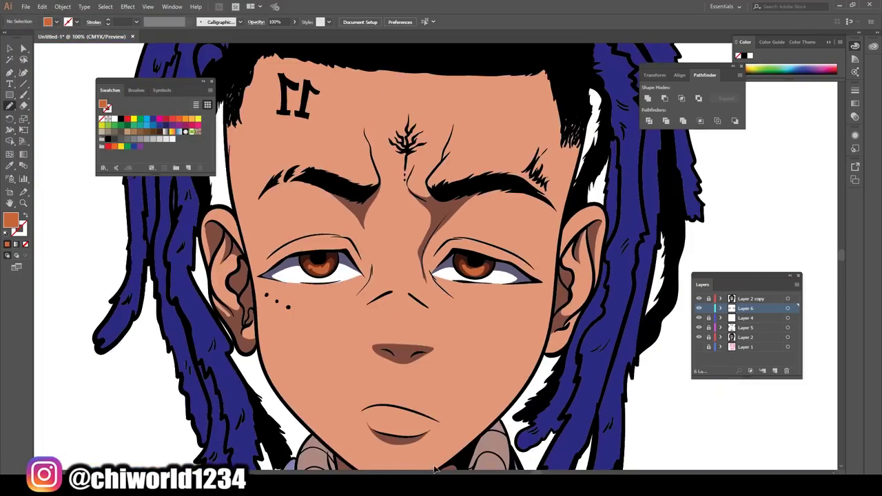
pyautogui.hotkey('ctrl', '-')
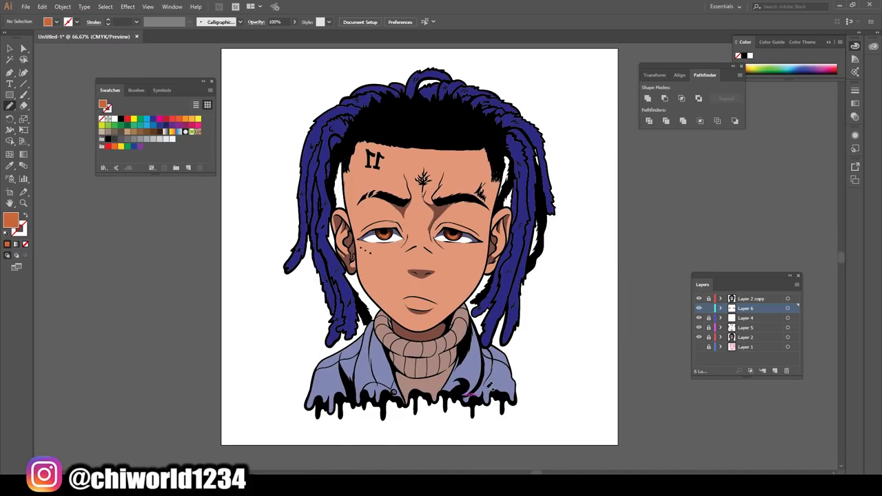
pyautogui.scroll(-1, 463, 374)
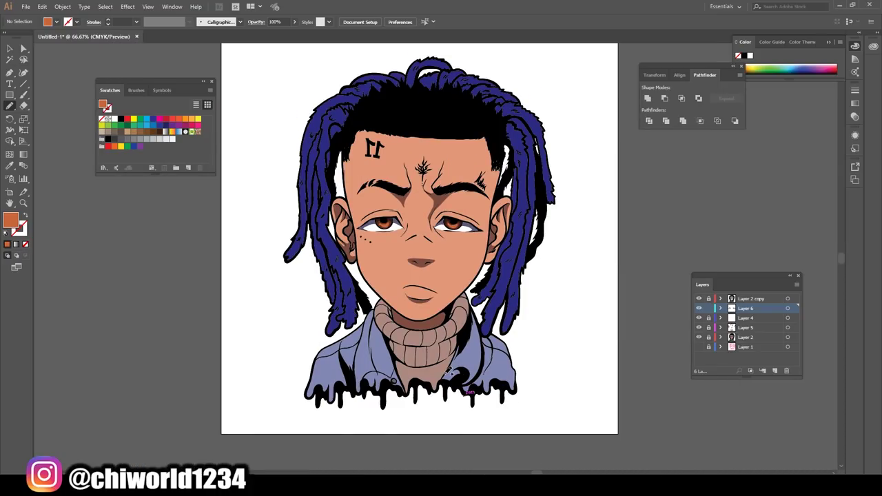
pyautogui.hotkey('ctrl', '+')
pyautogui.scroll(-2, 556, 331)
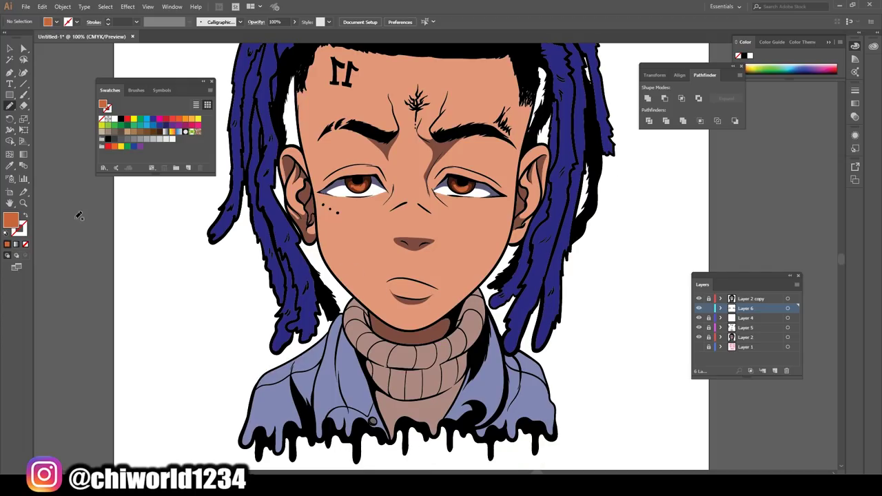
# On Layer 5, sample the turtleneck's pinkish-brown and darken it to a deeper brown fill
pyautogui.click(10, 167)
pyautogui.click(707, 328)
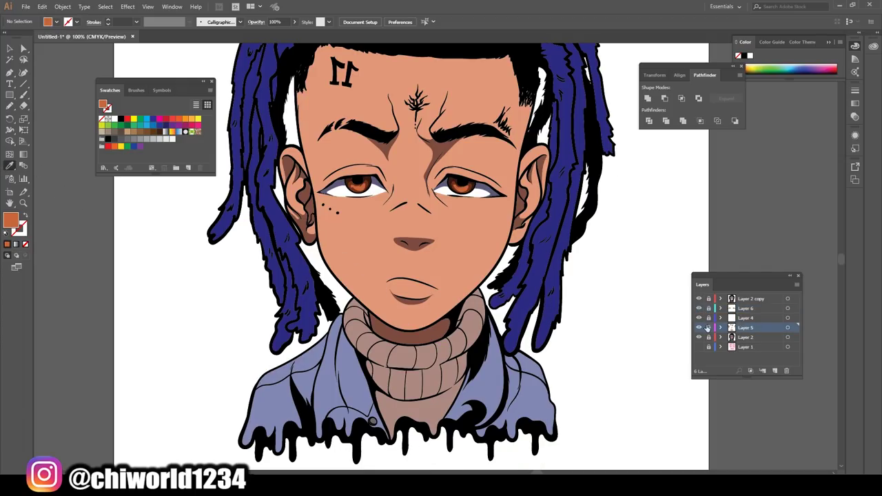
pyautogui.click(395, 383)
pyautogui.doubleClick(11, 222)
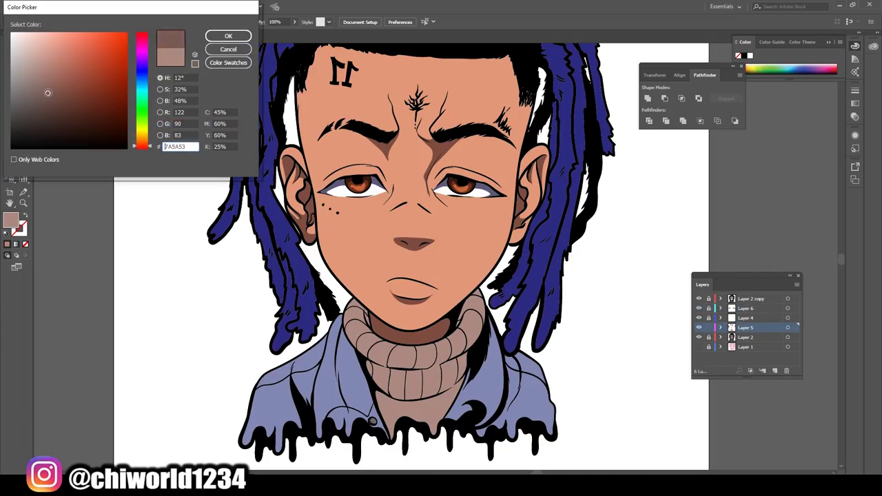
pyautogui.moveTo(51, 95); pyautogui.dragTo(45, 101)
pyautogui.click(228, 36)
# Draw a dark brown shadow shape under the chin across the turtleneck front
pyautogui.scroll(-1, 559, 218)
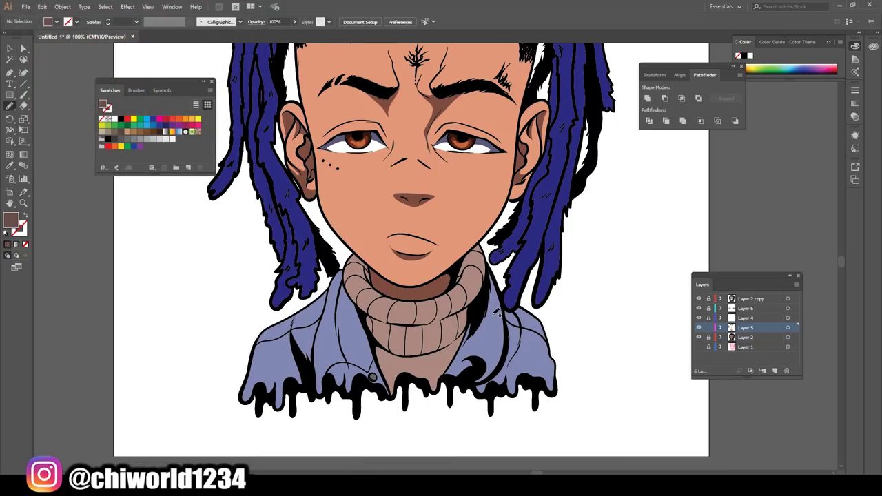
pyautogui.keyDown('alt'); pyautogui.scroll(2, 558, 218); pyautogui.keyUp('alt')
pyautogui.keyDown('alt'); pyautogui.scroll(2, 558, 218); pyautogui.keyUp('alt')
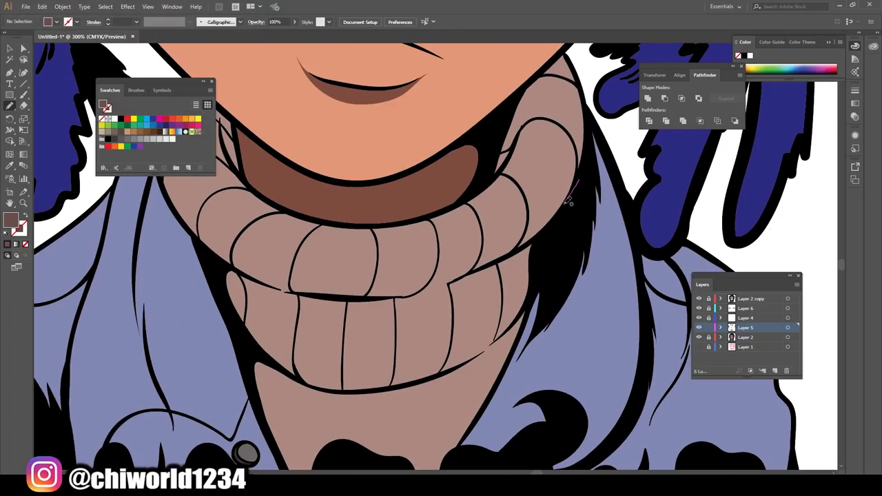
pyautogui.moveTo(566, 201); pyautogui.dragTo(342, 296)
pyautogui.moveTo(359, 374)
pyautogui.mouseDown()
pyautogui.moveTo(289, 373)
pyautogui.moveTo(399, 459)
pyautogui.mouseUp()
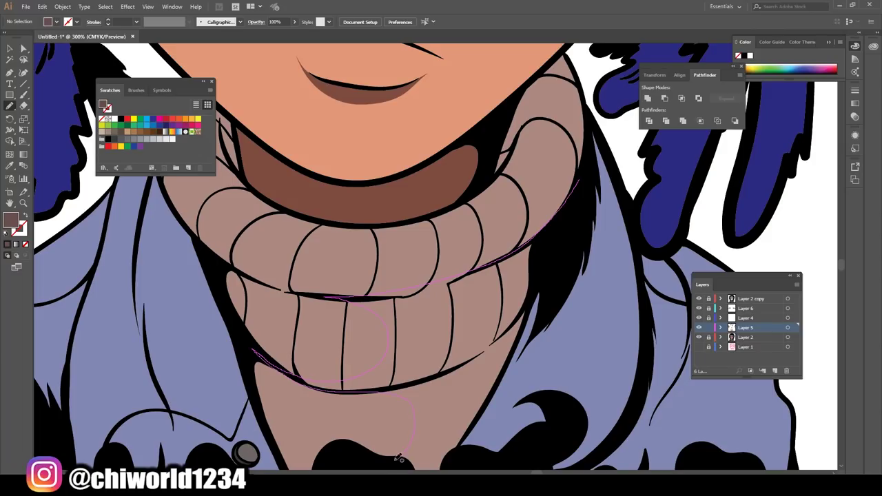
pyautogui.moveTo(533, 309); pyautogui.dragTo(536, 301)
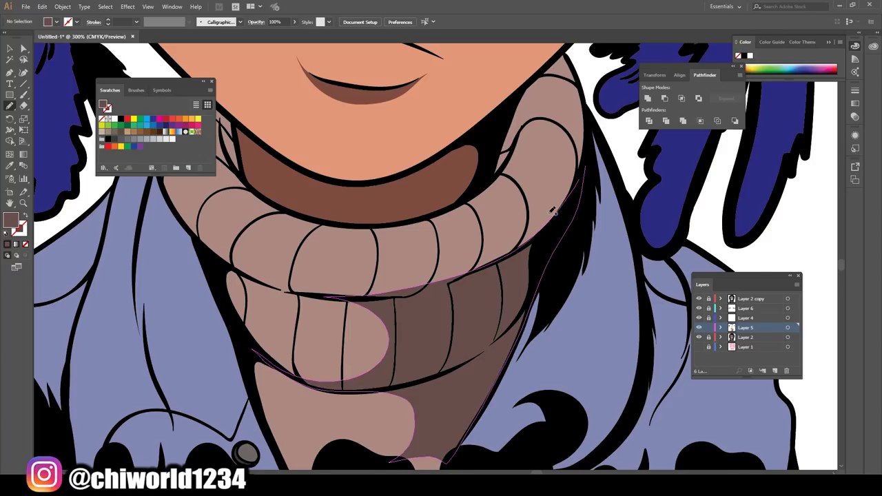
pyautogui.scroll(-3, 416, 334)
pyautogui.moveTo(427, 383); pyautogui.dragTo(424, 388)
# Add darker shadows along the right side of the neck and the left of the turtleneck
pyautogui.scroll(-2, 487, 376)
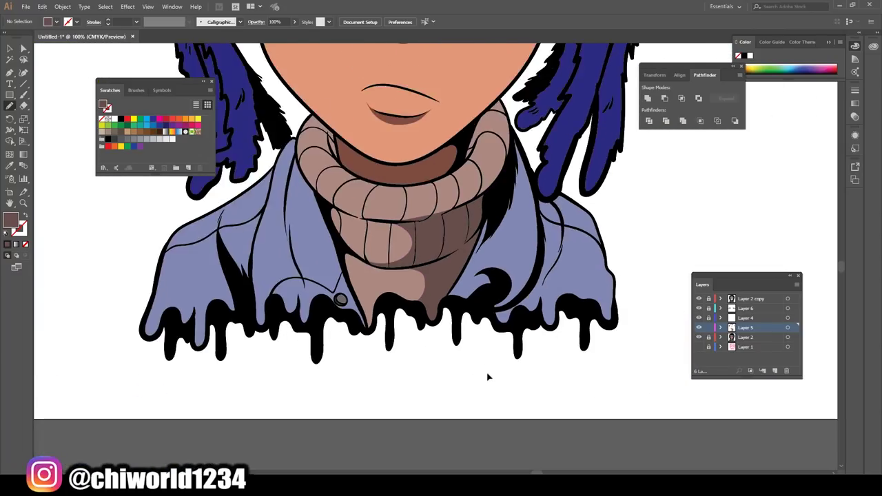
pyautogui.scroll(-2, 487, 376)
pyautogui.scroll(4, 503, 348)
pyautogui.moveTo(514, 393); pyautogui.dragTo(565, 343)
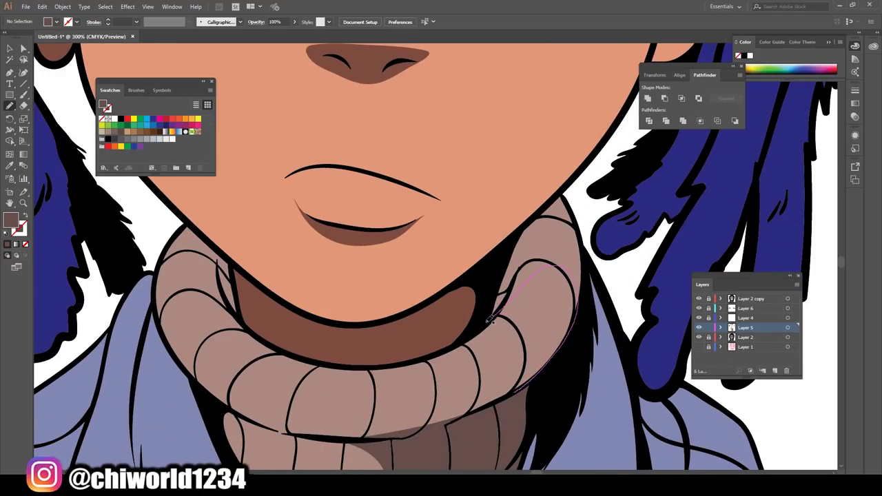
pyautogui.moveTo(490, 319); pyautogui.dragTo(531, 222)
pyautogui.moveTo(586, 255); pyautogui.dragTo(513, 392)
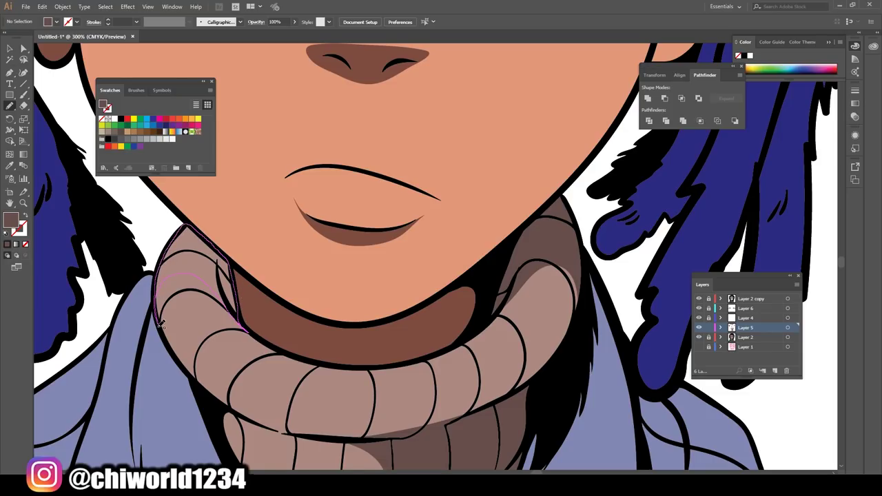
pyautogui.moveTo(162, 324); pyautogui.dragTo(164, 321)
pyautogui.hotkey('ctrl', '-')
pyautogui.hotkey('ctrl', '-')
pyautogui.hotkey('ctrl', '-')
pyautogui.hotkey('ctrl', '-')
pyautogui.hotkey('ctrl', '1')
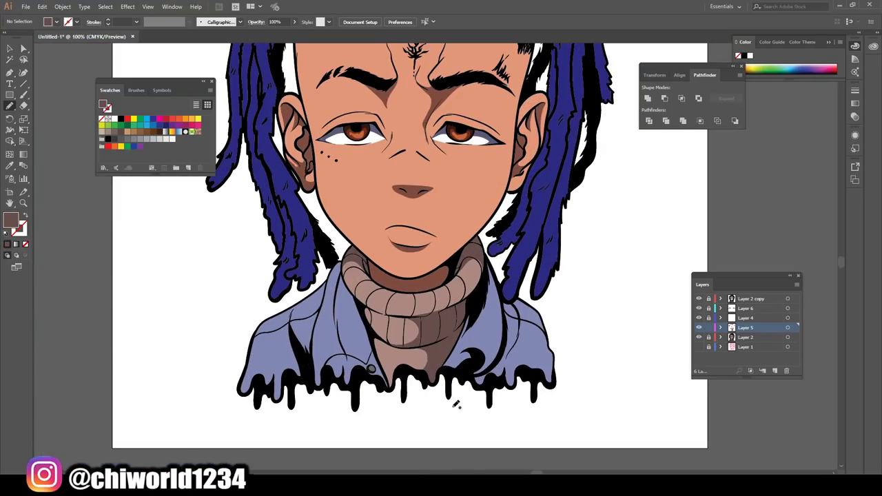
# Sample the jacket's lavender blue and set a darker grey-blue fill
pyautogui.click(10, 165)
pyautogui.click(294, 331)
pyautogui.doubleClick(11, 220)
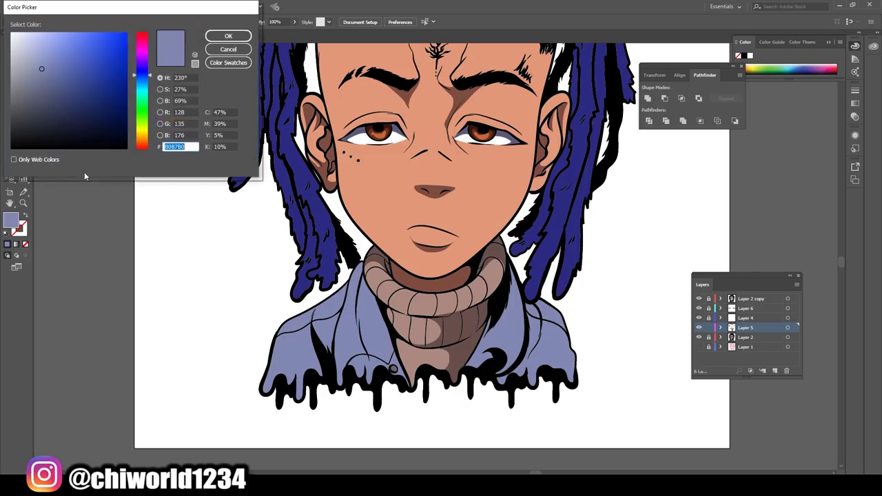
pyautogui.click(46, 107)
pyautogui.click(228, 36)
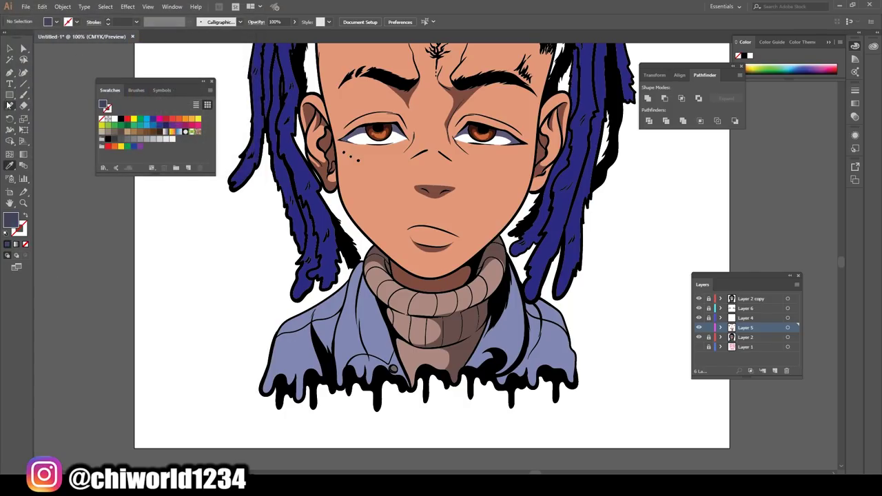
pyautogui.click(8, 105)
# Draw a grey-blue jacket shadow near the collar along the hair edge
pyautogui.scroll(-2, 432, 248)
pyautogui.hotkey('ctrl', '+')
pyautogui.hotkey('ctrl', '+')
pyautogui.hotkey('ctrl', '+')
pyautogui.moveTo(404, 418); pyautogui.dragTo(459, 386)
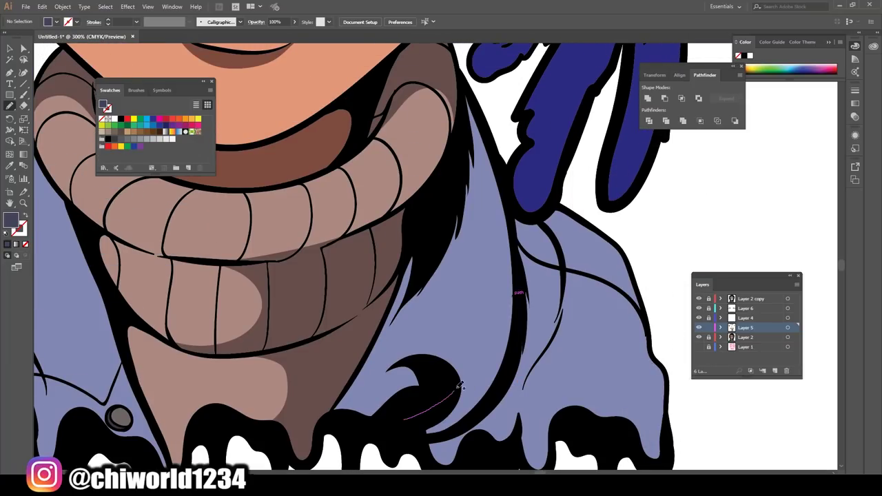
pyautogui.moveTo(464, 82)
pyautogui.mouseDown()
pyautogui.moveTo(426, 233)
pyautogui.moveTo(391, 311)
pyautogui.mouseUp()
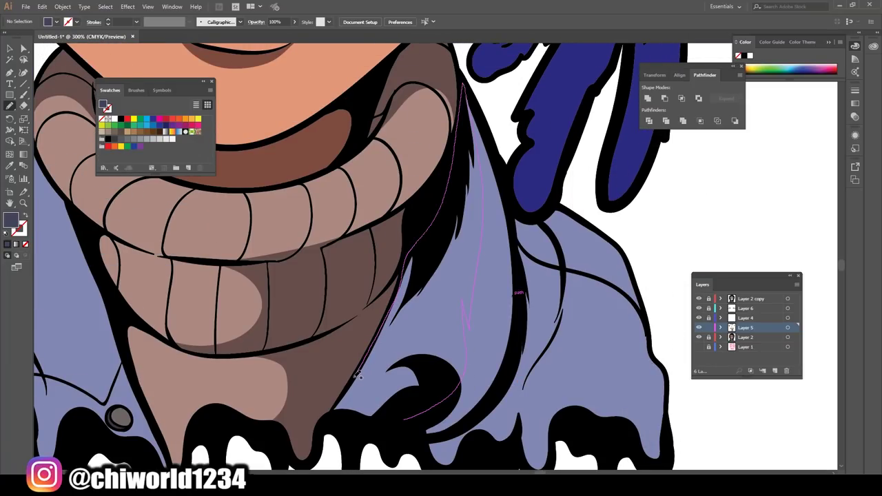
pyautogui.moveTo(332, 416); pyautogui.dragTo(332, 416)
# Shade the jacket's right fold with a closed shape along the drip edge
pyautogui.scroll(-1, 332, 417)
pyautogui.moveTo(413, 403)
pyautogui.mouseDown()
pyautogui.moveTo(483, 377)
pyautogui.moveTo(508, 162)
pyautogui.mouseUp()
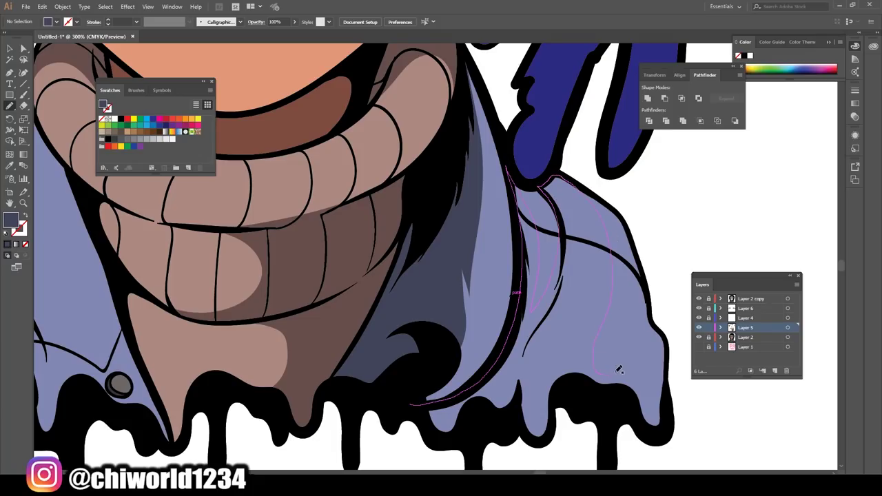
pyautogui.moveTo(619, 370); pyautogui.dragTo(571, 386)
pyautogui.moveTo(532, 437); pyautogui.dragTo(413, 404)
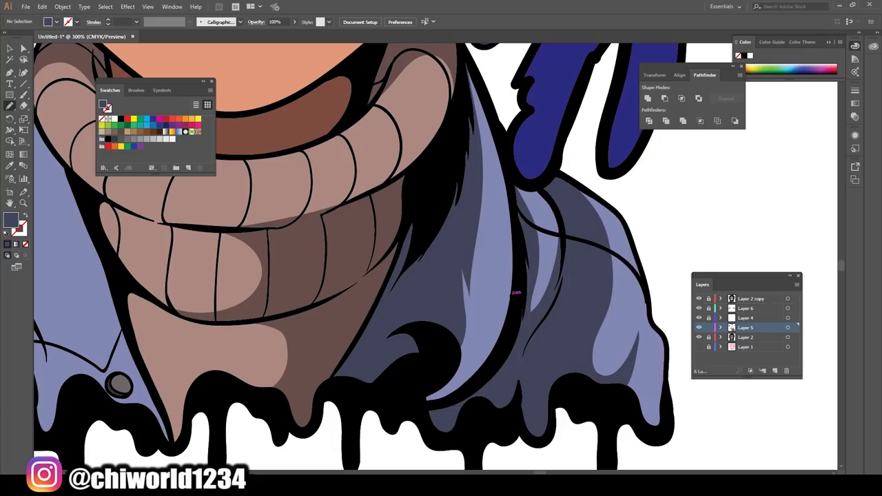
pyautogui.scroll(-4, 357, 448)
pyautogui.scroll(3, 372, 279)
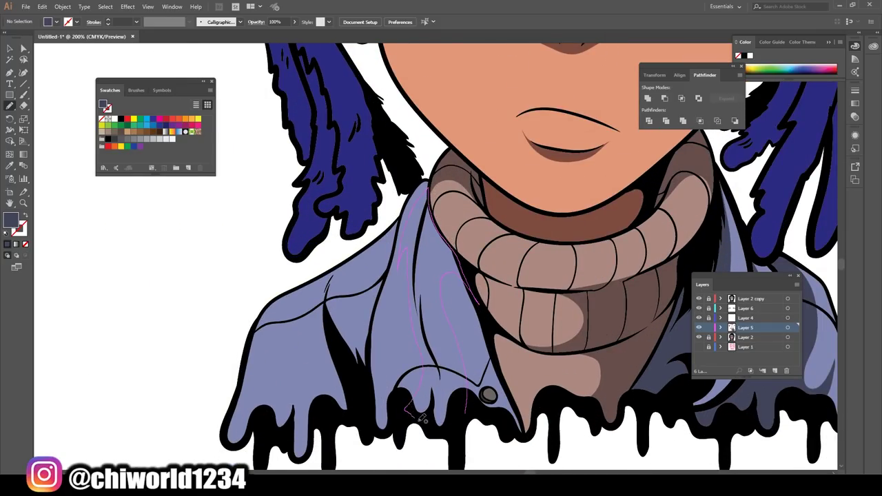
# Add grey-blue shadow shapes down the left jacket folds
pyautogui.moveTo(414, 302); pyautogui.dragTo(463, 403)
pyautogui.moveTo(376, 419); pyautogui.dragTo(370, 353)
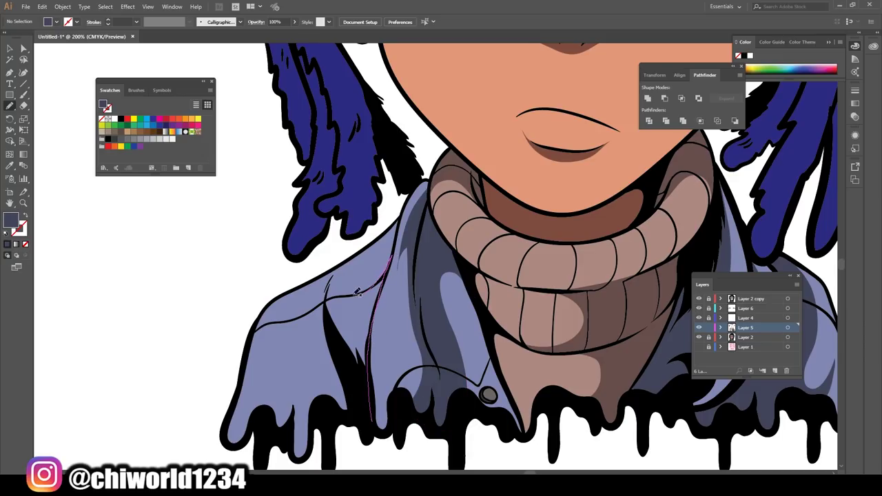
pyautogui.moveTo(325, 288); pyautogui.dragTo(319, 380)
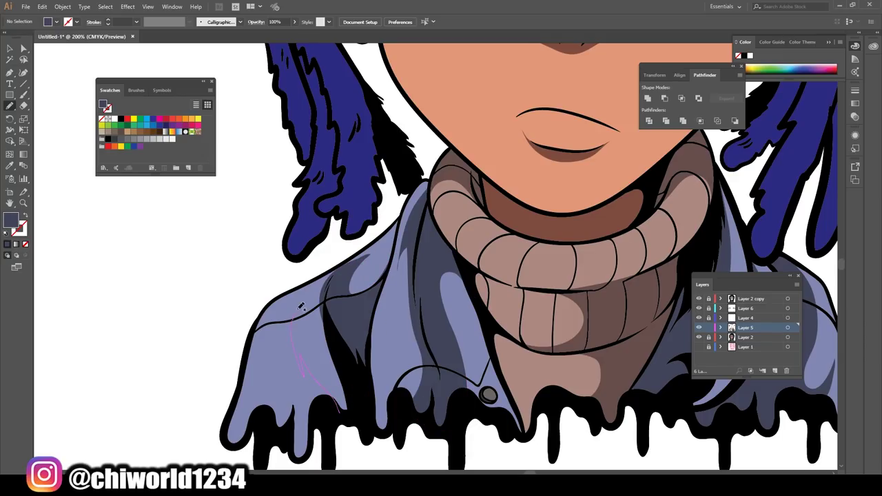
pyautogui.moveTo(264, 390); pyautogui.dragTo(304, 456)
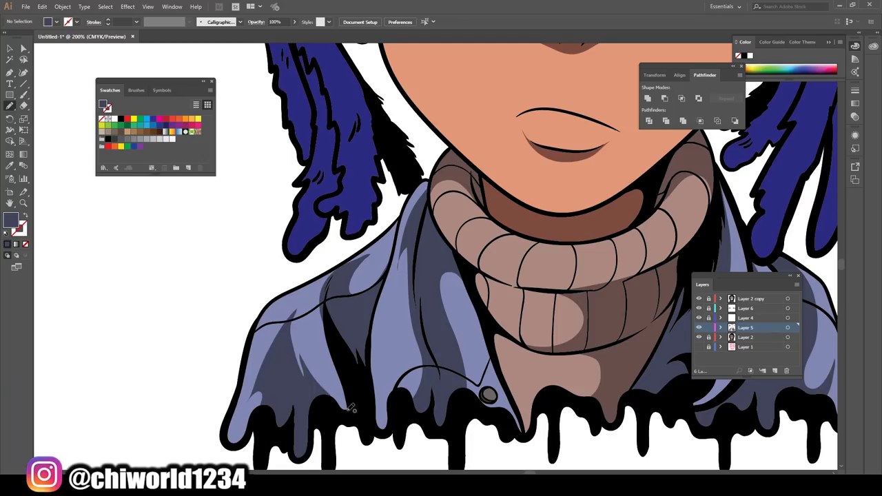
pyautogui.scroll(-2, 405, 437)
pyautogui.scroll(-4, 427, 392)
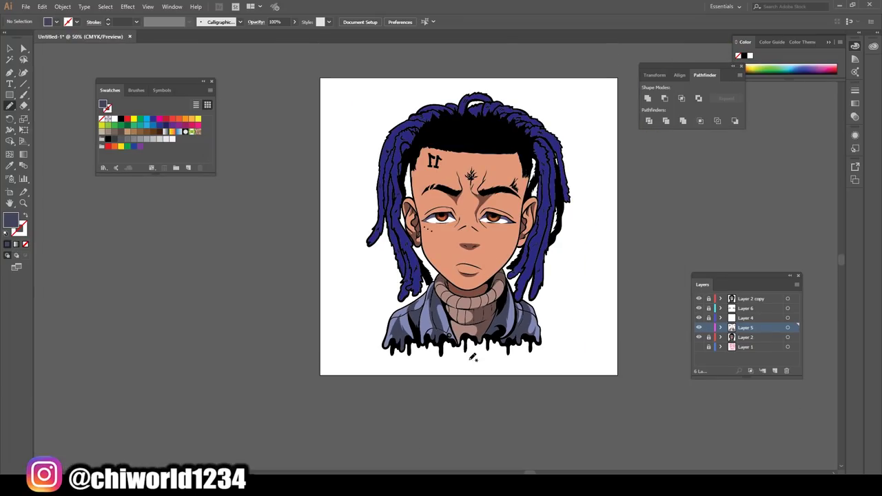
pyautogui.scroll(1, 473, 357)
pyautogui.moveTo(483, 358); pyautogui.dragTo(476, 333)
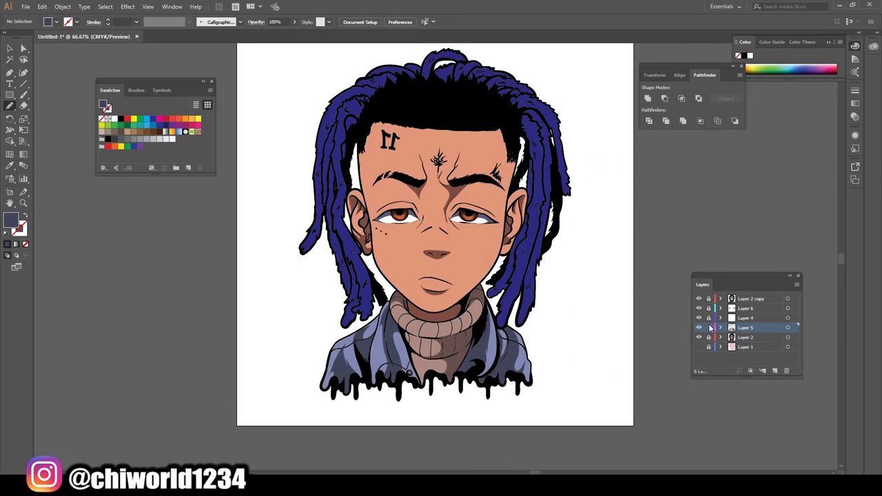
# Add Layer 7 above Layer 2 and set a darker brown fill sampled from the skin
pyautogui.click(775, 370)
pyautogui.moveTo(758, 331); pyautogui.dragTo(758, 345)
pyautogui.hotkey('ctrl', '+')
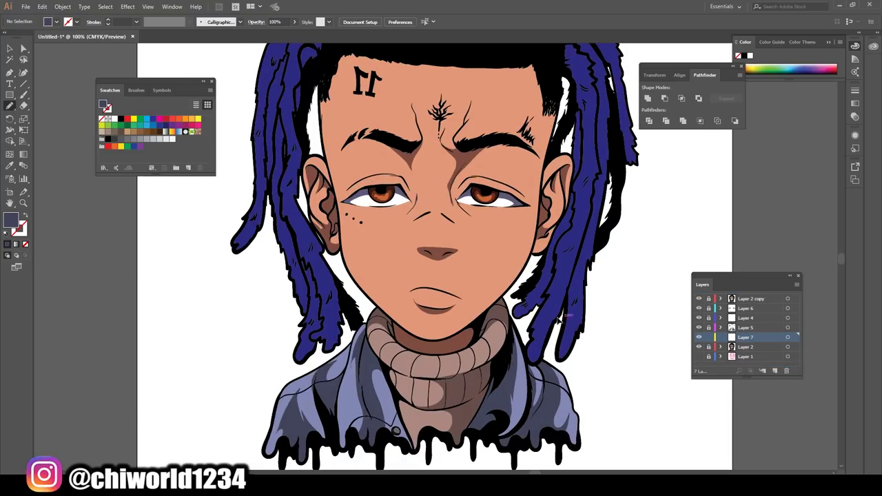
pyautogui.click(10, 165)
pyautogui.click(381, 266)
pyautogui.doubleClick(11, 220)
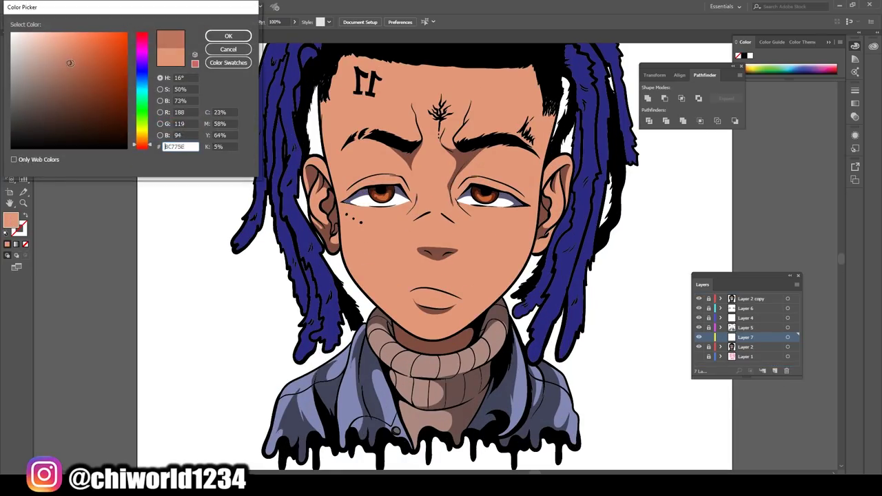
pyautogui.press('Return')
pyautogui.press('n')
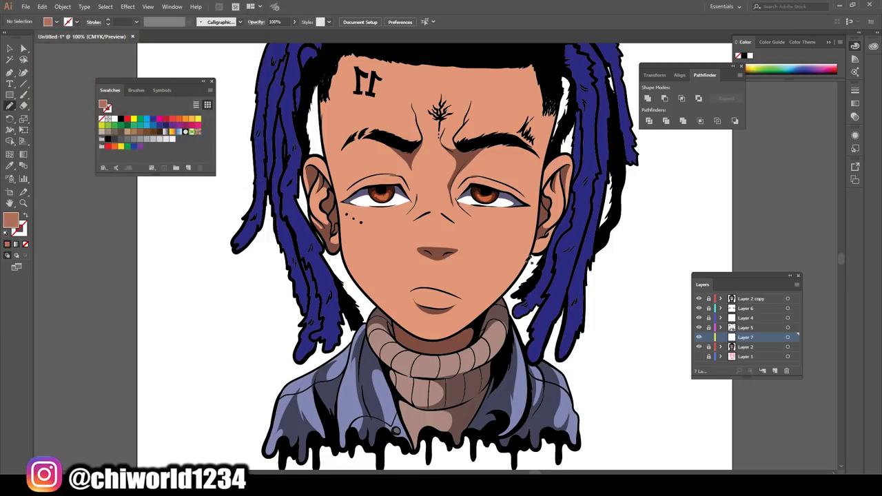
# Shade around the chin, lower lip and along the upper lip
pyautogui.scroll(-2, 441, 276)
pyautogui.keyDown('alt'); pyautogui.scroll(3, 538, 291); pyautogui.keyUp('alt')
pyautogui.moveTo(380, 410)
pyautogui.mouseDown()
pyautogui.moveTo(442, 264)
pyautogui.moveTo(588, 332)
pyautogui.moveTo(378, 411)
pyautogui.mouseUp()
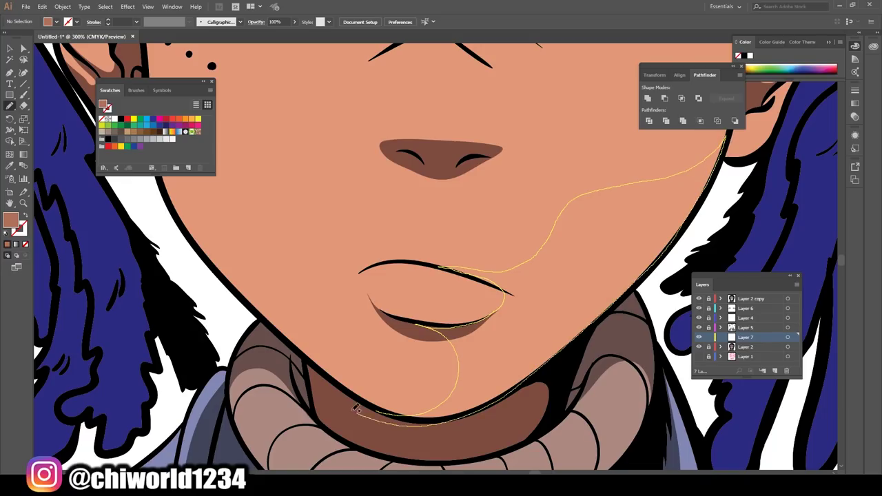
pyautogui.keyDown('alt'); pyautogui.scroll(-3, 394, 264); pyautogui.keyUp('alt')
pyautogui.keyDown('alt'); pyautogui.scroll(3, 394, 264); pyautogui.keyUp('alt')
pyautogui.moveTo(394, 264)
pyautogui.mouseDown()
pyautogui.moveTo(462, 290)
pyautogui.moveTo(312, 262)
pyautogui.mouseUp()
pyautogui.moveTo(459, 289)
pyautogui.mouseDown()
pyautogui.moveTo(348, 259)
pyautogui.moveTo(458, 290)
pyautogui.mouseUp()
# Draw a large shadow shape from the jaw up the right cheek around the right eye
pyautogui.keyDown('alt'); pyautogui.scroll(-2, 502, 402); pyautogui.keyUp('alt')
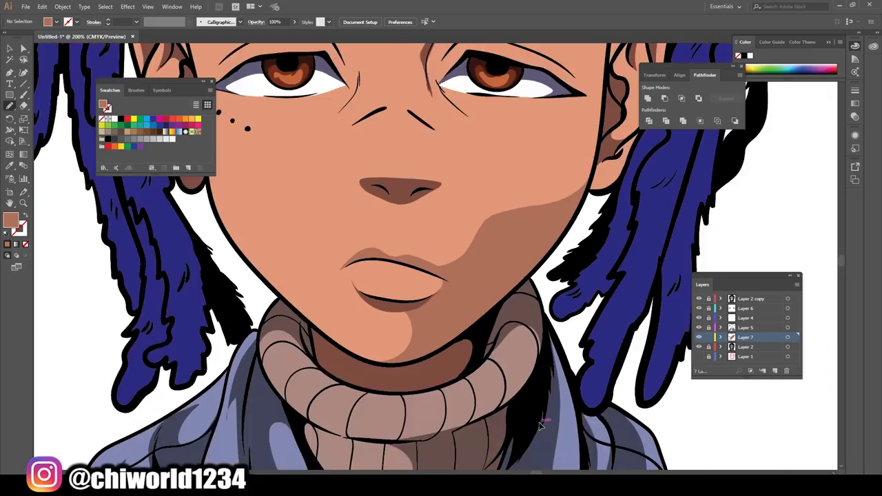
pyautogui.keyDown('alt'); pyautogui.scroll(-3, 501, 401); pyautogui.keyUp('alt')
pyautogui.keyDown('alt'); pyautogui.scroll(4, 502, 401); pyautogui.keyUp('alt')
pyautogui.scroll(-1, 501, 402)
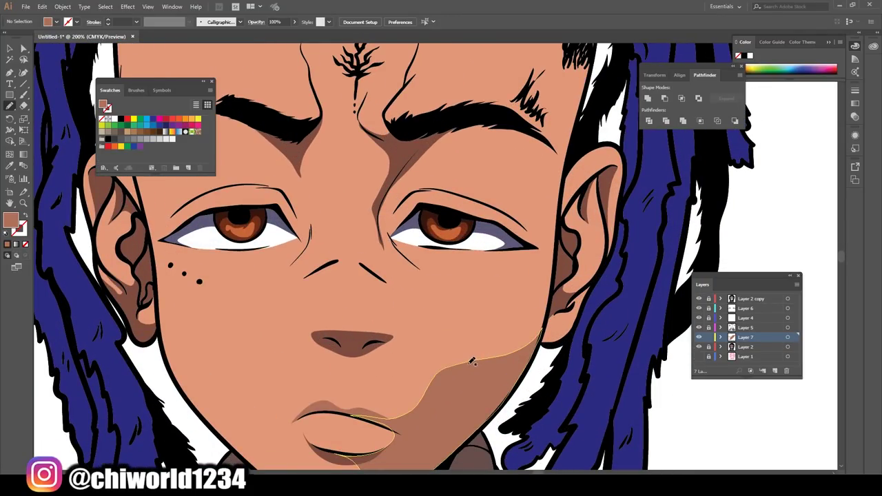
pyautogui.moveTo(523, 341); pyautogui.dragTo(491, 291)
pyautogui.moveTo(505, 213); pyautogui.dragTo(455, 191)
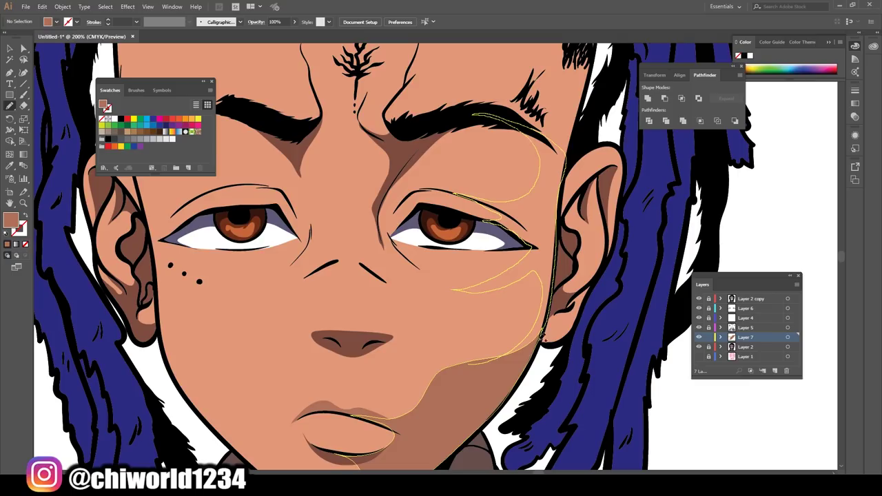
pyautogui.moveTo(530, 193); pyautogui.dragTo(452, 362)
pyautogui.scroll(-3, 524, 434)
pyautogui.scroll(-2, 524, 434)
pyautogui.scroll(3, 524, 433)
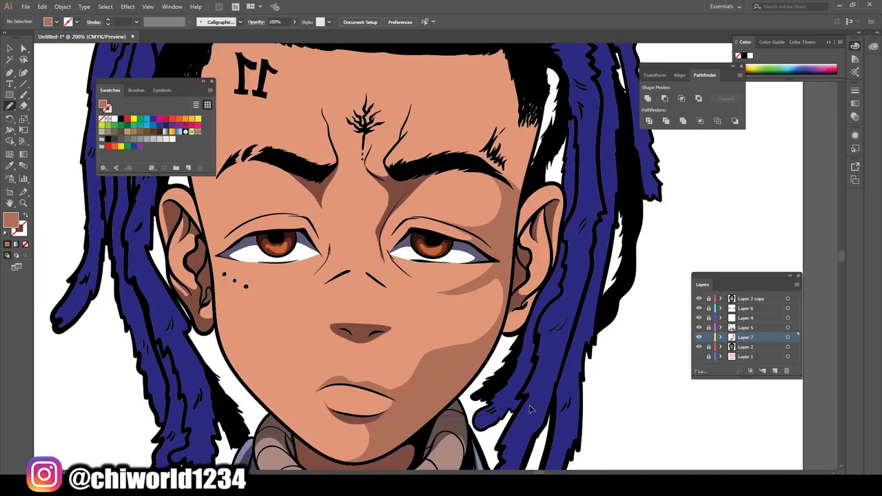
pyautogui.scroll(2, 551, 318)
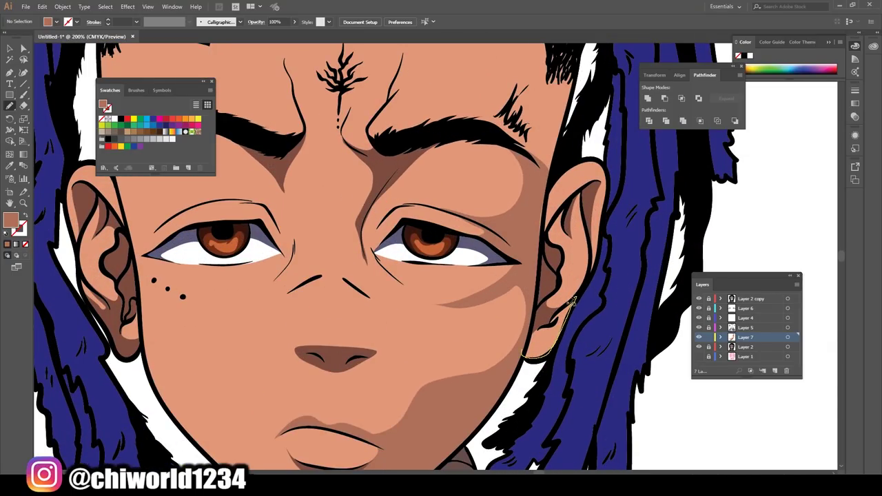
# Deselect the earring path and shade behind, around the lobe and in front of the ear
pyautogui.hotkey('ctrl', 'z')
pyautogui.scroll(1, 572, 301)
pyautogui.moveTo(544, 365); pyautogui.dragTo(550, 233)
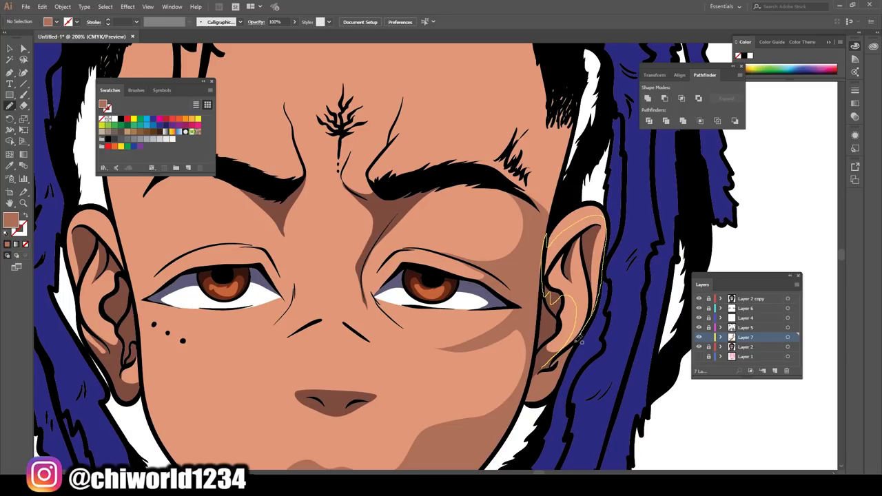
pyautogui.moveTo(609, 237); pyautogui.dragTo(537, 368)
pyautogui.moveTo(542, 303)
pyautogui.mouseDown()
pyautogui.moveTo(541, 281)
pyautogui.moveTo(455, 233)
pyautogui.moveTo(483, 296)
pyautogui.mouseUp()
pyautogui.scroll(-2, 586, 369)
pyautogui.scroll(2, 562, 299)
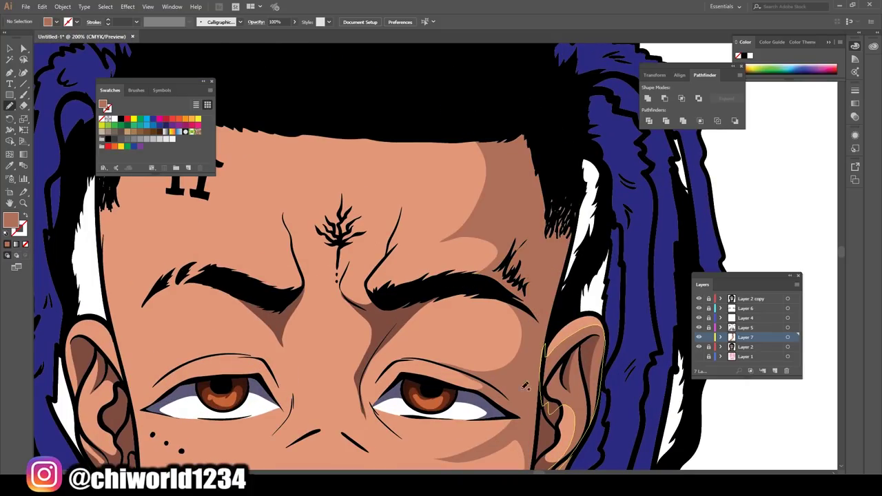
# Add shadow strokes near the brow and up the right side of the nose
pyautogui.scroll(-4, 505, 463)
pyautogui.scroll(4, 399, 304)
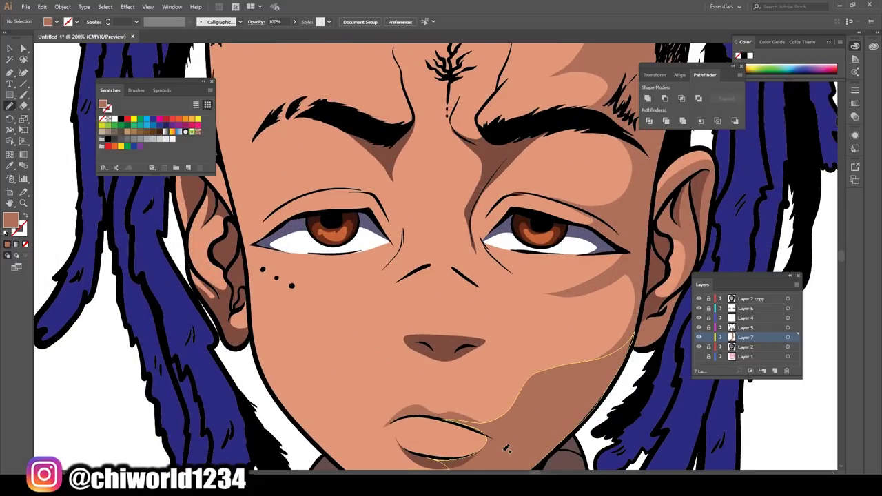
pyautogui.moveTo(493, 179)
pyautogui.mouseDown()
pyautogui.moveTo(468, 160)
pyautogui.moveTo(459, 255)
pyautogui.mouseUp()
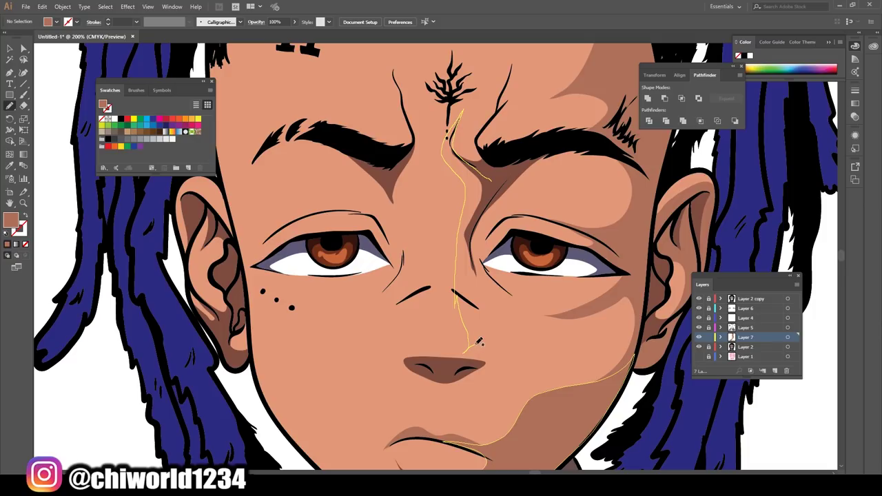
pyautogui.moveTo(482, 372); pyautogui.dragTo(485, 277)
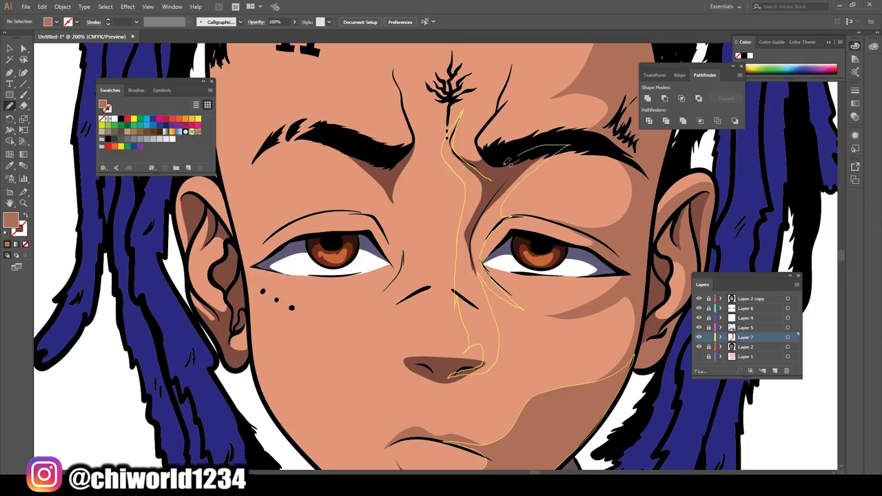
pyautogui.hotkey('ctrl', 'shift', 'a')
pyautogui.hotkey('ctrl', '0')
# Draw a brown shadow from the eye corner up the nose
pyautogui.scroll(5, 558, 352)
pyautogui.scroll(2, 537, 324)
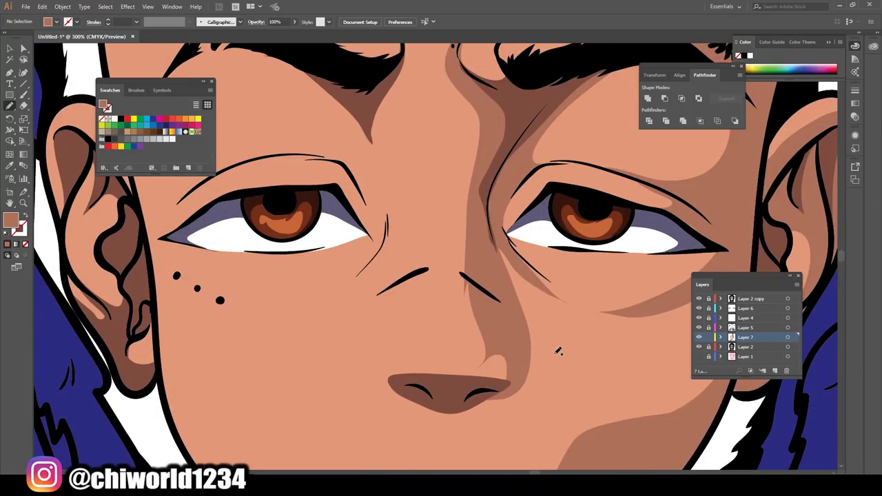
pyautogui.scroll(3, 508, 285)
pyautogui.moveTo(501, 303)
pyautogui.mouseDown()
pyautogui.moveTo(627, 255)
pyautogui.moveTo(497, 155)
pyautogui.moveTo(495, 283)
pyautogui.mouseUp()
pyautogui.hotkey('ctrl', 'shift', 'a')
pyautogui.hotkey('ctrl', '0')
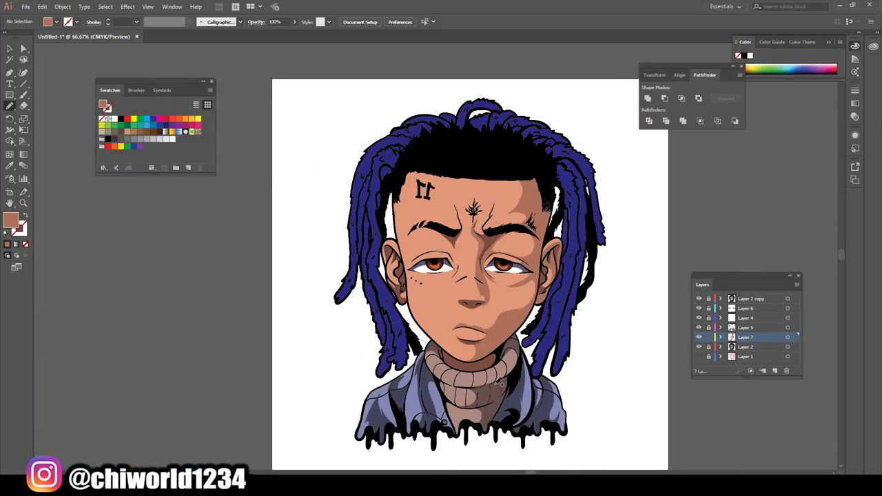
# Shade the upper eyelid up along the eyebrow as a closed shape
pyautogui.scroll(4, 499, 381)
pyautogui.moveTo(420, 264); pyautogui.dragTo(451, 235)
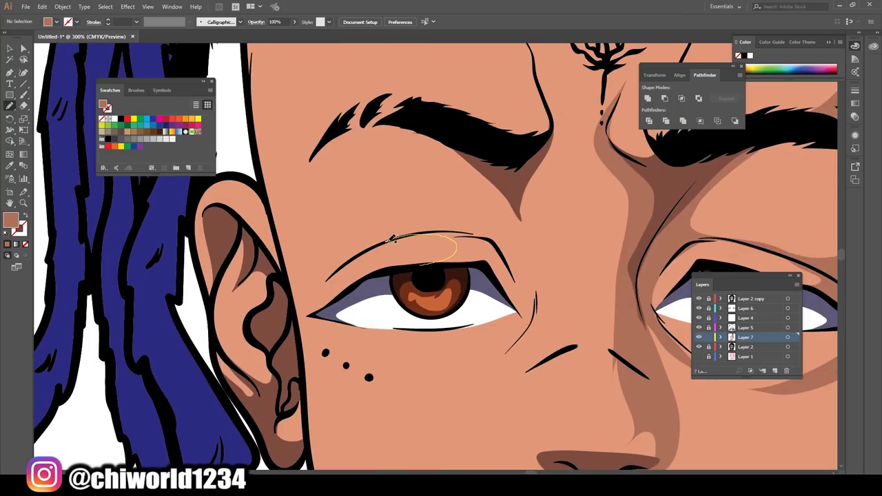
pyautogui.moveTo(391, 237)
pyautogui.mouseDown()
pyautogui.moveTo(385, 114)
pyautogui.moveTo(533, 138)
pyautogui.moveTo(543, 270)
pyautogui.mouseUp()
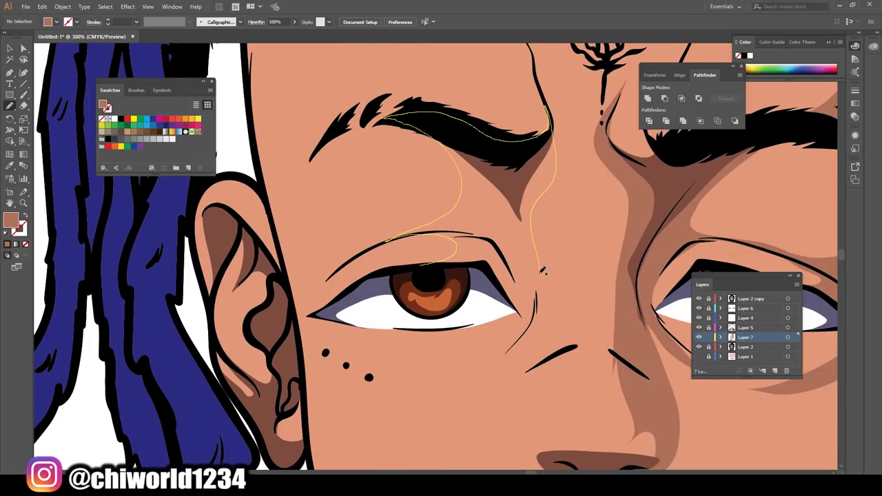
pyautogui.moveTo(488, 267); pyautogui.dragTo(452, 264)
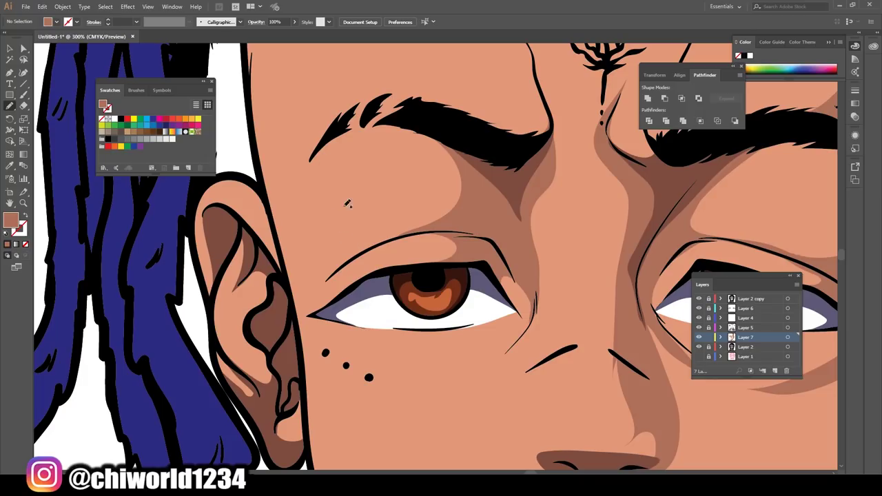
pyautogui.hotkey('ctrl', '0')
# Draw a dark line by the right inner eyebrow and shade the left side of the nose
pyautogui.scroll(5, 469, 248)
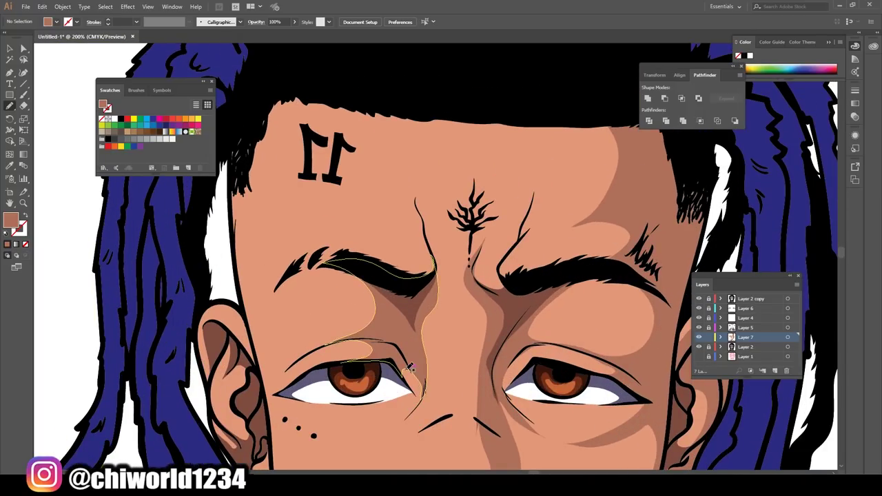
pyautogui.moveTo(515, 288); pyautogui.dragTo(522, 241)
pyautogui.moveTo(541, 182); pyautogui.dragTo(541, 182)
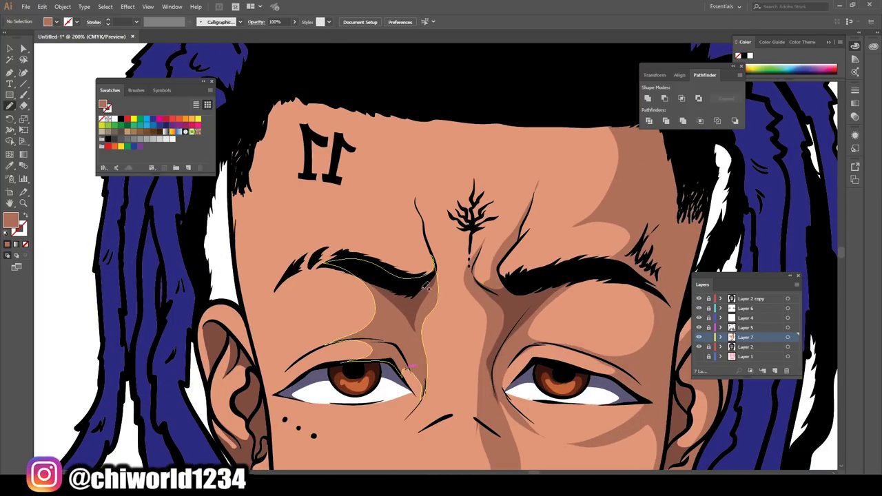
pyautogui.moveTo(426, 288)
pyautogui.mouseDown()
pyautogui.moveTo(431, 227)
pyautogui.moveTo(404, 309)
pyautogui.mouseUp()
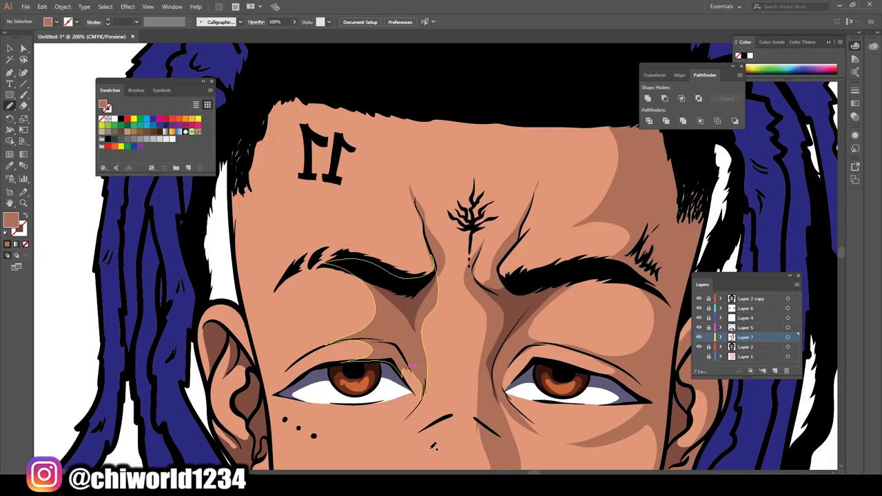
# At 150% zoom, draw a closed shadow shape down the left temple and cheek
pyautogui.hotkey('ctrl', '-')
pyautogui.hotkey('ctrl', '-')
pyautogui.hotkey('ctrl', '-')
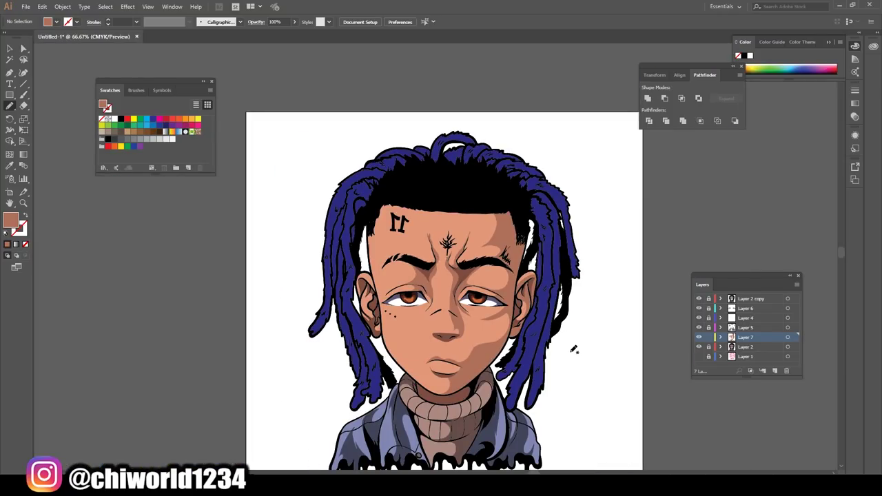
pyautogui.hotkey('ctrl', '-')
pyautogui.hotkey('ctrl', '+')
pyautogui.hotkey('ctrl', '+')
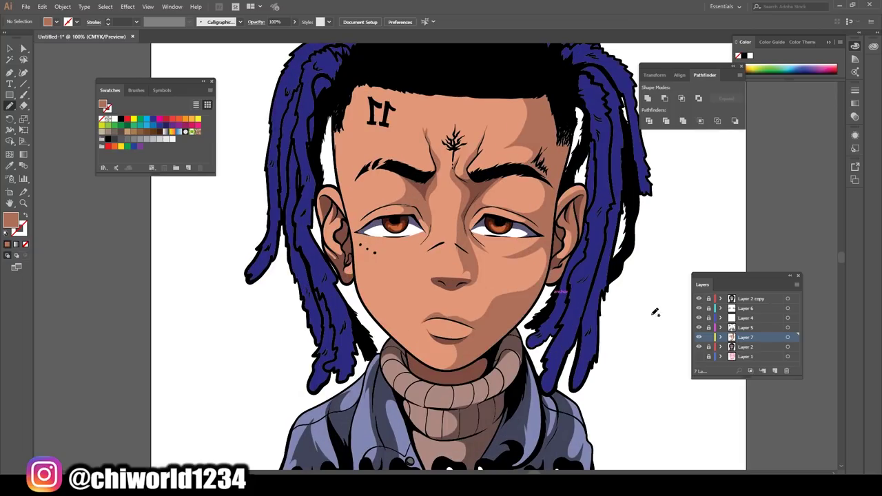
pyautogui.scroll(-1, 643, 301)
pyautogui.scroll(1, 643, 302)
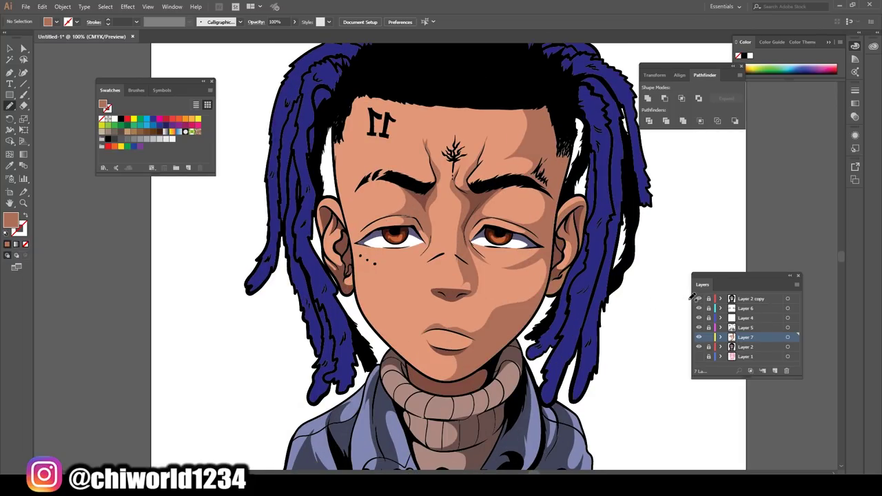
pyautogui.hotkey('ctrl', '+')
pyautogui.scroll(1, 614, 301)
pyautogui.moveTo(373, 66); pyautogui.dragTo(355, 253)
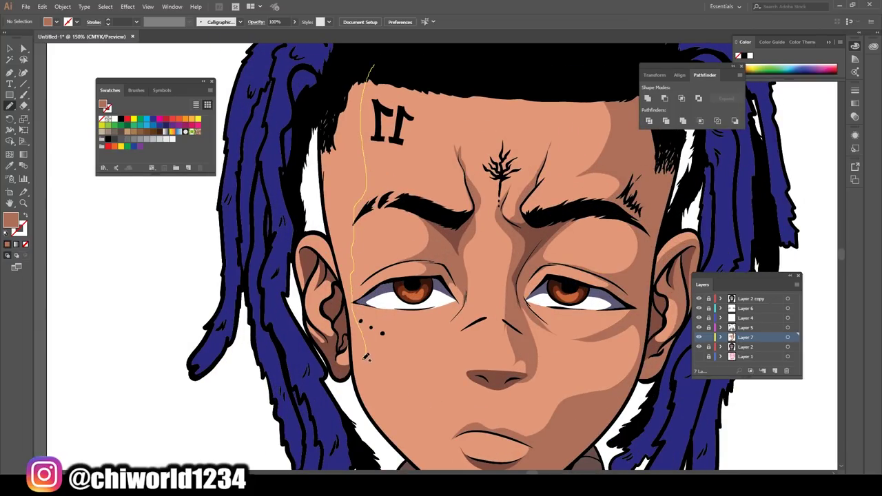
pyautogui.moveTo(366, 356); pyautogui.dragTo(358, 352)
pyautogui.moveTo(346, 259); pyautogui.dragTo(348, 90)
pyautogui.hotkey('ctrl', '0')
pyautogui.hotkey('ctrl', '=')
pyautogui.hotkey('ctrl', '=')
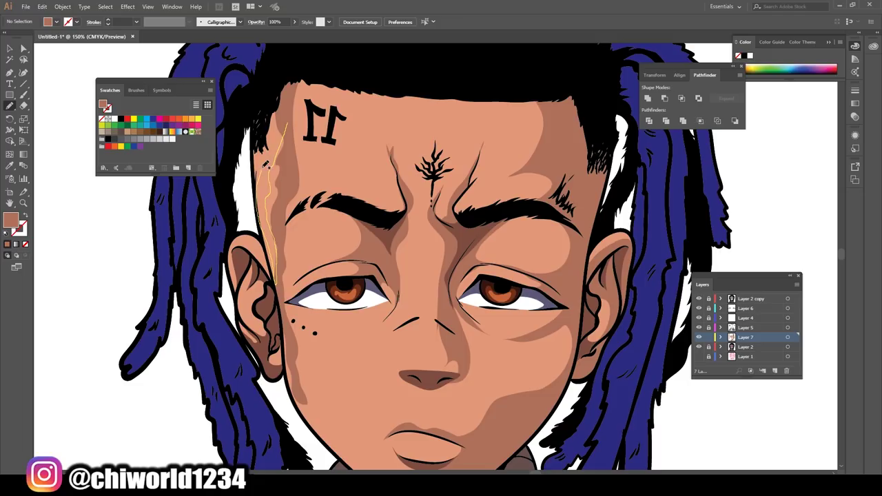
pyautogui.moveTo(279, 156); pyautogui.dragTo(284, 87)
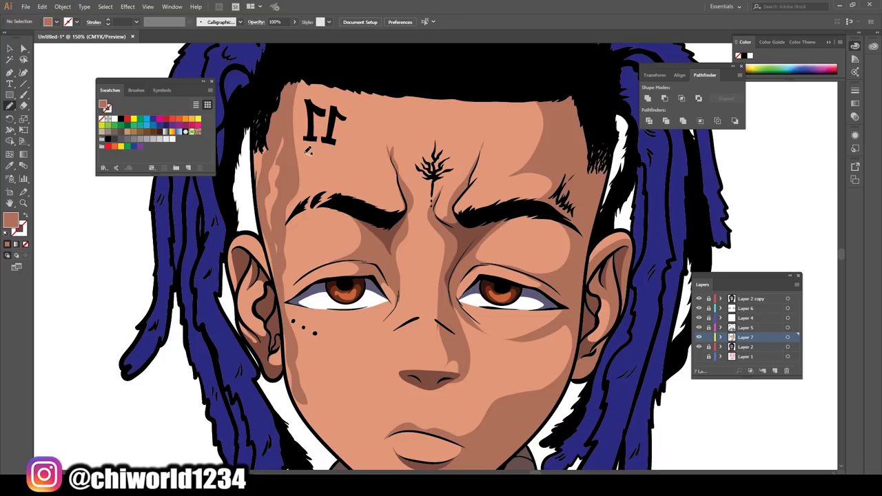
# Recolour the left temple shape to a deep dark brown fill
pyautogui.press('v')
pyautogui.click(283, 145)
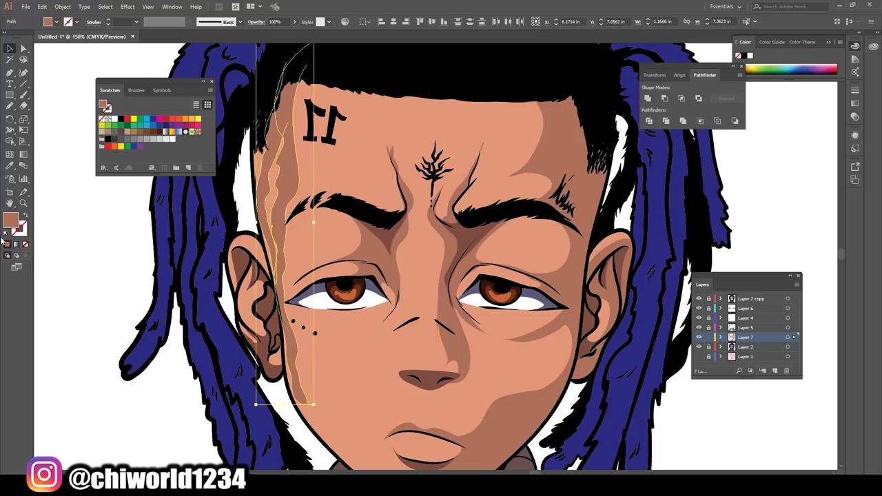
pyautogui.doubleClick(10, 220)
pyautogui.moveTo(73, 114); pyautogui.dragTo(81, 109)
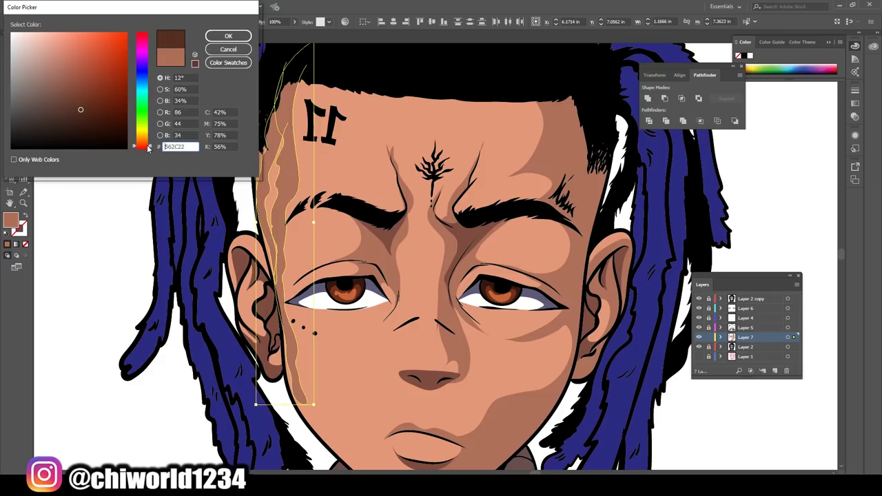
pyautogui.click(228, 36)
pyautogui.click(68, 205)
pyautogui.hotkey('ctrl', '-')
pyautogui.hotkey('ctrl', '-')
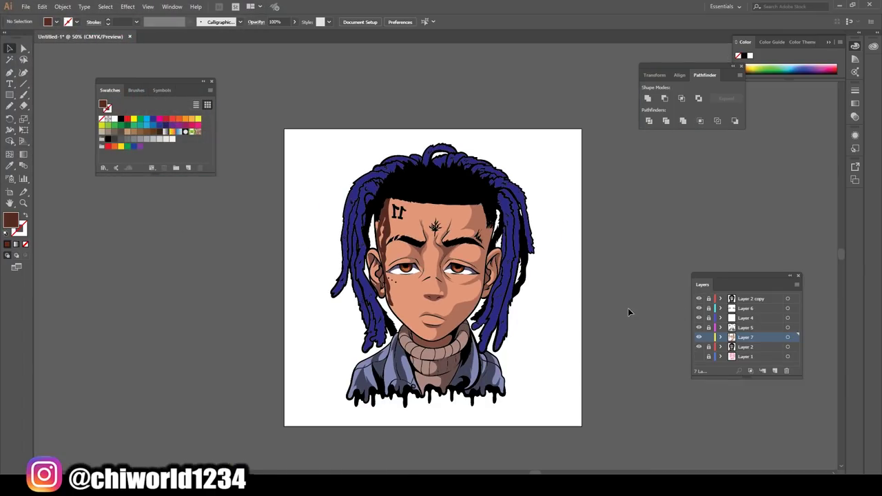
pyautogui.hotkey('ctrl', '+')
pyautogui.hotkey('ctrl', '+')
# Pencil a dark stroke near the hairline, zoomed to 200%
pyautogui.click(9, 105)
pyautogui.hotkey('ctrl', '+')
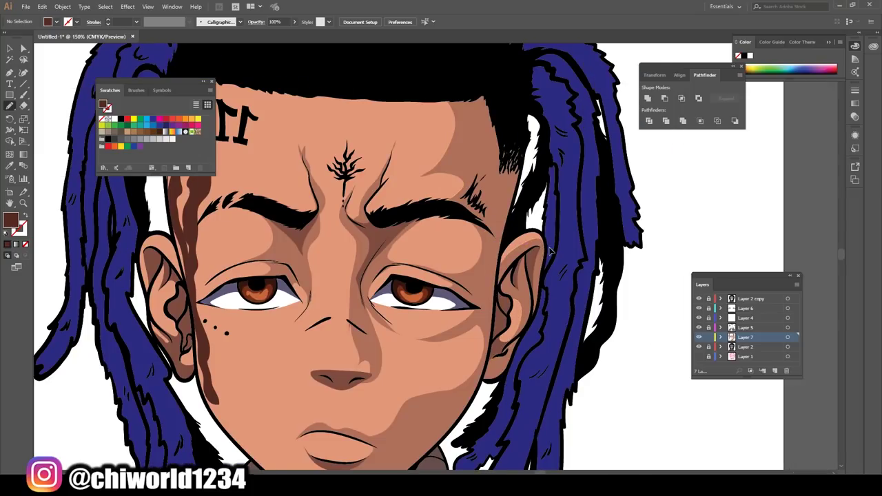
pyautogui.hotkey('ctrl', '+')
pyautogui.moveTo(488, 68); pyautogui.dragTo(518, 276)
pyautogui.scroll(-3, 586, 152)
pyautogui.scroll(3, 420, 146)
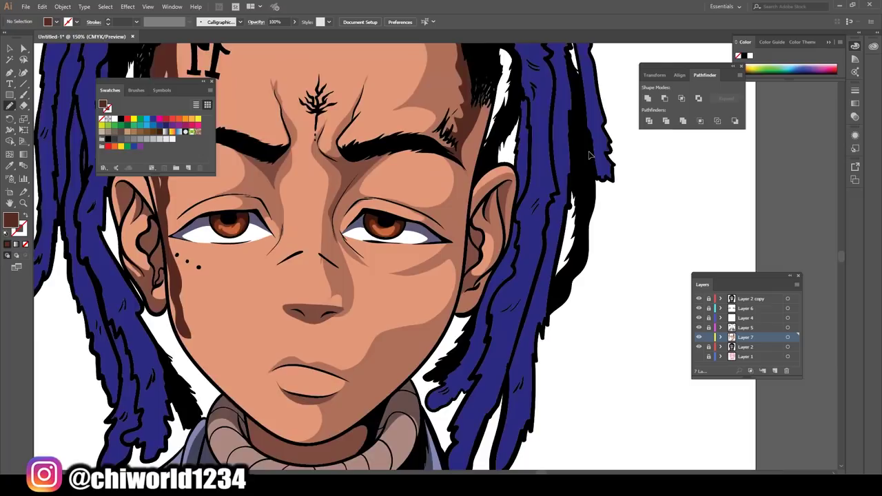
# Draw two fine dark lines along the right temple beside the eyebrow
pyautogui.moveTo(418, 147)
pyautogui.mouseDown()
pyautogui.moveTo(420, 268)
pyautogui.moveTo(452, 172)
pyautogui.moveTo(438, 114)
pyautogui.mouseUp()
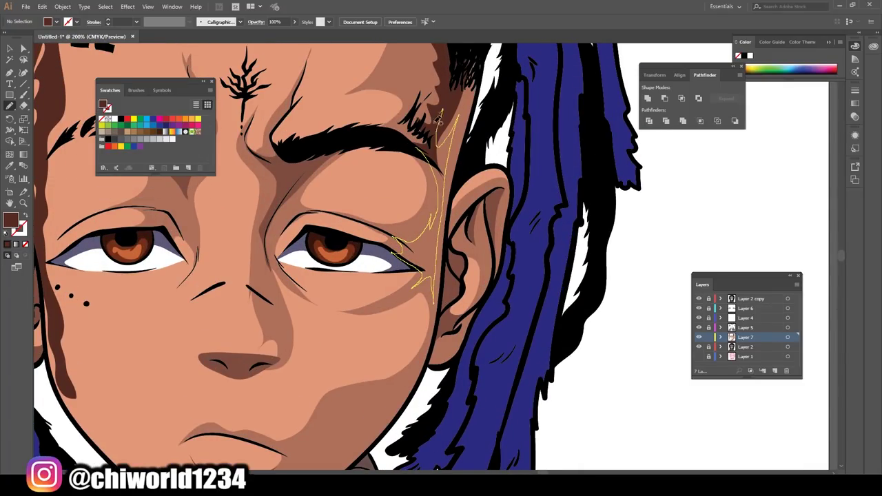
pyautogui.scroll(-3, 469, 352)
pyautogui.hscroll(-2, 468, 351)
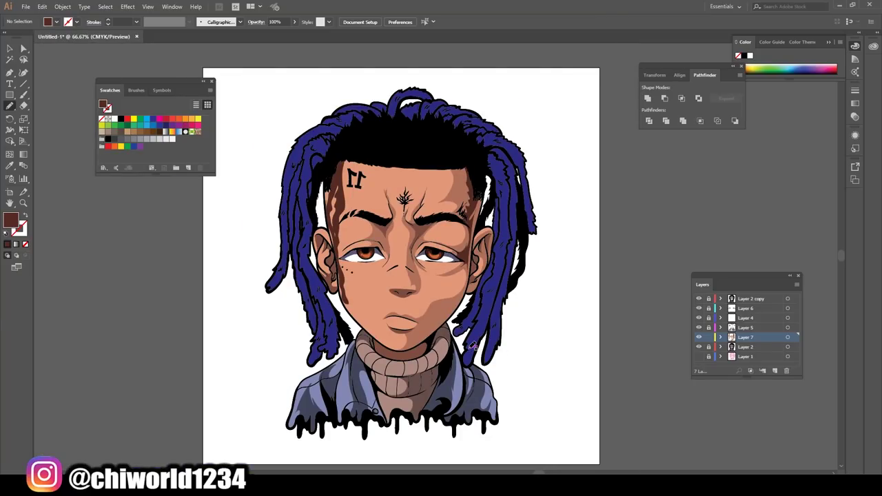
pyautogui.scroll(2, 468, 182)
pyautogui.scroll(2, 468, 182)
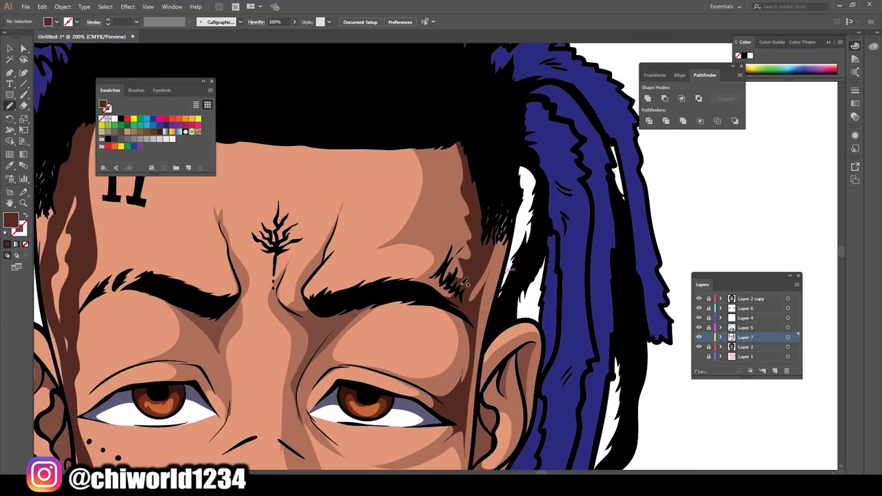
pyautogui.moveTo(457, 296)
pyautogui.mouseDown()
pyautogui.moveTo(442, 211)
pyautogui.moveTo(440, 103)
pyautogui.mouseUp()
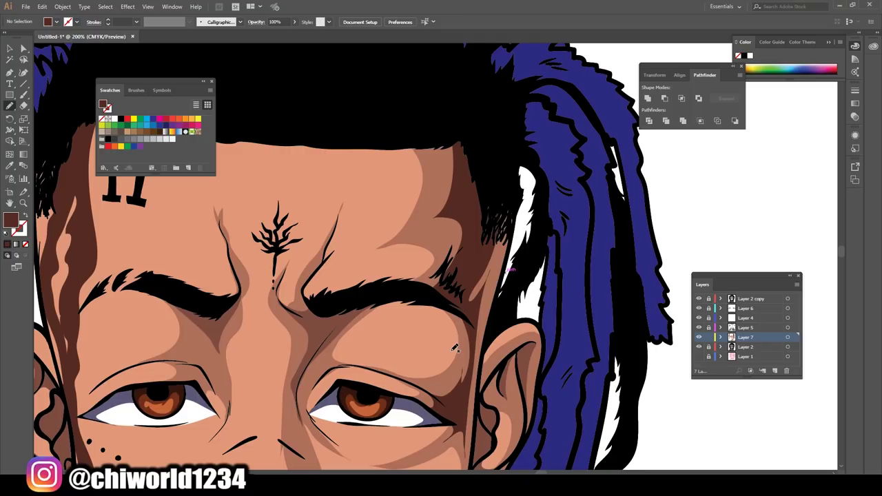
pyautogui.scroll(-3, 516, 343)
pyautogui.scroll(-1, 515, 343)
pyautogui.hscroll(-2, 606, 328)
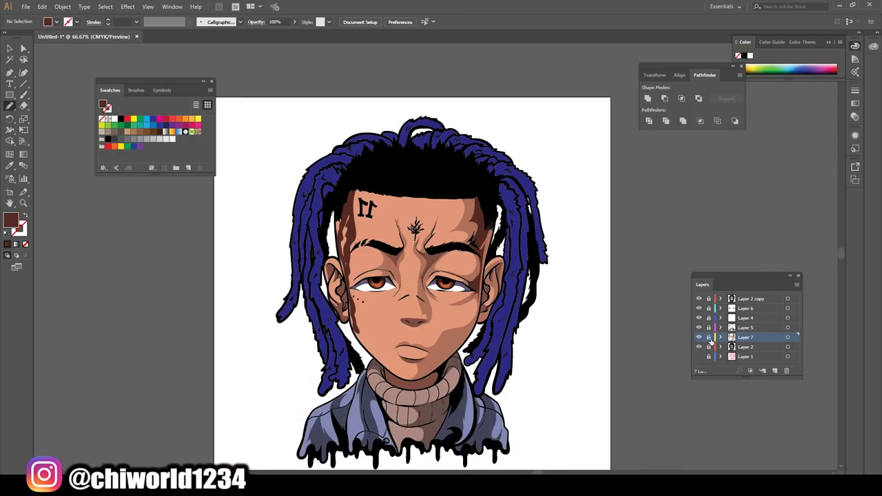
# Add a new layer and set the fill to a lightened peach sampled from the skin
pyautogui.click(775, 371)
pyautogui.scroll(-1, 587, 356)
pyautogui.scroll(3, 352, 290)
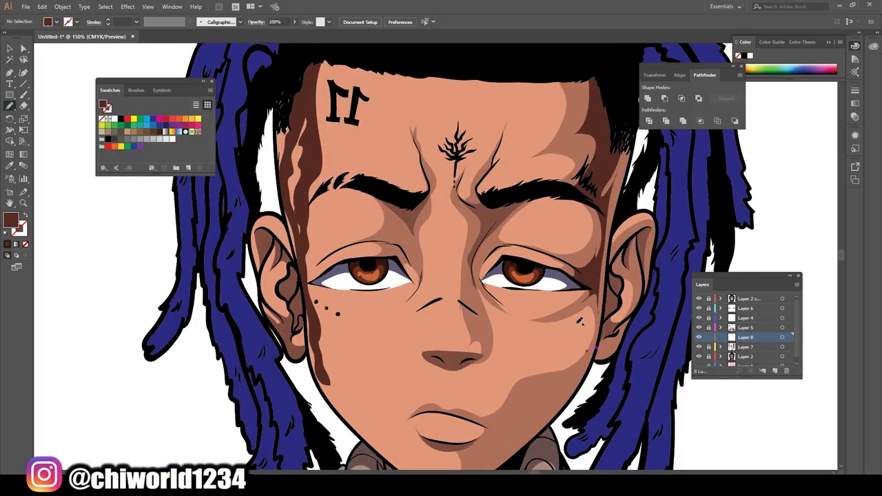
pyautogui.scroll(-1, 346, 282)
pyautogui.press('i')
pyautogui.click(396, 320)
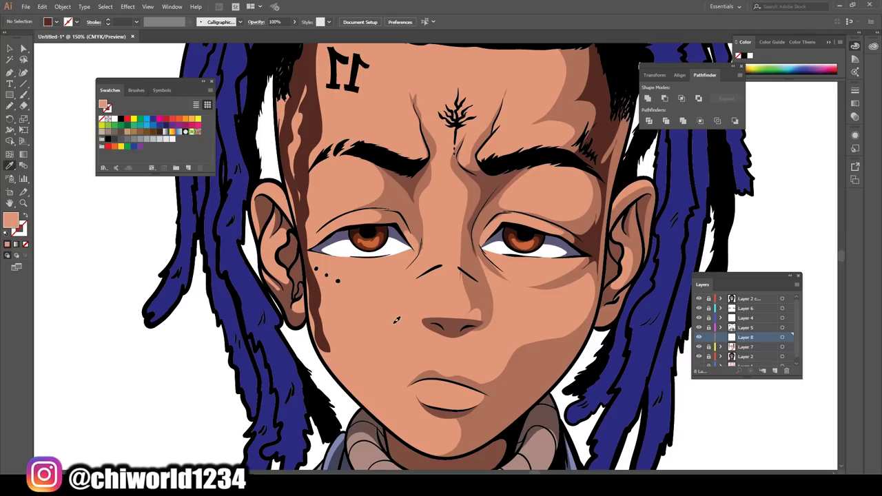
pyautogui.doubleClick(11, 220)
pyautogui.click(58, 33)
pyautogui.click(224, 36)
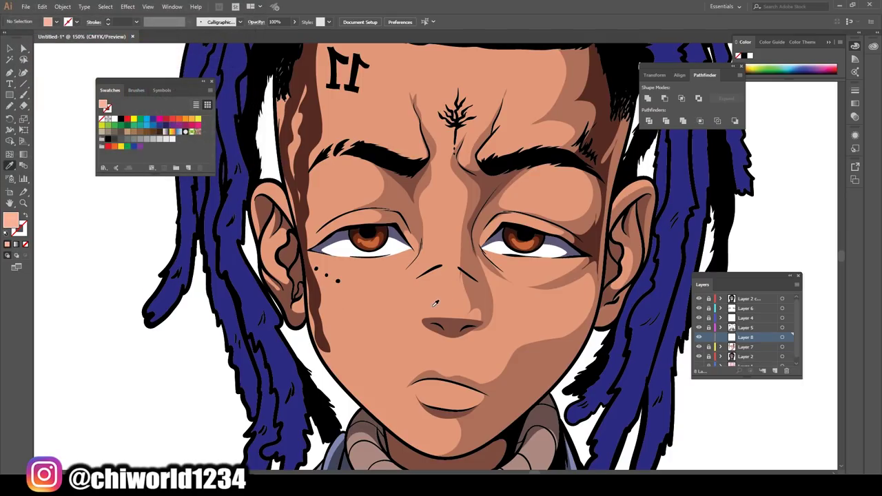
# Undo a stray nose stroke and reset the fill to the peach skin tone
pyautogui.click(10, 105)
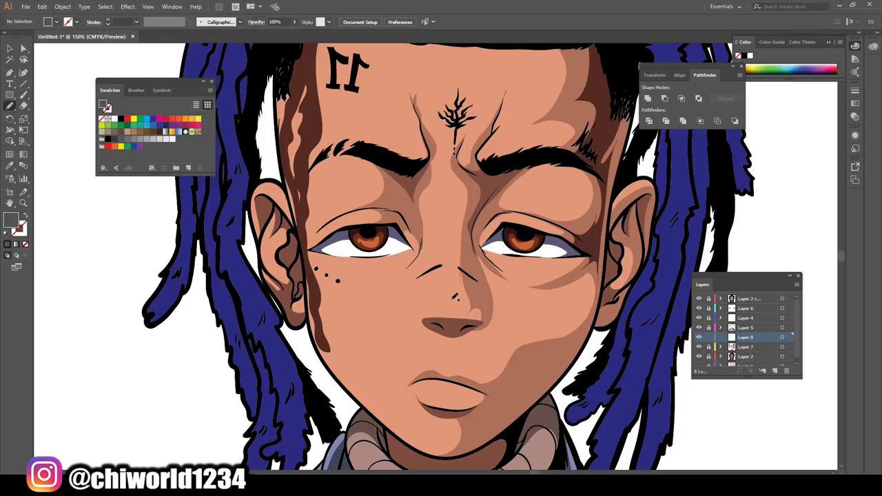
pyautogui.moveTo(443, 290); pyautogui.dragTo(439, 308)
pyautogui.hotkey('ctrl', 'z')
pyautogui.click(10, 165)
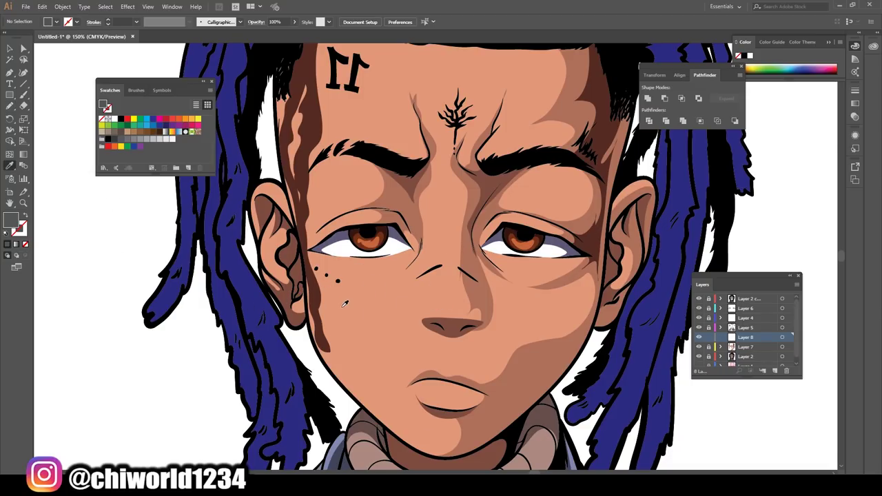
pyautogui.doubleClick(11, 220)
pyautogui.click(211, 34)
pyautogui.press('n')
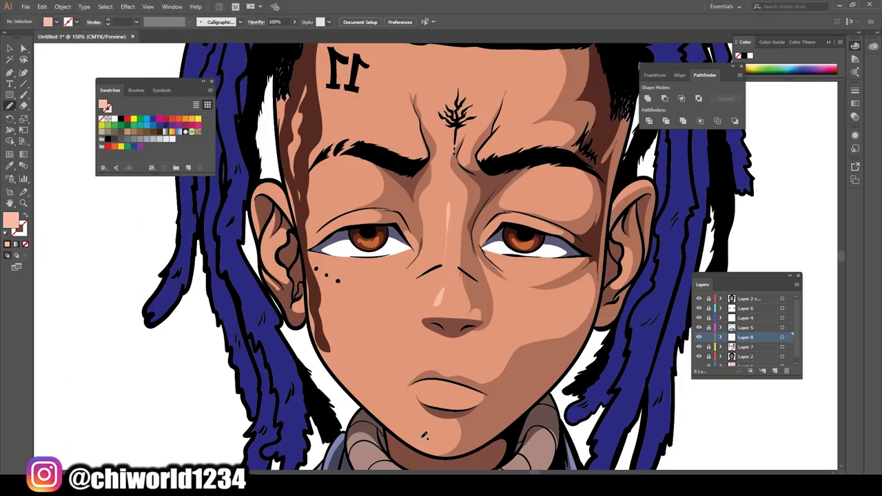
# Pencil peach highlights on the cheek under the eyebrow and across the forehead
pyautogui.hotkey('ctrl', '-')
pyautogui.hotkey('ctrl', '-')
pyautogui.hotkey('ctrl', '+')
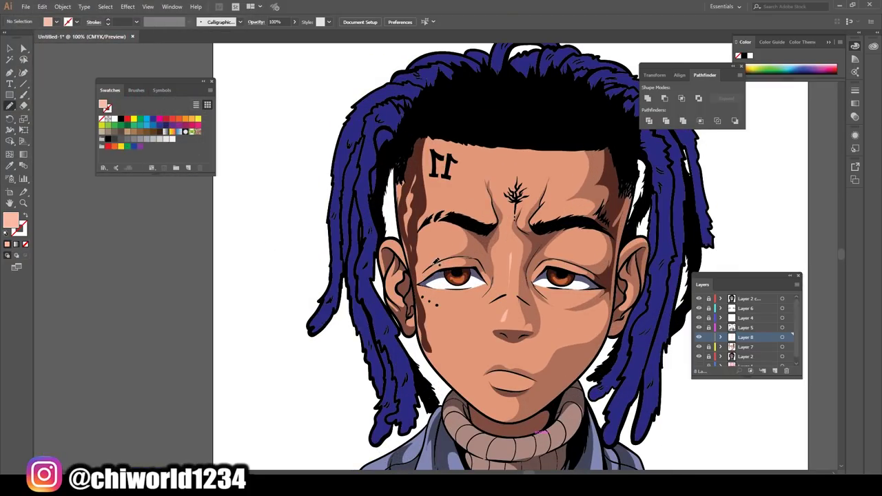
pyautogui.moveTo(435, 236); pyautogui.dragTo(432, 235)
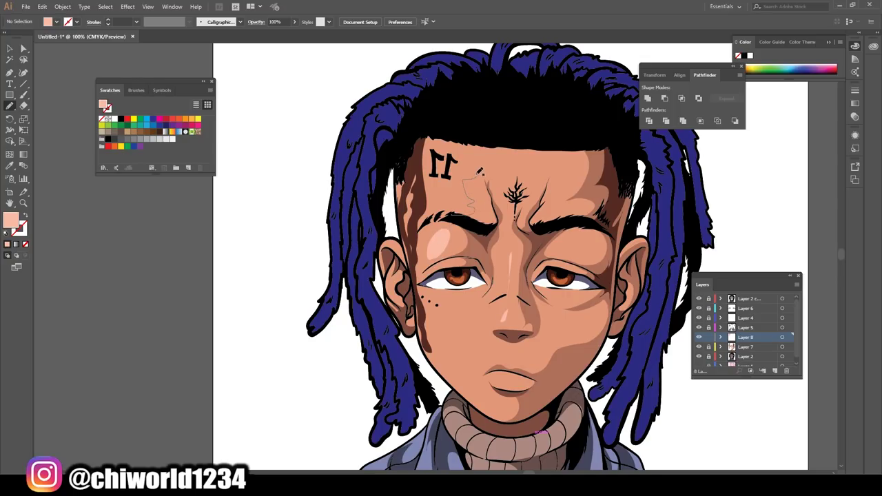
pyautogui.moveTo(478, 173); pyautogui.dragTo(445, 238)
pyautogui.hotkey('ctrl', '0')
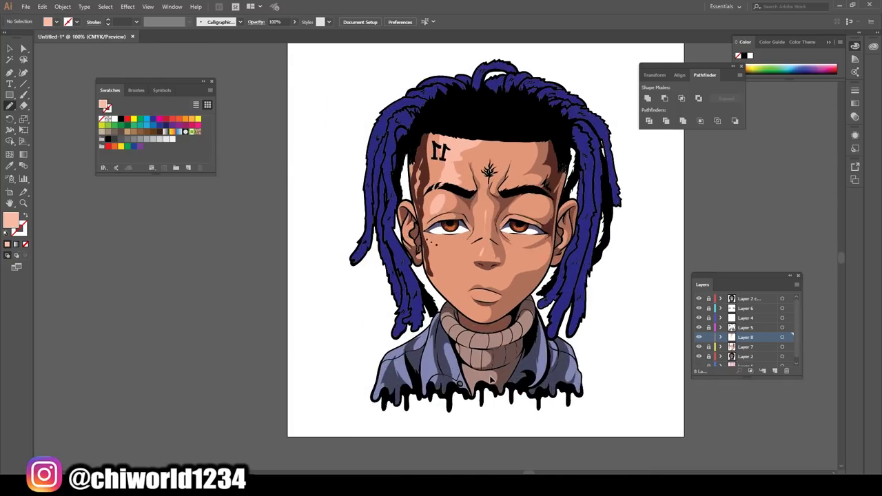
pyautogui.hotkey('ctrl', '+')
pyautogui.hotkey('ctrl', '+')
# Add peach highlights on the nose bridge, cheek, chin and above the lips
pyautogui.moveTo(503, 178); pyautogui.dragTo(501, 181)
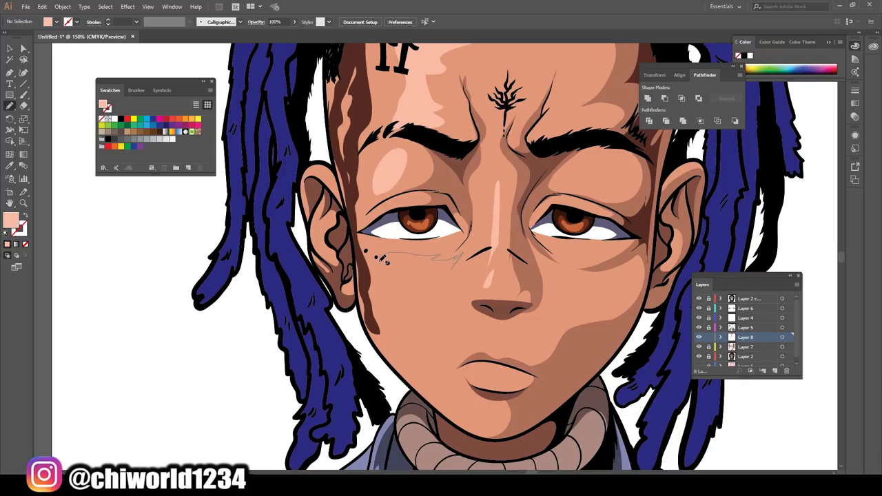
pyautogui.moveTo(461, 312); pyautogui.dragTo(457, 266)
pyautogui.hotkey('ctrl', '0')
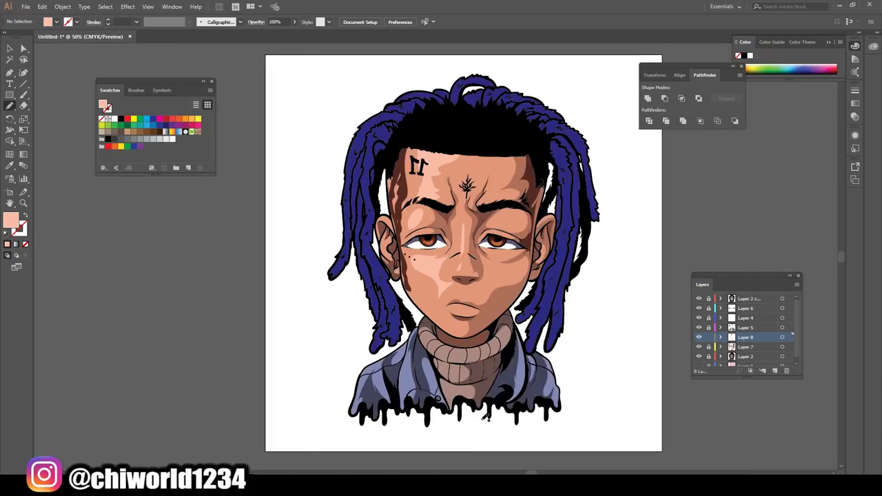
pyautogui.hotkey('ctrl', '+')
pyautogui.hotkey('ctrl', '+')
pyautogui.moveTo(464, 307); pyautogui.dragTo(460, 308)
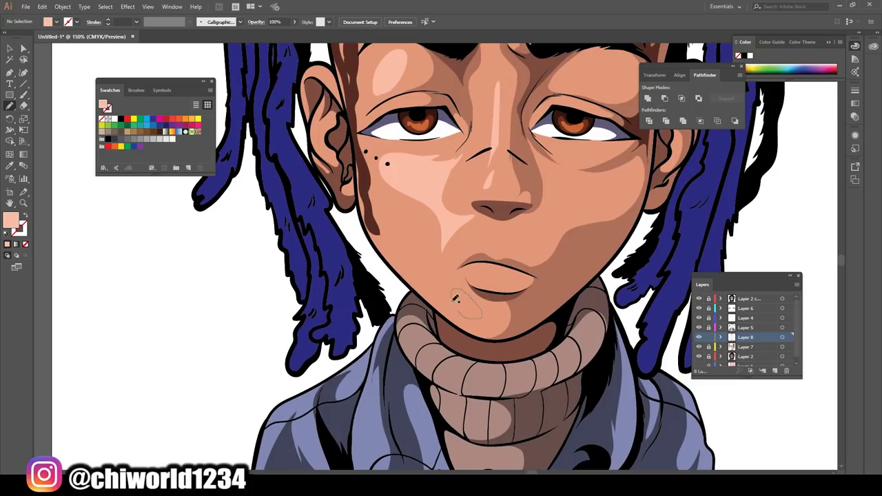
pyautogui.moveTo(505, 244); pyautogui.dragTo(501, 224)
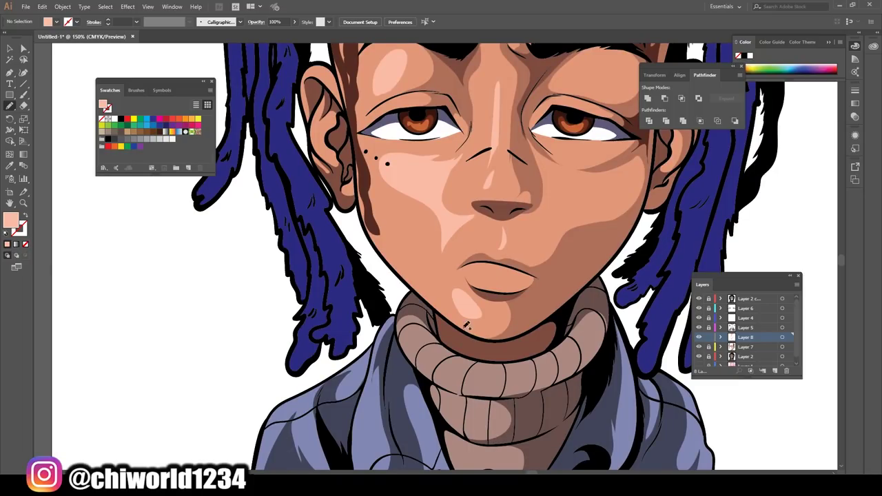
pyautogui.hotkey('ctrl', '0')
# Select all the face highlight shapes and lighten their fill to EFA186
pyautogui.press('v')
pyautogui.moveTo(356, 108); pyautogui.dragTo(523, 341)
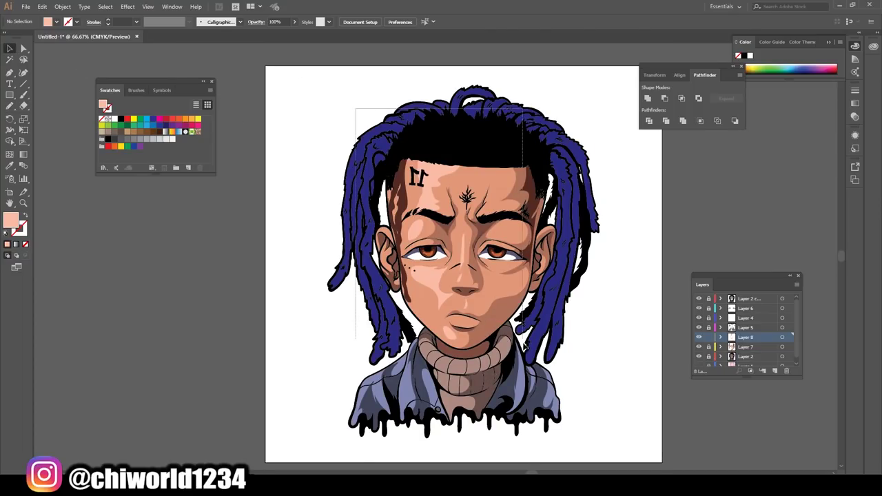
pyautogui.doubleClick(10, 221)
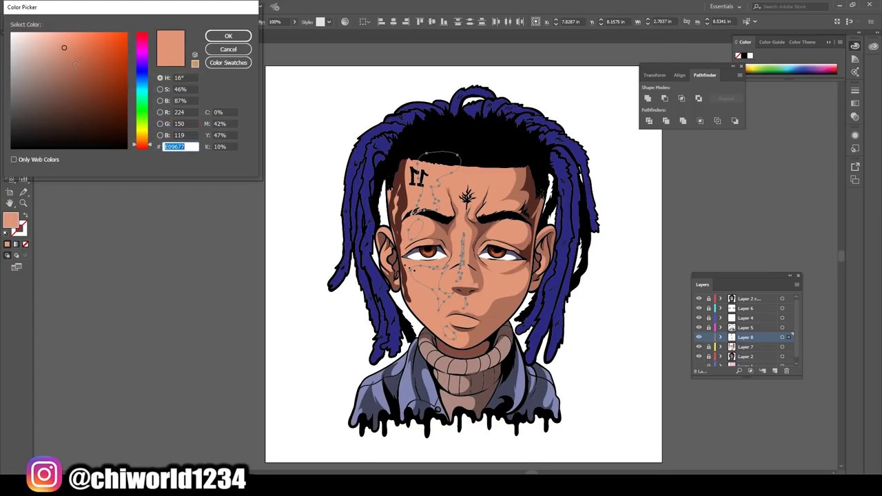
pyautogui.moveTo(65, 45); pyautogui.dragTo(62, 39)
pyautogui.click(228, 35)
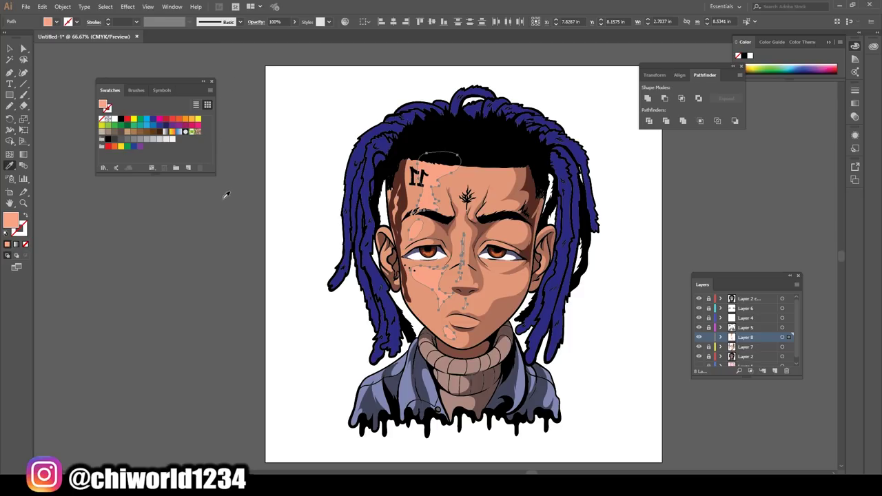
pyautogui.hotkey('ctrl', 'shift', 'a')
pyautogui.scroll(2, 524, 329)
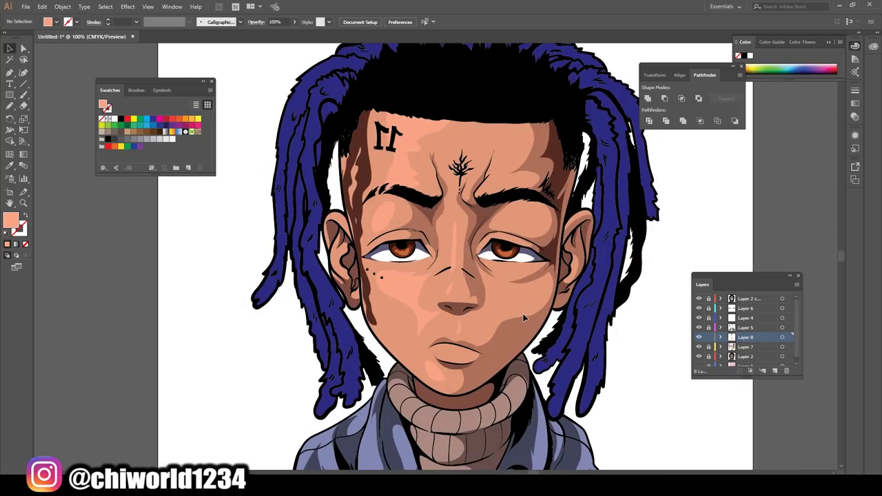
pyautogui.scroll(2, 592, 315)
pyautogui.scroll(1, 586, 317)
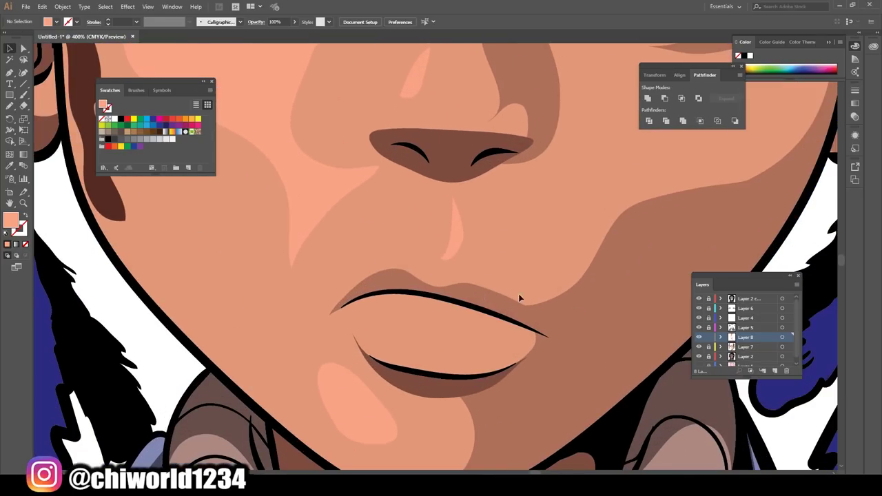
# Sample the face skin tone and adjust it to a soft warm pink fill
pyautogui.click(10, 165)
pyautogui.click(364, 304)
pyautogui.doubleClick(10, 219)
pyautogui.moveTo(76, 55); pyautogui.dragTo(57, 46)
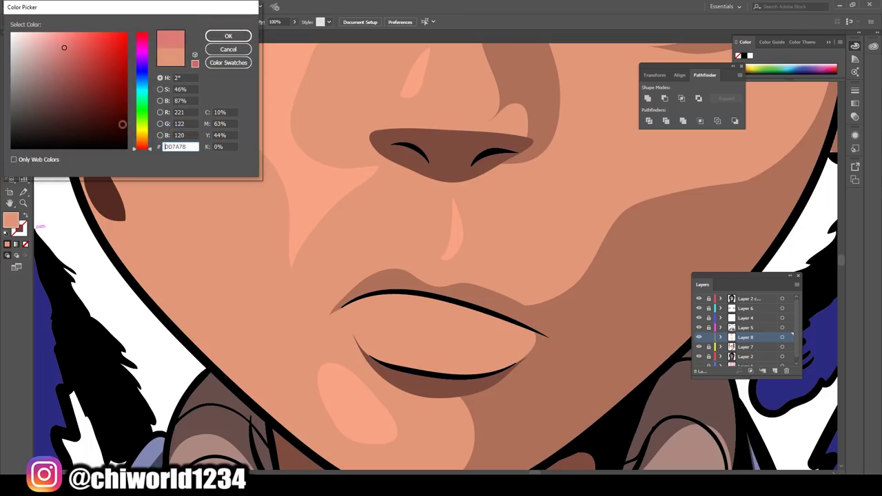
pyautogui.moveTo(142, 143); pyautogui.dragTo(142, 149)
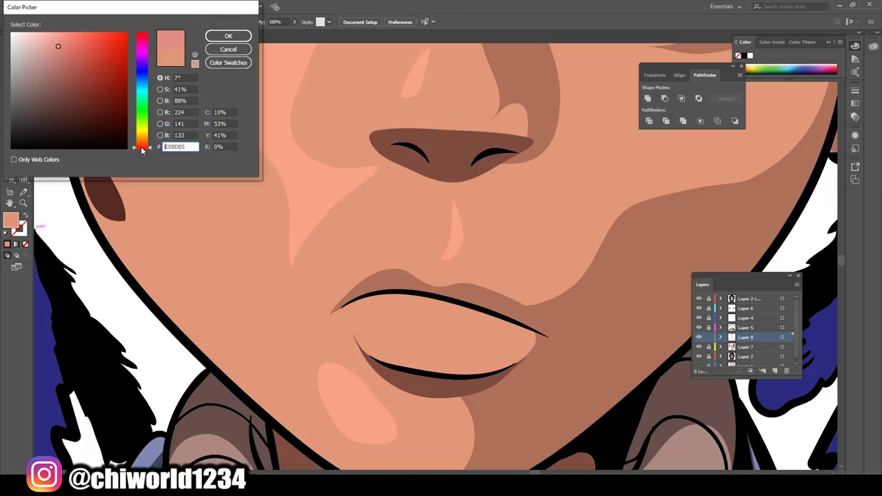
pyautogui.click(228, 35)
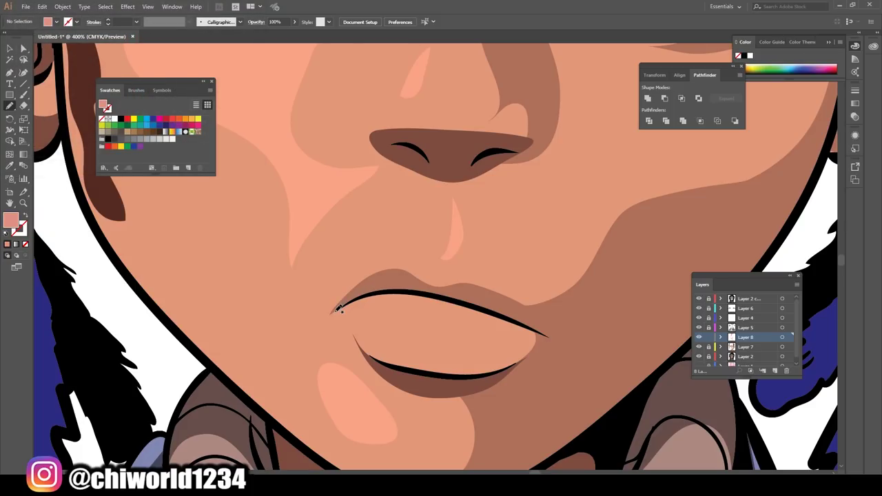
# Pencil the lower lip as a closed pink-filled shape
pyautogui.moveTo(366, 347)
pyautogui.mouseDown()
pyautogui.moveTo(547, 329)
pyautogui.moveTo(363, 321)
pyautogui.mouseUp()
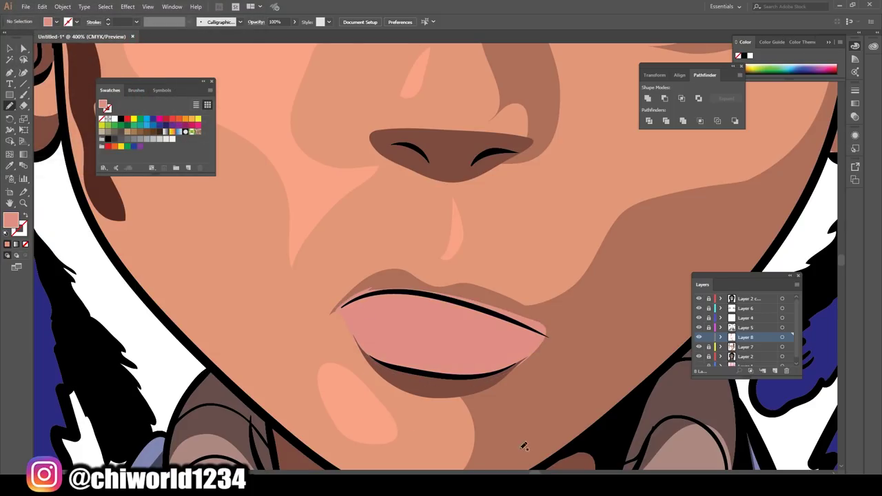
pyautogui.hotkey('ctrl', '0')
pyautogui.scroll(3, 530, 395)
pyautogui.scroll(2, 528, 397)
pyautogui.hotkey('ctrl', 'z')
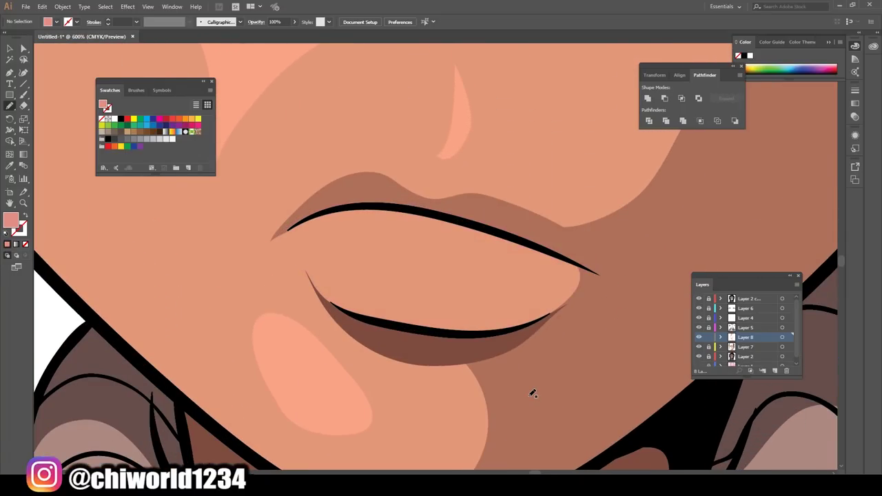
pyautogui.scroll(1, 533, 393)
pyautogui.moveTo(269, 316)
pyautogui.mouseDown()
pyautogui.moveTo(452, 386)
pyautogui.moveTo(599, 360)
pyautogui.mouseUp()
pyautogui.moveTo(648, 307); pyautogui.dragTo(238, 252)
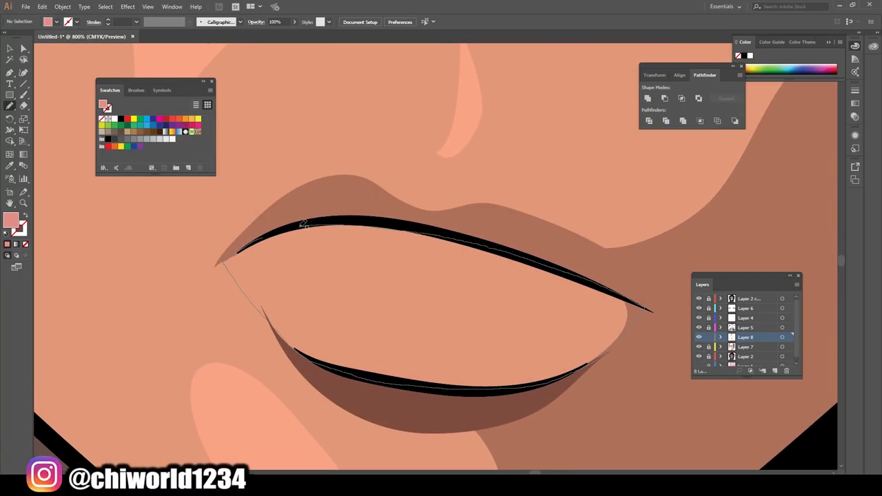
pyautogui.hotkey('ctrl', '-')
pyautogui.hotkey('ctrl', '-')
pyautogui.hotkey('ctrl', '-')
pyautogui.hotkey('ctrl', '-')
pyautogui.hotkey('ctrl', '-')
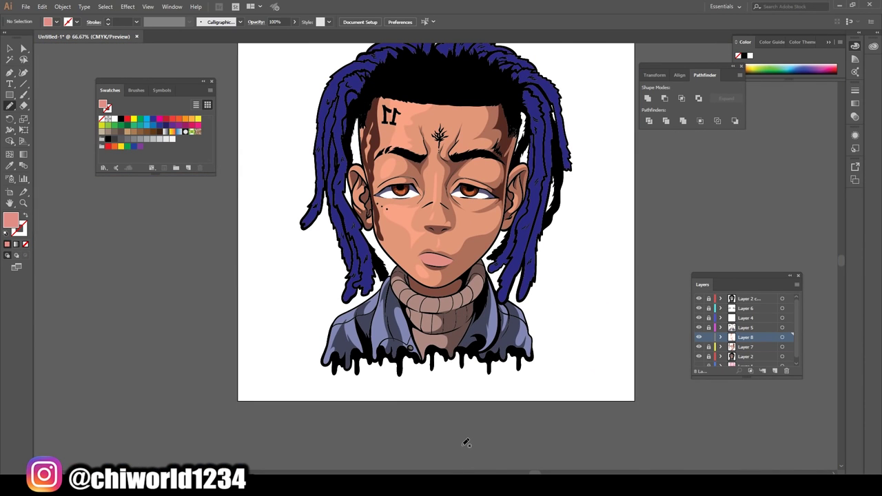
pyautogui.hotkey('ctrl', '+')
pyautogui.hotkey('ctrl', '+')
pyautogui.hotkey('ctrl', '+')
pyautogui.hotkey('ctrl', '+')
pyautogui.hotkey('ctrl', '-')
pyautogui.hotkey('ctrl', '-')
pyautogui.hotkey('ctrl', '-')
# On a new top layer, pencil white catchlights into the left and right eyes
pyautogui.click(775, 370)
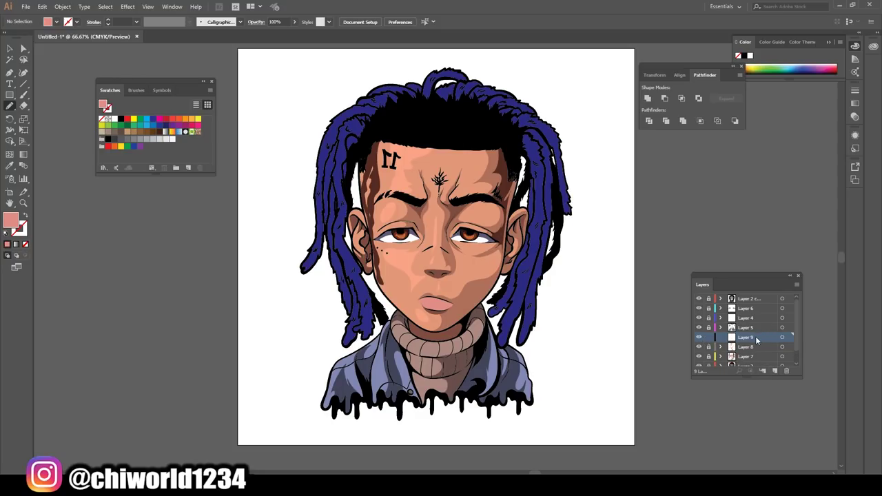
pyautogui.hotkey('ctrl', '-')
pyautogui.hotkey('ctrl', '+')
pyautogui.hotkey('ctrl', '+')
pyautogui.hotkey('ctrl', '+')
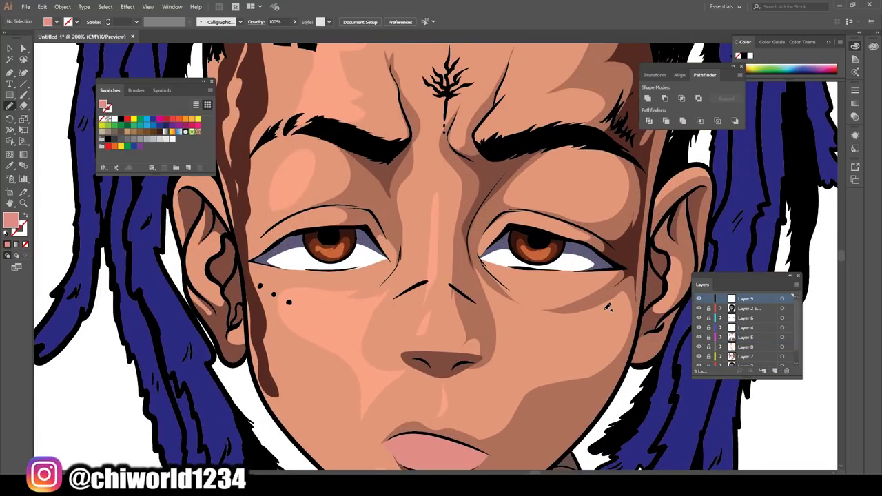
pyautogui.doubleClick(11, 220)
pyautogui.click(14, 32)
pyautogui.click(230, 34)
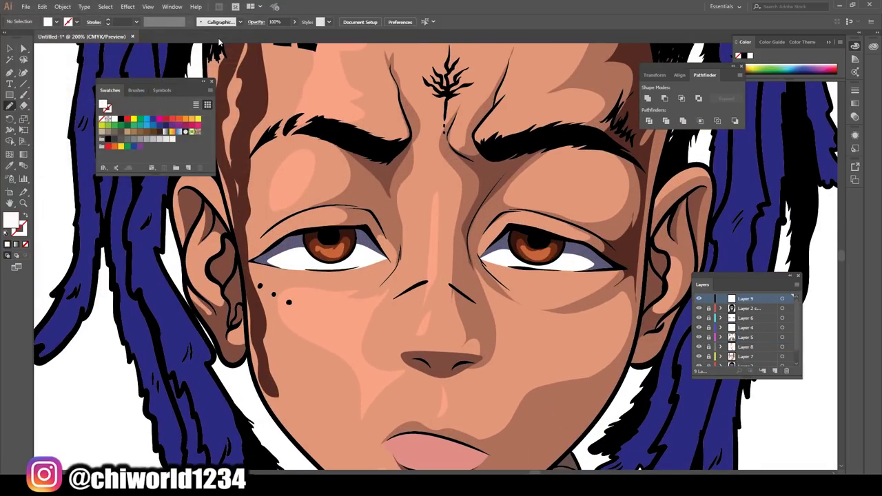
pyautogui.moveTo(322, 234); pyautogui.dragTo(317, 244)
pyautogui.moveTo(529, 236); pyautogui.dragTo(523, 248)
pyautogui.hotkey('ctrl', '-')
pyautogui.hotkey('ctrl', '-')
pyautogui.hotkey('ctrl', '-')
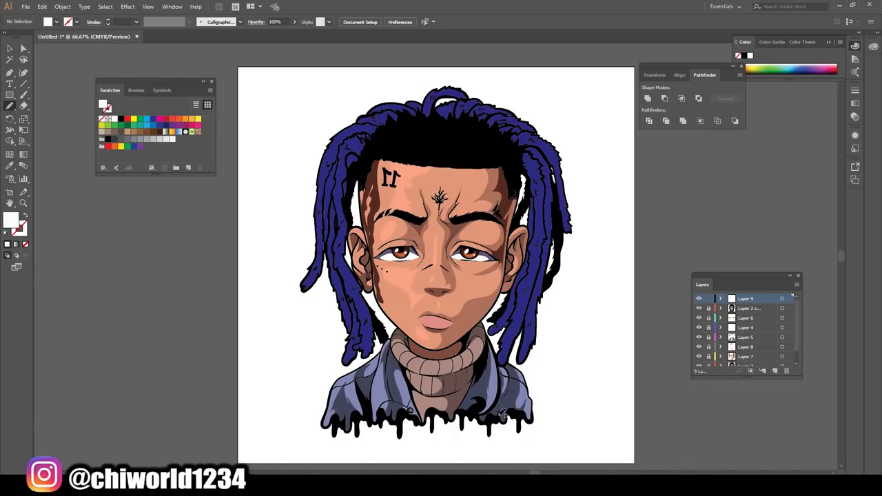
pyautogui.hotkey('ctrl', '+')
pyautogui.hotkey('ctrl', '+')
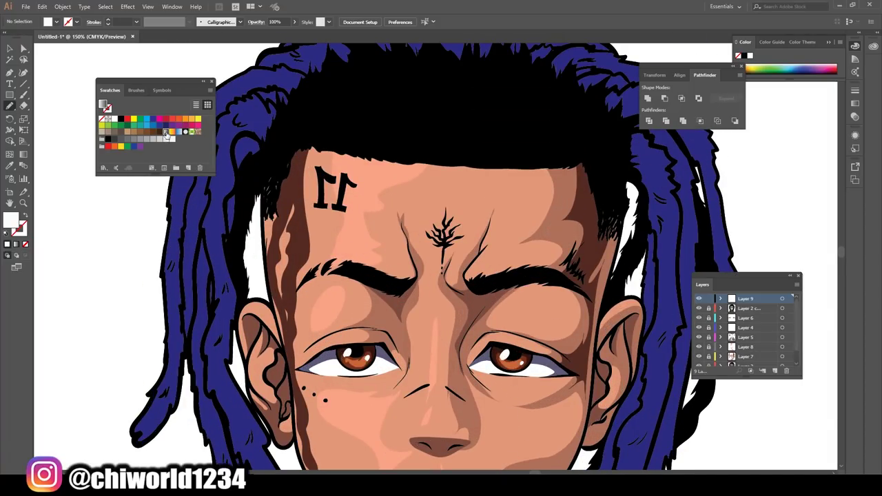
# Build a black-to-brownish-grey gradient with a darkened midpoint for the hair sheen
pyautogui.click(167, 133)
pyautogui.click(855, 103)
pyautogui.doubleClick(781, 160)
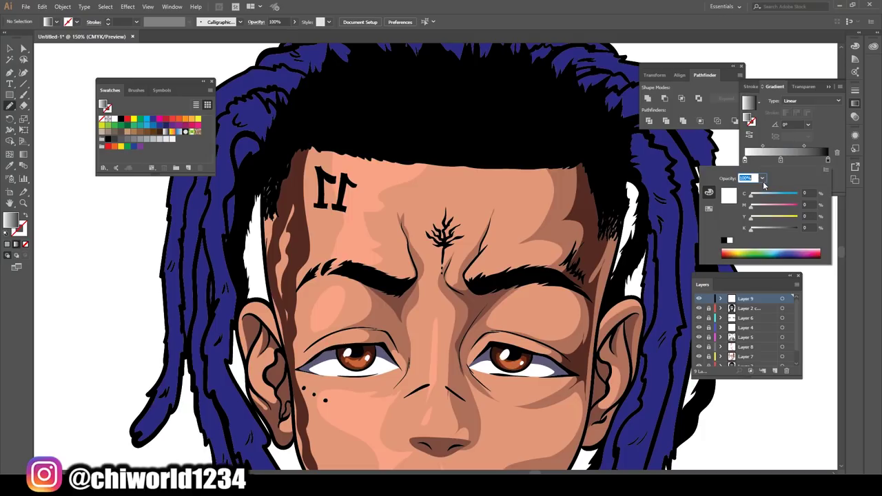
pyautogui.click(798, 228)
pyautogui.click(770, 218)
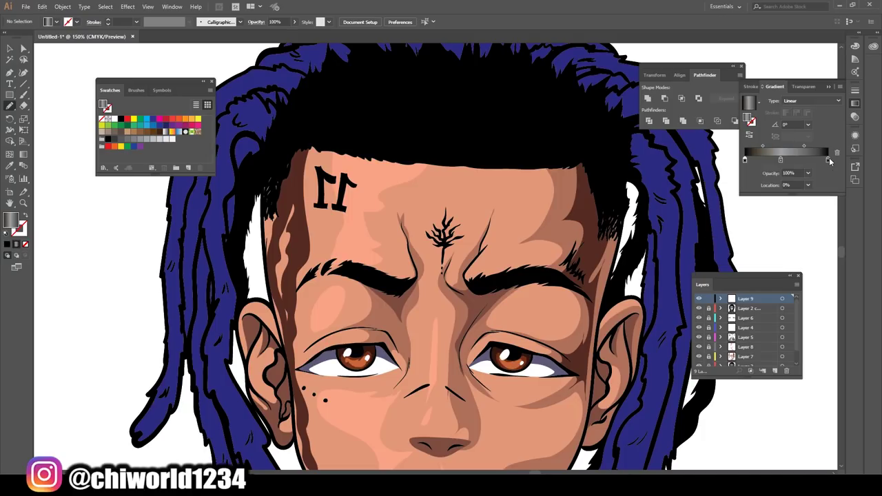
pyautogui.doubleClick(828, 159)
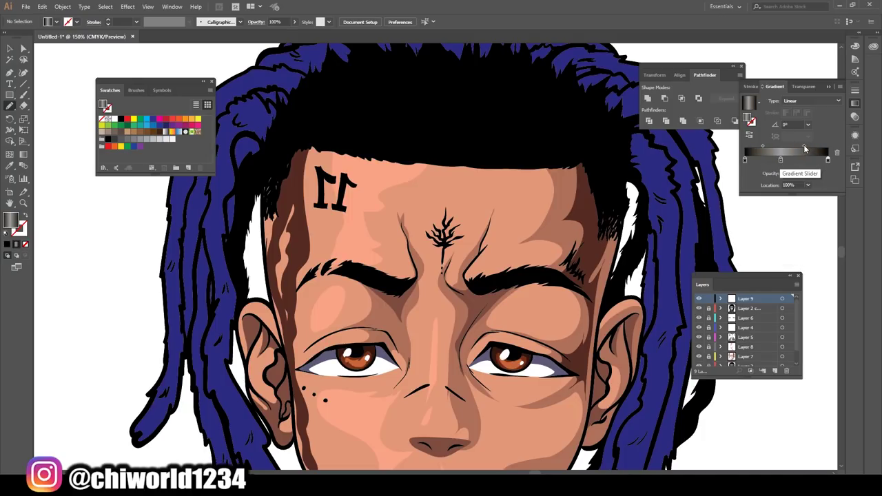
pyautogui.moveTo(804, 145); pyautogui.dragTo(775, 146)
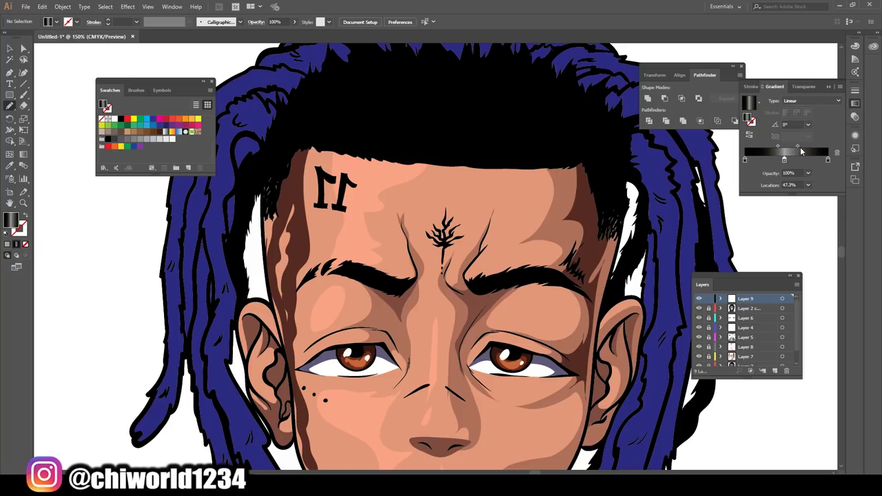
pyautogui.doubleClick(784, 160)
pyautogui.click(761, 205)
pyautogui.click(760, 217)
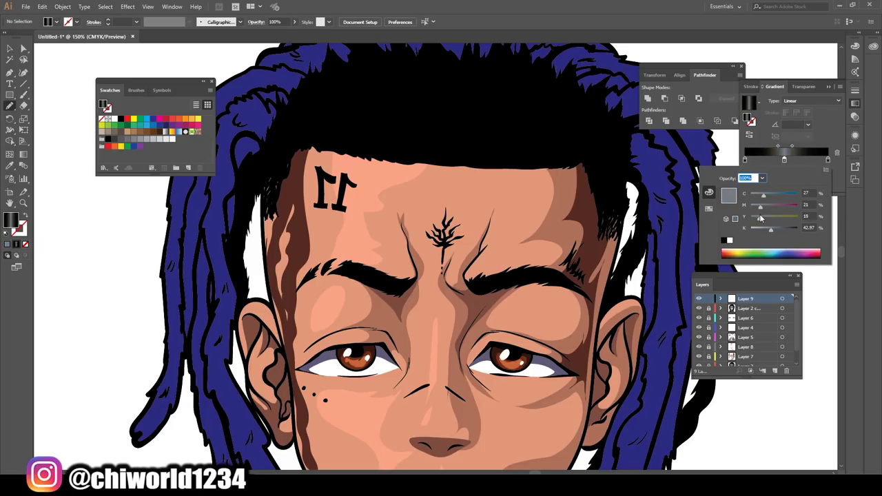
pyautogui.click(772, 229)
pyautogui.click(768, 205)
pyautogui.press('Escape')
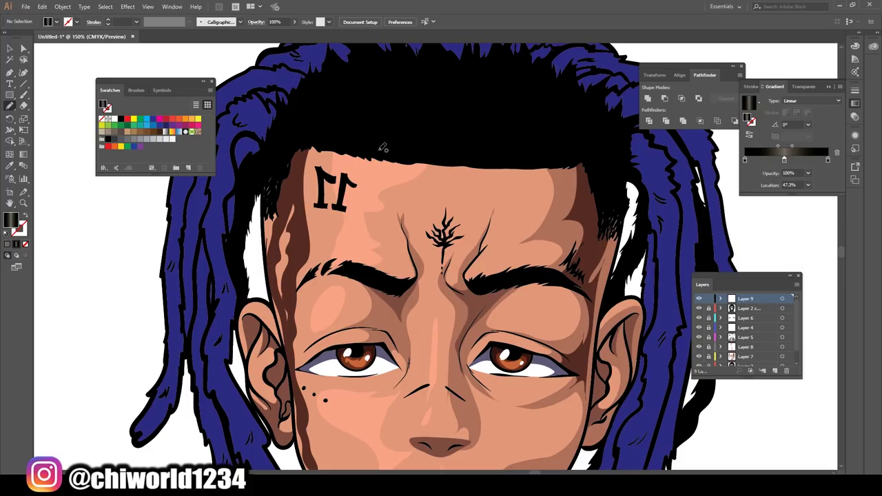
# Brush glossy gradient highlight strokes across the right, middle and left black hair
pyautogui.moveTo(532, 137); pyautogui.dragTo(542, 105)
pyautogui.moveTo(510, 151)
pyautogui.mouseDown()
pyautogui.moveTo(520, 97)
pyautogui.moveTo(492, 86)
pyautogui.mouseUp()
pyautogui.scroll(3, 562, 210)
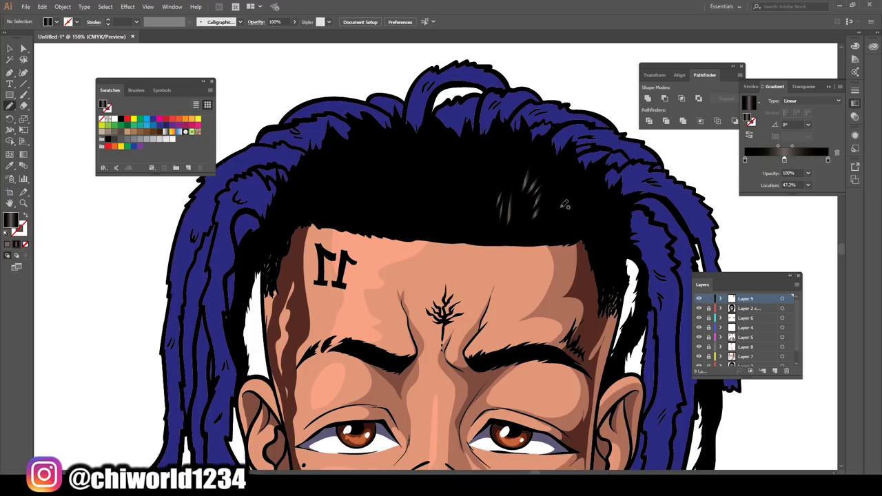
pyautogui.moveTo(453, 199); pyautogui.dragTo(466, 169)
pyautogui.moveTo(408, 213)
pyautogui.mouseDown()
pyautogui.moveTo(394, 180)
pyautogui.moveTo(397, 153)
pyautogui.mouseUp()
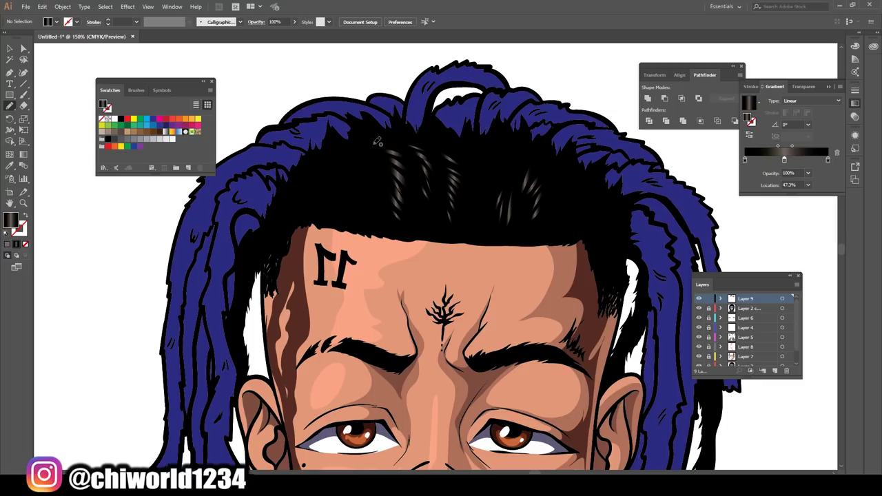
pyautogui.moveTo(355, 205)
pyautogui.mouseDown()
pyautogui.moveTo(364, 172)
pyautogui.moveTo(332, 158)
pyautogui.mouseUp()
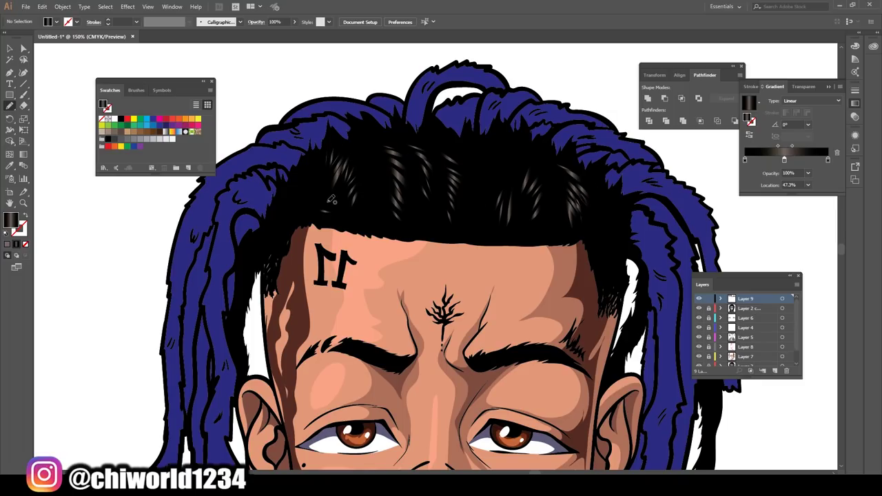
pyautogui.moveTo(328, 204); pyautogui.dragTo(311, 164)
pyautogui.moveTo(511, 179); pyautogui.dragTo(504, 142)
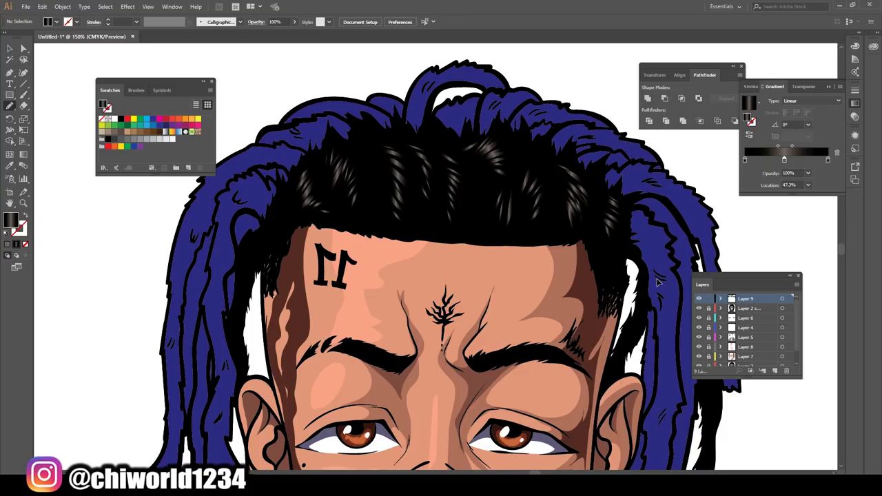
# At 100% view, add four more faint highlight strokes over the hair crown
pyautogui.hotkey('ctrl', '0')
pyautogui.hotkey('ctrl', '1')
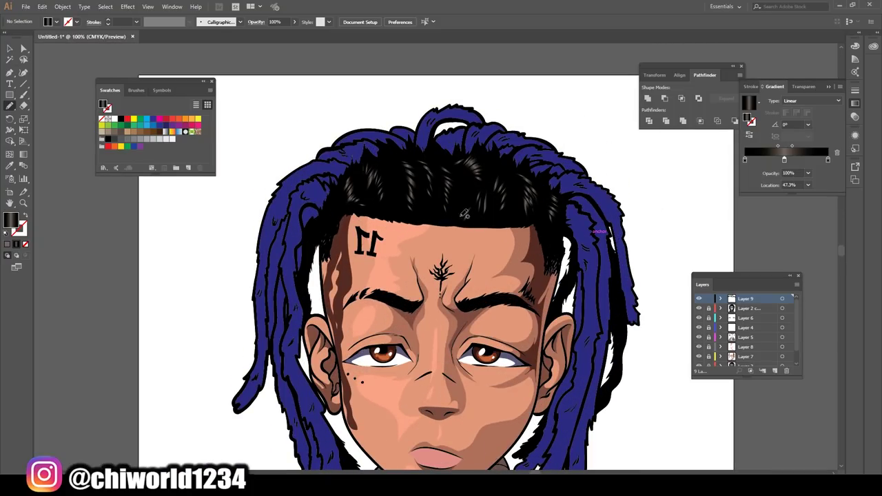
pyautogui.moveTo(466, 198)
pyautogui.mouseDown()
pyautogui.moveTo(474, 157)
pyautogui.moveTo(441, 150)
pyautogui.mouseUp()
pyautogui.moveTo(421, 212); pyautogui.dragTo(399, 153)
pyautogui.moveTo(509, 204); pyautogui.dragTo(521, 174)
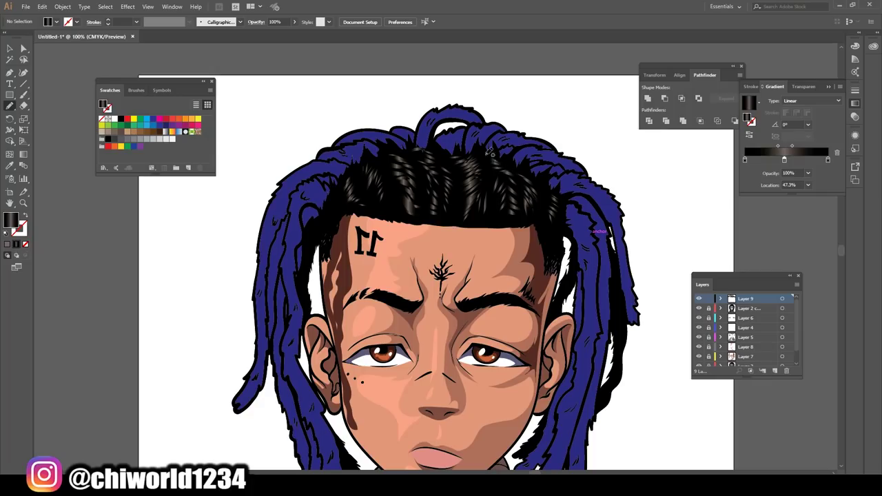
pyautogui.moveTo(383, 206); pyautogui.dragTo(399, 182)
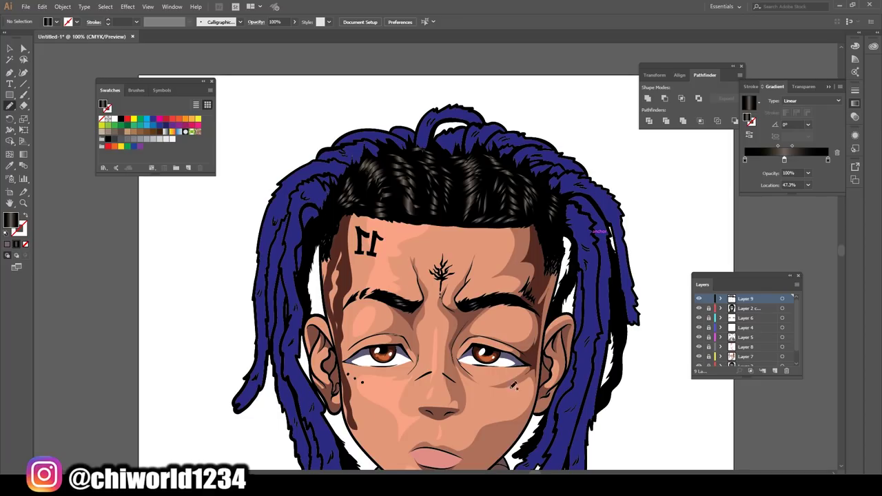
pyautogui.scroll(-3, 513, 386)
pyautogui.scroll(4, 537, 351)
# Add a new layer and ready the Paintbrush with a red stroke colour
pyautogui.click(775, 371)
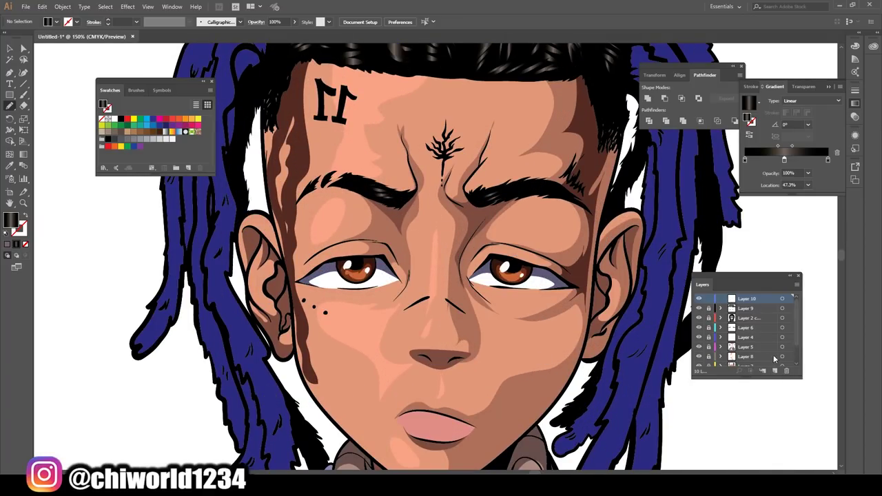
pyautogui.click(165, 118)
pyautogui.click(23, 95)
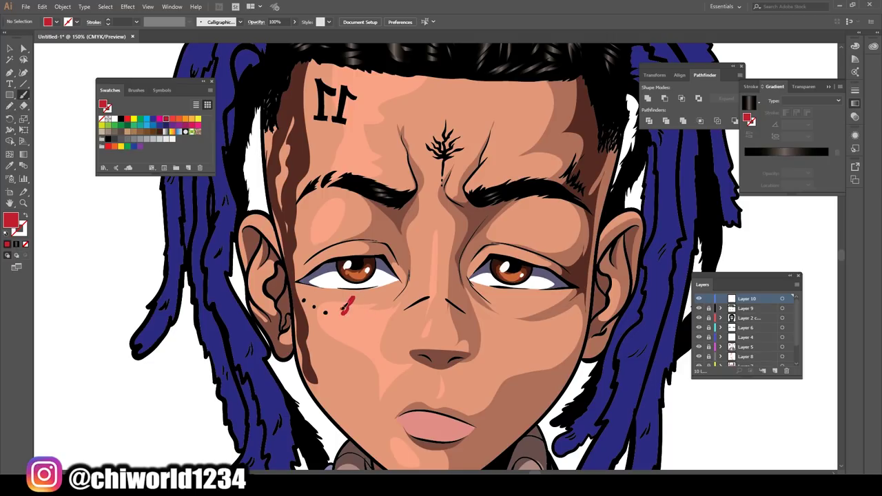
pyautogui.hotkey('shift', 'x')
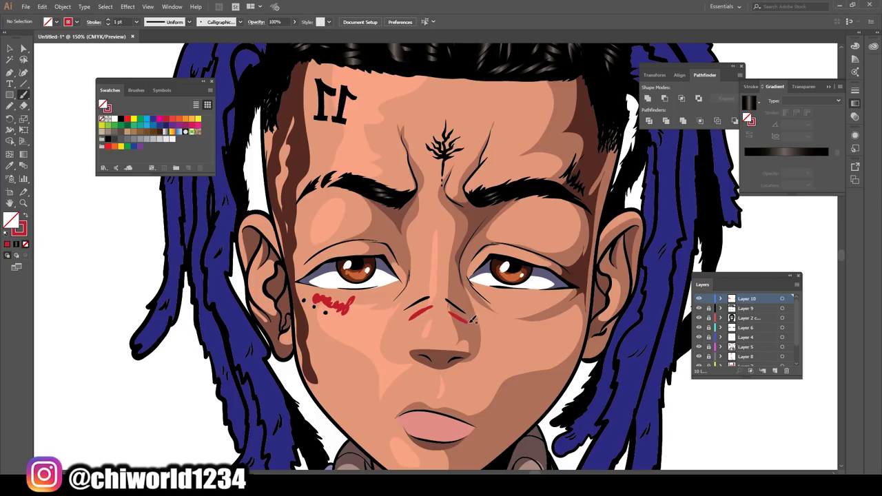
pyautogui.hotkey('ctrl', '0')
pyautogui.hotkey('ctrl', '1')
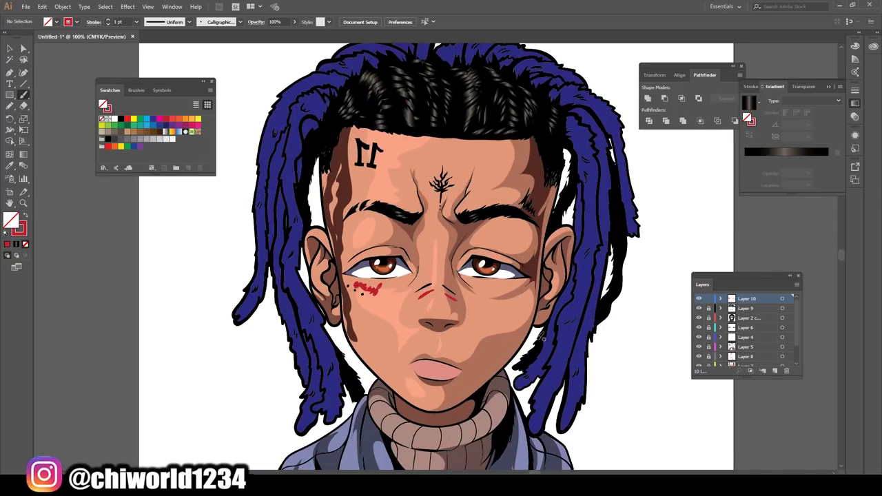
# Draw a light pink filled, unstroked highlight shape on the lower lip with the Pencil at 200% zoom
pyautogui.doubleClick(23, 233)
pyautogui.moveTo(48, 32); pyautogui.dragTo(39, 28)
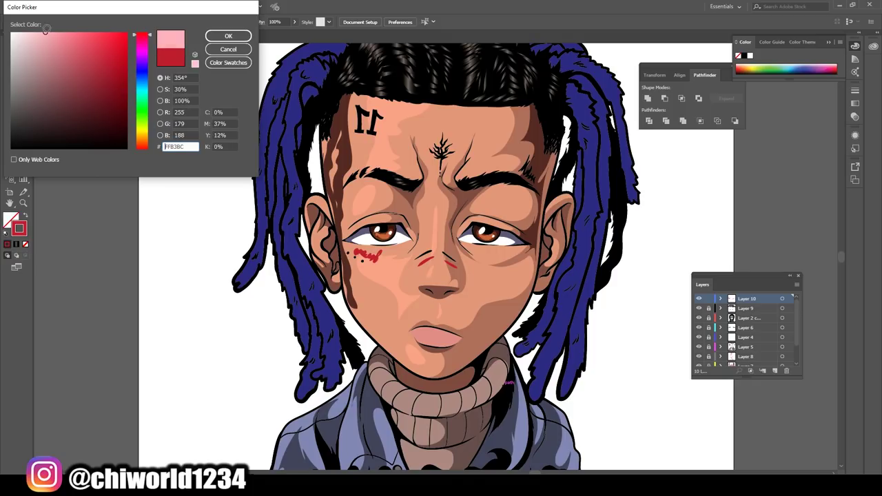
pyautogui.click(232, 35)
pyautogui.click(5, 103)
pyautogui.scroll(-2, 414, 276)
pyautogui.hotkey('ctrl', '+')
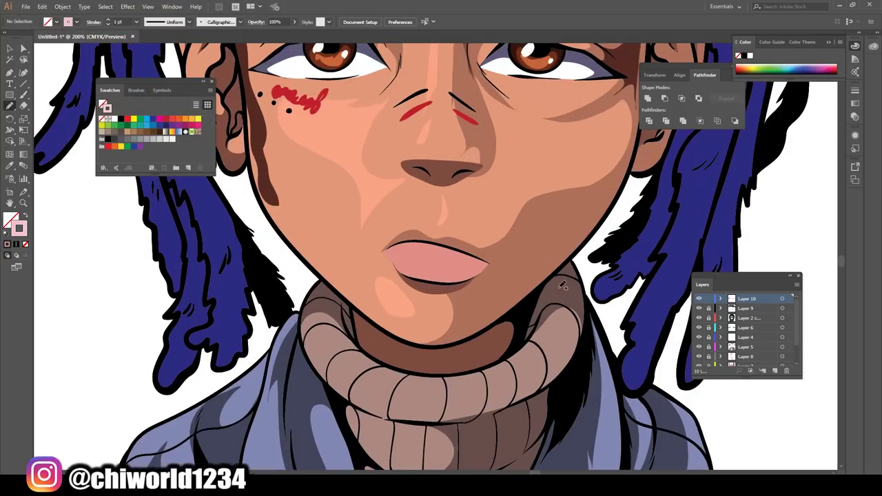
pyautogui.moveTo(435, 289); pyautogui.dragTo(400, 291)
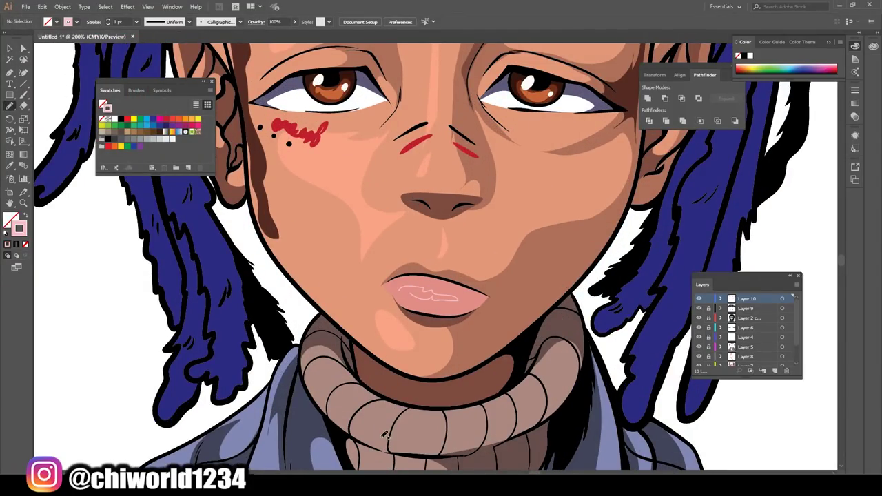
pyautogui.hotkey('ctrl', 'z')
pyautogui.click(24, 215)
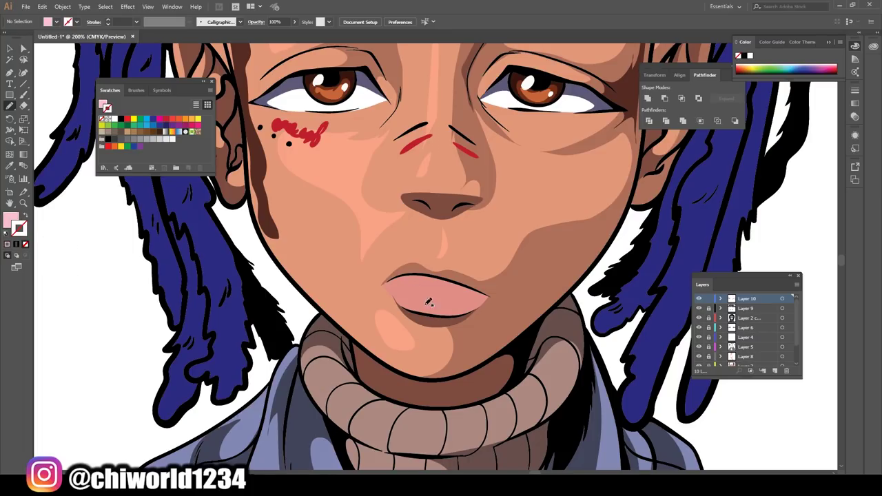
pyautogui.moveTo(465, 302); pyautogui.dragTo(394, 309)
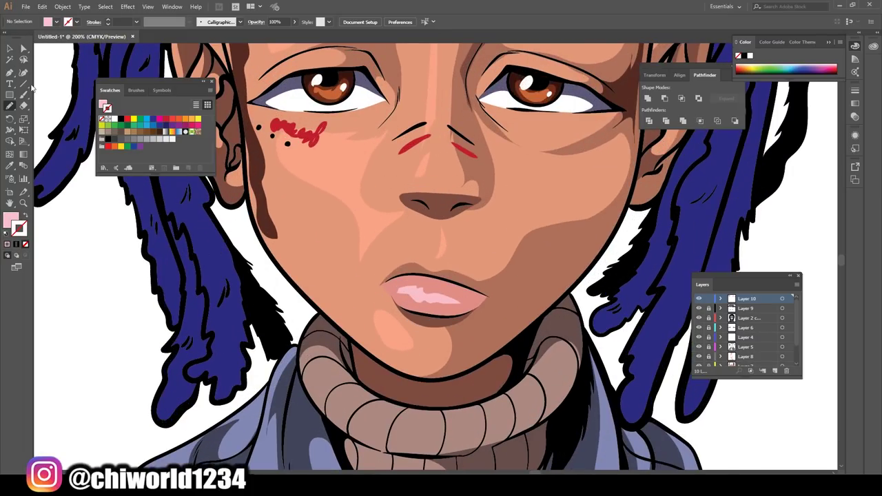
# Select the lip highlight and try darker pink fill shades on it
pyautogui.press('v')
pyautogui.click(399, 291)
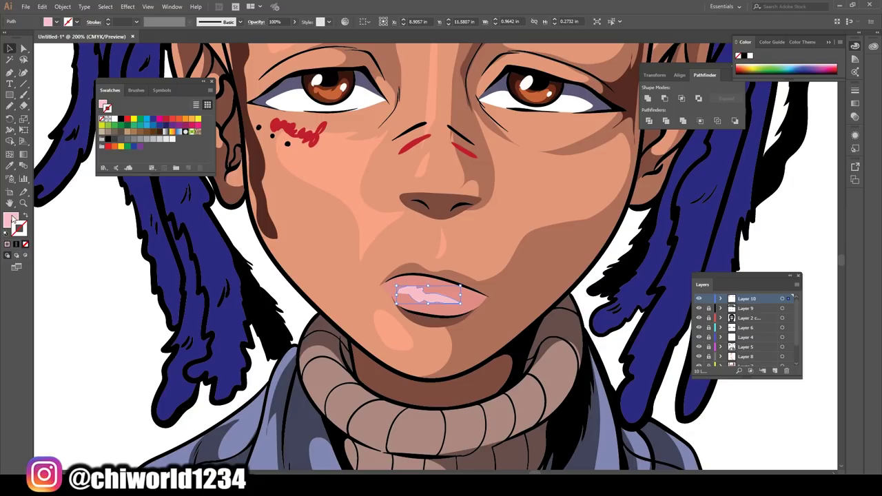
pyautogui.doubleClick(11, 219)
pyautogui.click(45, 51)
pyautogui.click(232, 34)
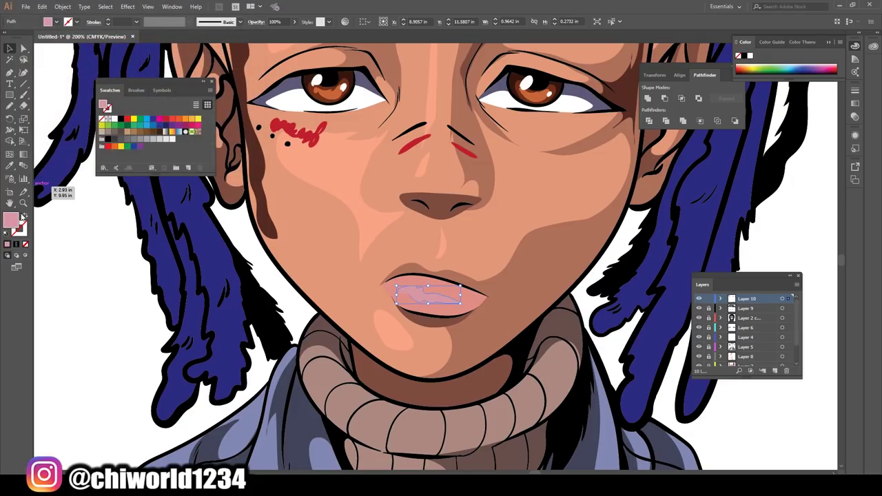
pyautogui.doubleClick(11, 219)
pyautogui.click(50, 45)
pyautogui.click(232, 34)
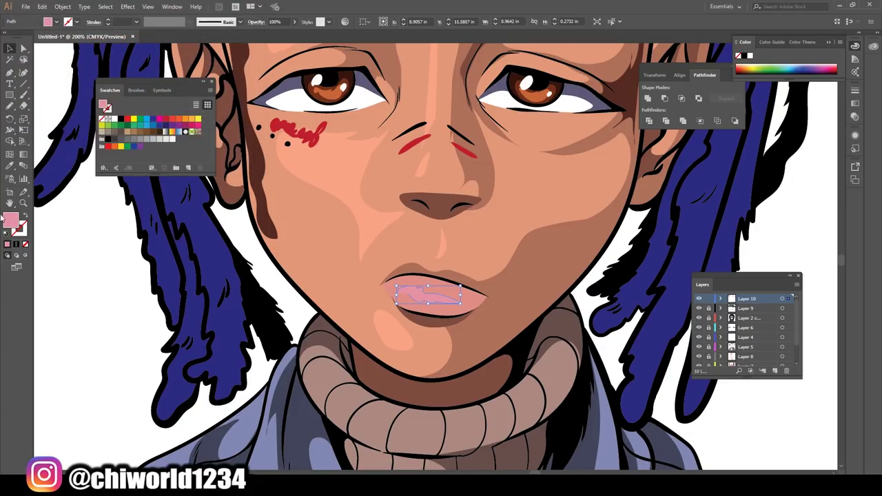
# Settle the lip highlight fill on a lighter salmon pink (FF9994), then deselect and fit the artboard
pyautogui.press('i')
pyautogui.doubleClick(11, 219)
pyautogui.click(55, 43)
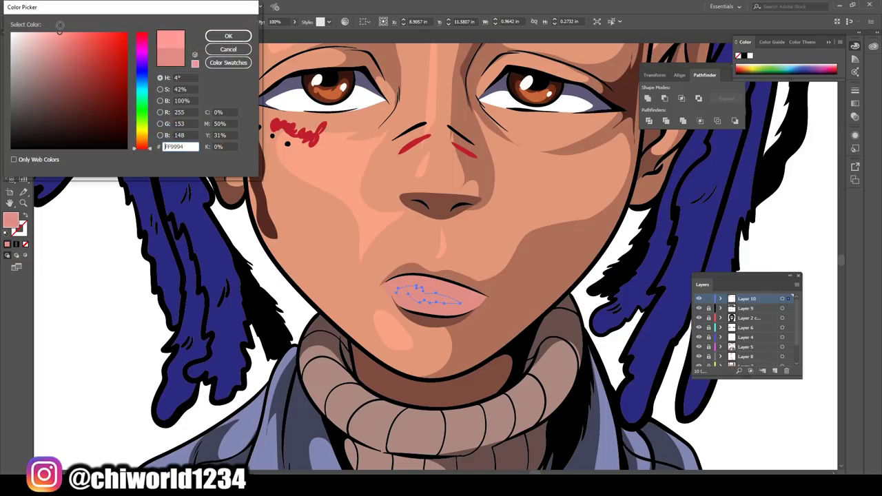
pyautogui.click(217, 33)
pyautogui.press('v')
pyautogui.hotkey('ctrl', 'shift', 'a')
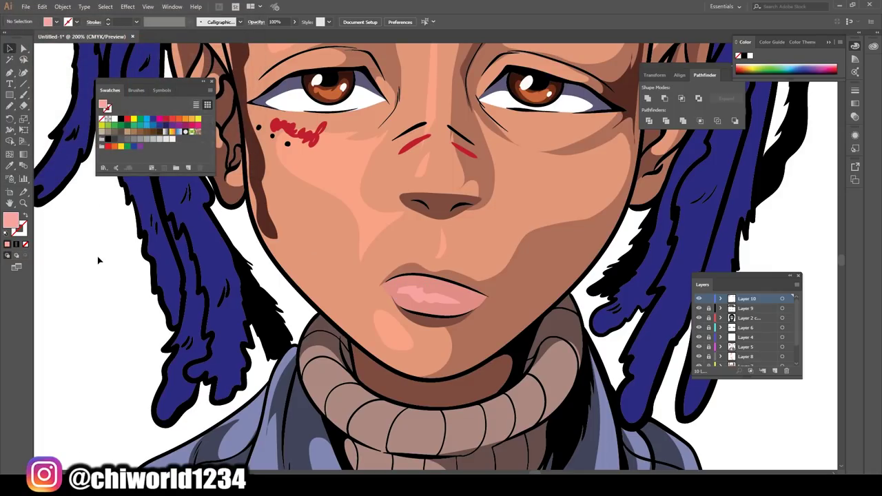
pyautogui.hotkey('ctrl', '0')
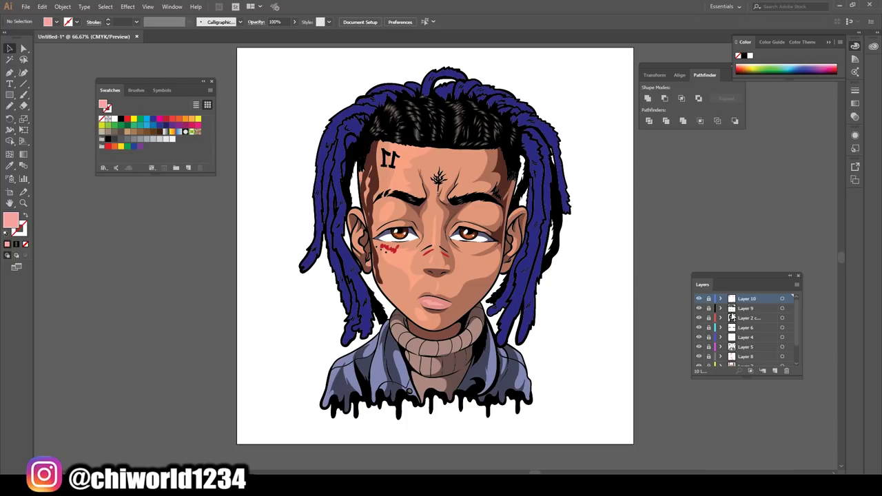
# Add a new layer above Layer 6 and sample dark brown from the hair for the Paintbrush
pyautogui.click(751, 328)
pyautogui.click(772, 373)
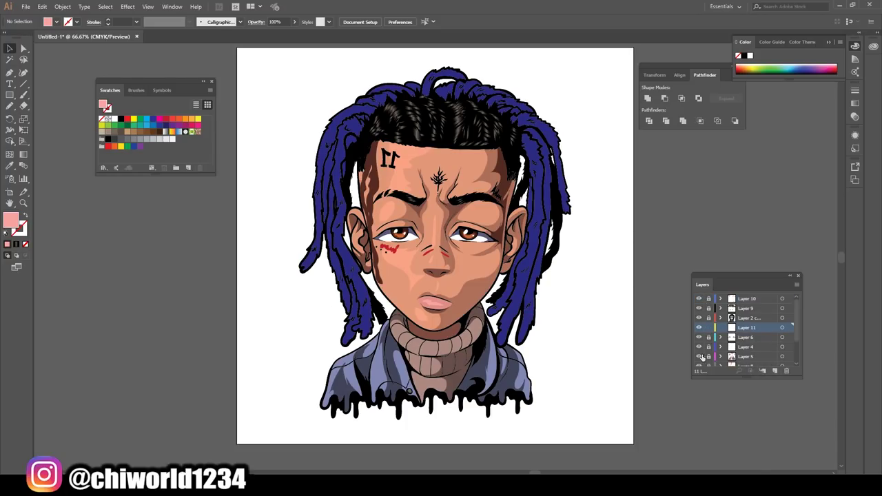
pyautogui.hotkey('ctrl', '+')
pyautogui.hotkey('ctrl', '+')
pyautogui.click(23, 166)
pyautogui.click(298, 185)
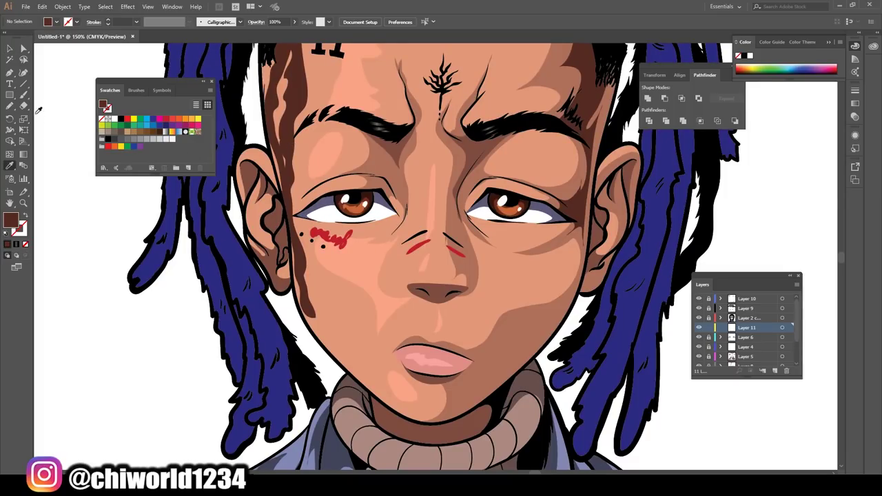
pyautogui.press('b')
pyautogui.hotkey('ctrl', '+')
pyautogui.hotkey('ctrl', '+')
pyautogui.keyDown('alt'); pyautogui.scroll(1, 536, 324); pyautogui.keyUp('alt')
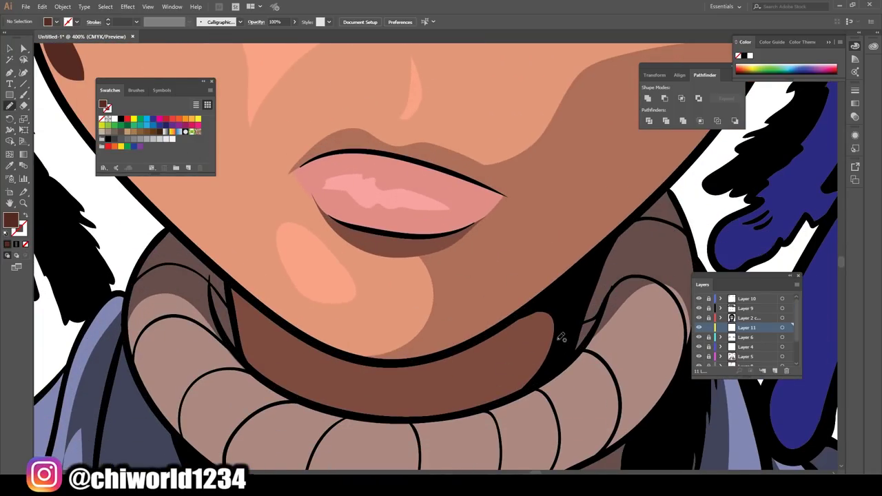
# Paint dark brown shadow strokes under the chin, beside the eye corner and along the inner ear
pyautogui.moveTo(554, 369)
pyautogui.mouseDown()
pyautogui.moveTo(395, 362)
pyautogui.moveTo(583, 310)
pyautogui.mouseUp()
pyautogui.keyDown('alt'); pyautogui.scroll(-5, 539, 423); pyautogui.keyUp('alt')
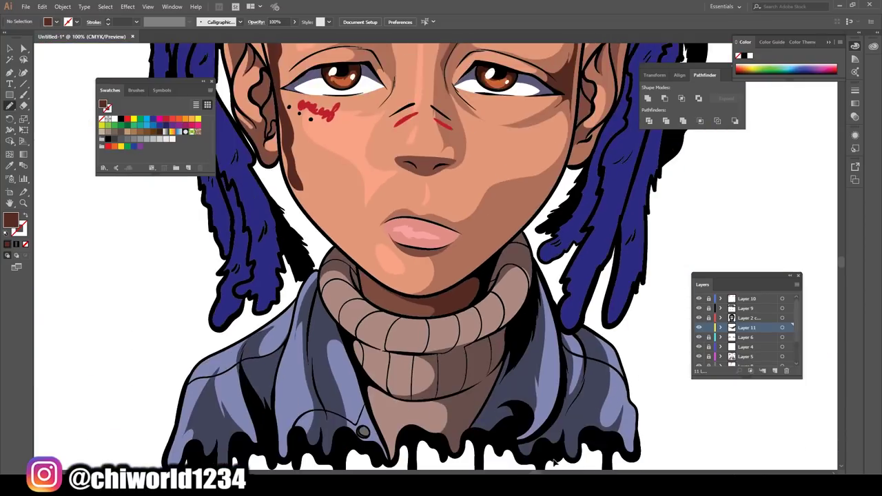
pyautogui.keyDown('alt'); pyautogui.scroll(3, 495, 207); pyautogui.keyUp('alt')
pyautogui.keyDown('alt'); pyautogui.scroll(2, 495, 207); pyautogui.keyUp('alt')
pyautogui.moveTo(487, 267)
pyautogui.mouseDown()
pyautogui.moveTo(496, 355)
pyautogui.moveTo(500, 178)
pyautogui.moveTo(452, 228)
pyautogui.mouseUp()
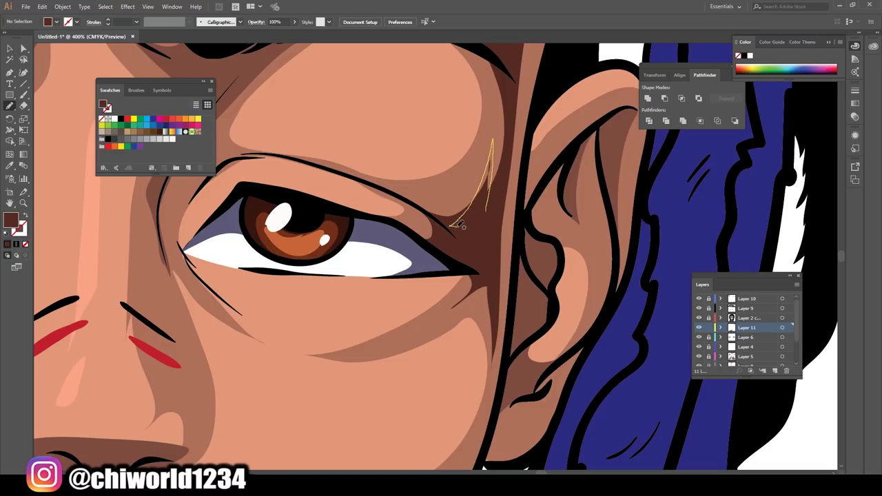
pyautogui.moveTo(439, 318); pyautogui.dragTo(436, 322)
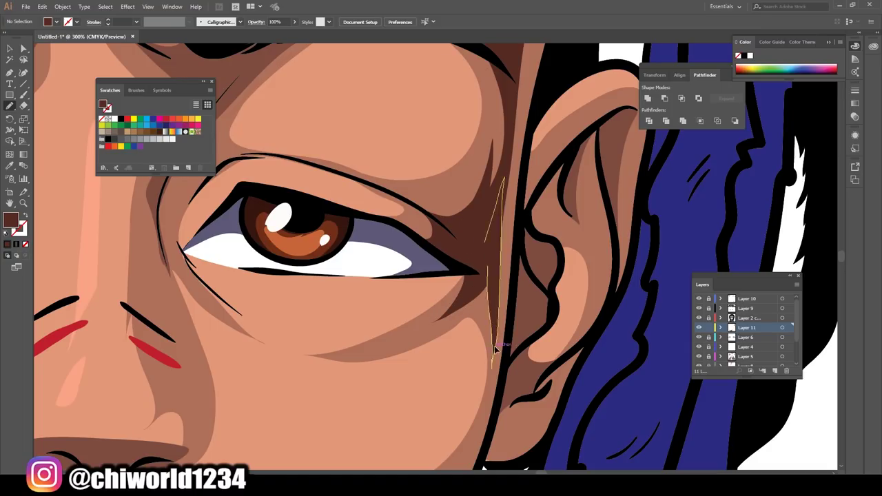
pyautogui.keyDown('alt'); pyautogui.scroll(-4, 494, 350); pyautogui.keyUp('alt')
pyautogui.keyDown('alt'); pyautogui.scroll(5, 514, 324); pyautogui.keyUp('alt')
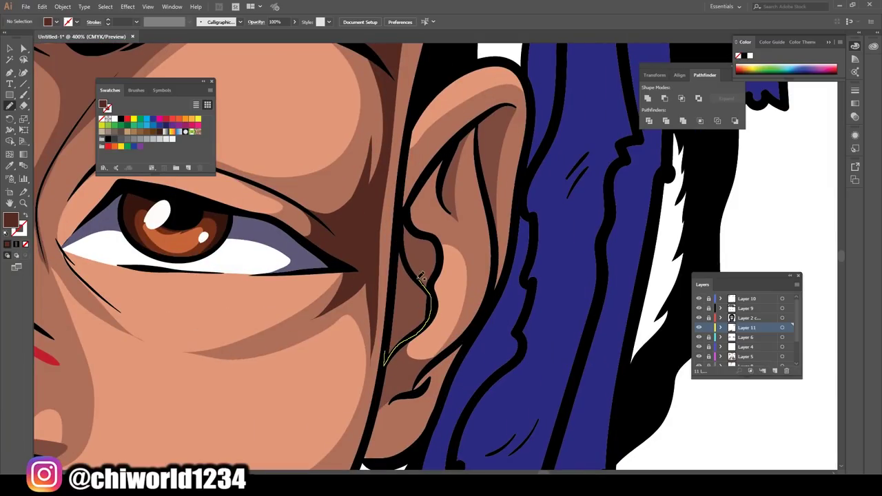
pyautogui.moveTo(421, 276); pyautogui.dragTo(406, 246)
pyautogui.keyDown('alt'); pyautogui.scroll(-5, 387, 427); pyautogui.keyUp('alt')
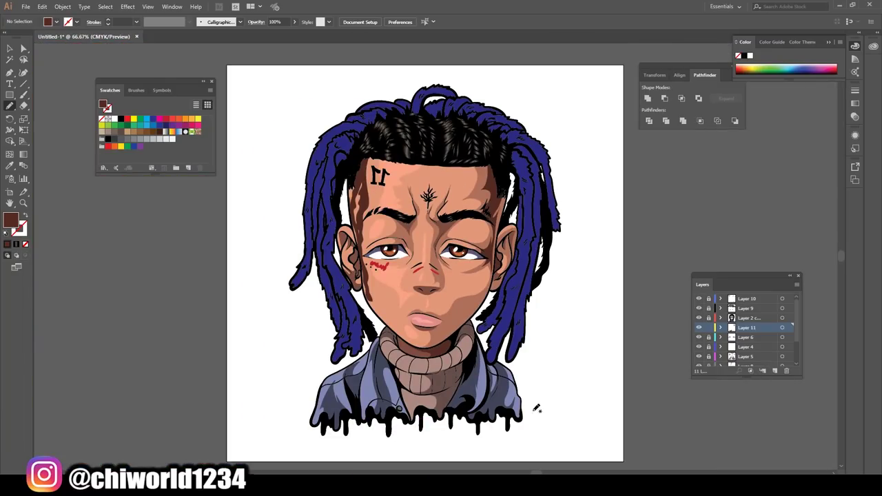